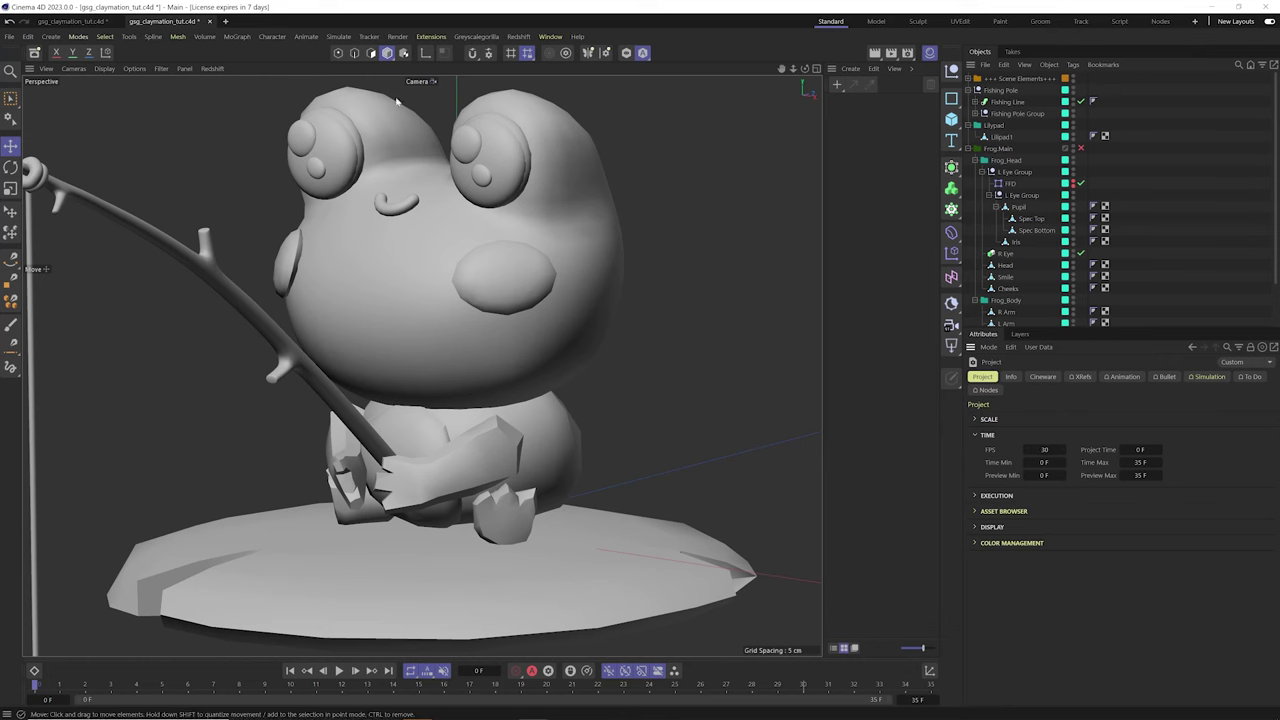
Apply the Clay Doh Green 03 material from the Greyscalegorilla Plus Library to the frog's head
{"action": "left_click", "coordinate": [477, 37]}
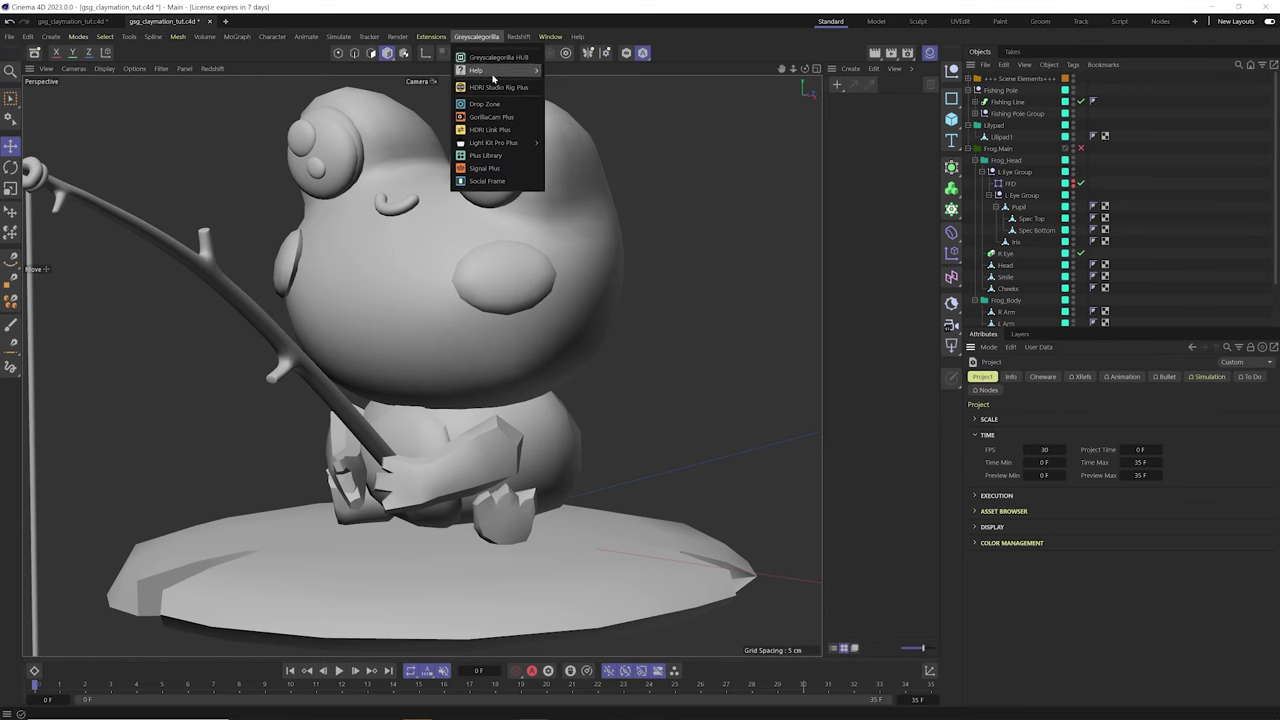
{"action": "left_click", "coordinate": [486, 156]}
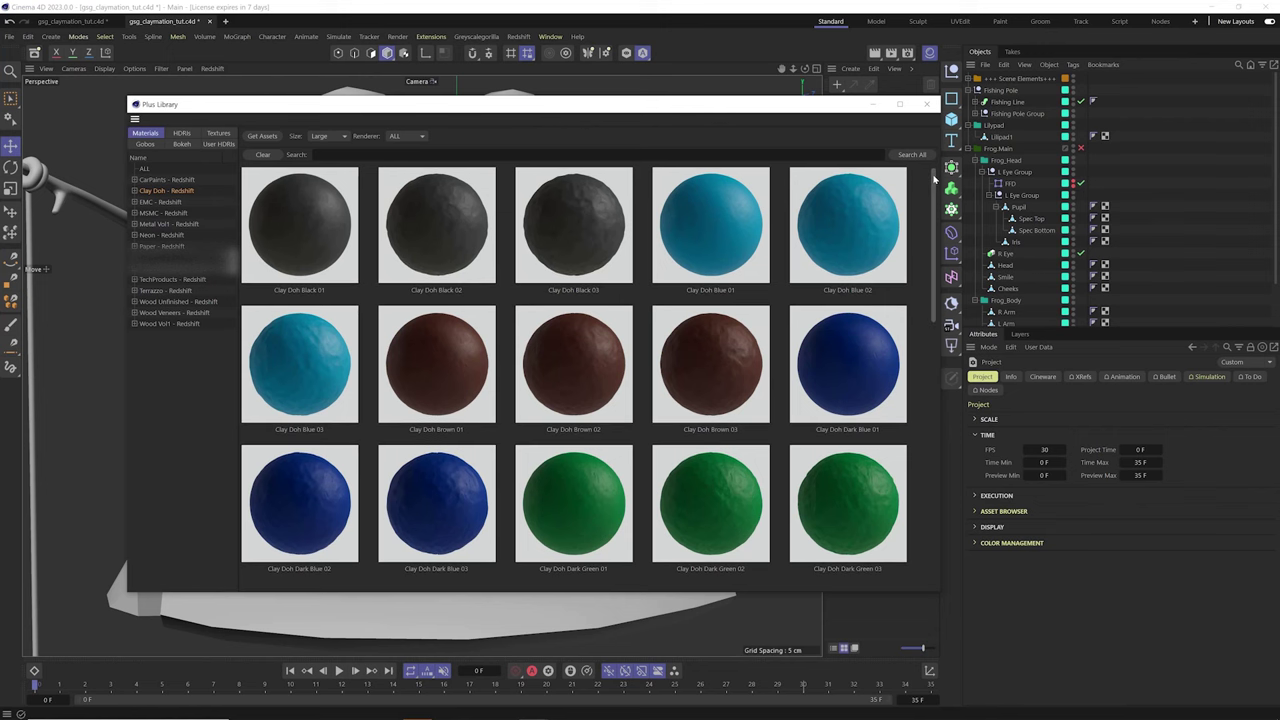
{"action": "left_click_drag", "start_coordinate": [935, 178], "coordinate": [937, 272]}
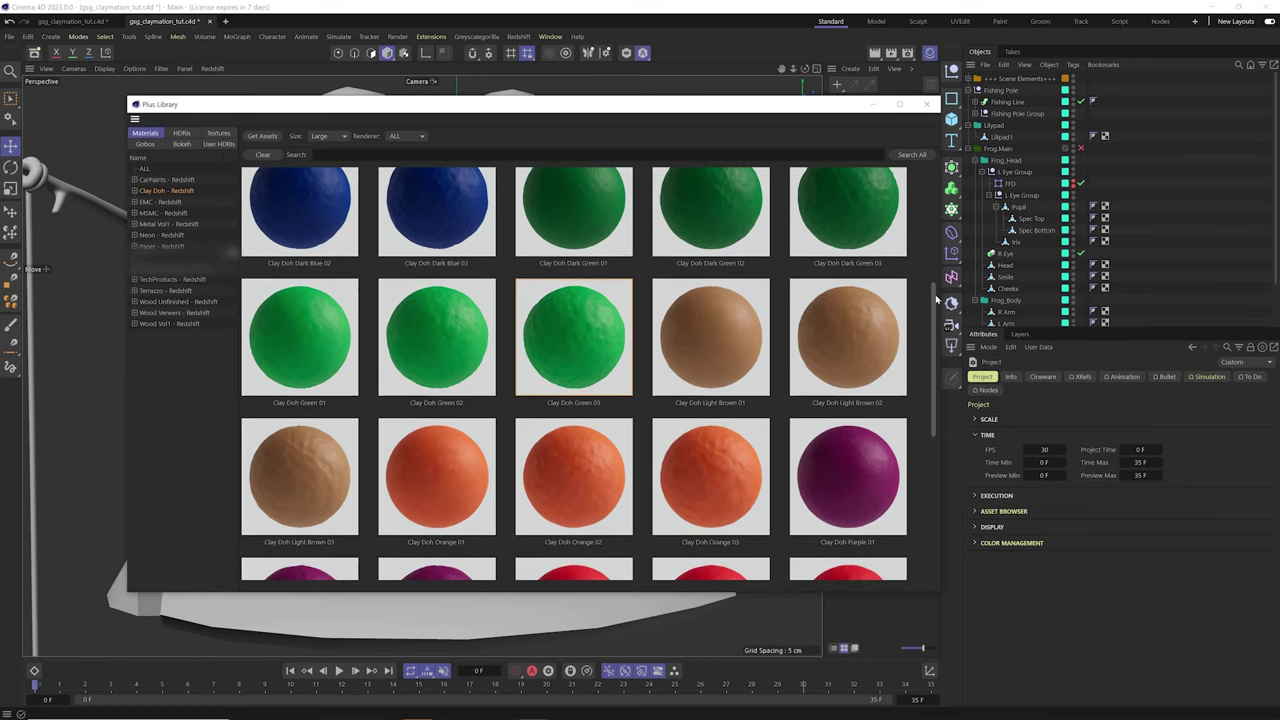
{"action": "left_click_drag", "start_coordinate": [936, 297], "coordinate": [881, 192]}
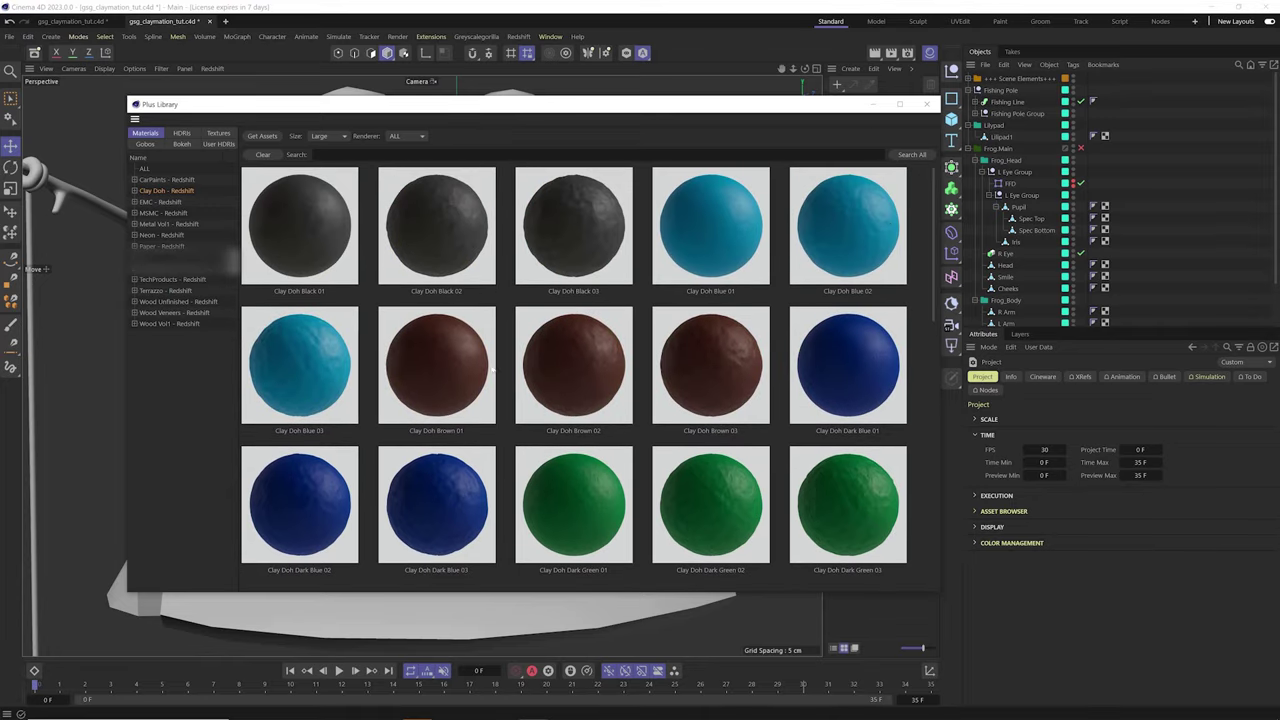
{"action": "scroll", "coordinate": [864, 249], "scroll_direction": "down", "scroll_amount": 2}
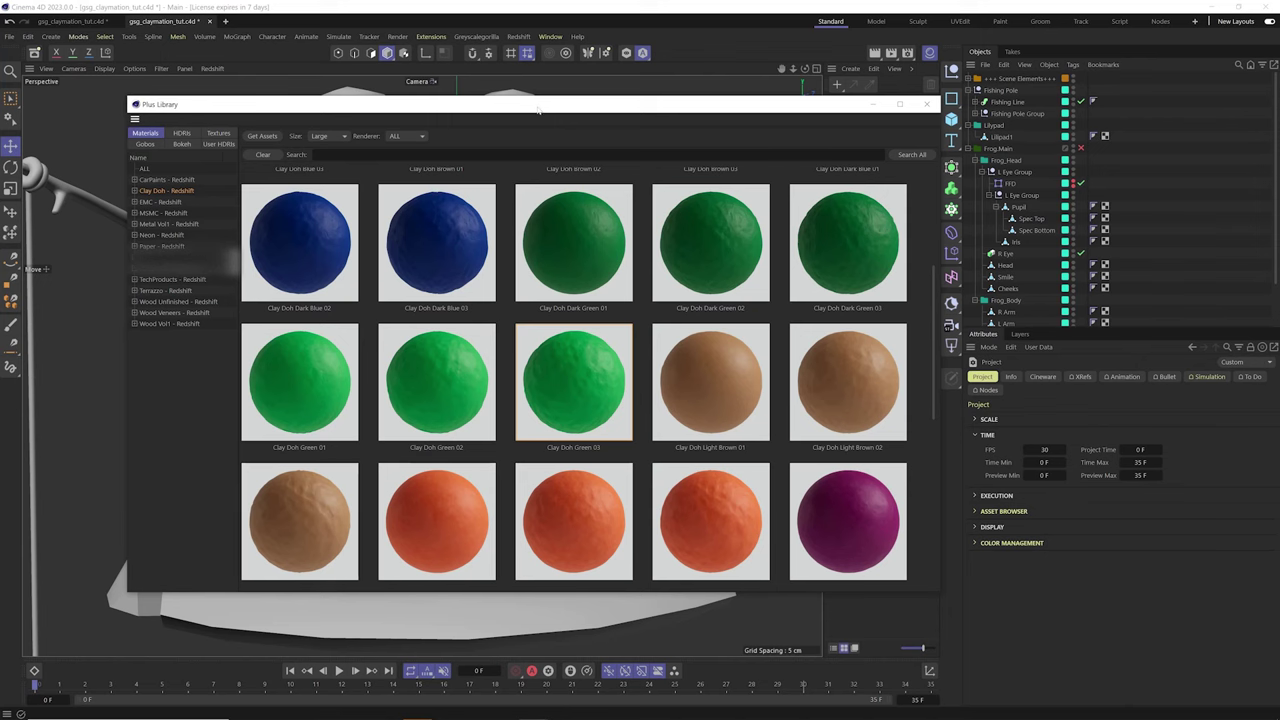
{"action": "left_click_drag", "start_coordinate": [536, 108], "coordinate": [743, 275]}
{"action": "left_click_drag", "start_coordinate": [840, 508], "coordinate": [528, 224]}
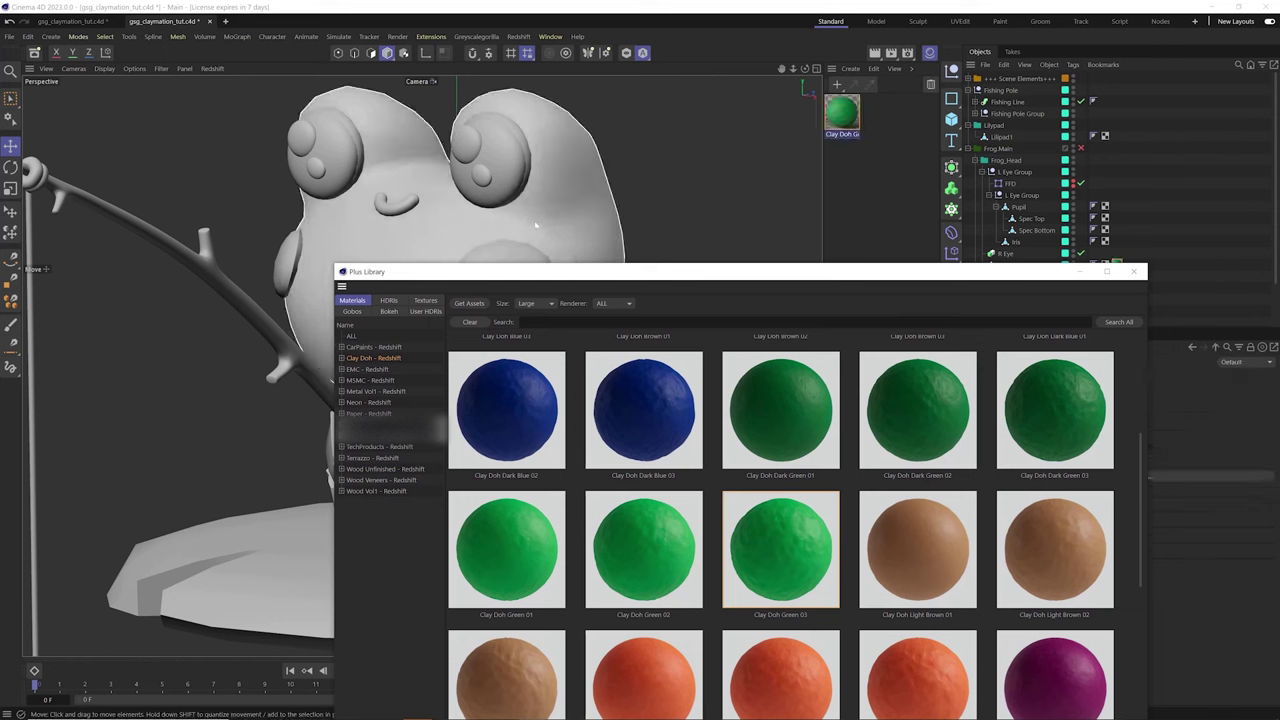
Start the Redshift IPR render in the perspective view
{"action": "left_click", "coordinate": [212, 68]}
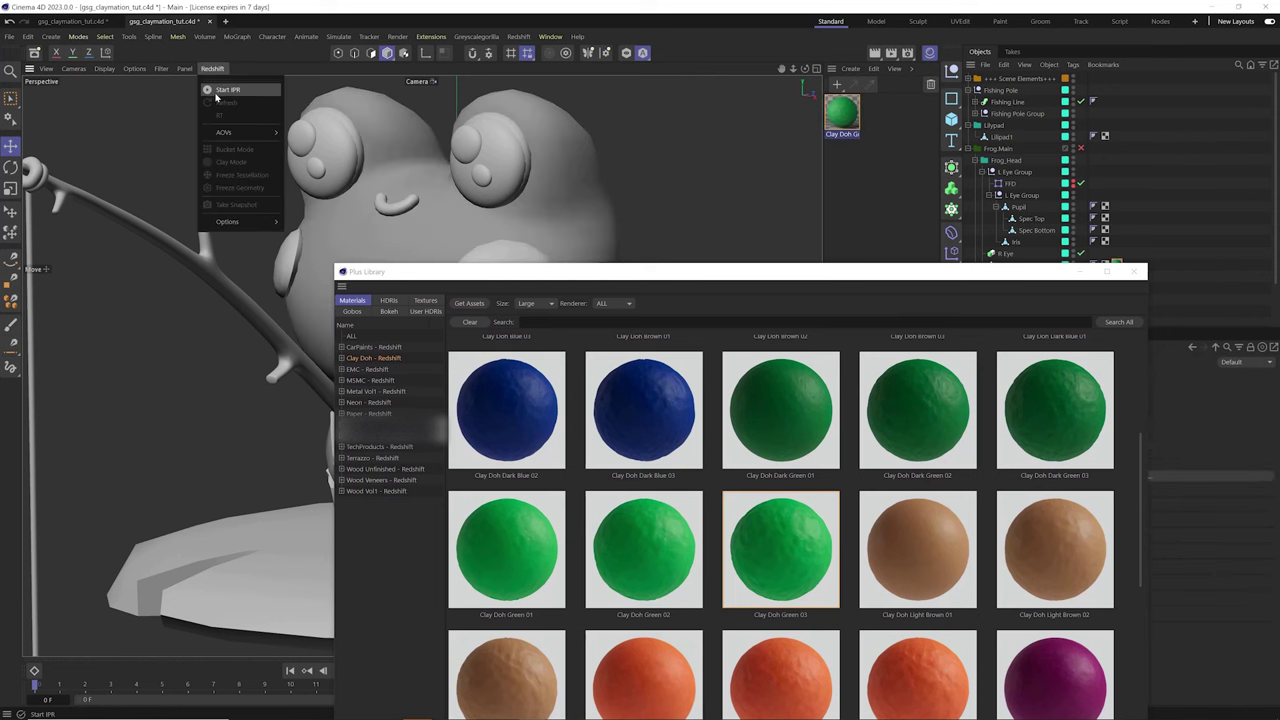
{"action": "left_click", "coordinate": [222, 90]}
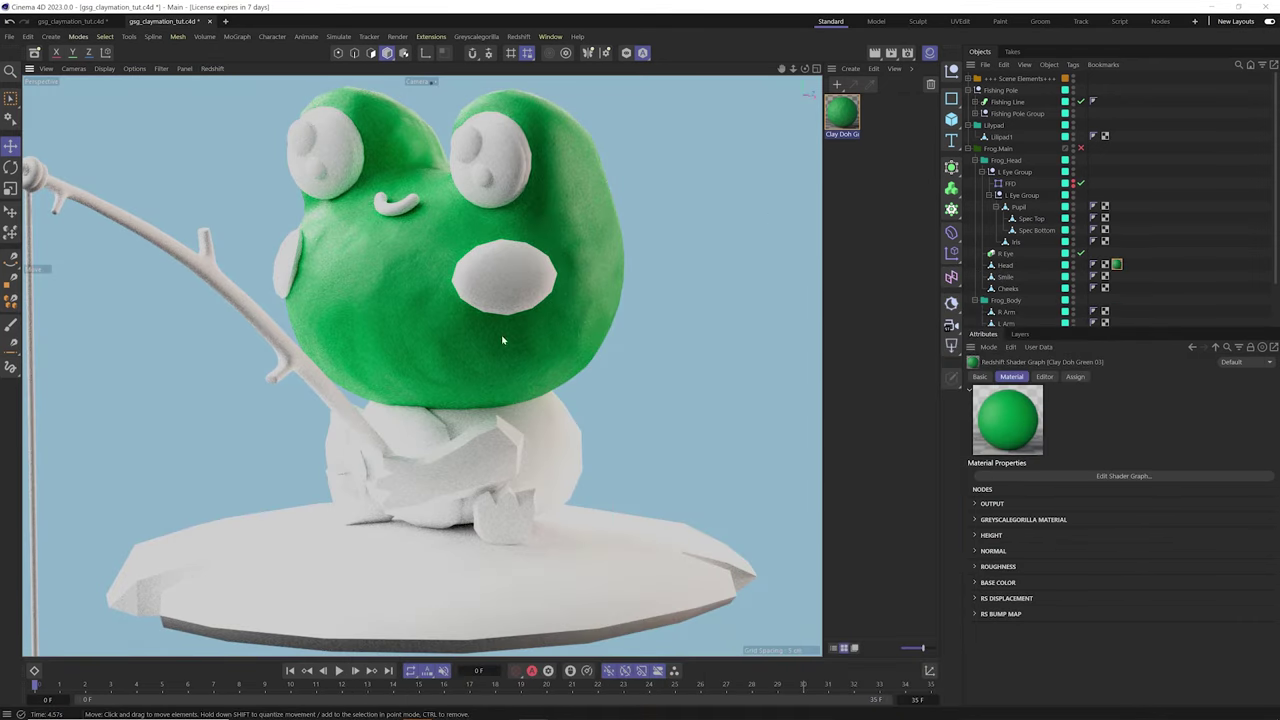
Try the viewport's Redshift render at a scale of 50 and return the scale to 100
{"action": "left_click", "coordinate": [212, 68]}
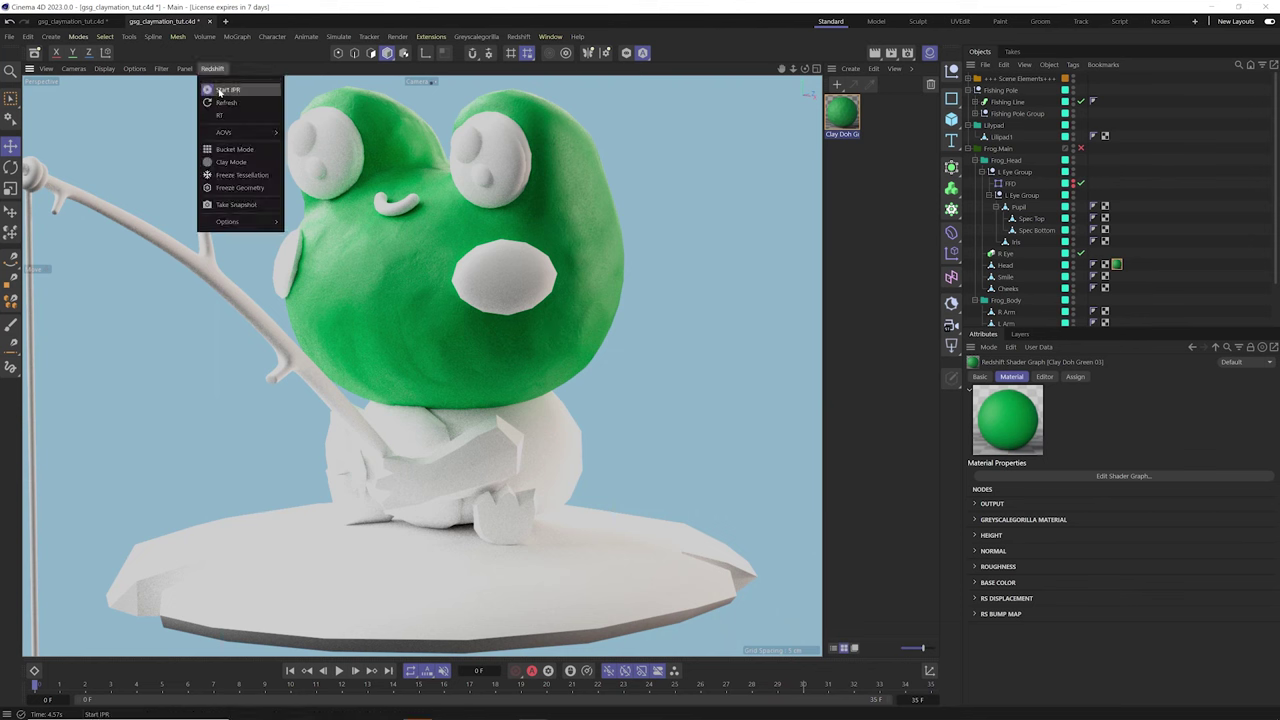
{"action": "mouse_move", "coordinate": [237, 225]}
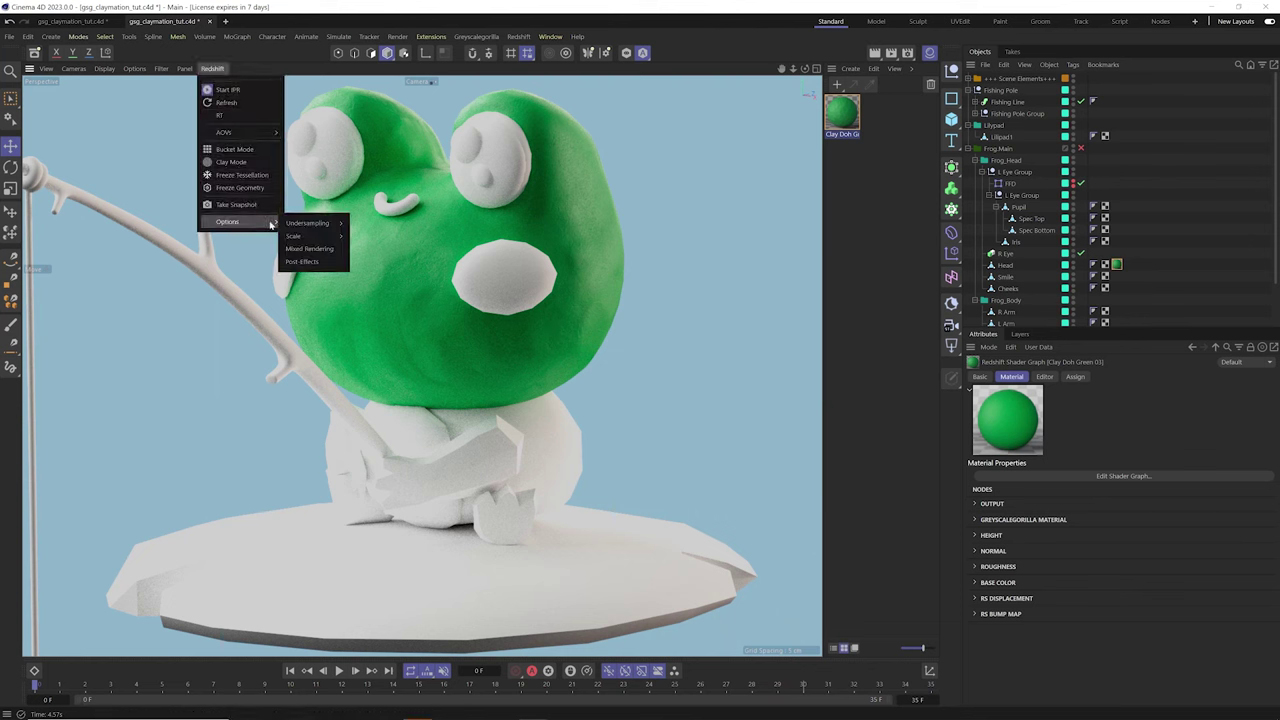
{"action": "mouse_move", "coordinate": [295, 236]}
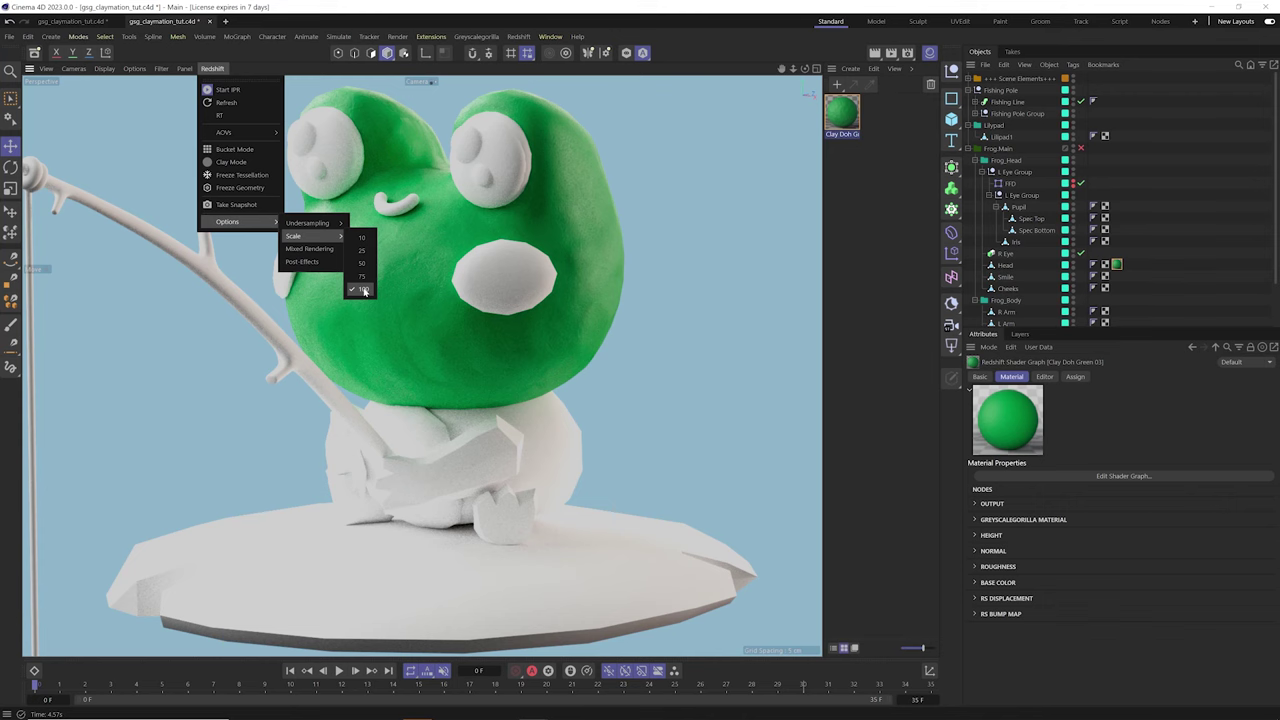
{"action": "left_click", "coordinate": [364, 265]}
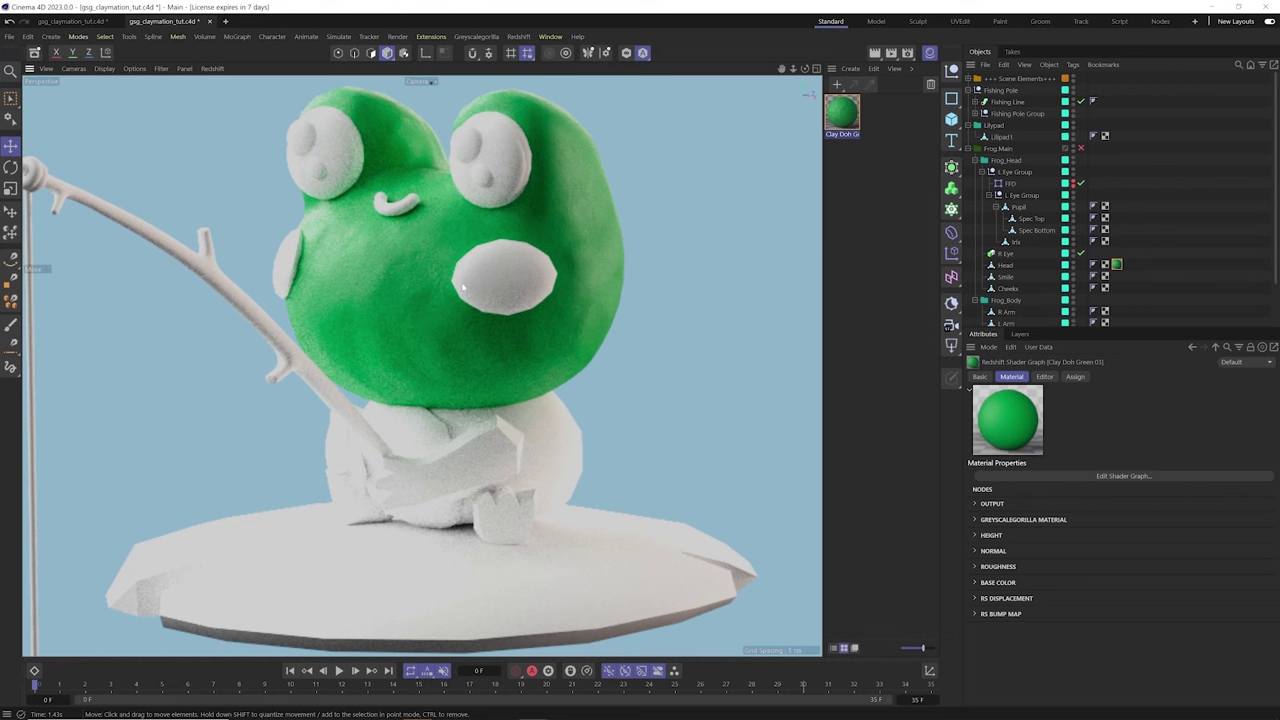
{"action": "left_click", "coordinate": [212, 68]}
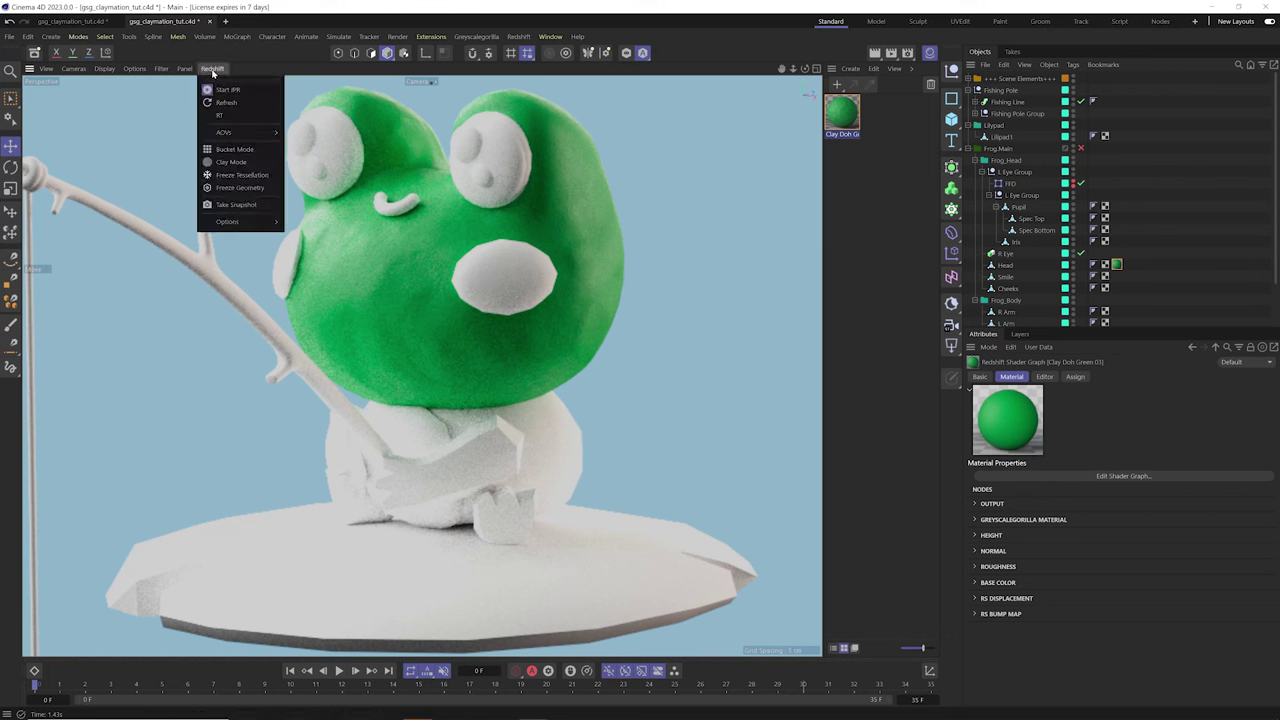
{"action": "mouse_move", "coordinate": [228, 221]}
{"action": "mouse_move", "coordinate": [300, 235]}
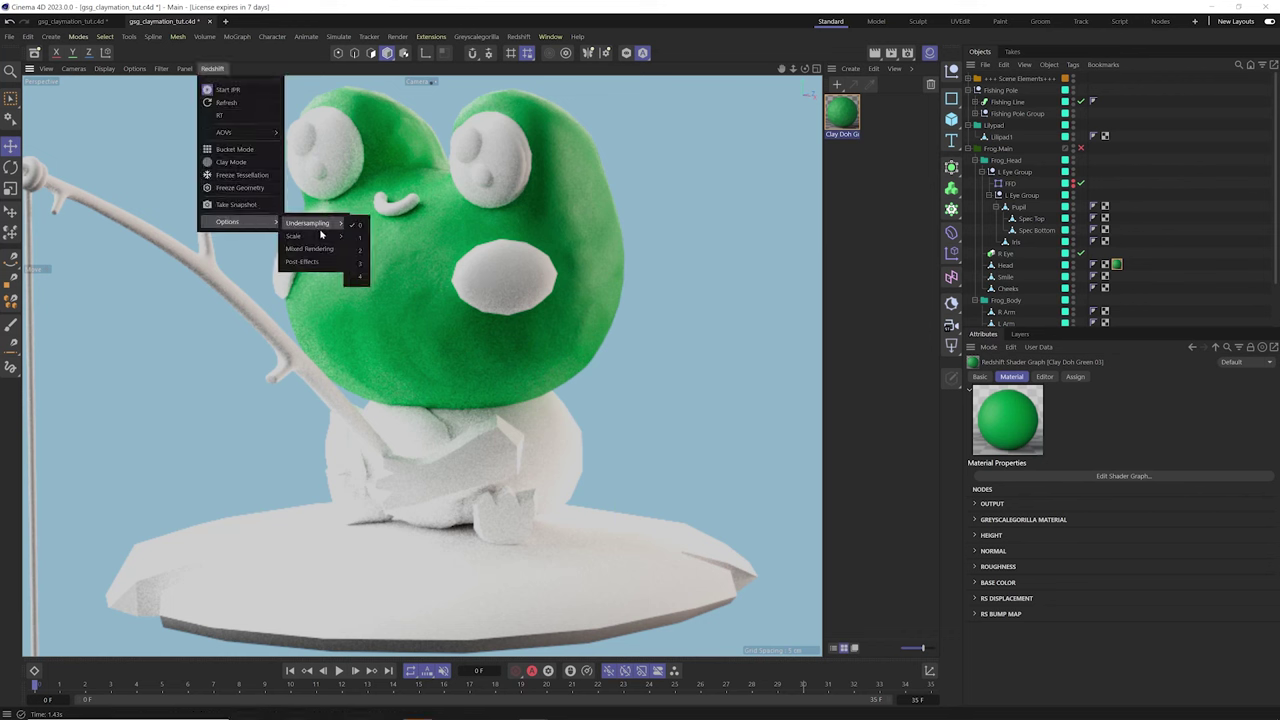
{"action": "left_click", "coordinate": [362, 289]}
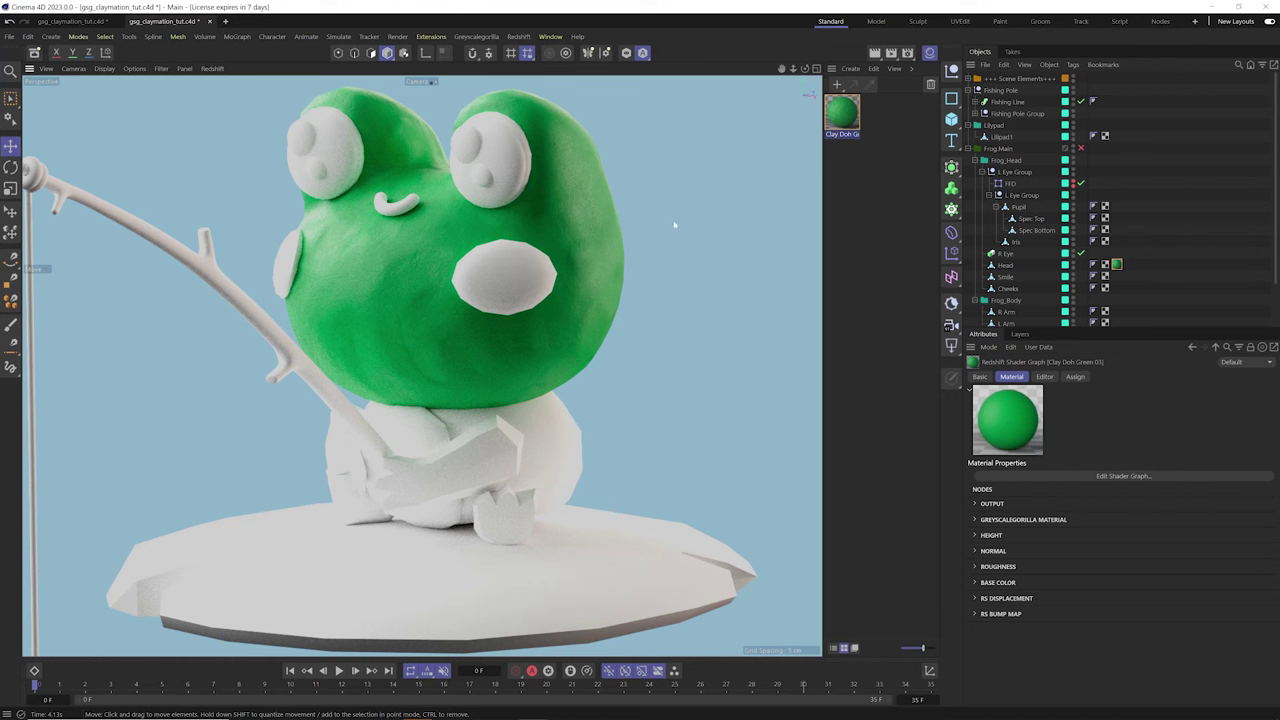
Open the Clay Doh Green 03 shader graph and examine its Normal texture, Height texture and RS Displacement nodes
{"action": "double_click", "coordinate": [843, 116]}
{"action": "left_click_drag", "start_coordinate": [518, 27], "coordinate": [753, 328]}
{"action": "type", "text": "1"}
{"action": "middle_click_drag", "start_coordinate": [656, 401], "coordinate": [631, 400]}
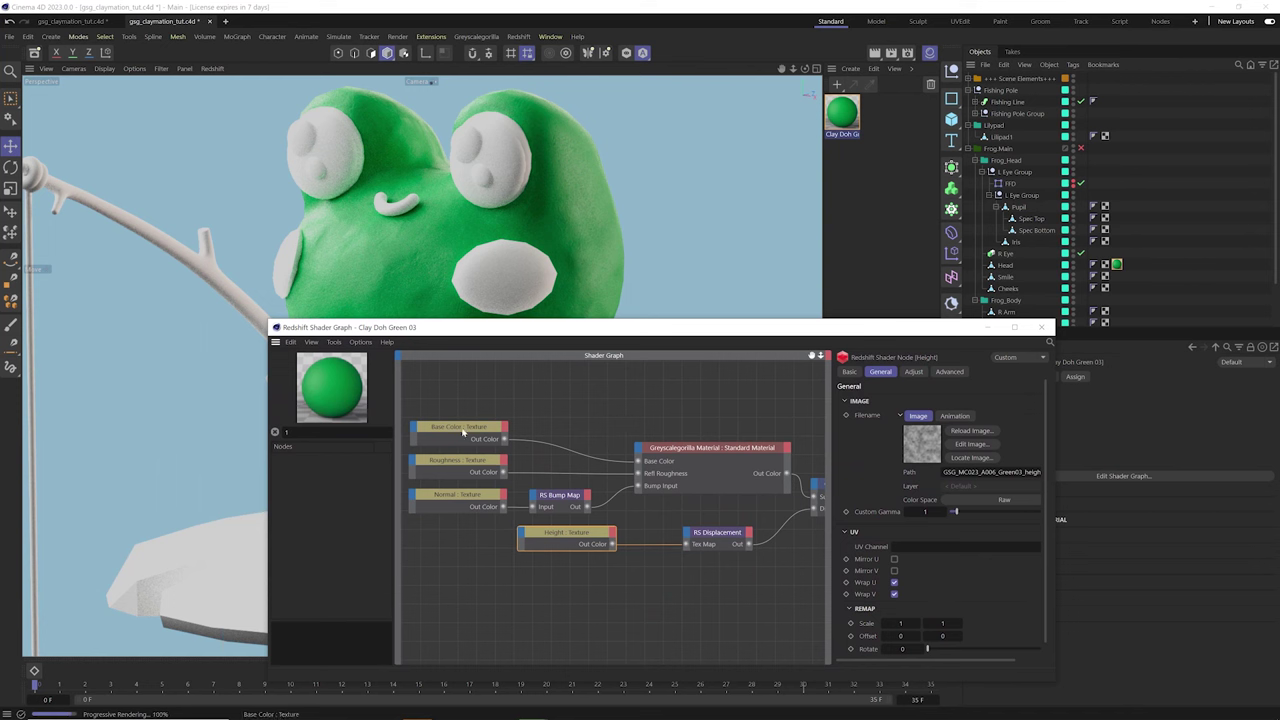
{"action": "left_click", "coordinate": [455, 502]}
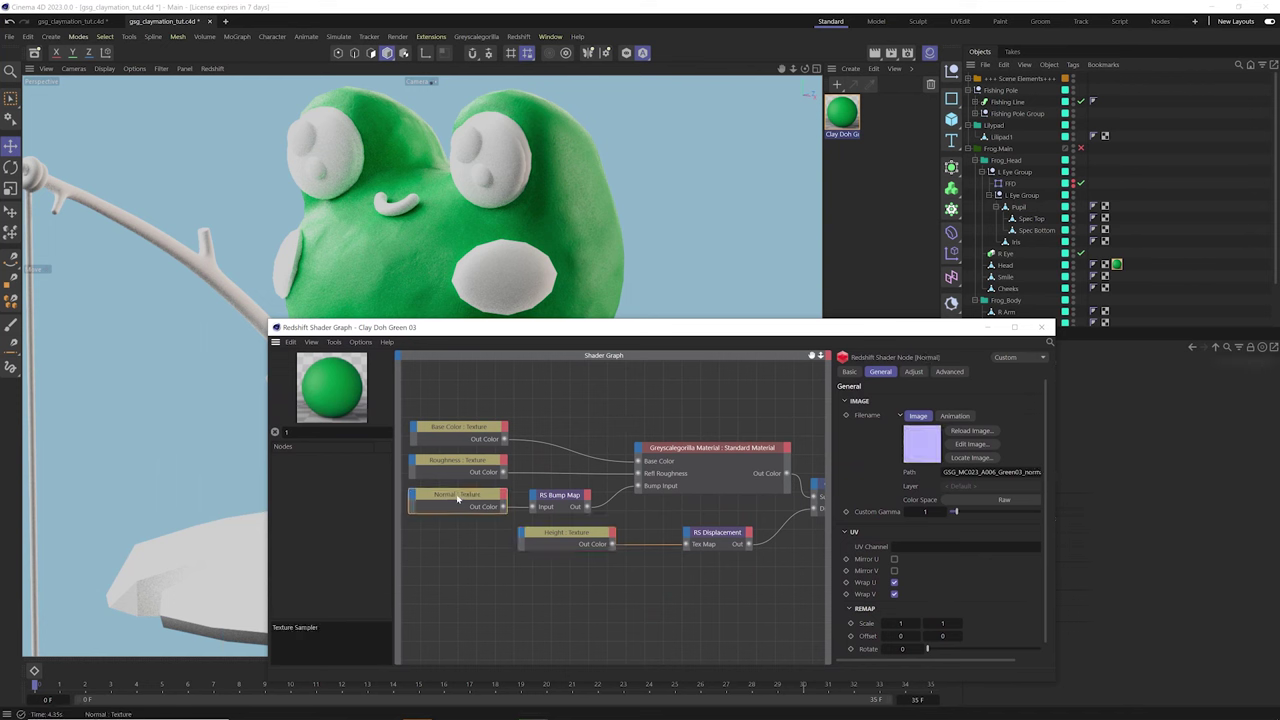
{"action": "left_click", "coordinate": [573, 537]}
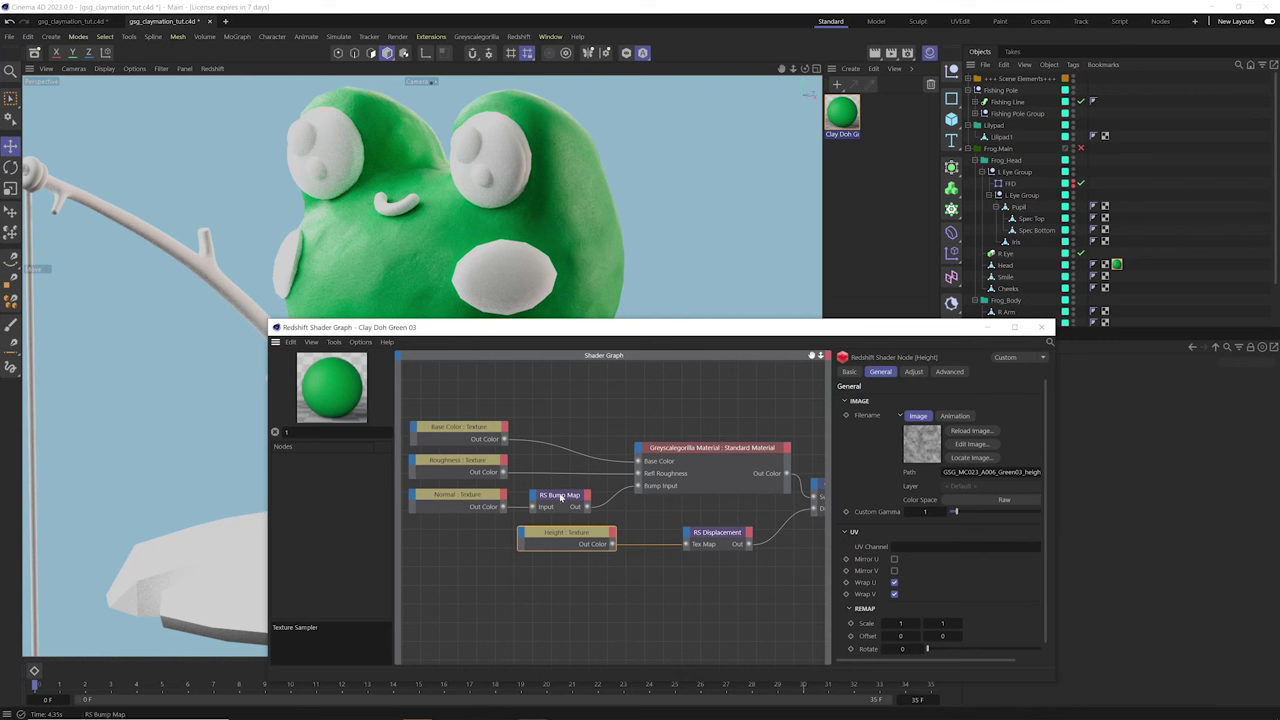
{"action": "left_click", "coordinate": [713, 538]}
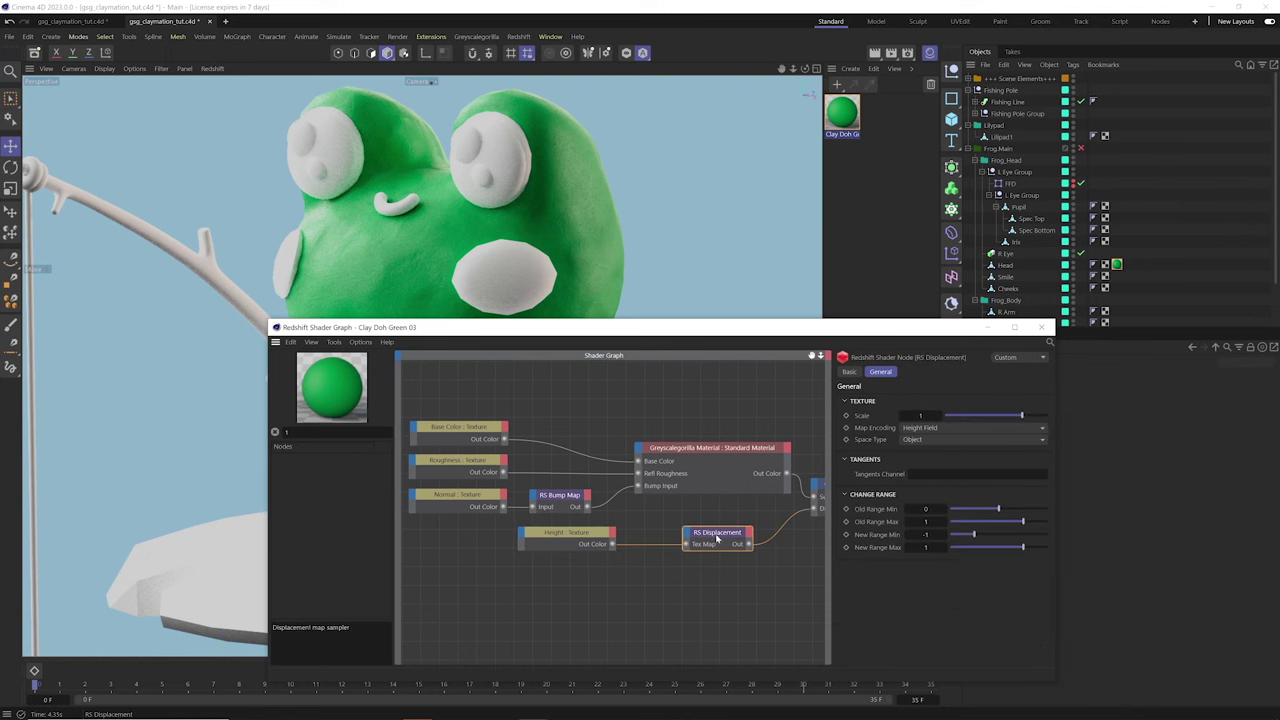
Try a New Range Min of 0 on the RS Displacement node, restore it to -1 and close the shader graph
{"action": "left_click", "coordinate": [942, 538]}
{"action": "type", "text": "0"}
{"action": "key", "text": "Return"}
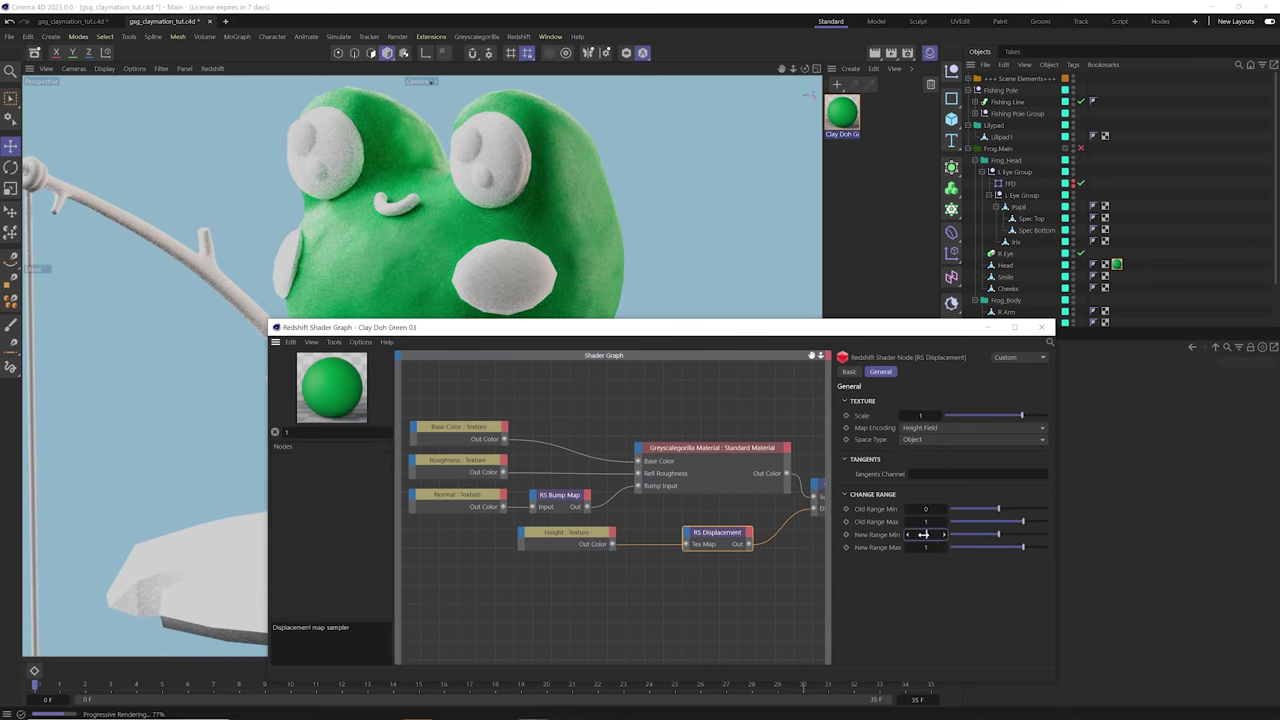
{"action": "left_click_drag", "start_coordinate": [923, 534], "coordinate": [905, 535]}
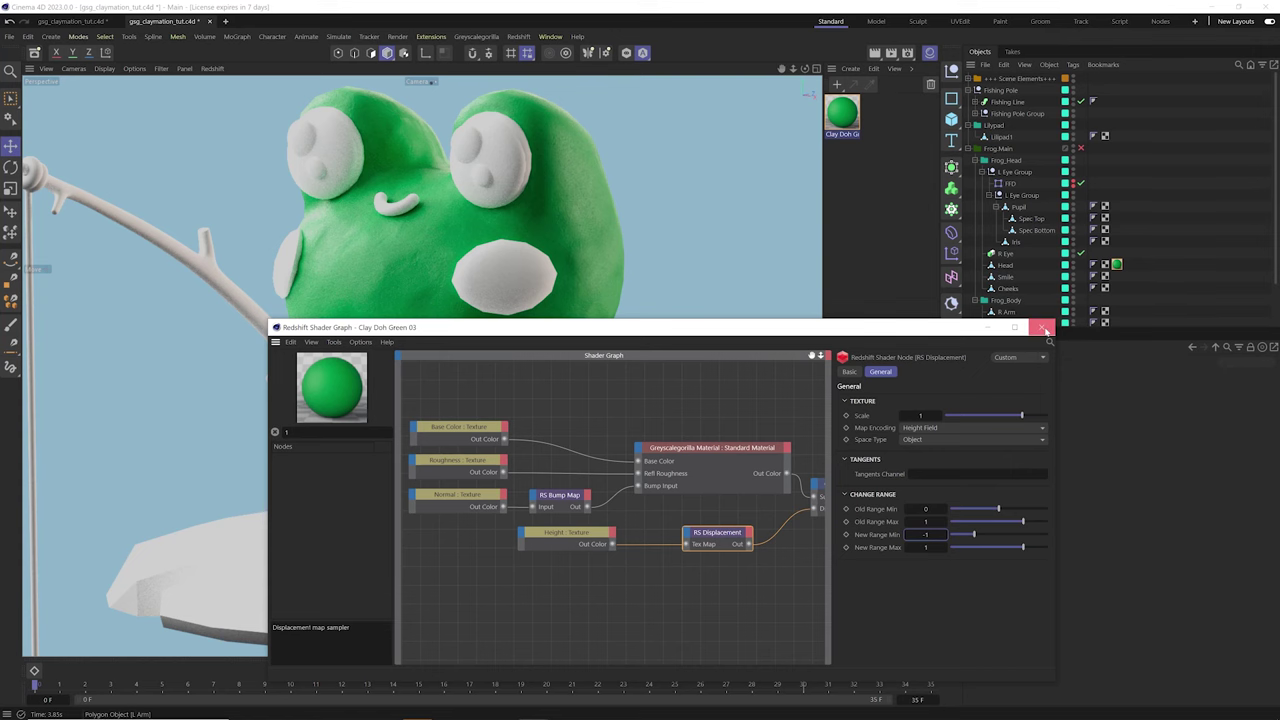
{"action": "left_click", "coordinate": [1041, 327]}
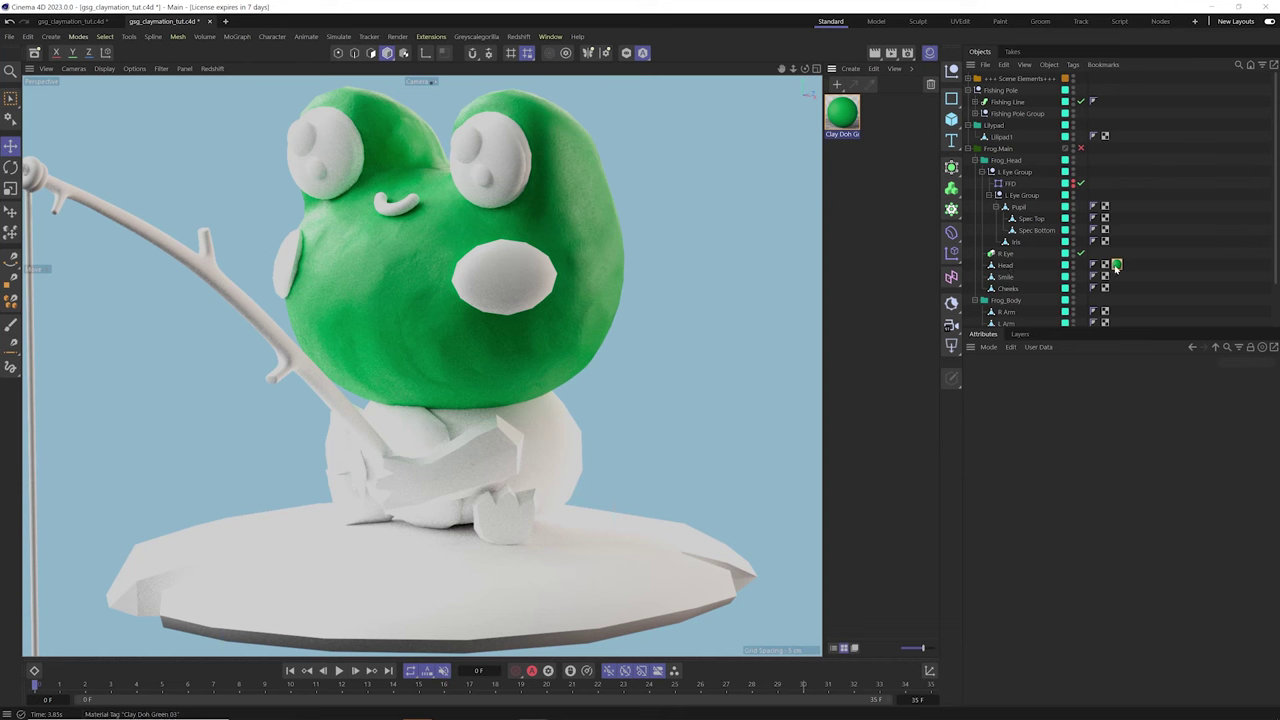
Add a Redshift Object tag to the frog's Head object
{"action": "right_click", "coordinate": [1005, 268]}
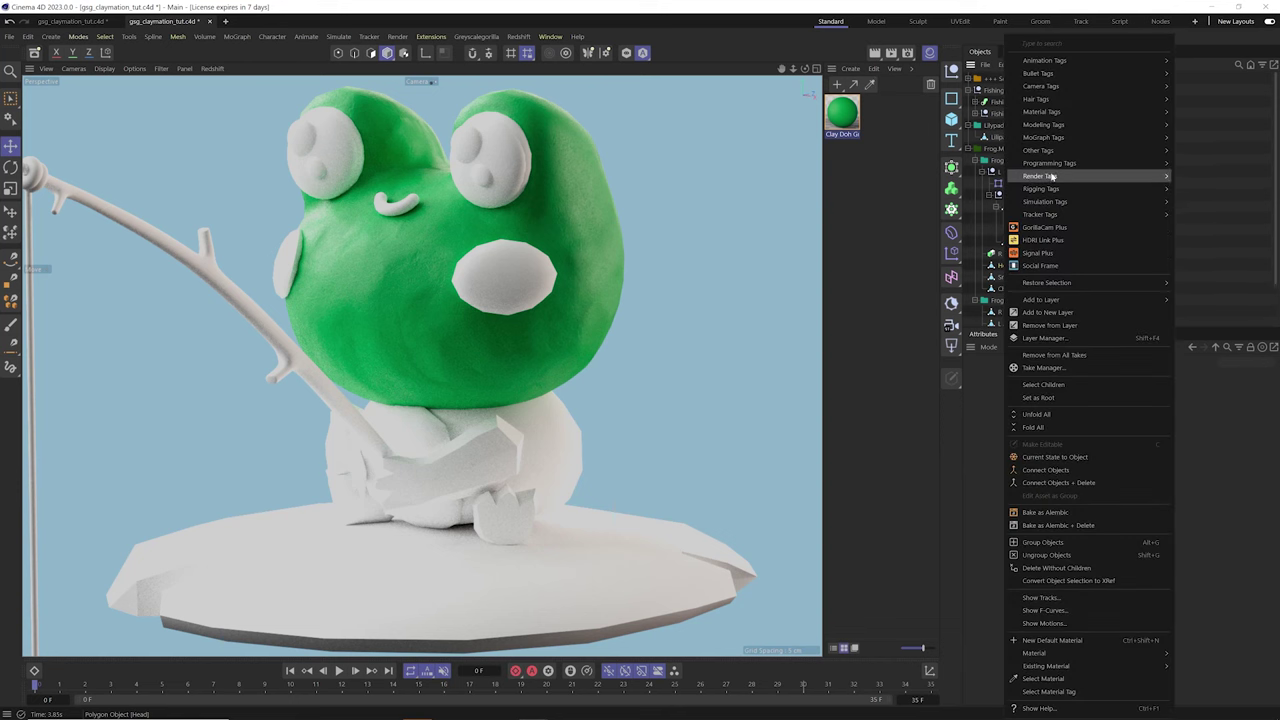
{"action": "mouse_move", "coordinate": [1139, 177]}
{"action": "left_click", "coordinate": [1199, 216]}
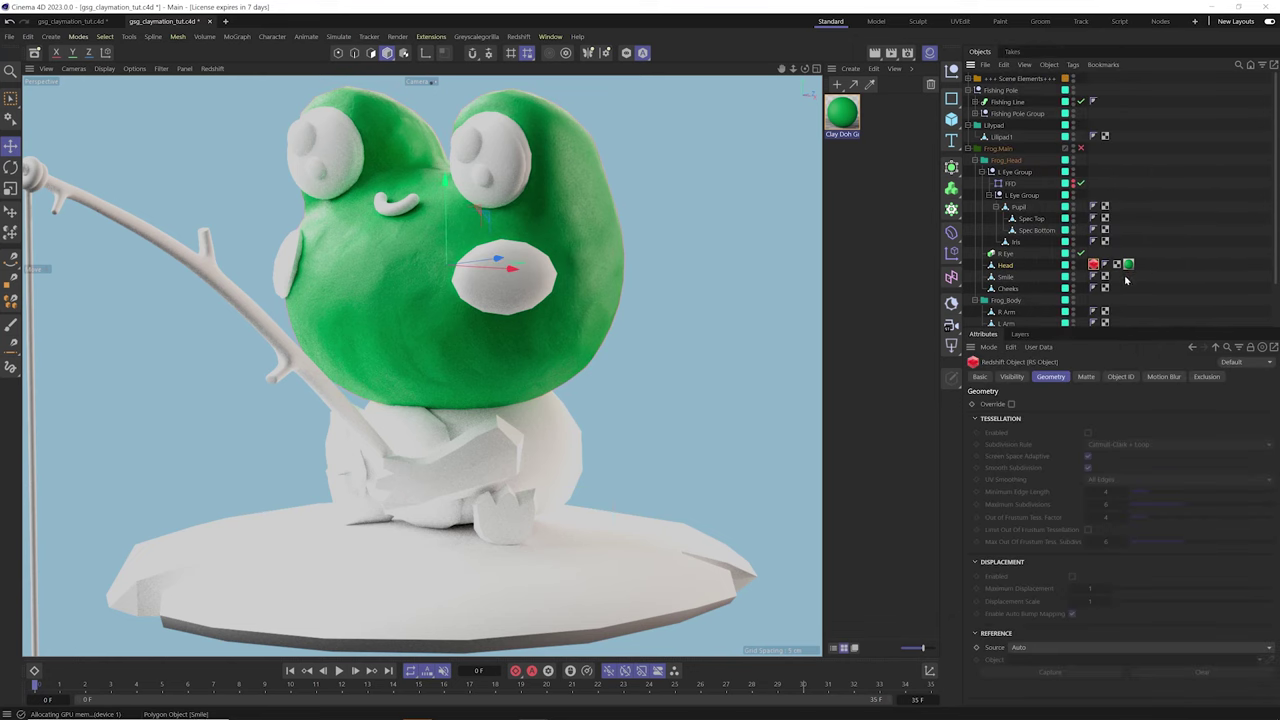
Override the Head tag's geometry settings and enable tessellation with a Minimum Edge Length of 0
{"action": "left_click", "coordinate": [1011, 404]}
{"action": "left_click", "coordinate": [1087, 433]}
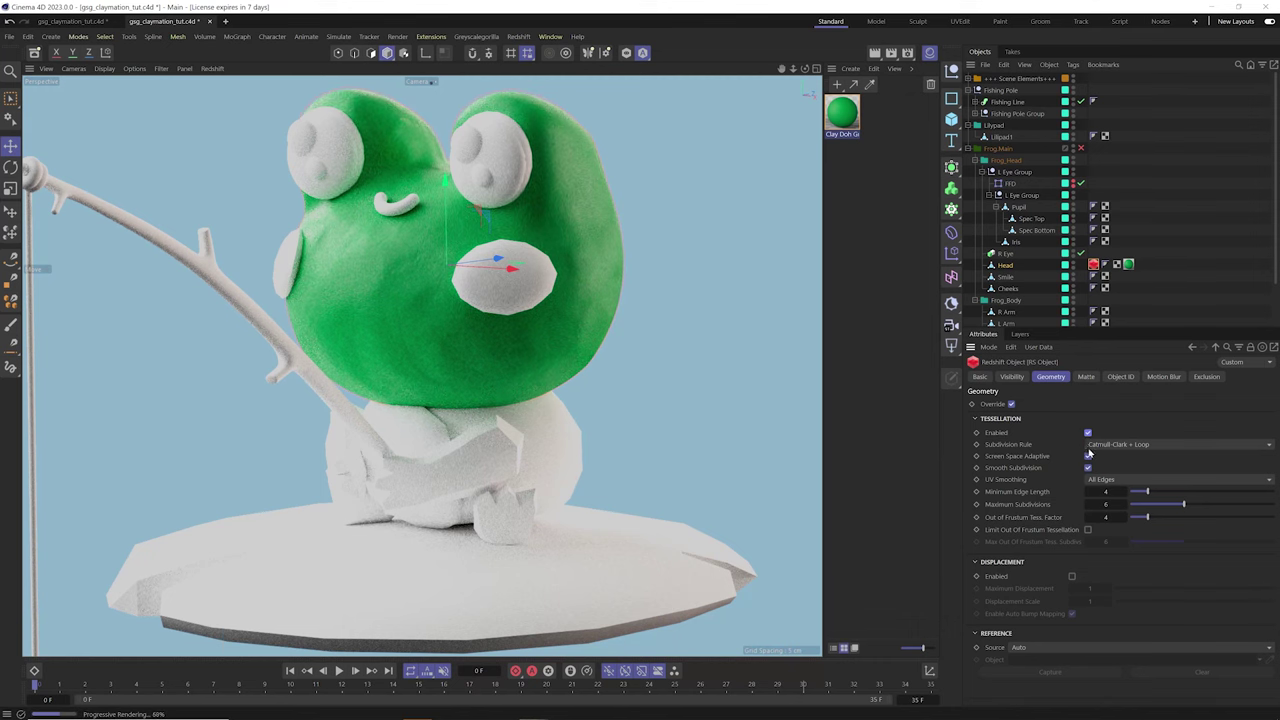
{"action": "left_click", "coordinate": [1106, 491]}
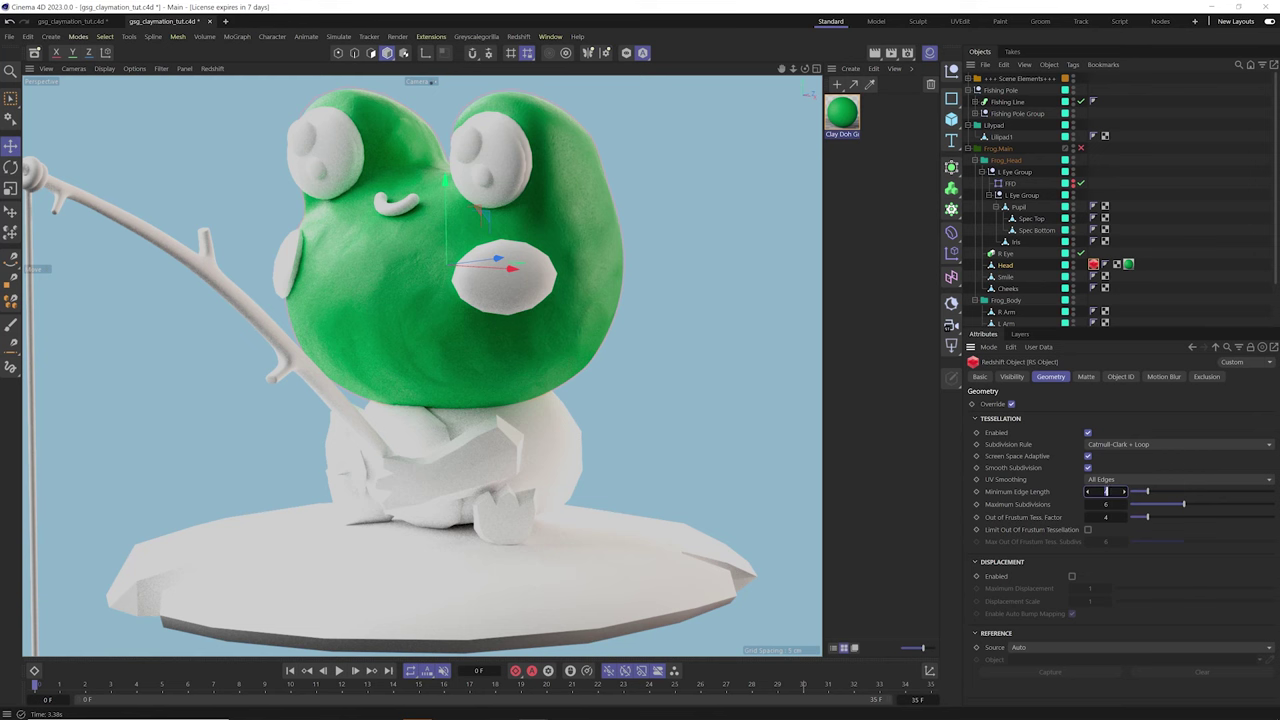
{"action": "type", "text": "0"}
{"action": "key", "text": "Return"}
Enable displacement in the Head's Redshift Object tag and set the Displacement Scale to 0.5
{"action": "left_click", "coordinate": [1072, 576]}
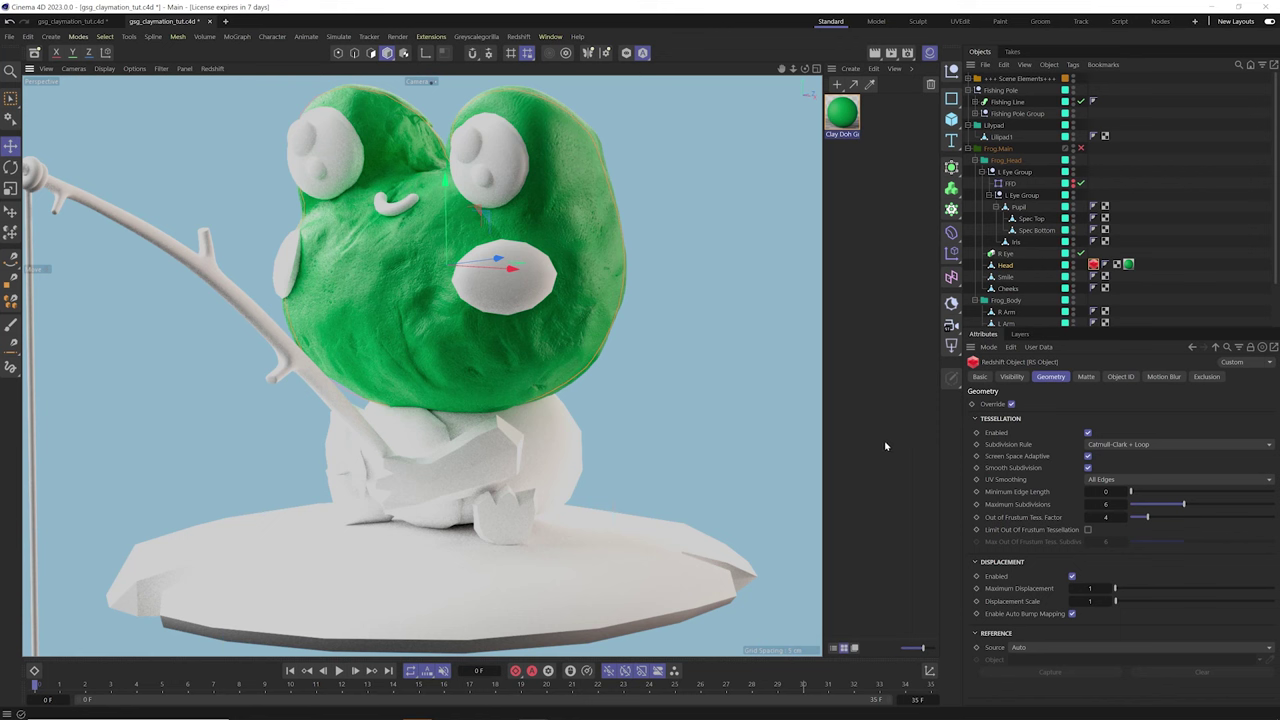
{"action": "left_click", "coordinate": [1098, 603]}
{"action": "type", "text": "0.5"}
{"action": "key", "text": "Return"}
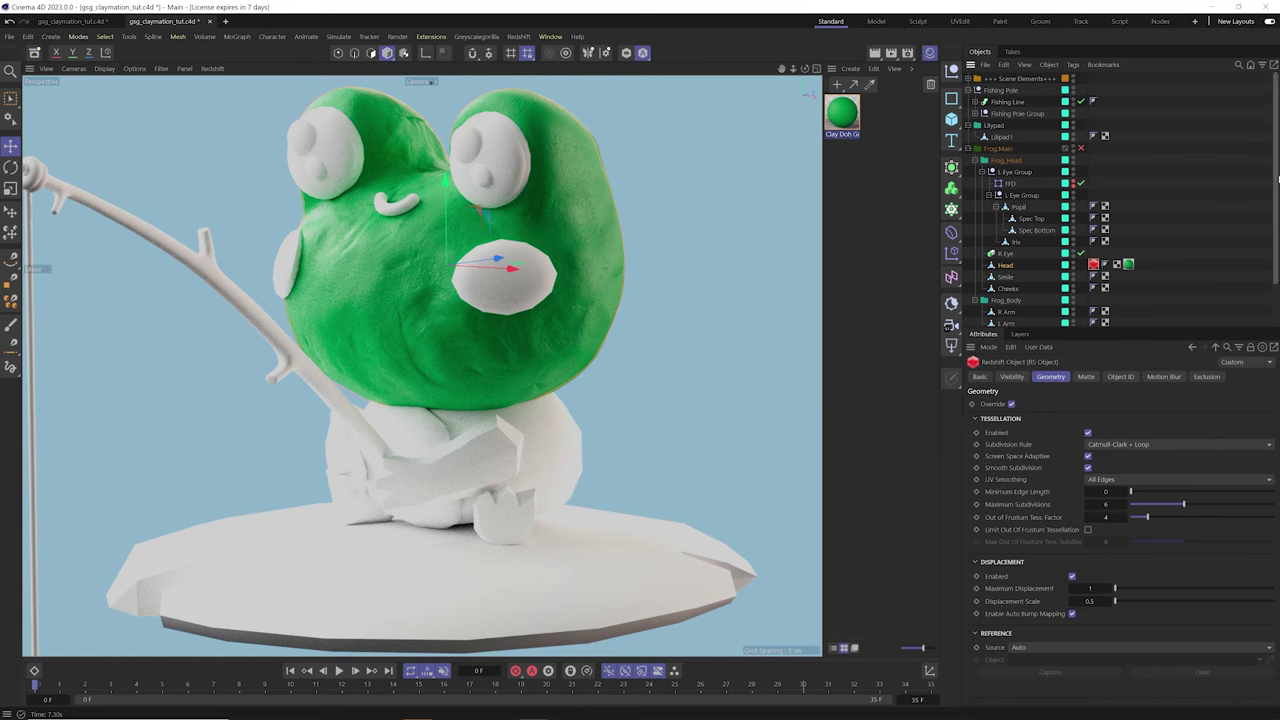
Apply the Clay Doh Green 03 material to the R Arm, L Arm, R Foots, L Foots, Body and Lilipad1 objects together
{"action": "scroll", "coordinate": [1003, 262], "scroll_direction": "down", "scroll_amount": 2}
{"action": "left_click", "coordinate": [1003, 264]}
{"action": "left_click", "coordinate": [1008, 274], "text": "ctrl"}
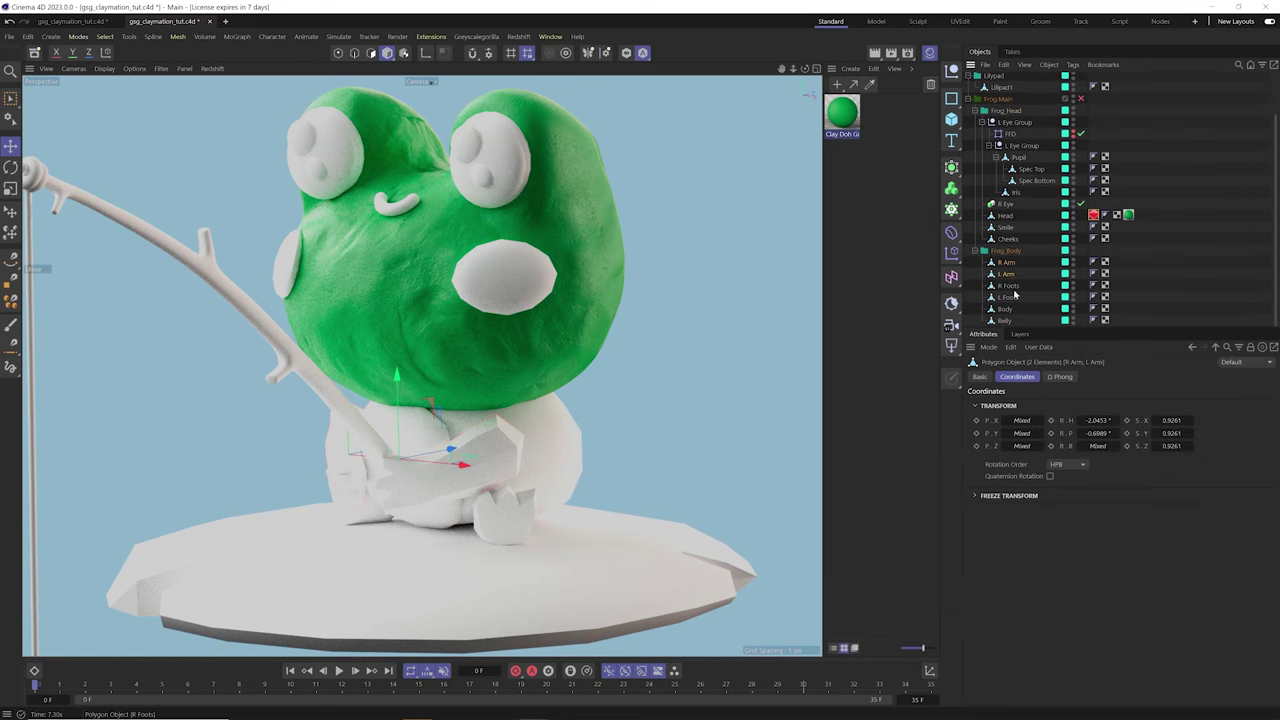
{"action": "left_click", "coordinate": [1008, 287], "text": "ctrl"}
{"action": "left_click", "coordinate": [1006, 298], "text": "ctrl"}
{"action": "left_click", "coordinate": [1006, 310], "text": "ctrl"}
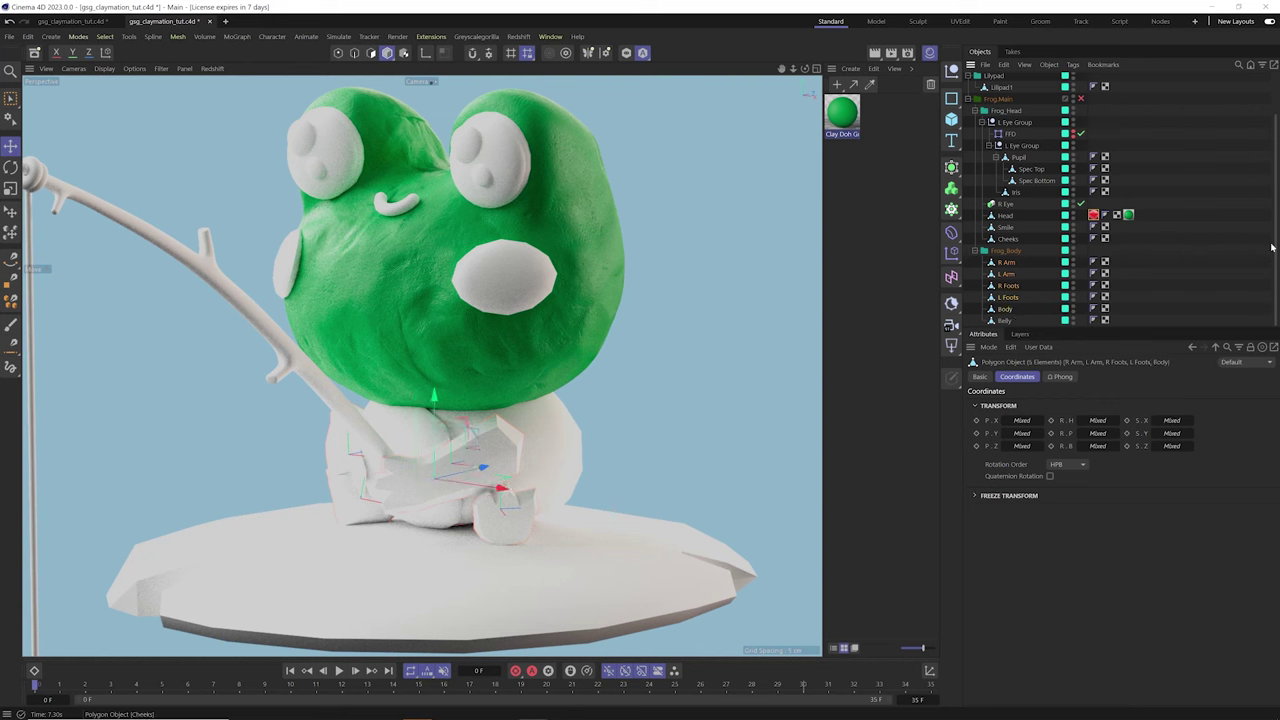
{"action": "scroll", "coordinate": [1049, 150], "scroll_direction": "up", "scroll_amount": 3}
{"action": "left_click", "coordinate": [1000, 137], "text": "ctrl"}
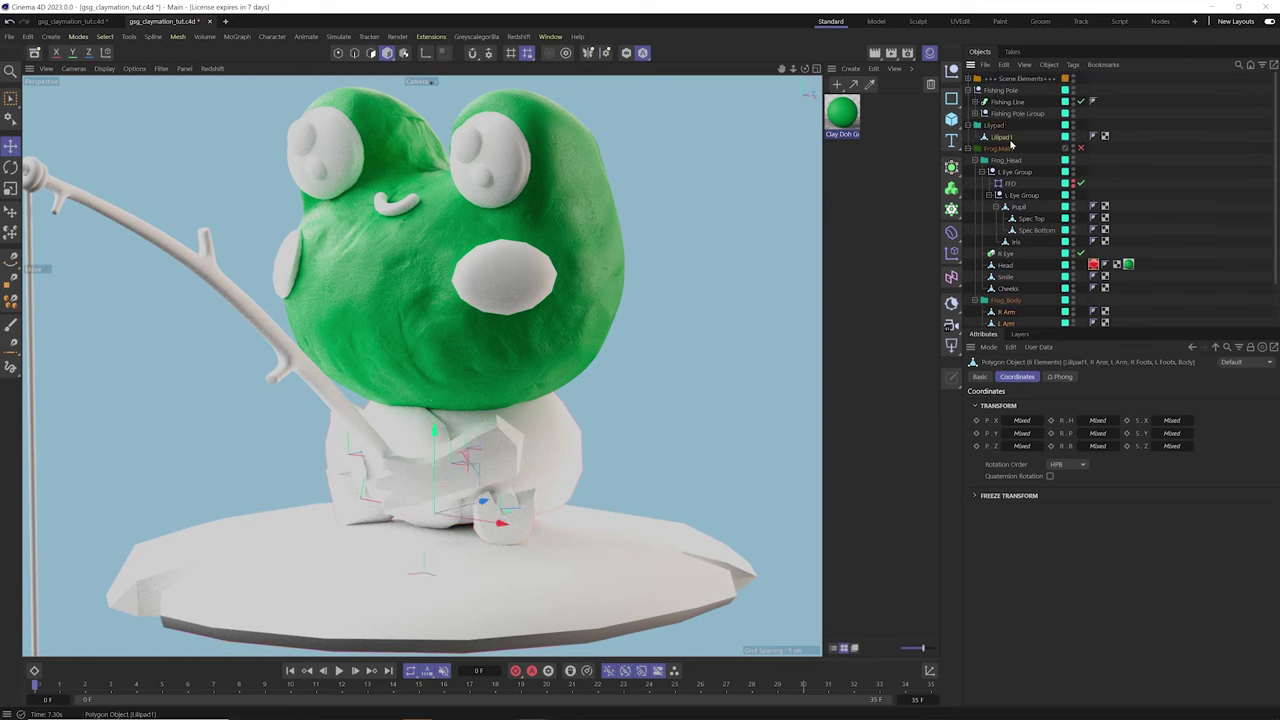
{"action": "right_click", "coordinate": [844, 120]}
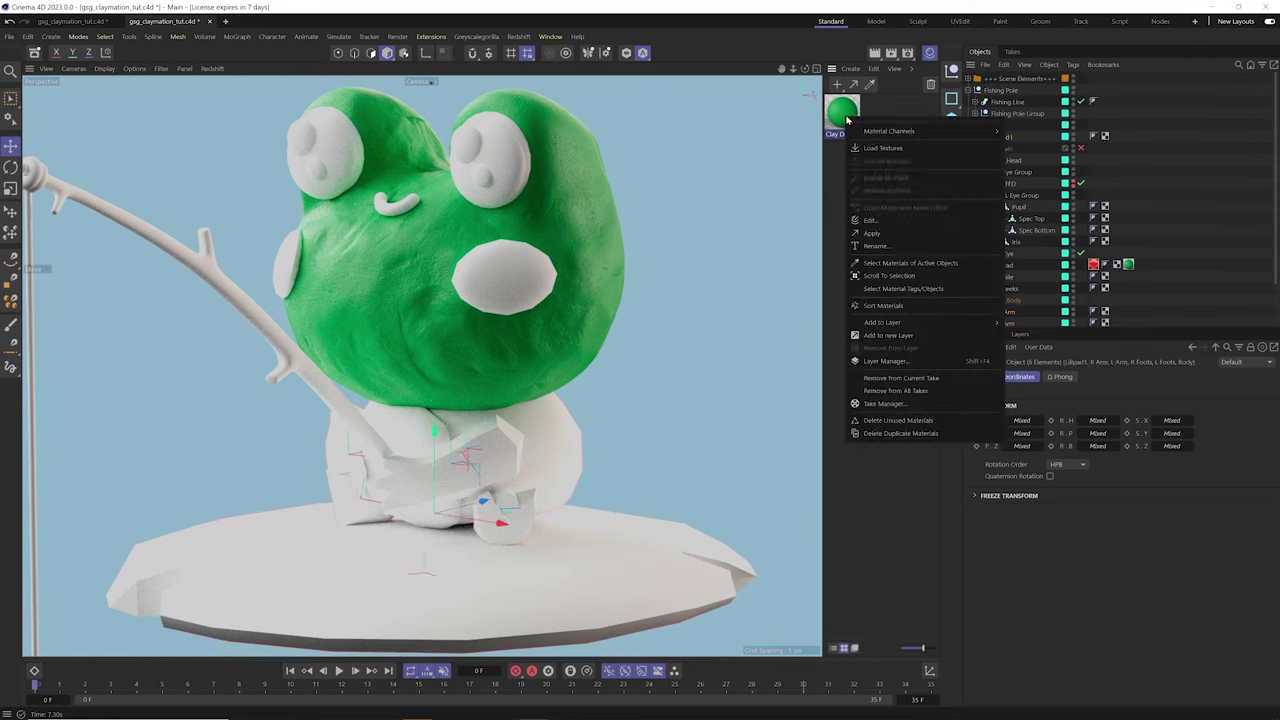
{"action": "left_click", "coordinate": [889, 233]}
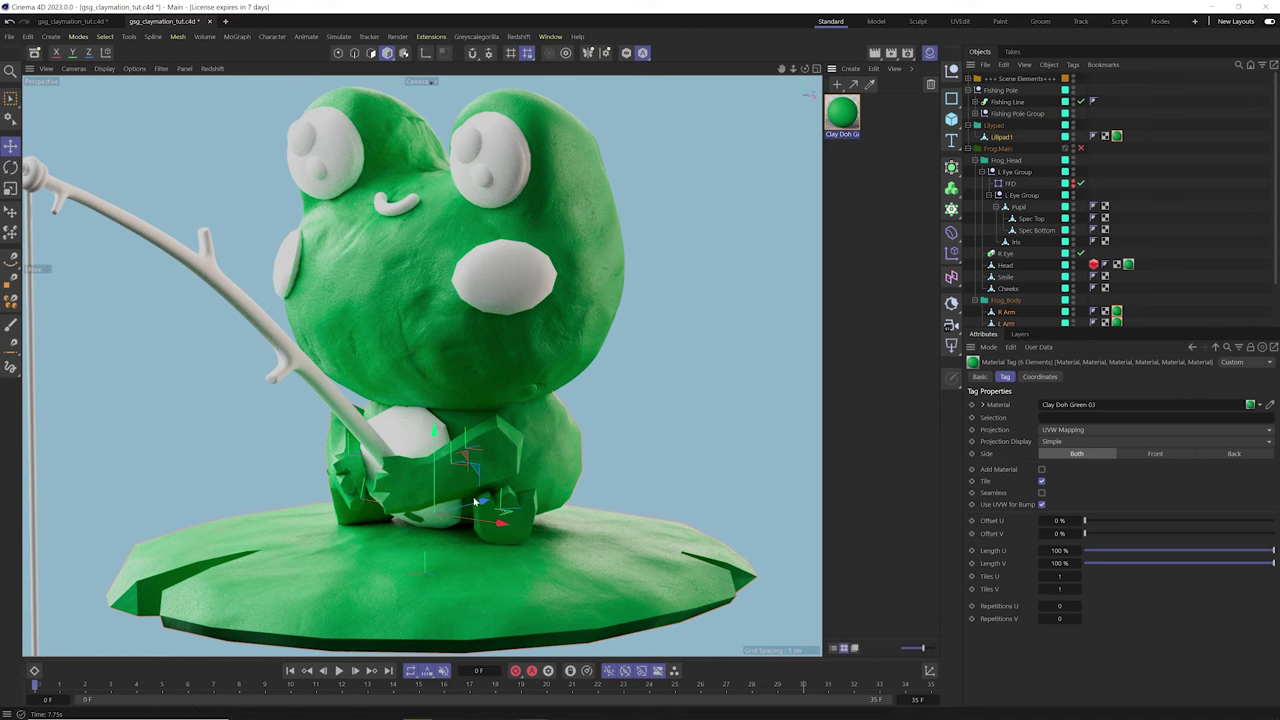
Copy the Head's Redshift Object tag onto the Smile, Cheeks, R Arm, L Arm, R Foots and L Foots objects
{"action": "left_click", "coordinate": [1248, 244]}
{"action": "scroll", "coordinate": [1200, 230], "scroll_direction": "down", "scroll_amount": 2}
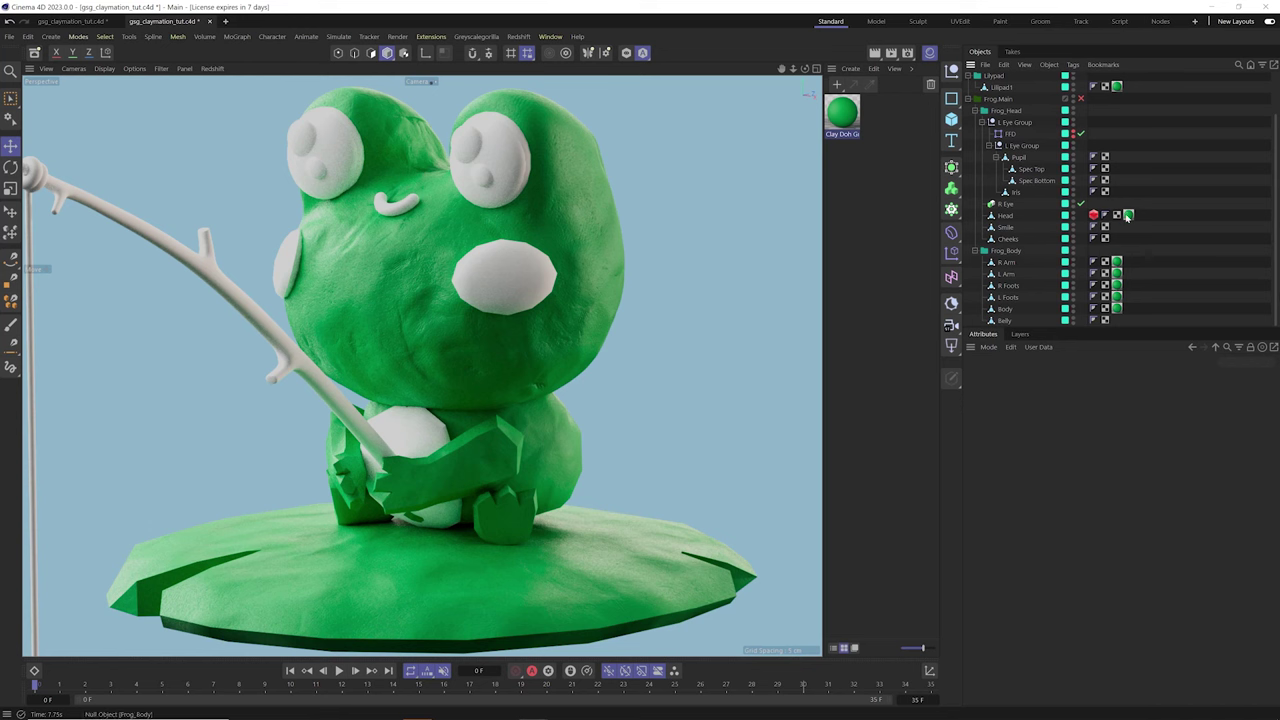
{"action": "left_click", "coordinate": [1094, 215]}
{"action": "left_click_drag", "start_coordinate": [1094, 215], "coordinate": [1138, 297], "text": "ctrl"}
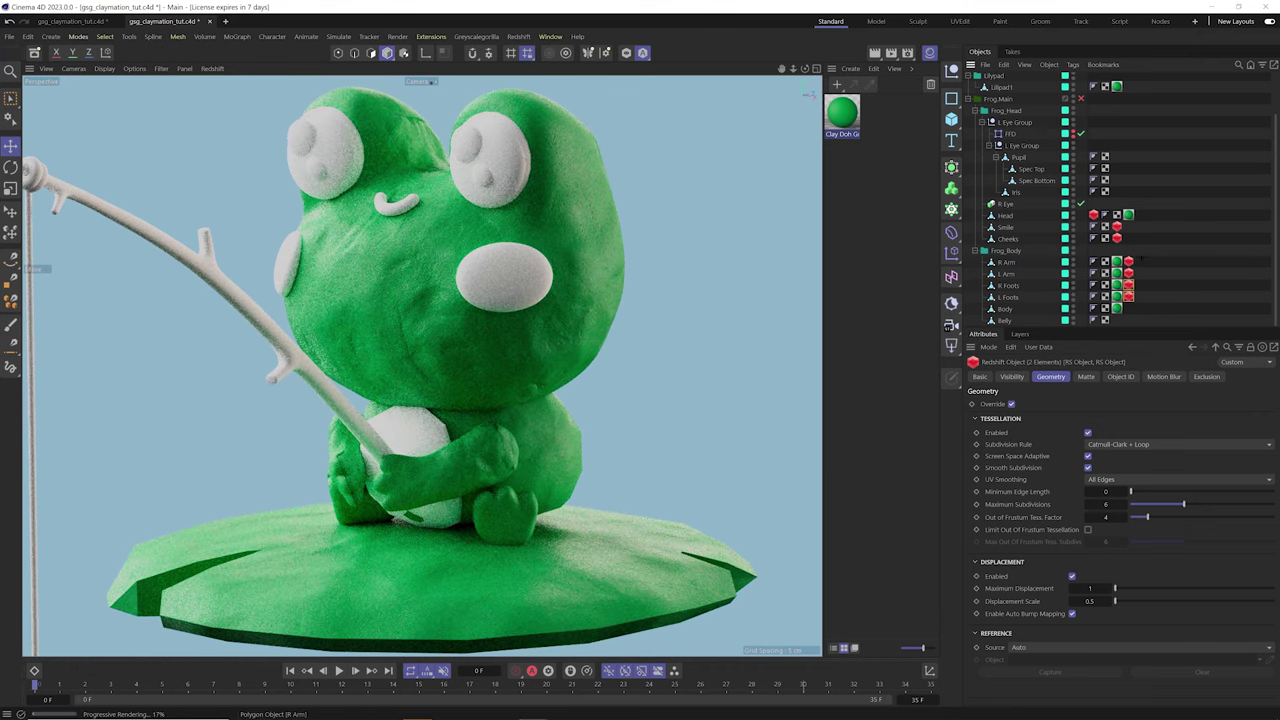
Delete the copied Redshift Object tags from the R Arm, L Arm, R Foots and L Foots objects
{"action": "left_click", "coordinate": [1143, 262]}
{"action": "left_click_drag", "start_coordinate": [1140, 305], "coordinate": [1138, 256]}
{"action": "key", "text": "Delete"}
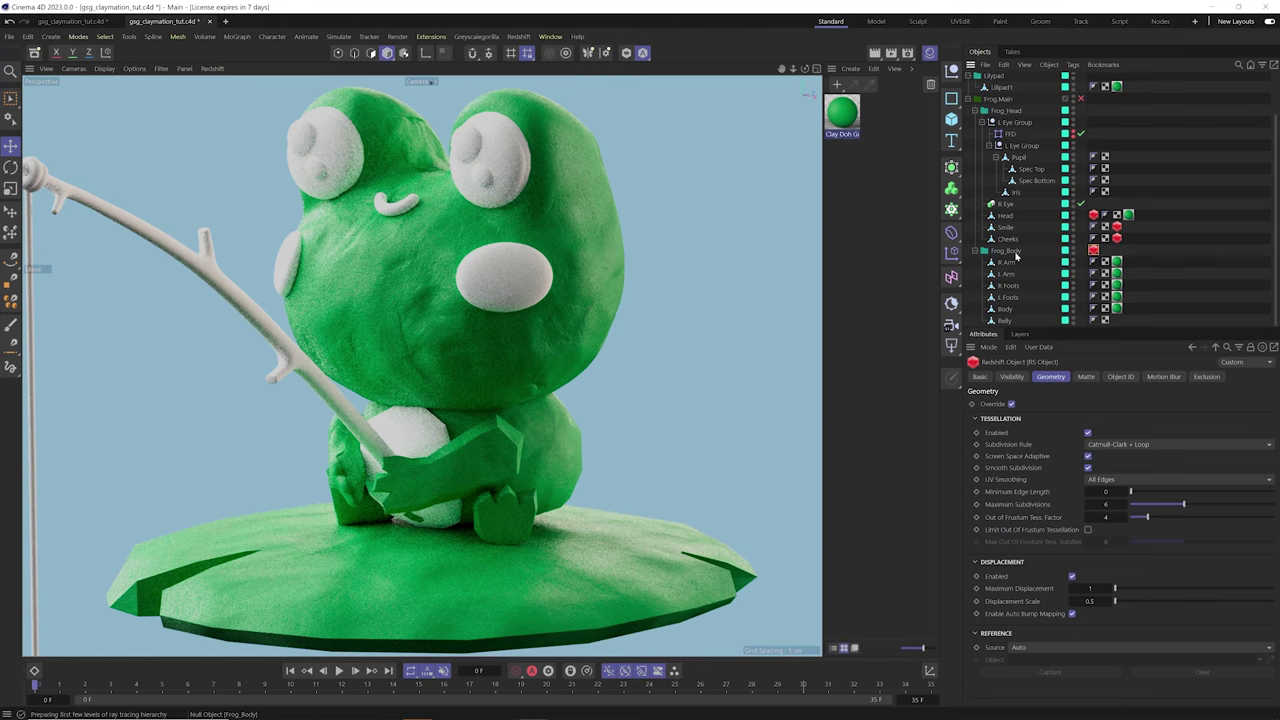
Put a copy of the Redshift Object tag on the Frog_Body group and copy it to all of the group's children
{"action": "left_click", "coordinate": [1090, 256]}
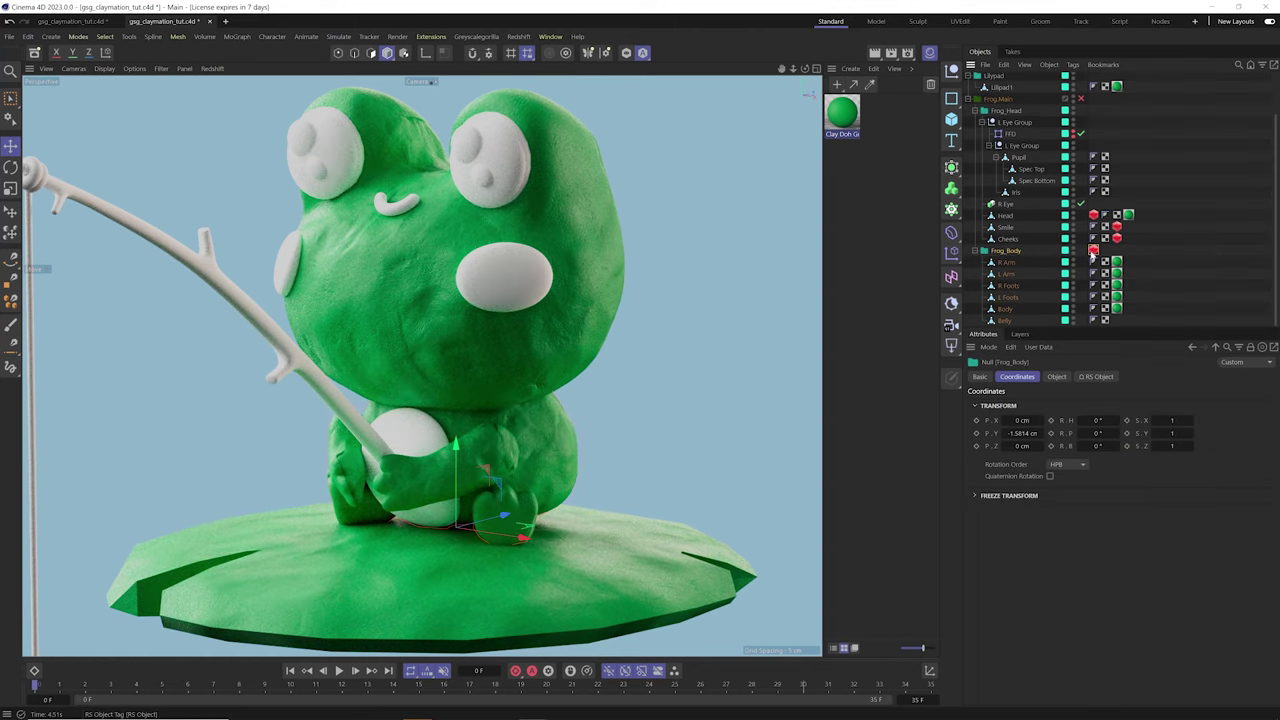
{"action": "right_click", "coordinate": [1093, 251]}
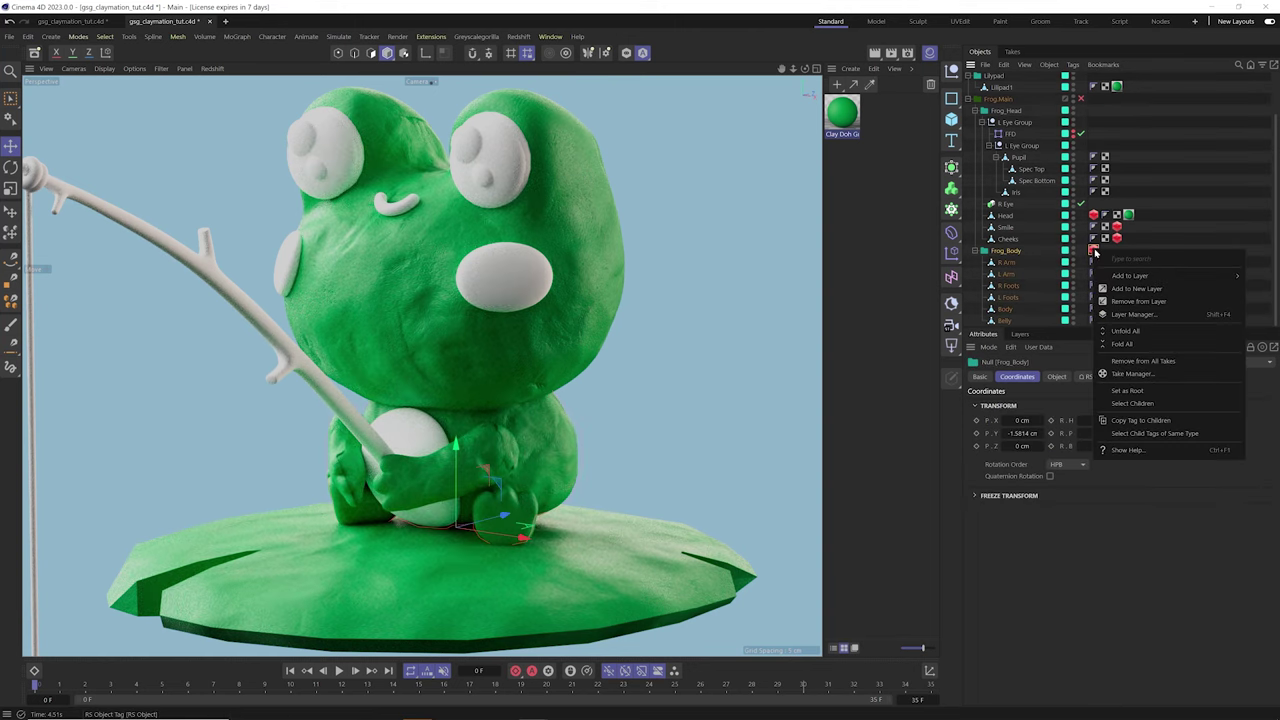
{"action": "left_click", "coordinate": [1167, 422]}
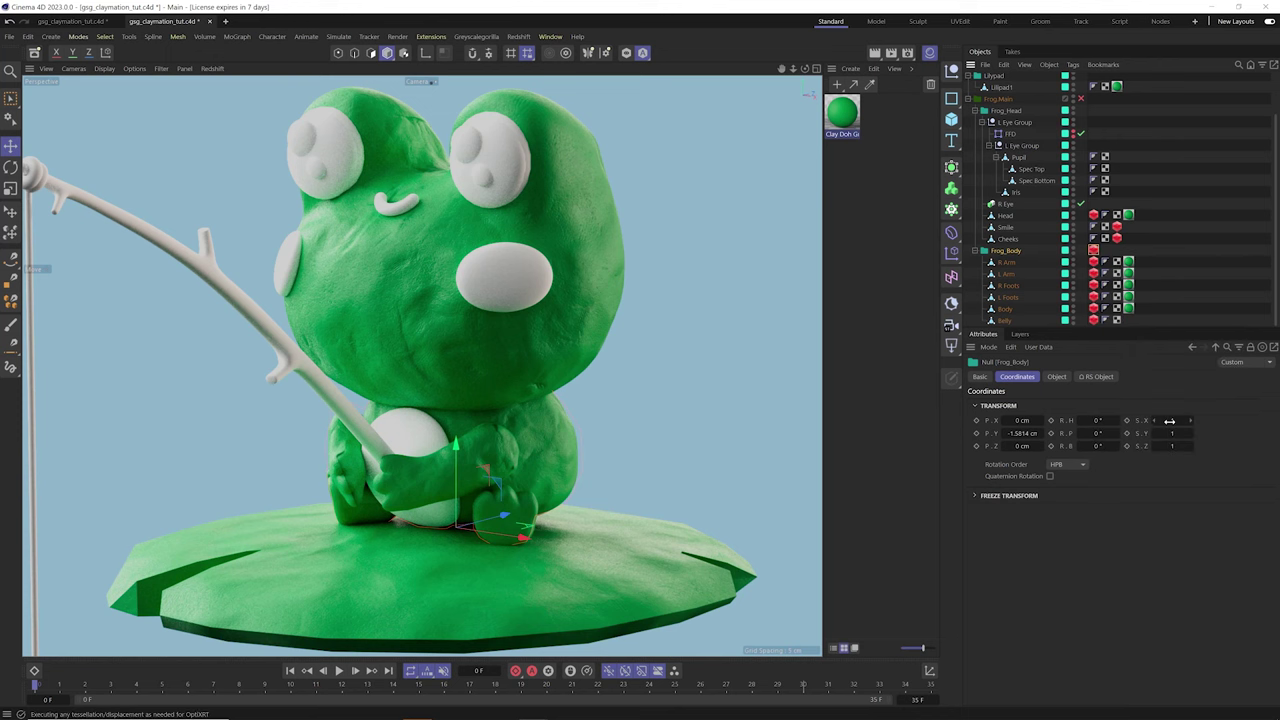
Move the body parts' Redshift Object tags to the end of each tag row and delete the one on Frog_Body
{"action": "left_click", "coordinate": [1127, 272]}
{"action": "left_click", "coordinate": [1093, 285]}
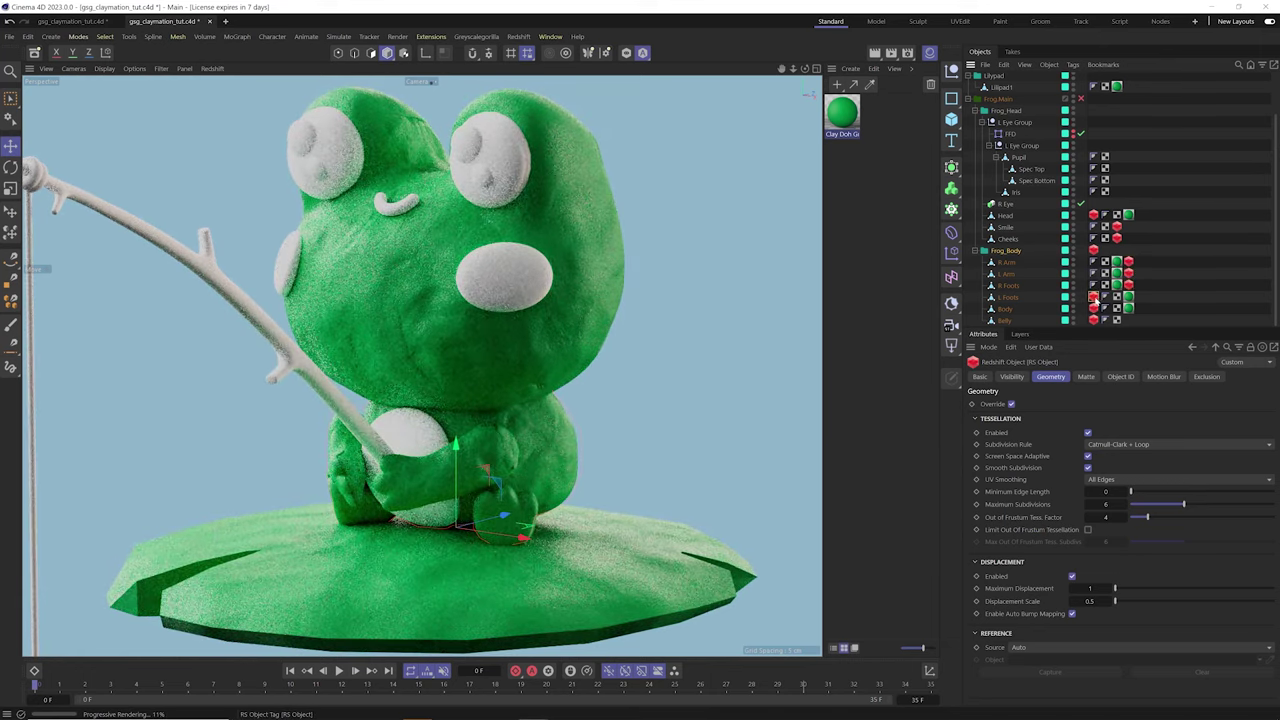
{"action": "left_click", "coordinate": [1093, 308]}
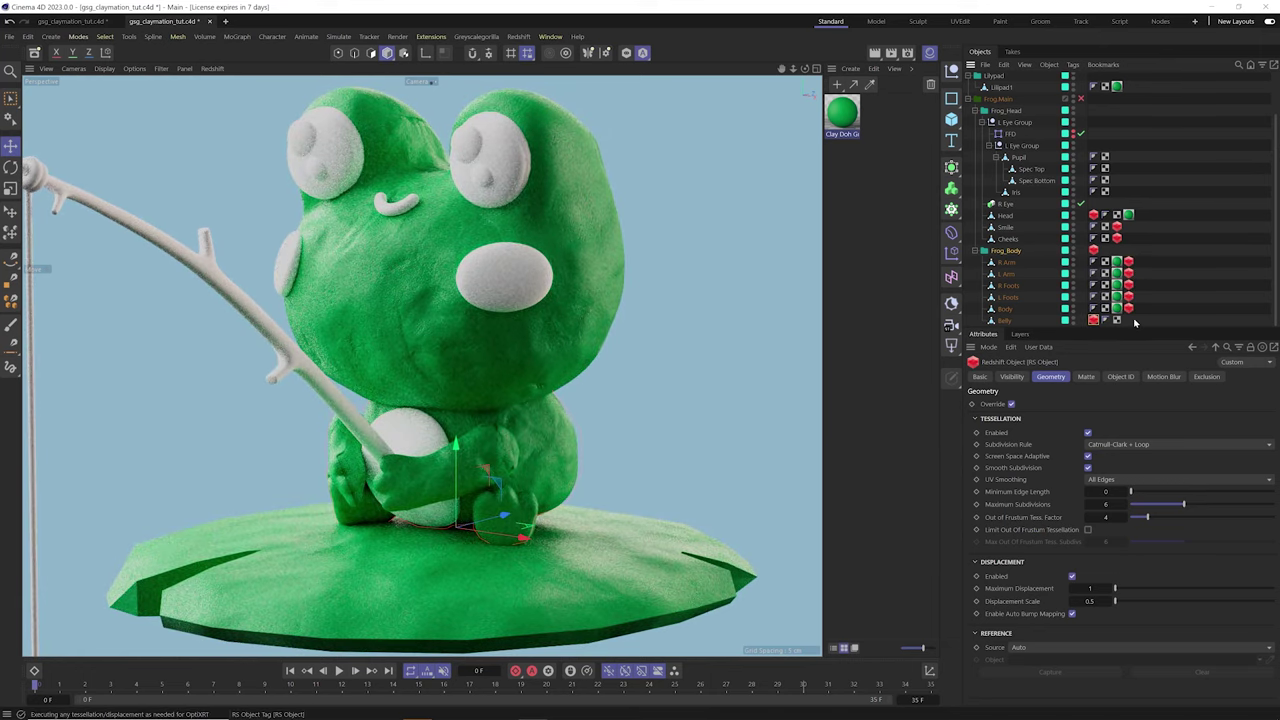
{"action": "left_click", "coordinate": [1093, 250]}
{"action": "key", "text": "Delete"}
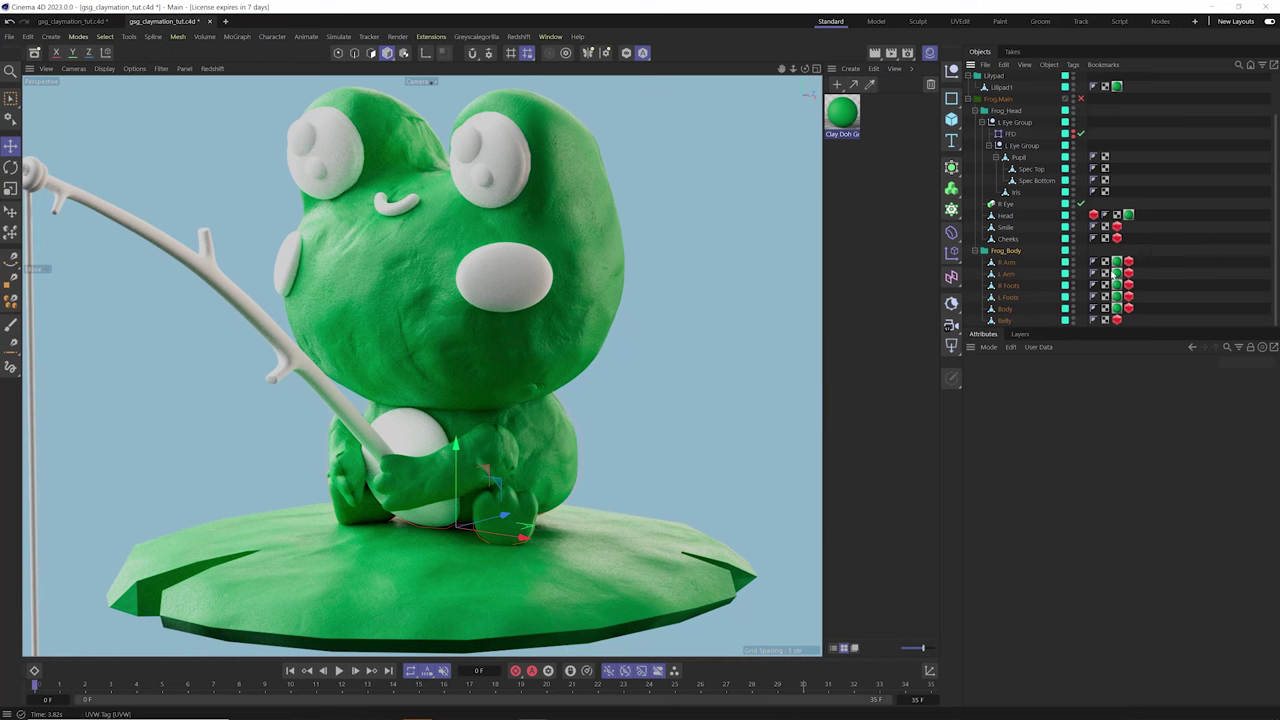
Set the Displacement Scale to 0.2 in the Redshift Object tags of the arms, feet and Body together
{"action": "left_click", "coordinate": [1118, 273]}
{"action": "left_click", "coordinate": [1127, 274]}
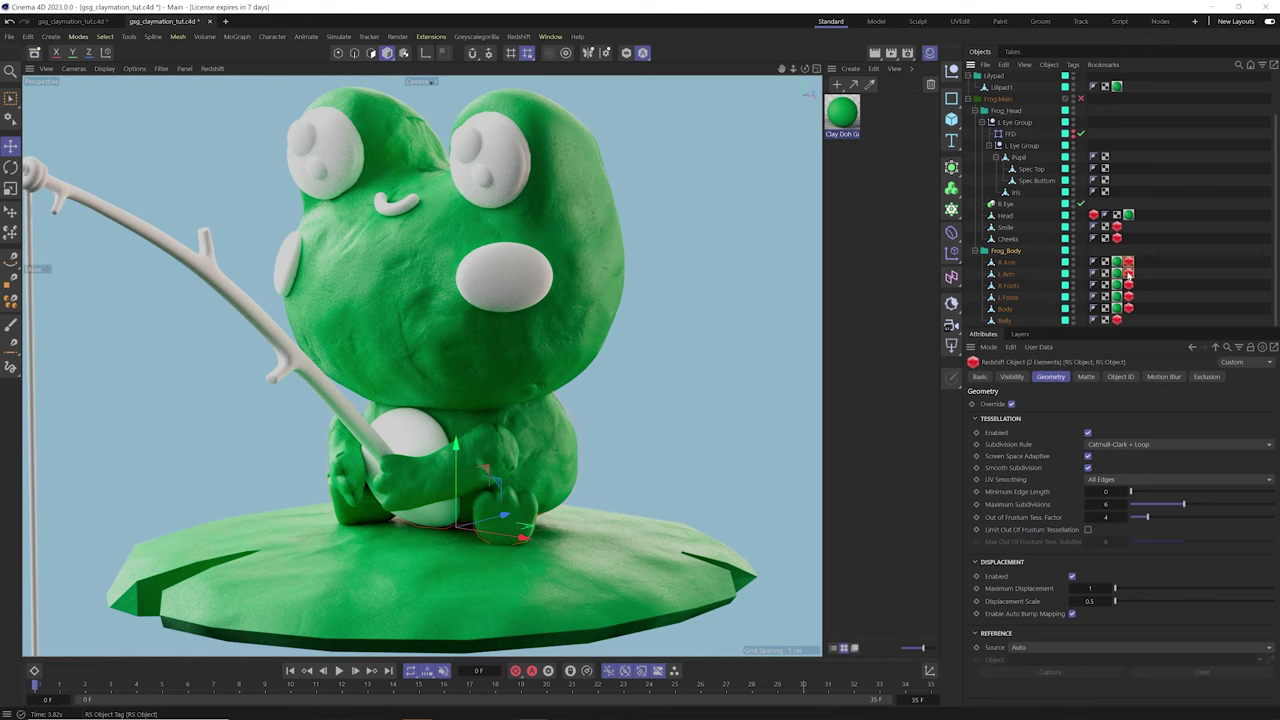
{"action": "left_click", "coordinate": [1128, 285], "text": "shift"}
{"action": "left_click", "coordinate": [1129, 297], "text": "shift"}
{"action": "left_click", "coordinate": [1128, 309], "text": "shift"}
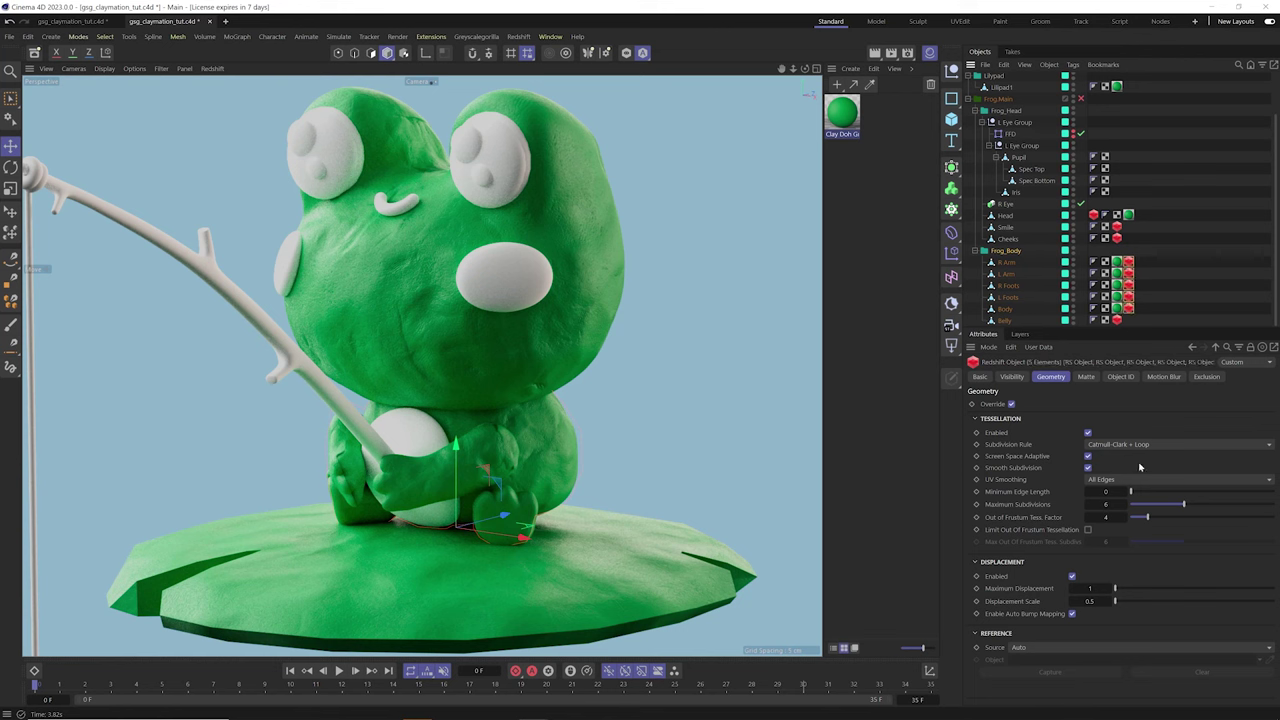
{"action": "double_click", "coordinate": [1090, 600]}
{"action": "type", "text": "0.2"}
{"action": "key", "text": "Return"}
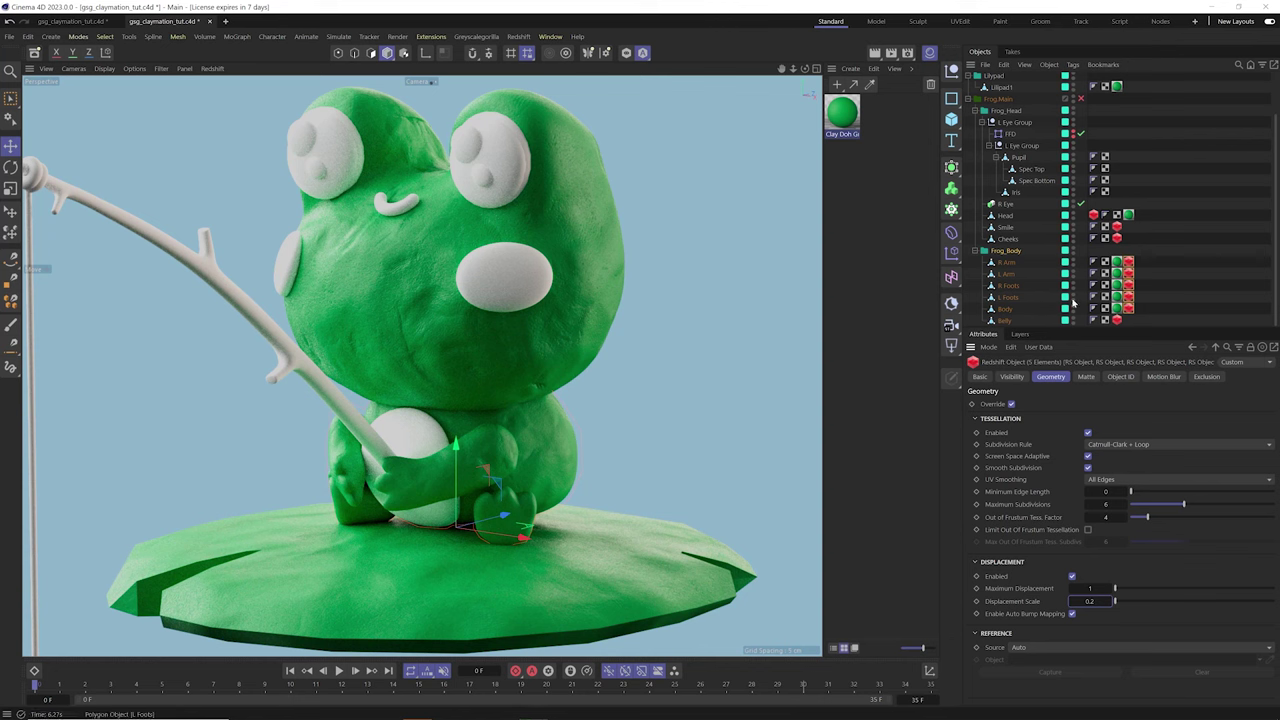
Copy the R Arm's Redshift Object tag onto the Lilipad1 object
{"action": "left_click", "coordinate": [1188, 240]}
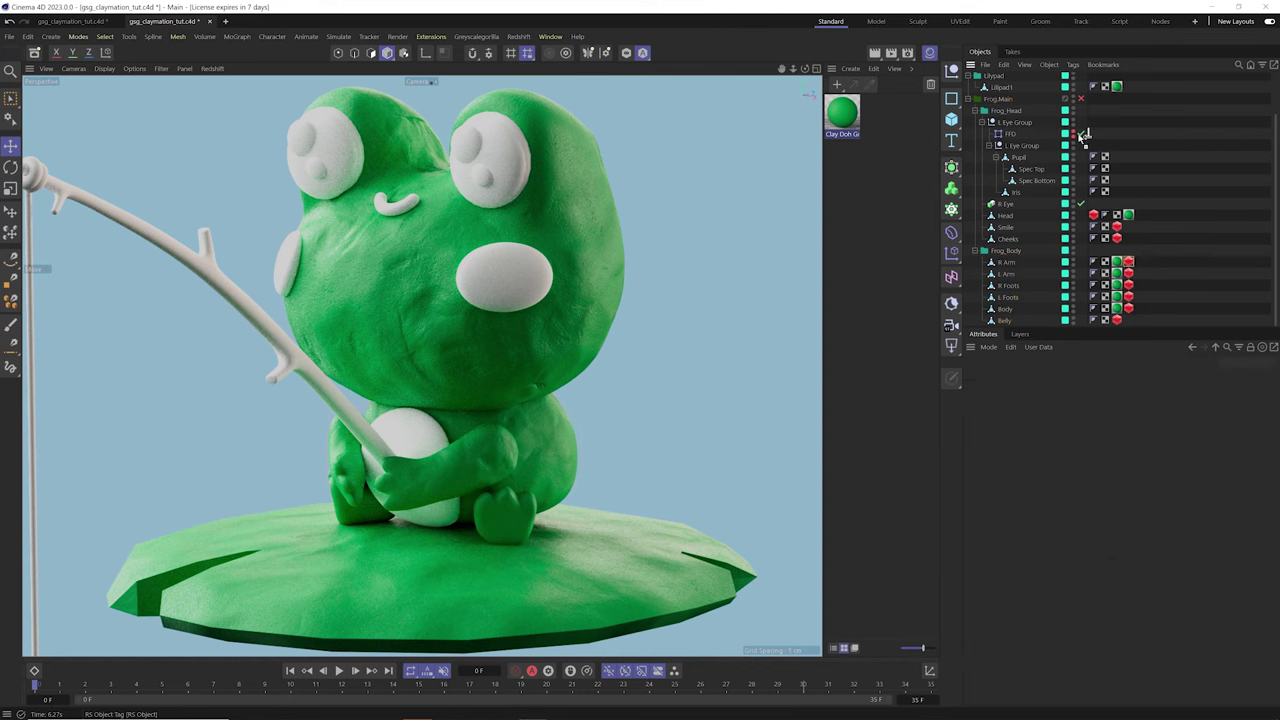
{"action": "left_click", "coordinate": [1004, 90]}
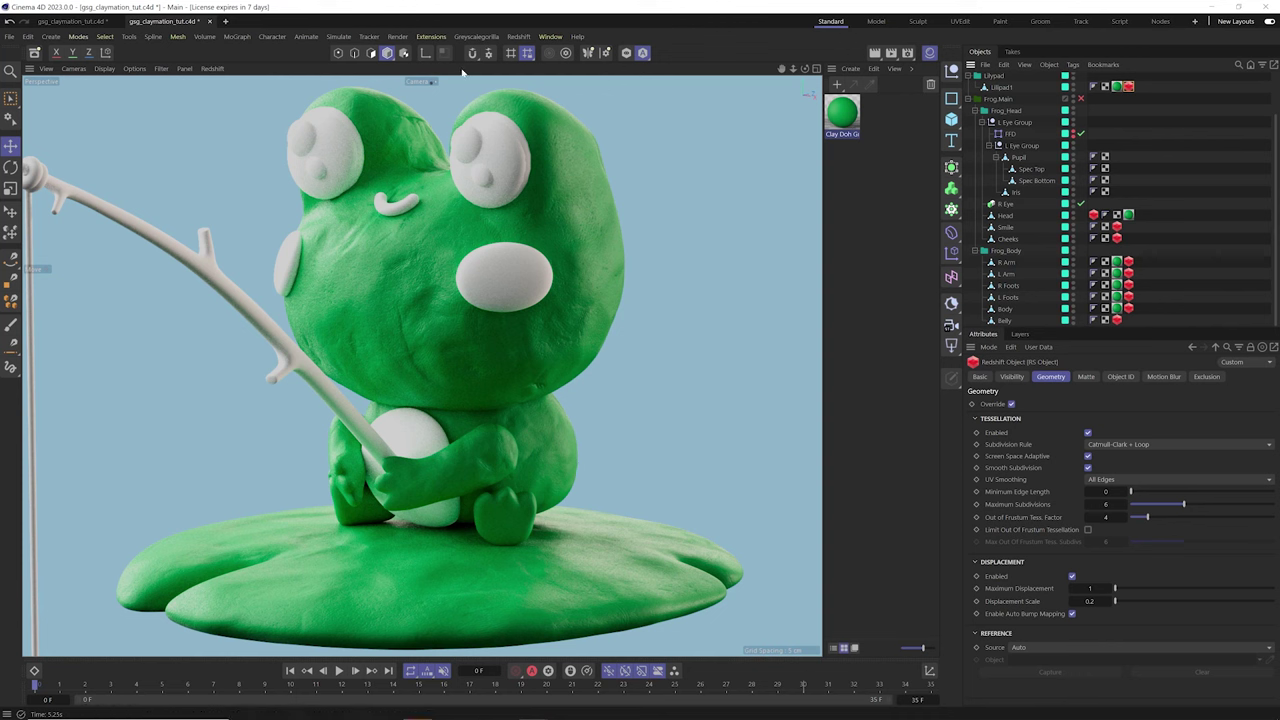
Add the Clay Doh White 03 material from the Greyscalegorilla Plus Library to the scene
{"action": "left_click", "coordinate": [474, 37]}
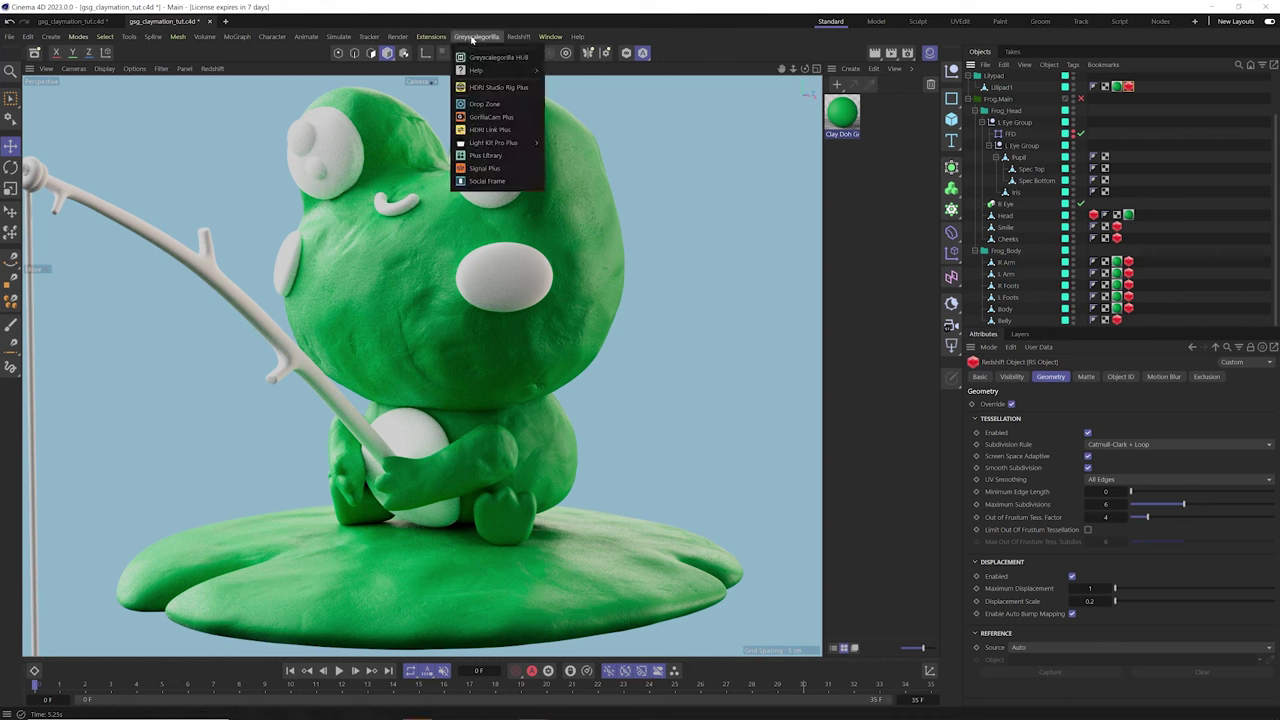
{"action": "left_click", "coordinate": [486, 155]}
{"action": "left_click_drag", "start_coordinate": [563, 273], "coordinate": [383, 77]}
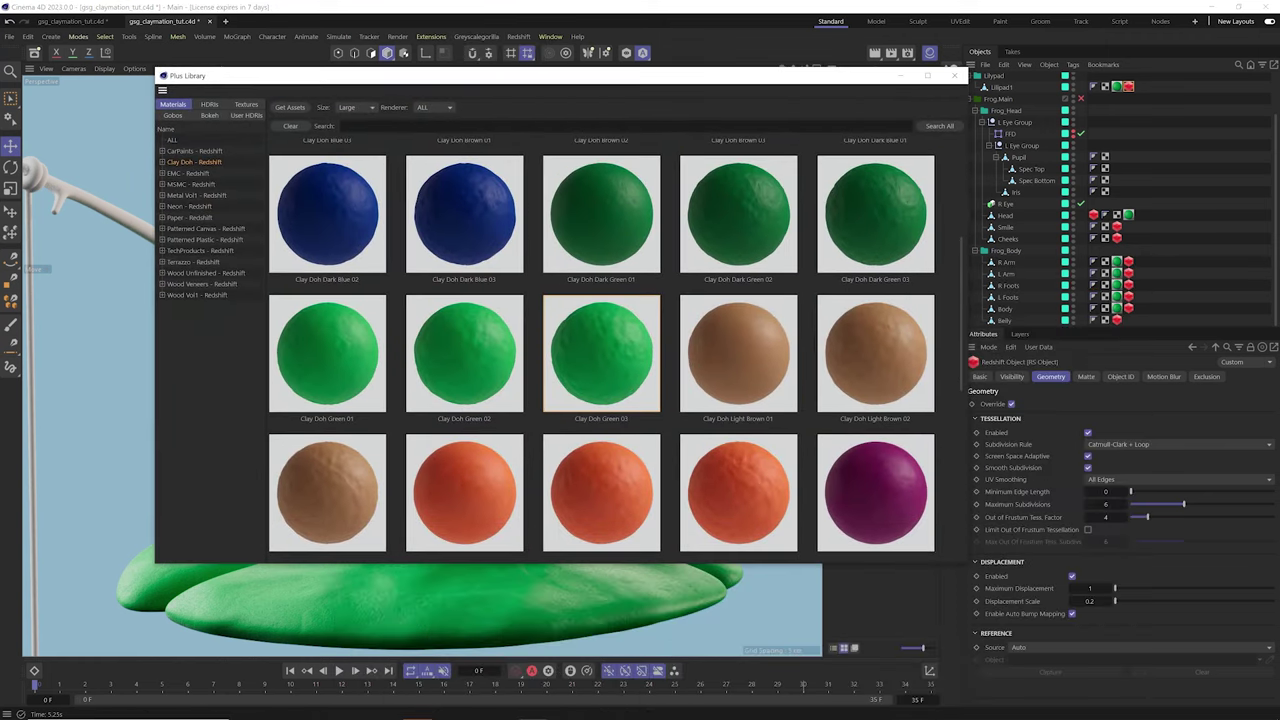
{"action": "left_click_drag", "start_coordinate": [962, 250], "coordinate": [968, 488]}
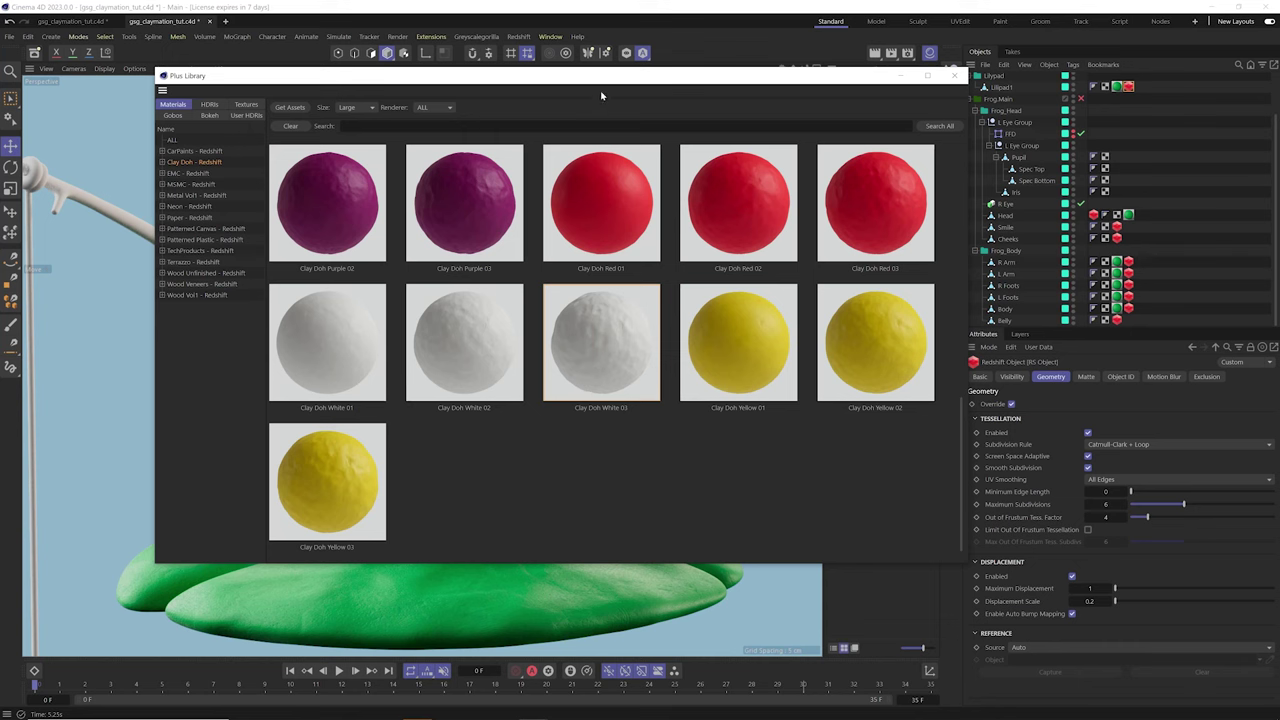
{"action": "left_click_drag", "start_coordinate": [601, 95], "coordinate": [569, 222]}
{"action": "left_click_drag", "start_coordinate": [742, 279], "coordinate": [908, 143]}
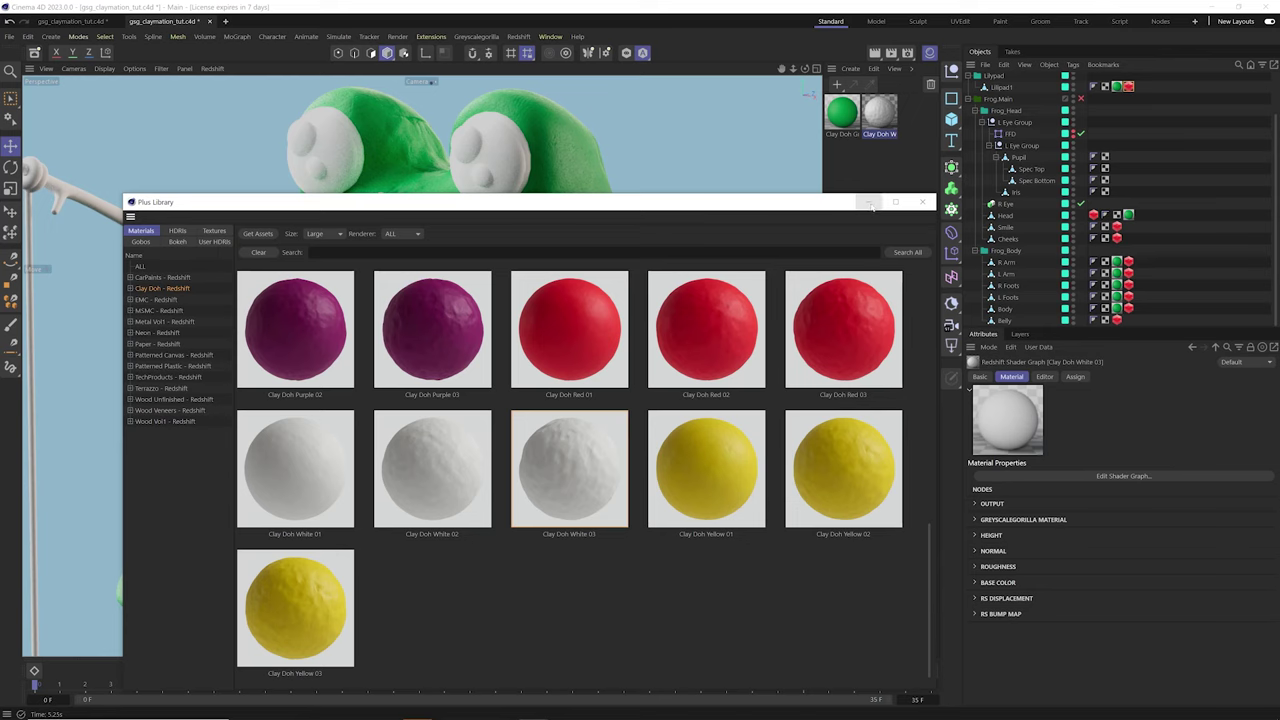
{"action": "left_click", "coordinate": [869, 203]}
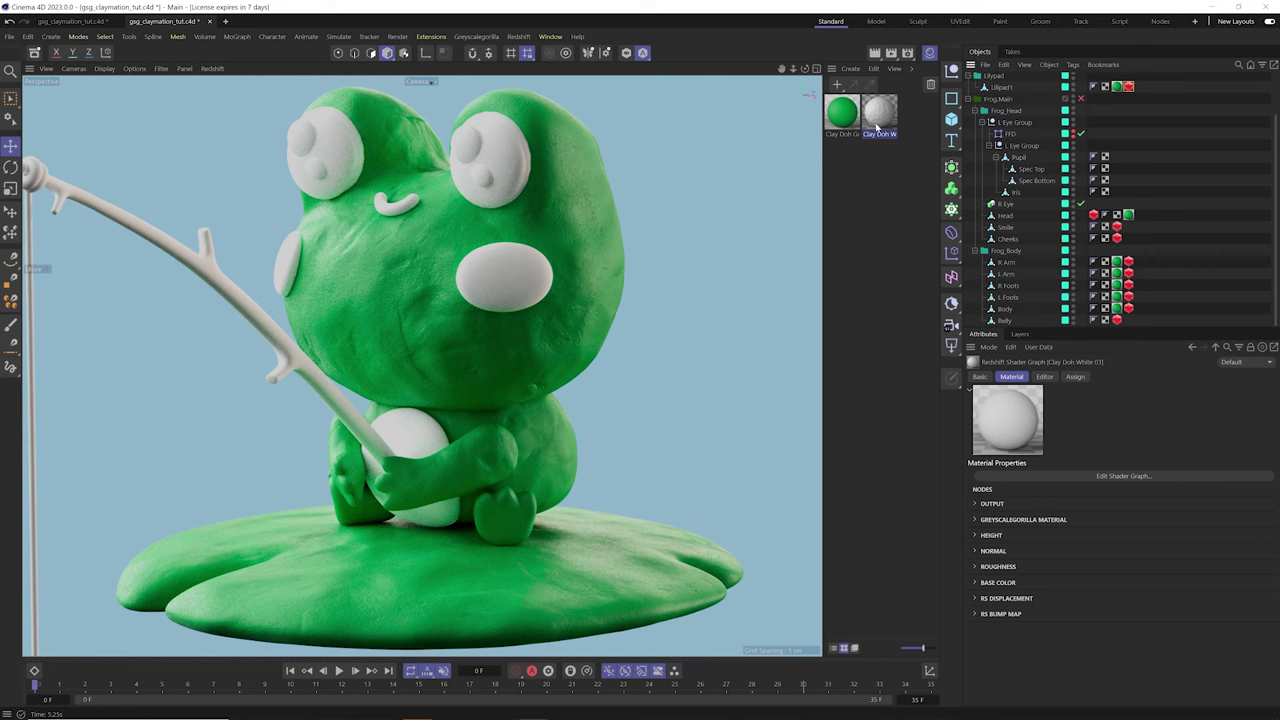
Replace Clay Doh Green 03 with Clay Doh White 03 on all its objects and remove the green material
{"action": "left_click_drag", "start_coordinate": [850, 120], "coordinate": [854, 164]}
{"action": "key", "text": "Delete"}
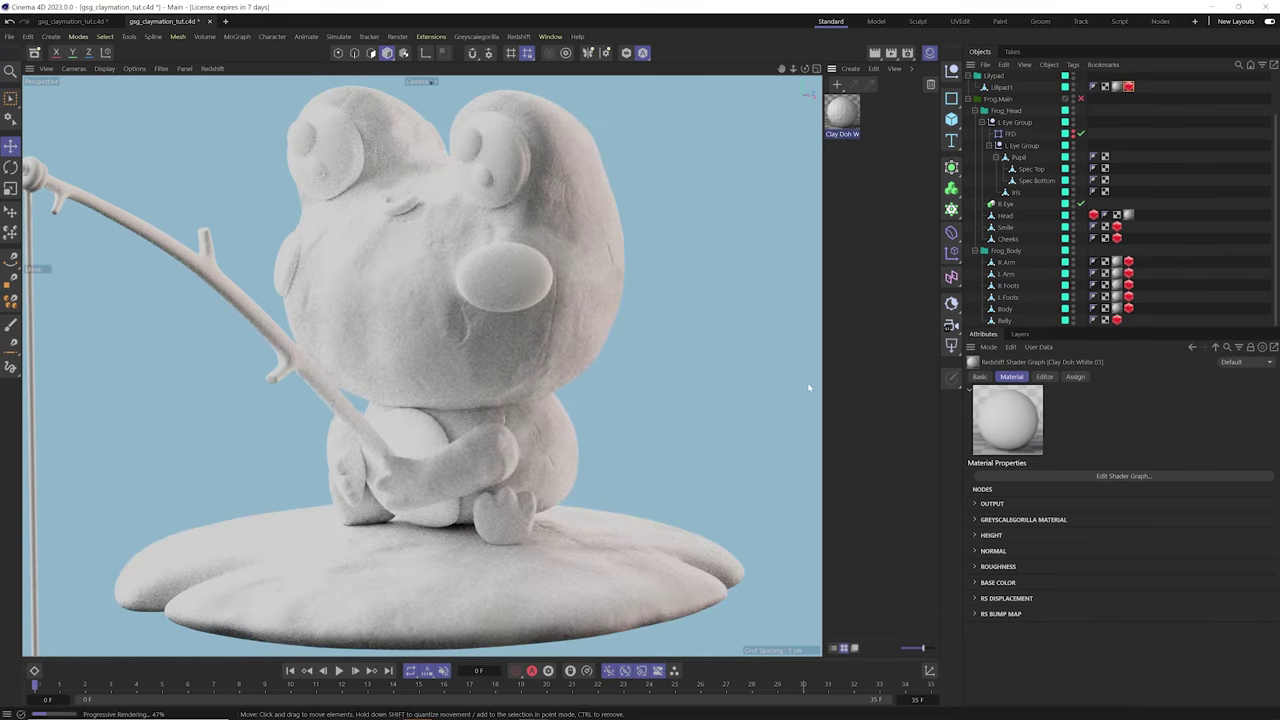
Open the shader graph of Clay Doh White 03 and show the Base Color texture node's Adjust settings
{"action": "double_click", "coordinate": [842, 112]}
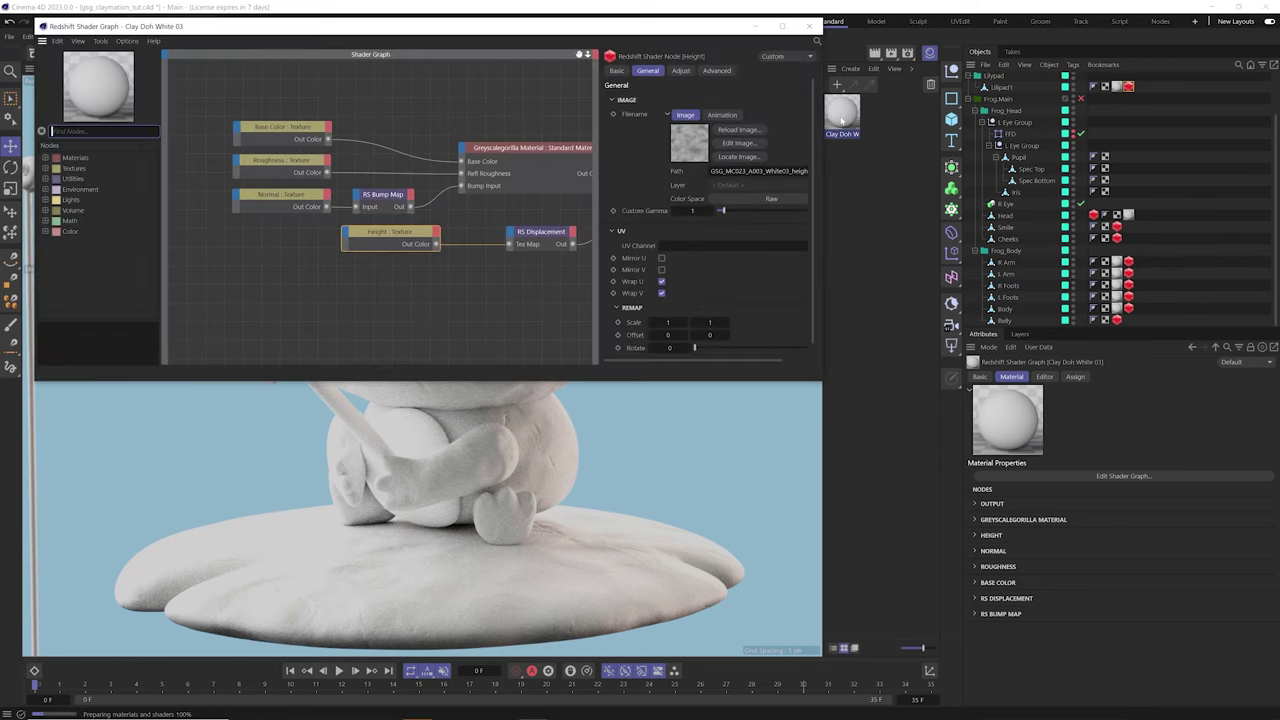
{"action": "left_click_drag", "start_coordinate": [444, 30], "coordinate": [643, 233]}
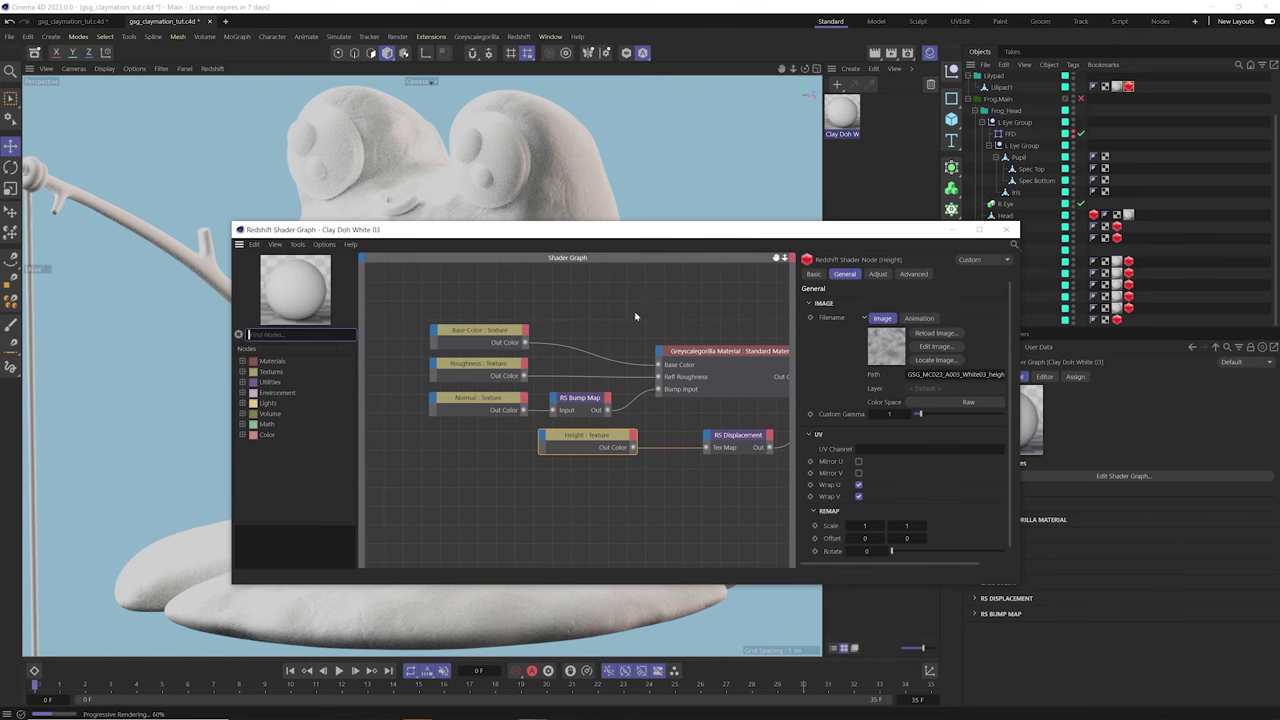
{"action": "middle_click_drag", "start_coordinate": [650, 310], "coordinate": [587, 321]}
{"action": "left_click_drag", "start_coordinate": [626, 320], "coordinate": [653, 411]}
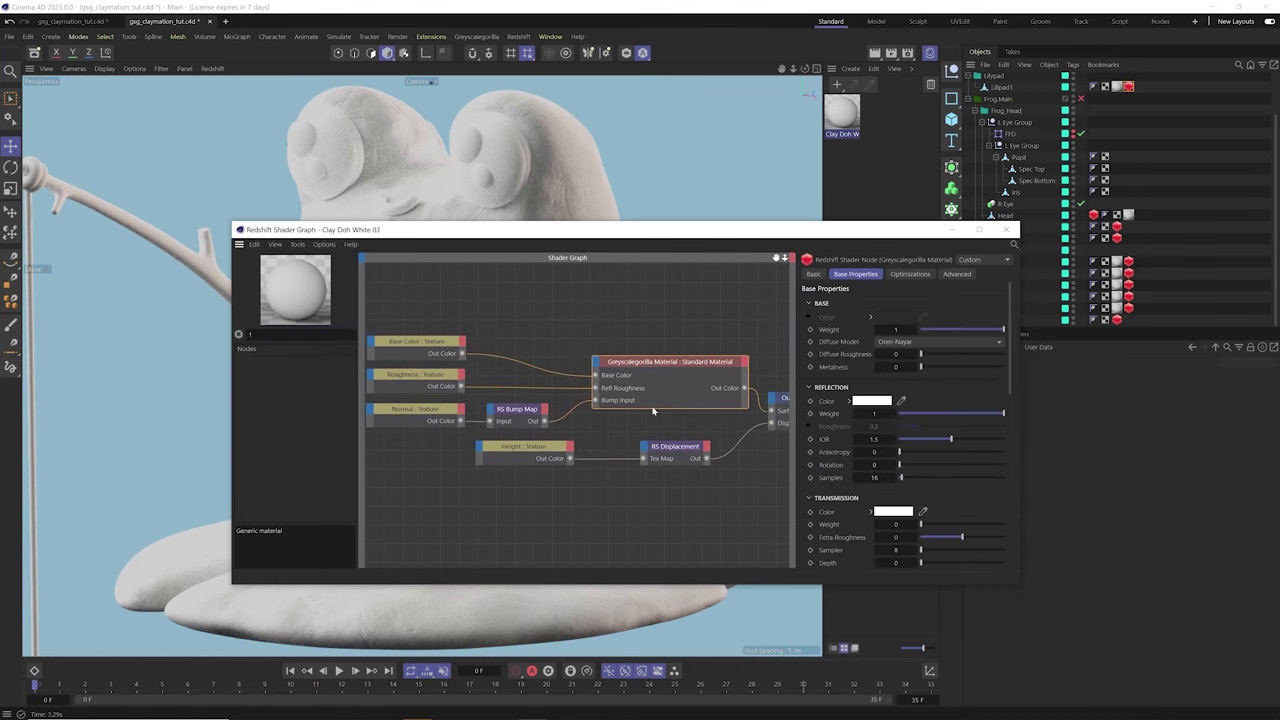
{"action": "left_click_drag", "start_coordinate": [424, 314], "coordinate": [445, 352]}
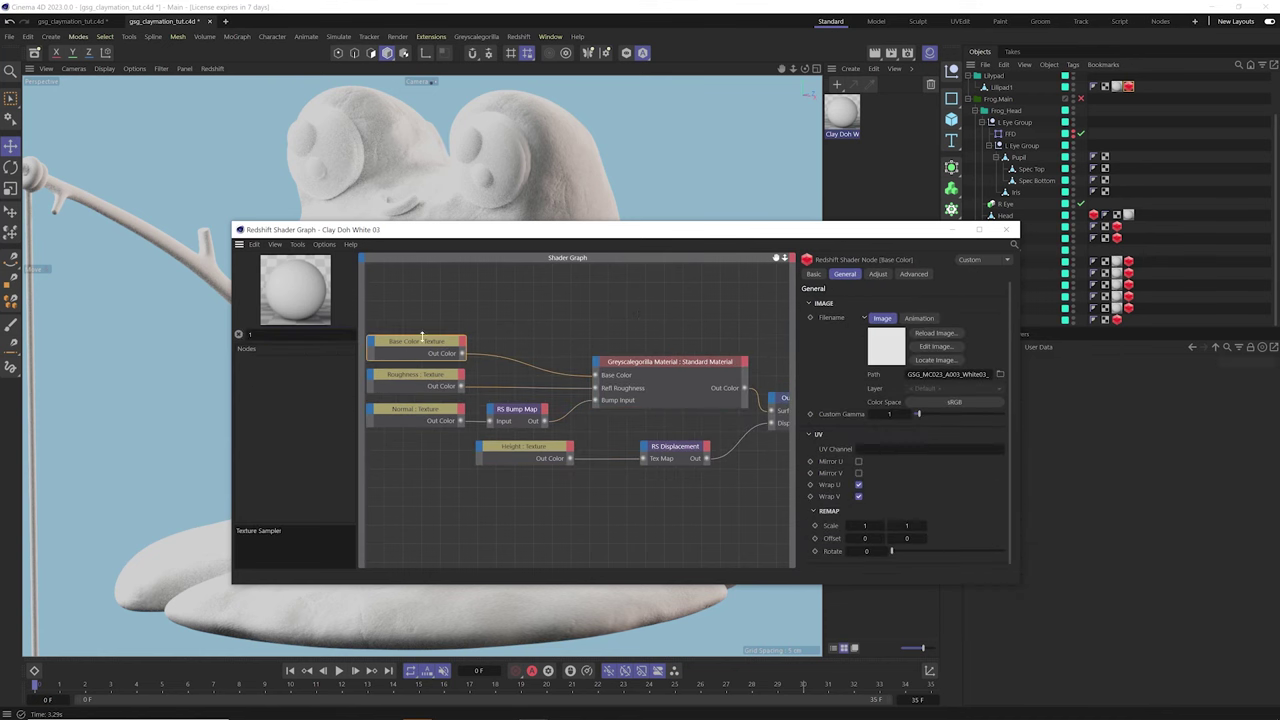
{"action": "middle_click_drag", "start_coordinate": [470, 328], "coordinate": [510, 330]}
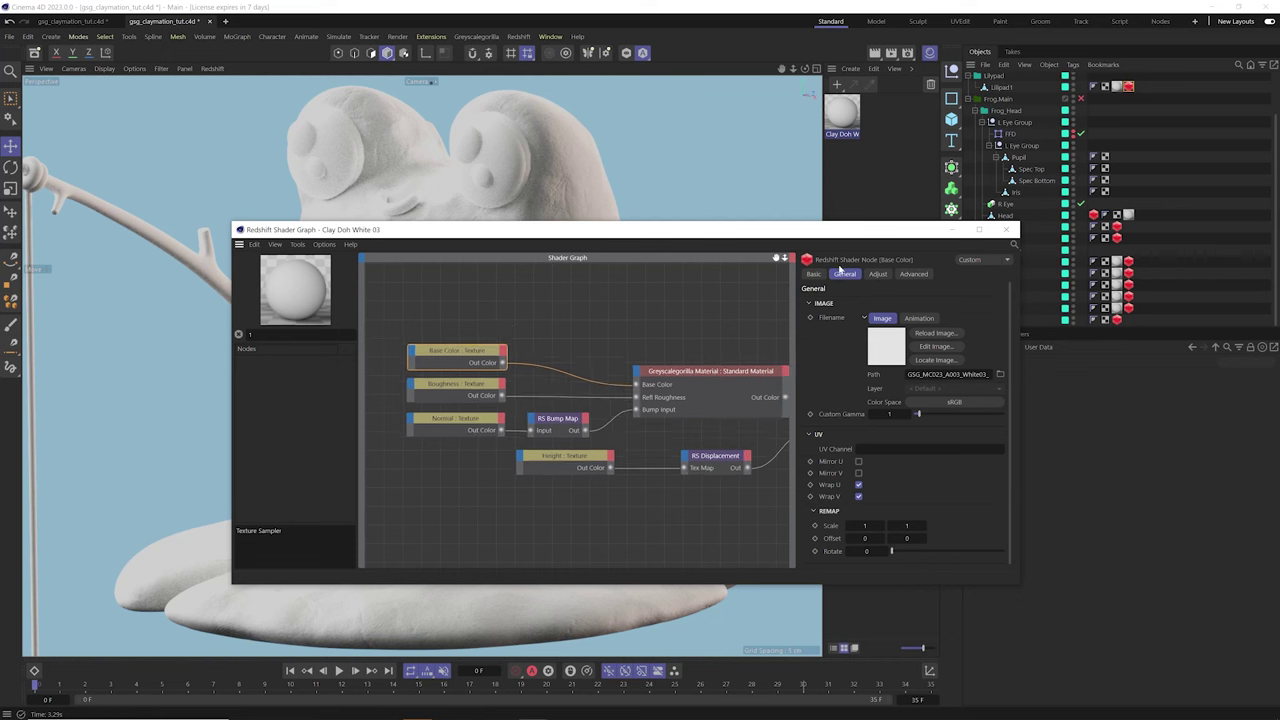
{"action": "left_click", "coordinate": [878, 273]}
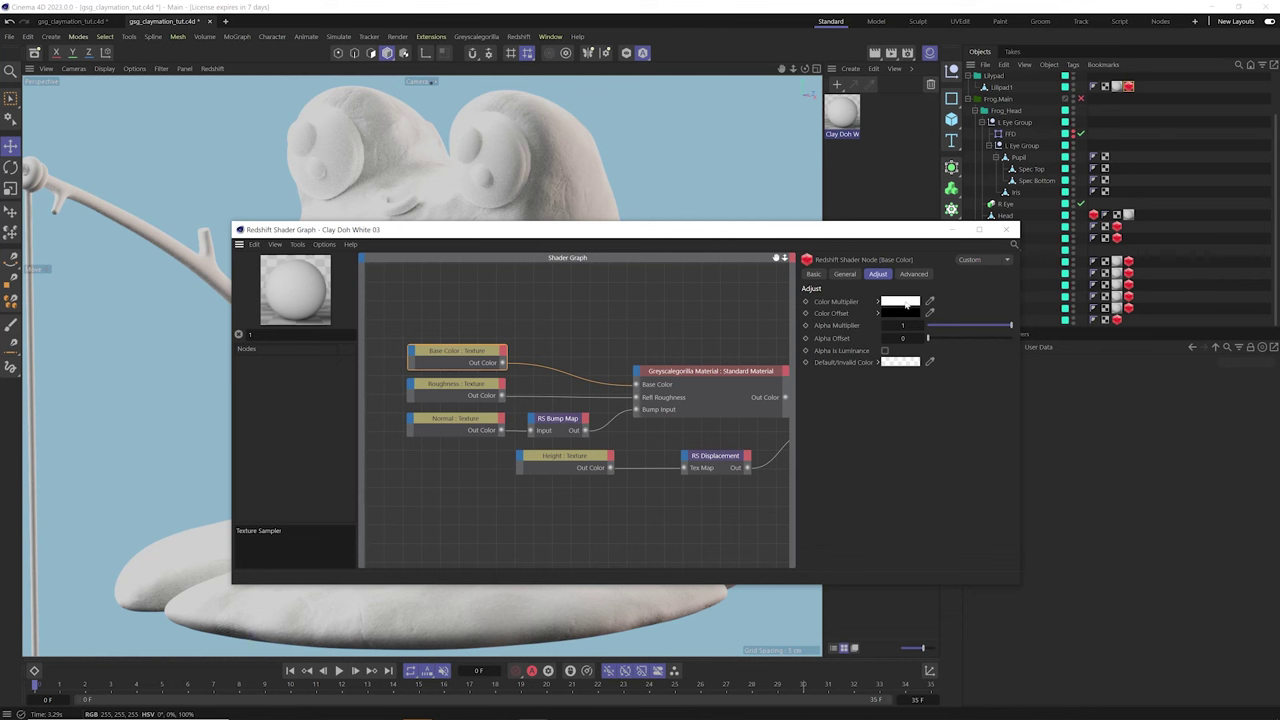
Set the Base Color texture's Color Multiplier to a light green, RGB 114, 220, 114
{"action": "left_click", "coordinate": [900, 301]}
{"action": "left_click", "coordinate": [829, 380]}
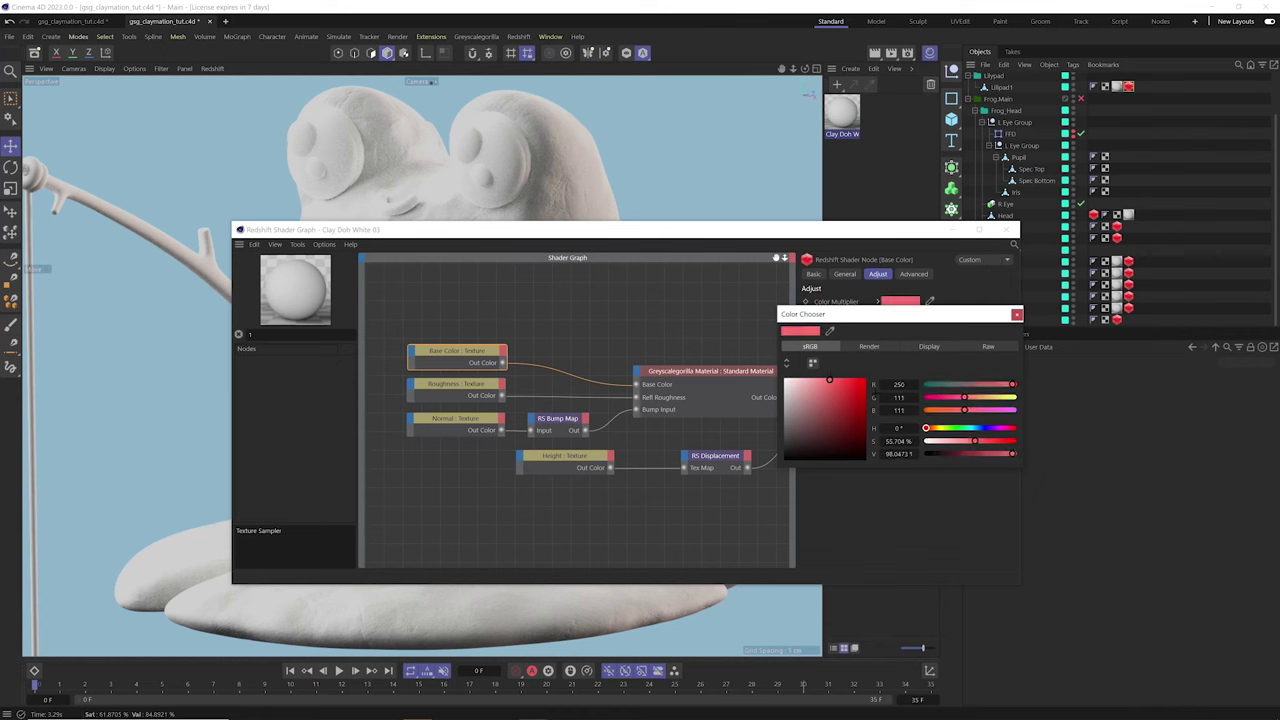
{"action": "left_click", "coordinate": [956, 428]}
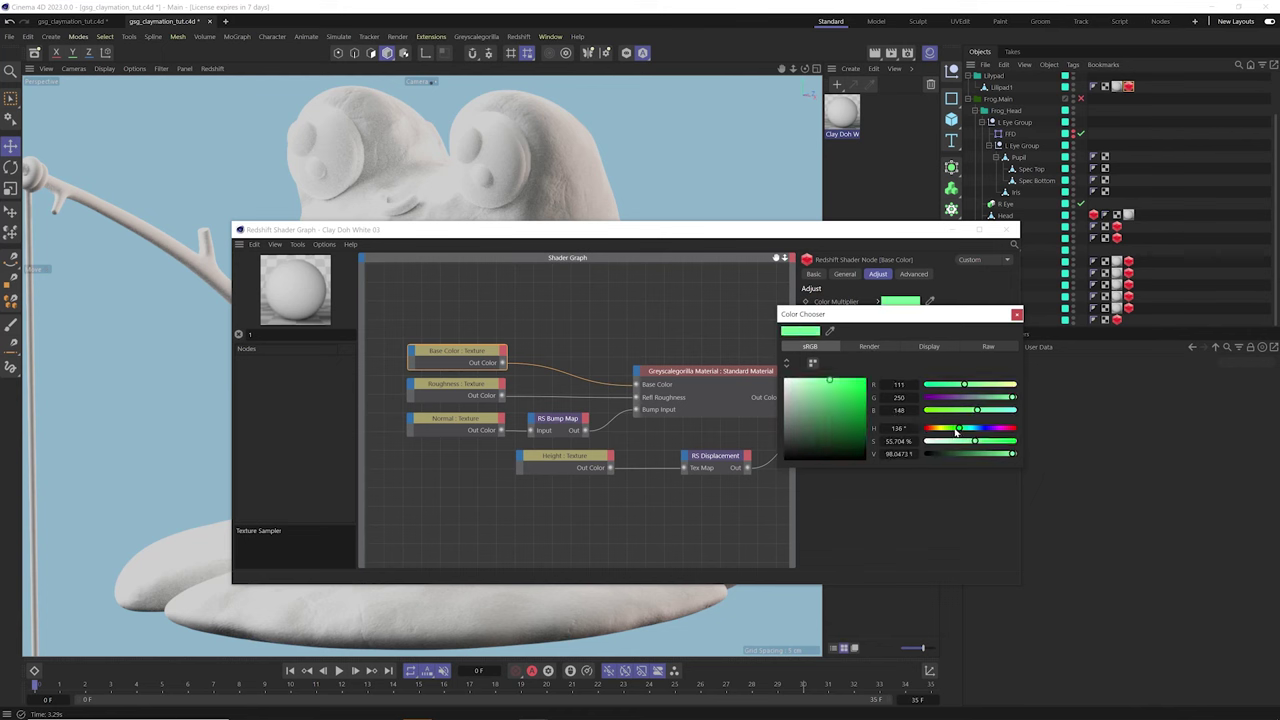
{"action": "left_click", "coordinate": [823, 389]}
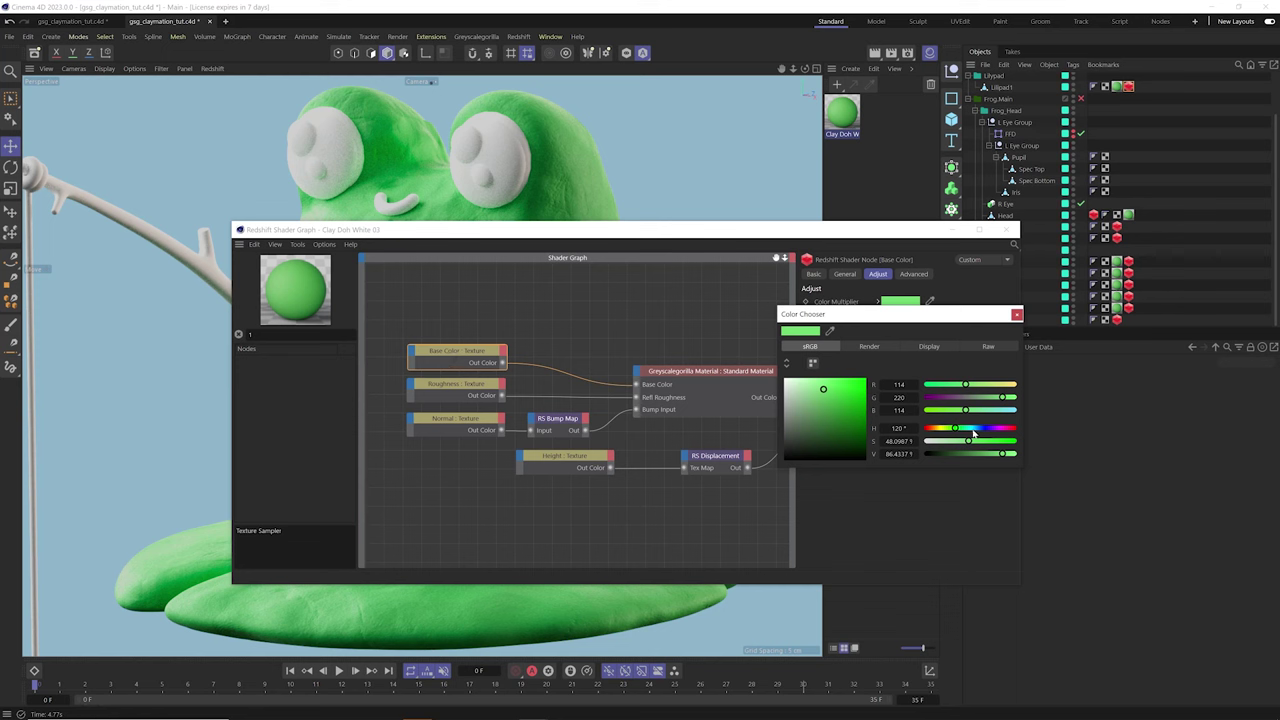
Try an orange hue of 25° and a blue hue of 239° for the Base Color texture's Color Multiplier
{"action": "mouse_move", "coordinate": [955, 428]}
{"action": "left_mouse_down"}
{"action": "mouse_move", "coordinate": [988, 430]}
{"action": "mouse_move", "coordinate": [931, 432]}
{"action": "left_mouse_up"}
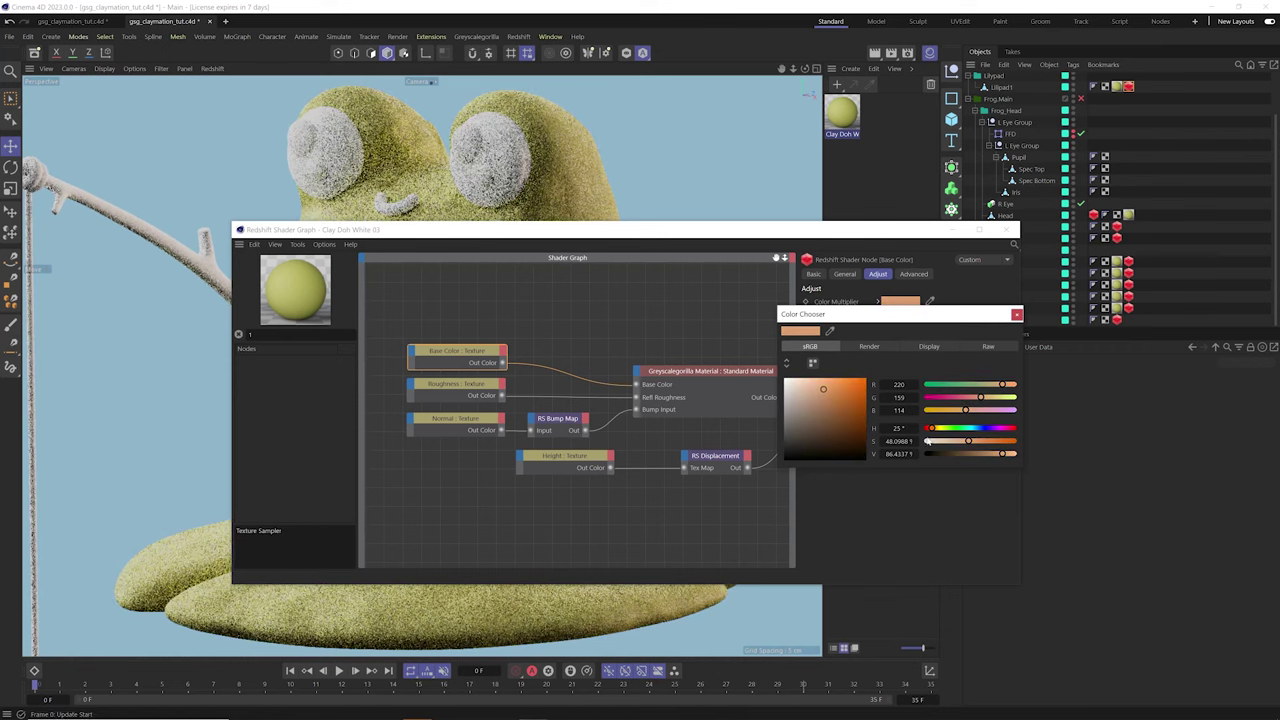
{"action": "left_click", "coordinate": [984, 429]}
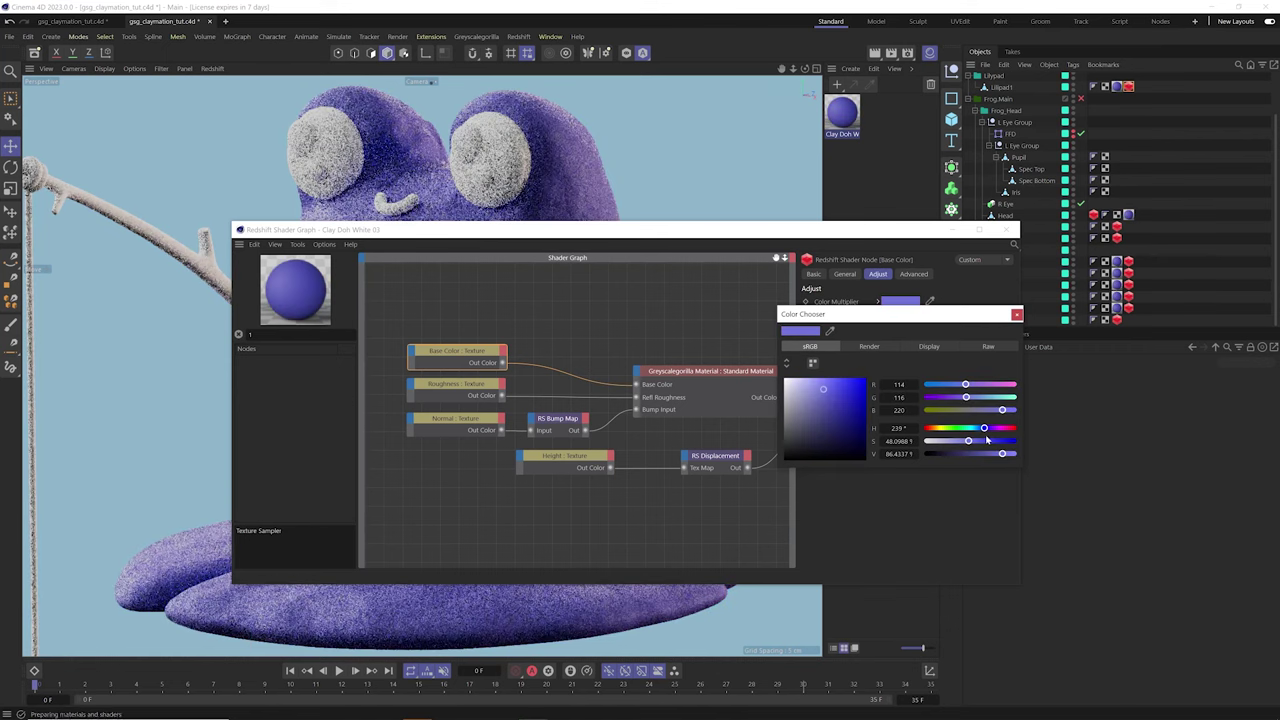
Set the Base Color texture's Color Multiplier to a darker, medium green and close the color chooser
{"action": "left_click", "coordinate": [952, 429]}
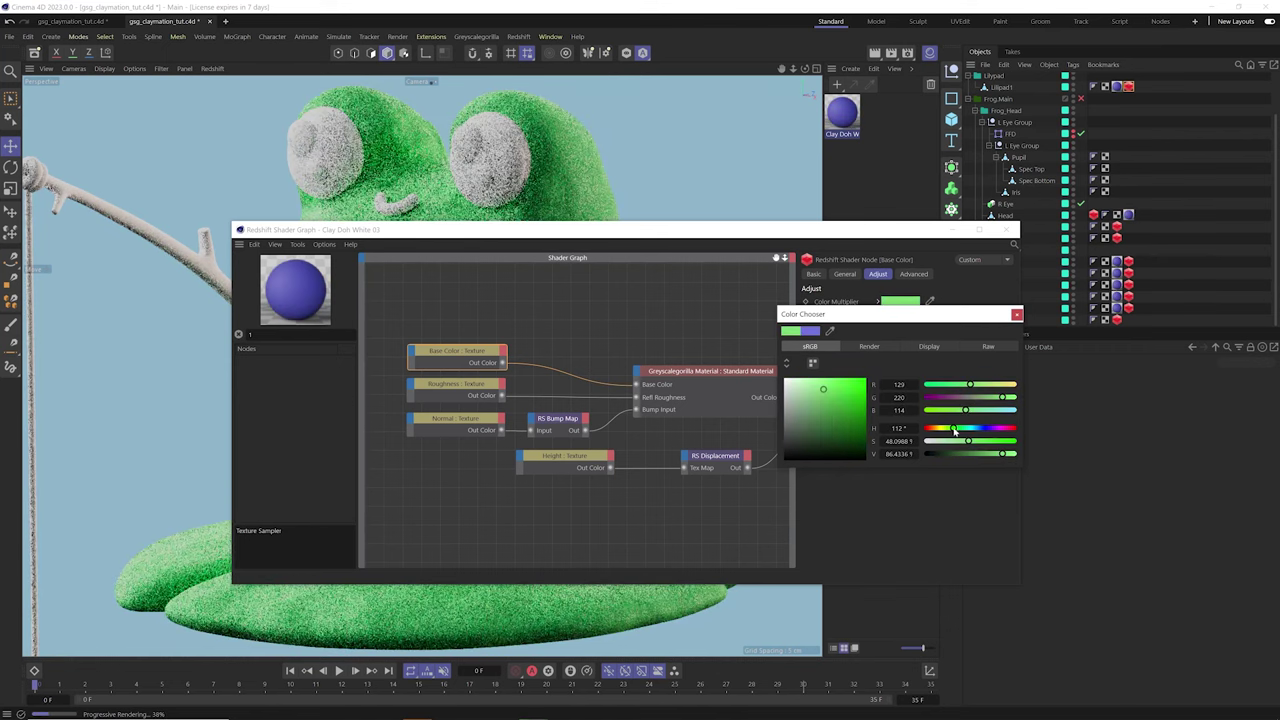
{"action": "left_click", "coordinate": [828, 395]}
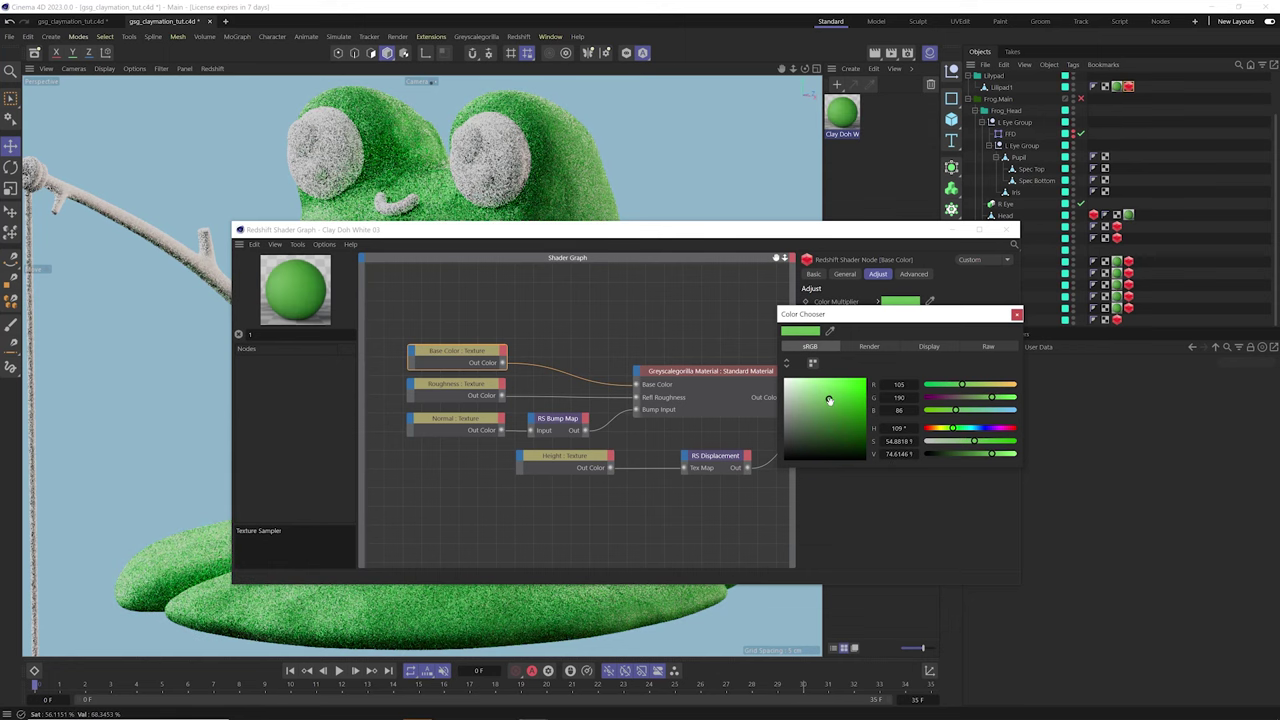
{"action": "left_click", "coordinate": [1016, 314]}
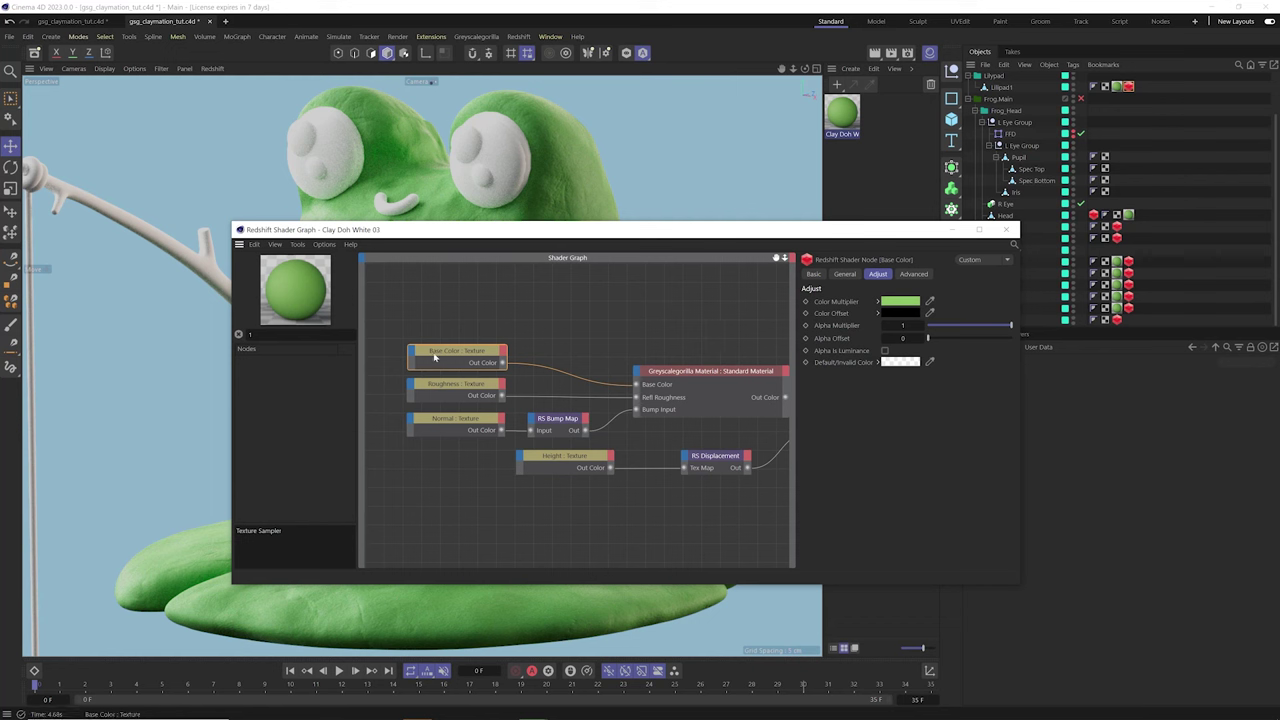
{"action": "left_click", "coordinate": [845, 274]}
{"action": "left_click", "coordinate": [878, 275]}
{"action": "left_click", "coordinate": [477, 304]}
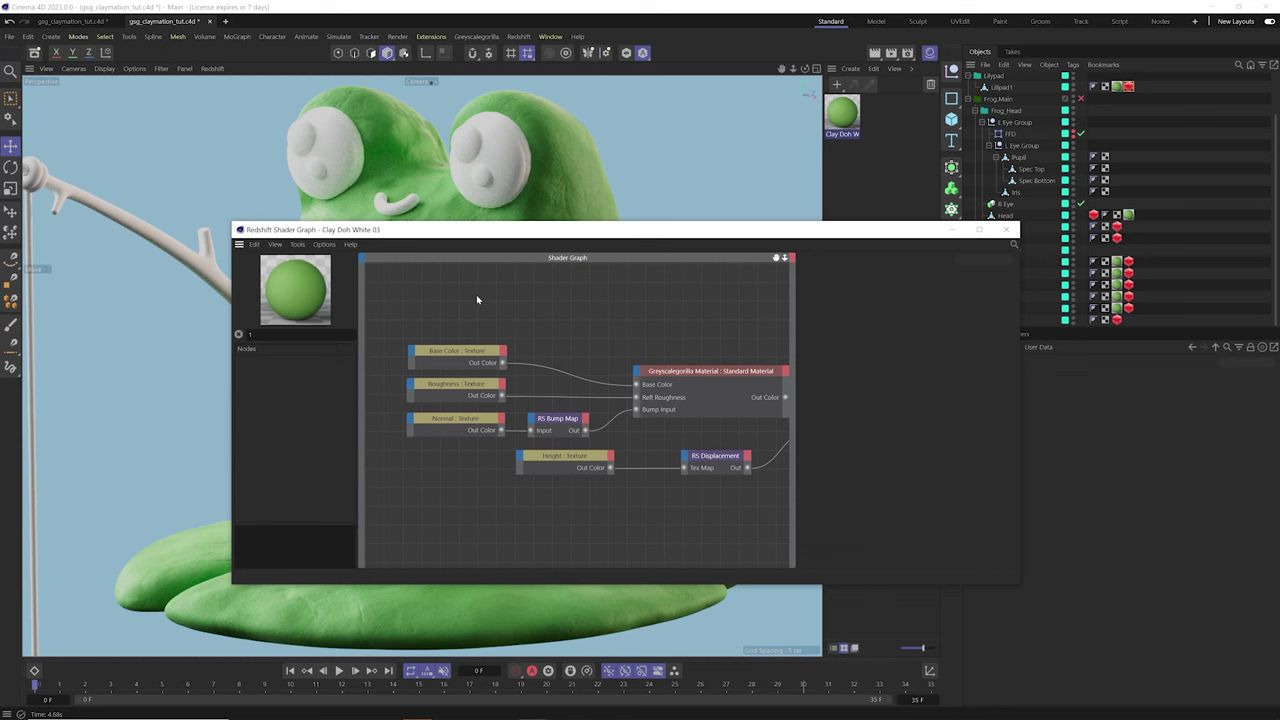
Add a Color Abs node above the Base Color texture and connect its output to the texture's Color Multiplier
{"action": "double_click", "coordinate": [477, 300]}
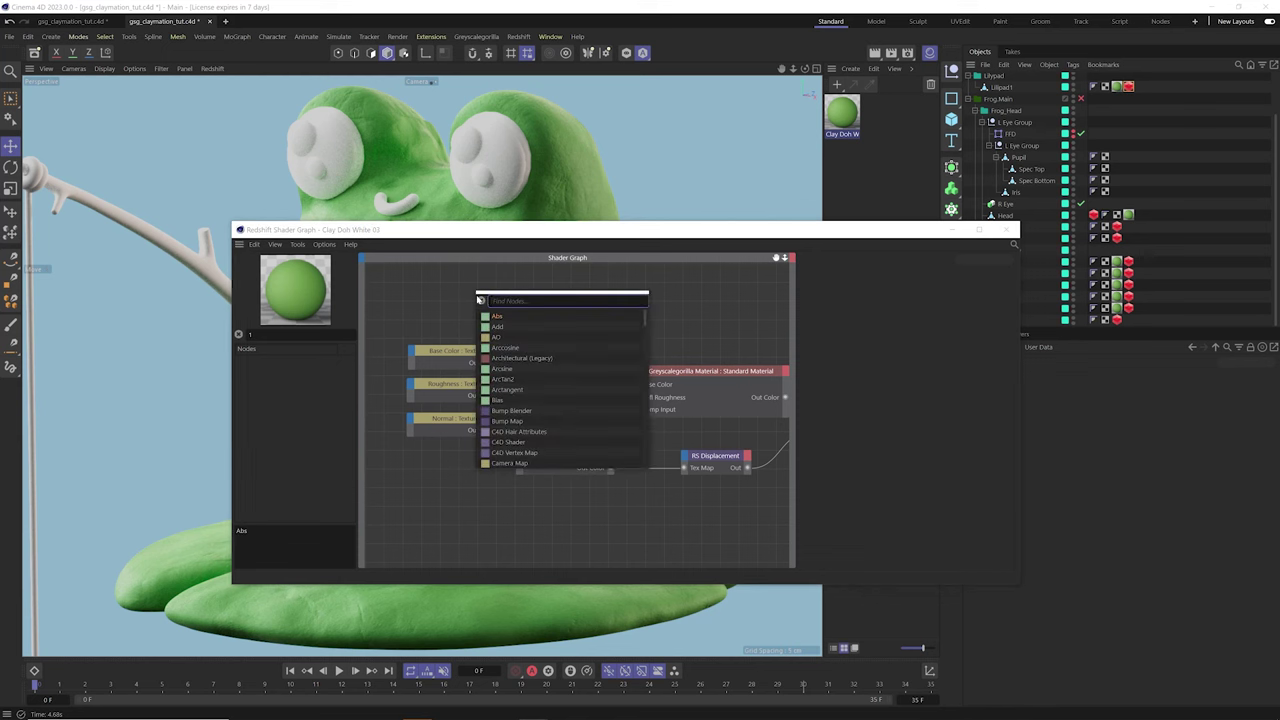
{"action": "type", "text": "color"}
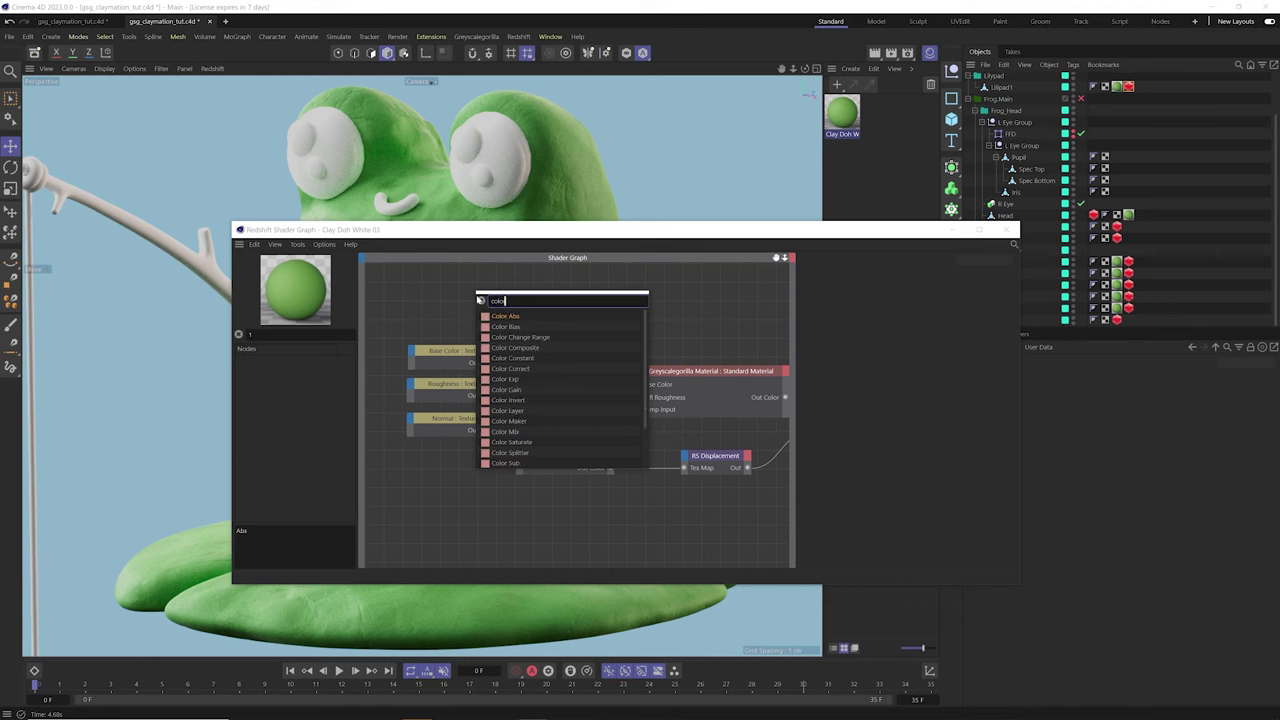
{"action": "key", "text": "Return"}
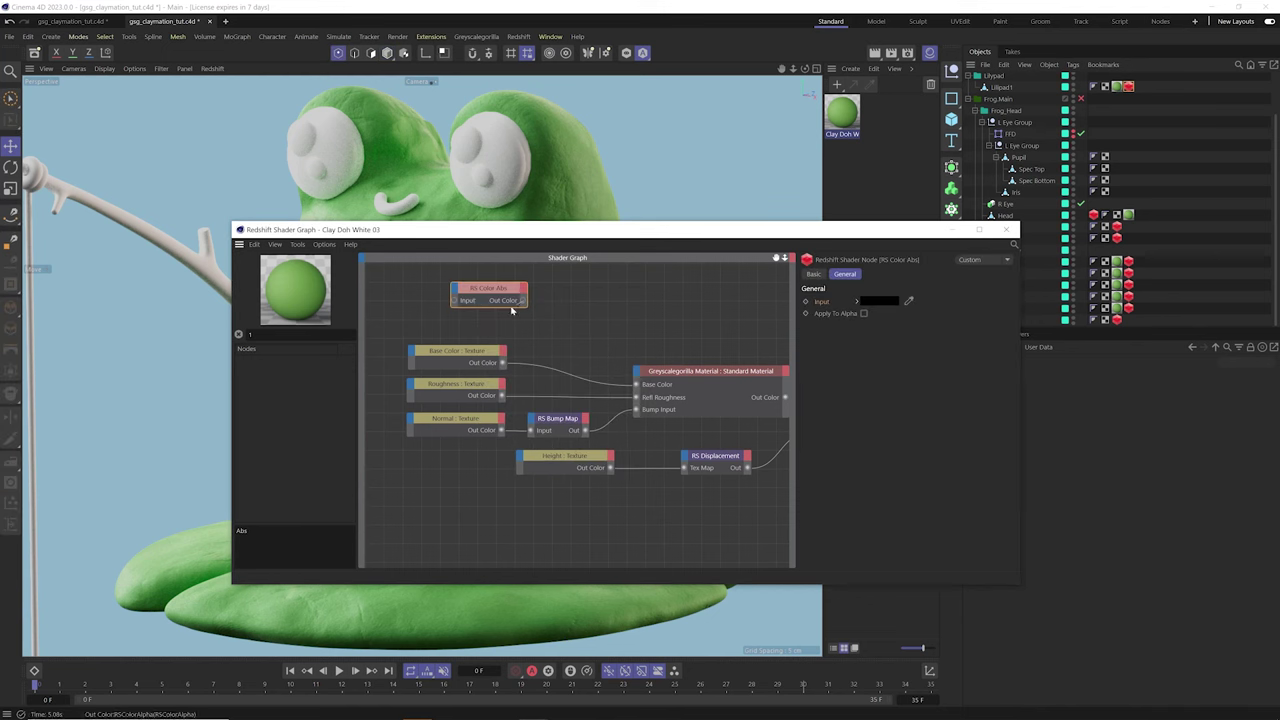
{"action": "left_click_drag", "start_coordinate": [522, 302], "coordinate": [413, 368]}
{"action": "mouse_move", "coordinate": [432, 363]}
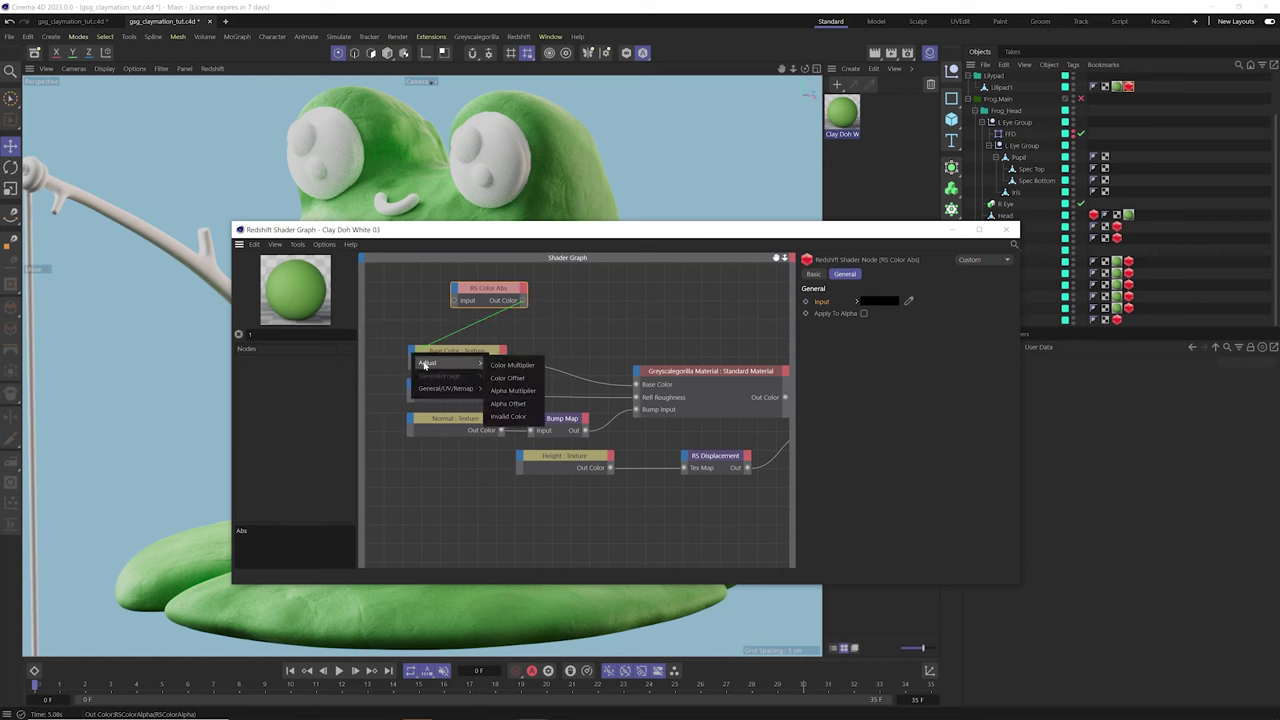
{"action": "left_click", "coordinate": [524, 366]}
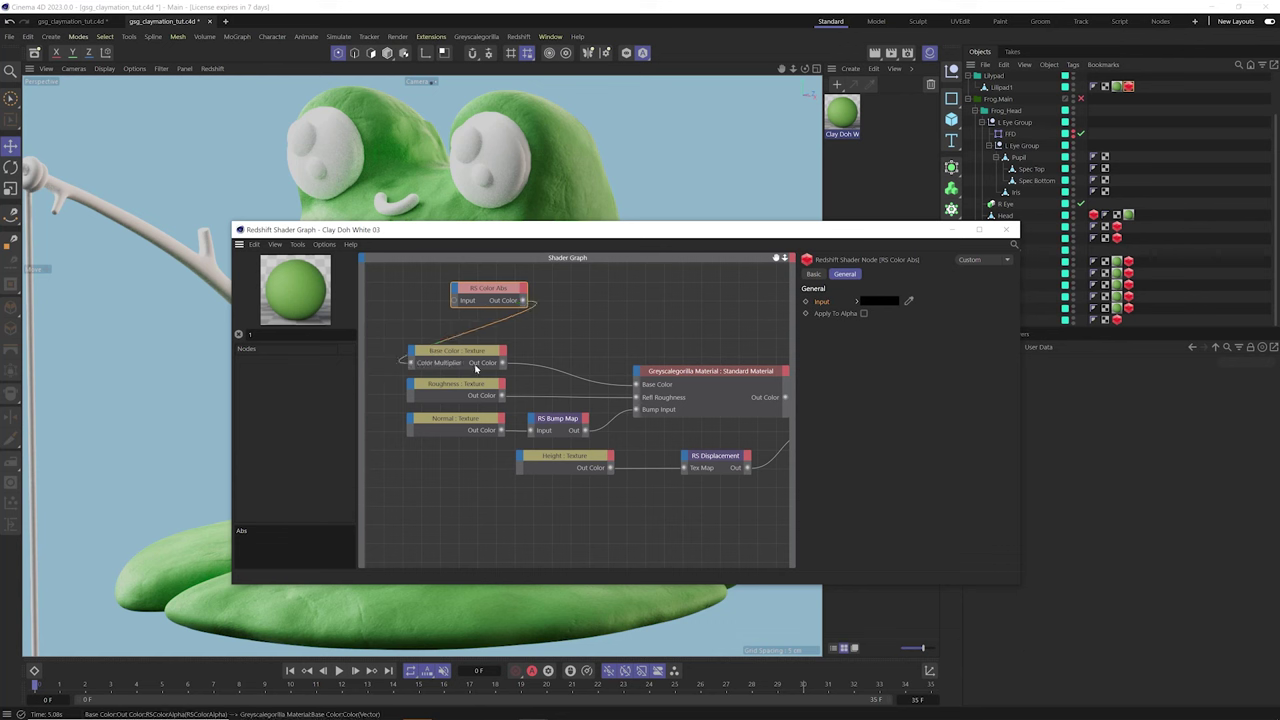
{"action": "left_click", "coordinate": [480, 366]}
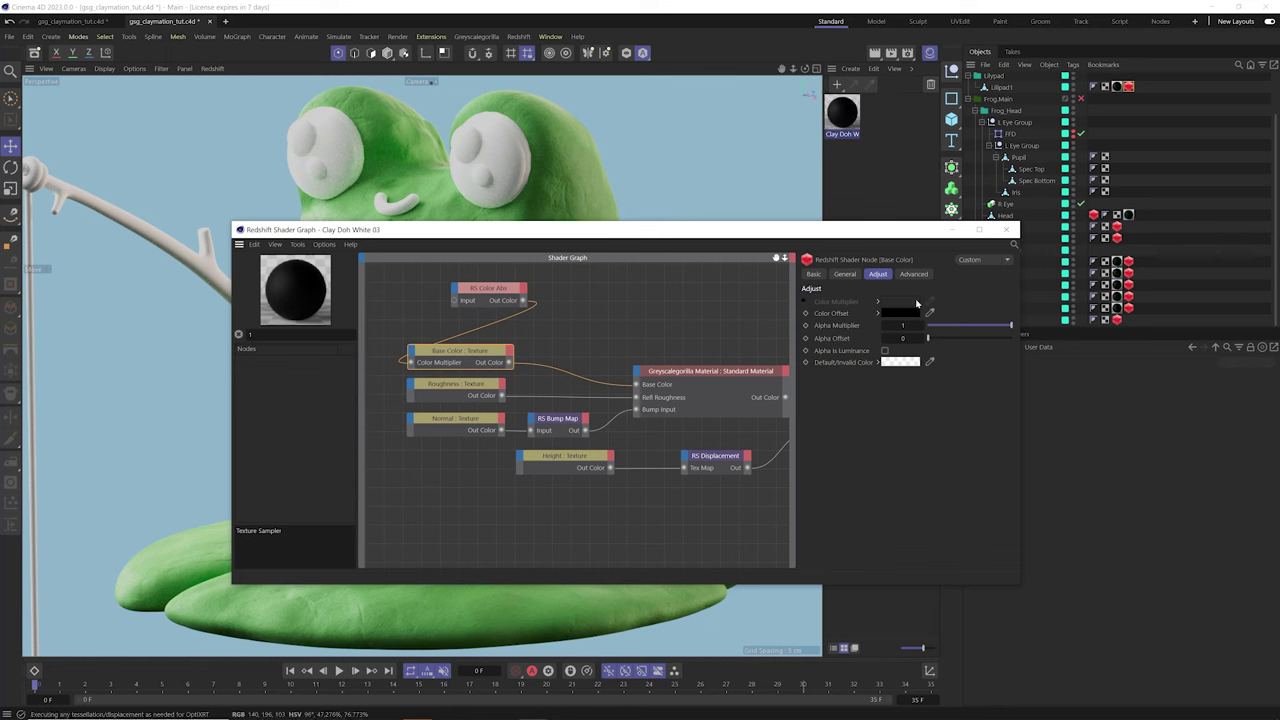
{"action": "left_click_drag", "start_coordinate": [477, 279], "coordinate": [489, 306]}
{"action": "left_click_drag", "start_coordinate": [489, 304], "coordinate": [409, 314]}
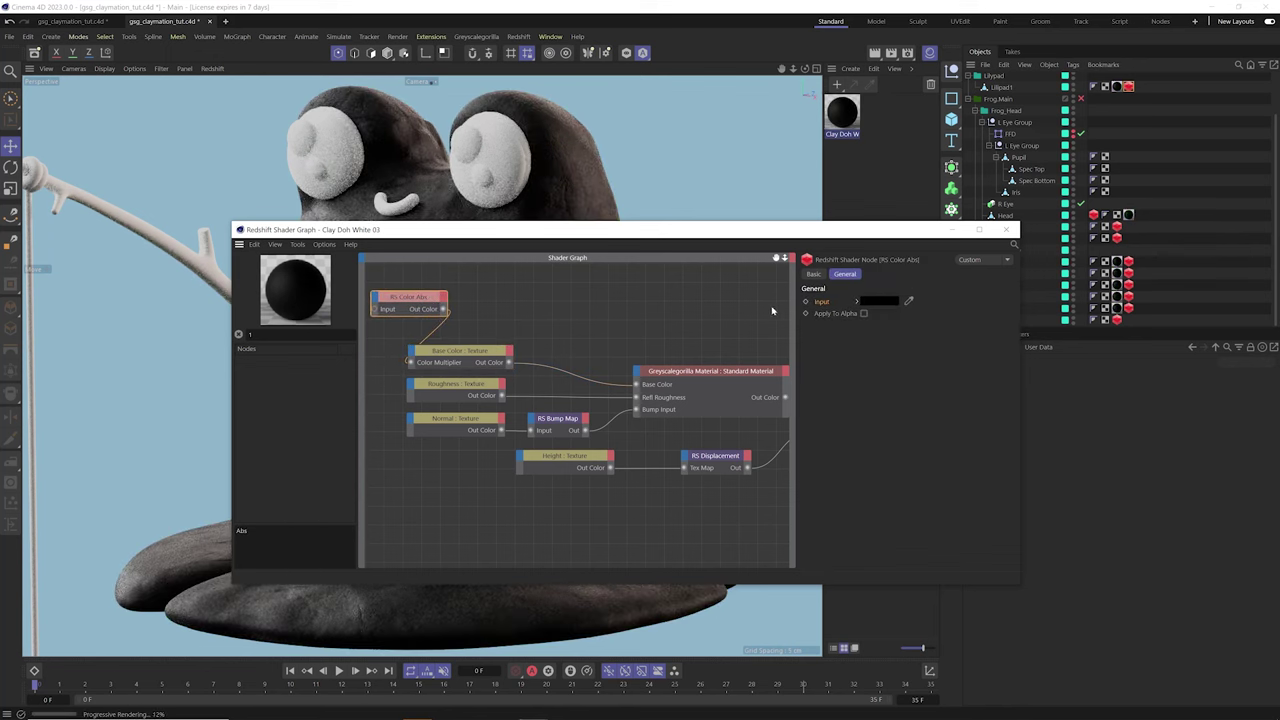
Set the Color Abs node's Input to a light green with hue 86°, about RGB 167, 218, 100
{"action": "left_click_drag", "start_coordinate": [491, 239], "coordinate": [543, 297]}
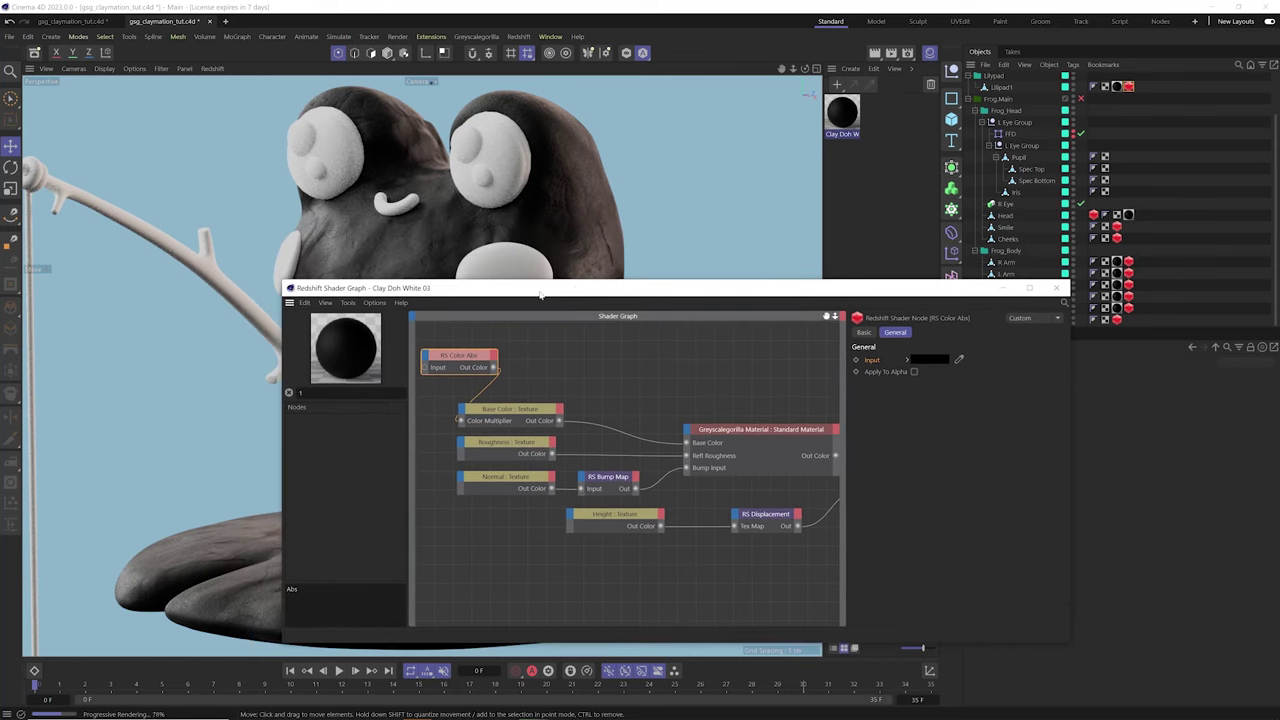
{"action": "left_click", "coordinate": [928, 359]}
{"action": "left_click", "coordinate": [976, 486]}
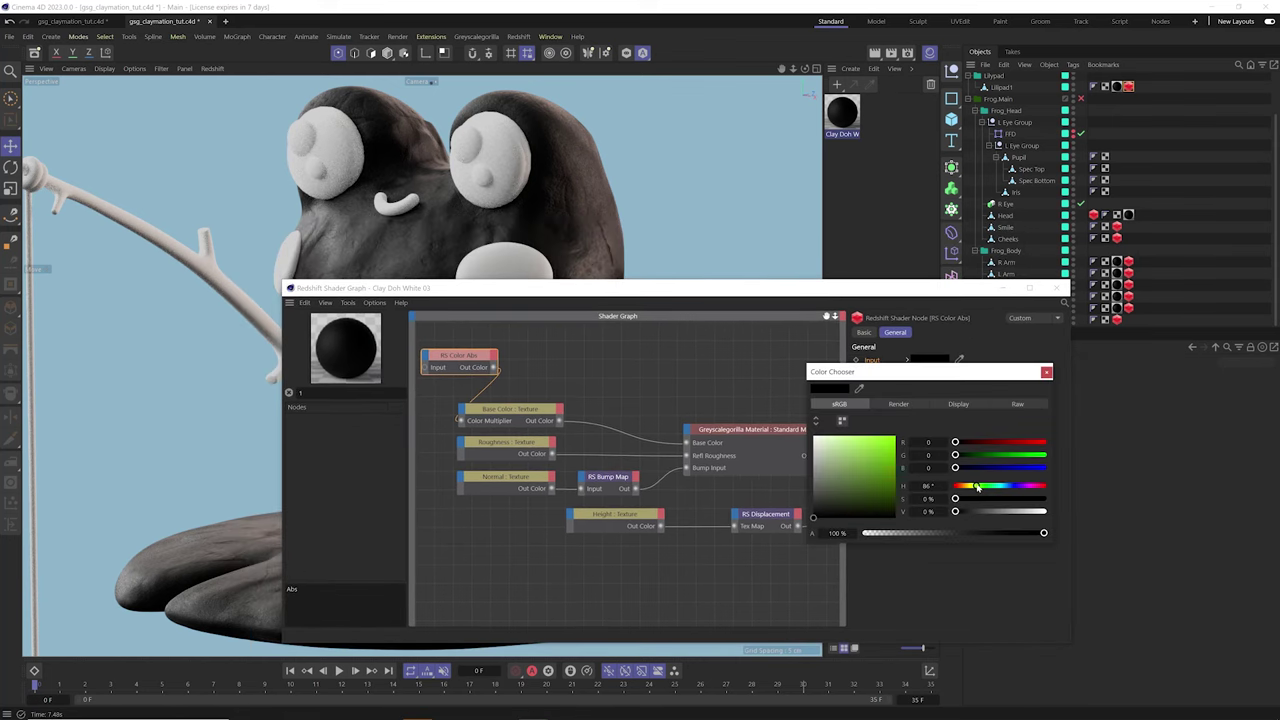
{"action": "left_click_drag", "start_coordinate": [848, 446], "coordinate": [852, 448]}
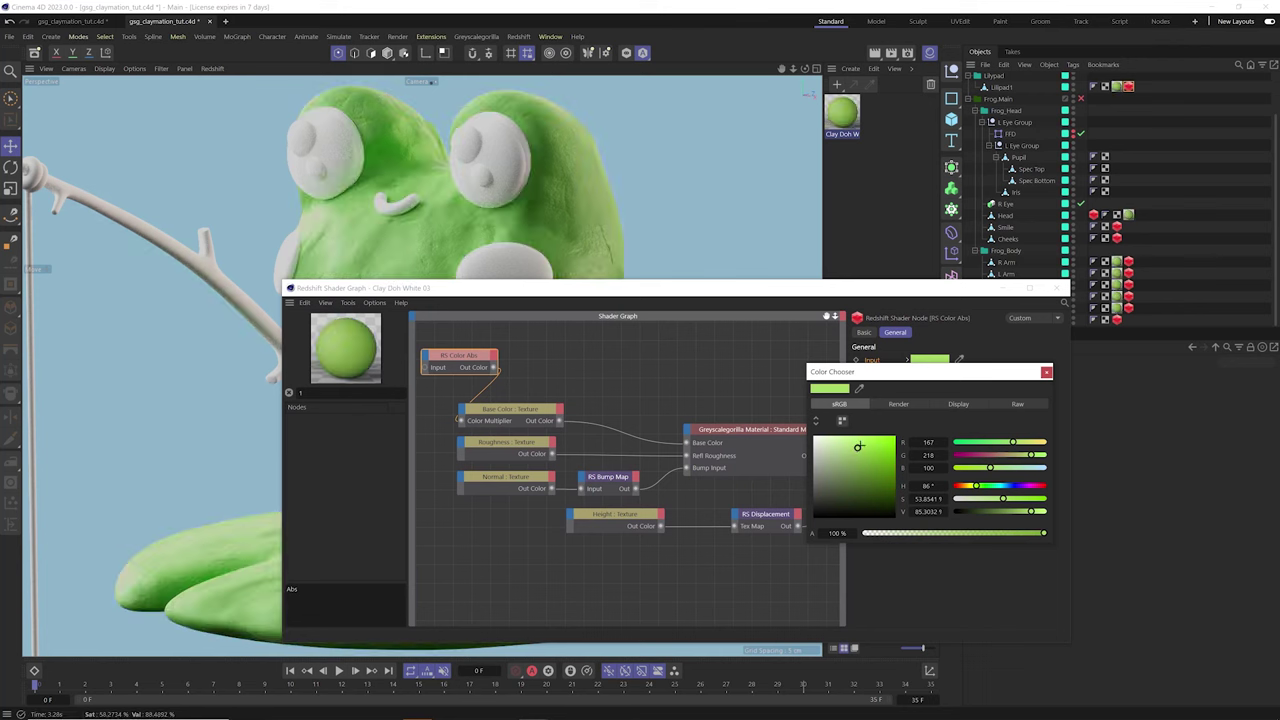
{"action": "left_click", "coordinate": [1046, 372]}
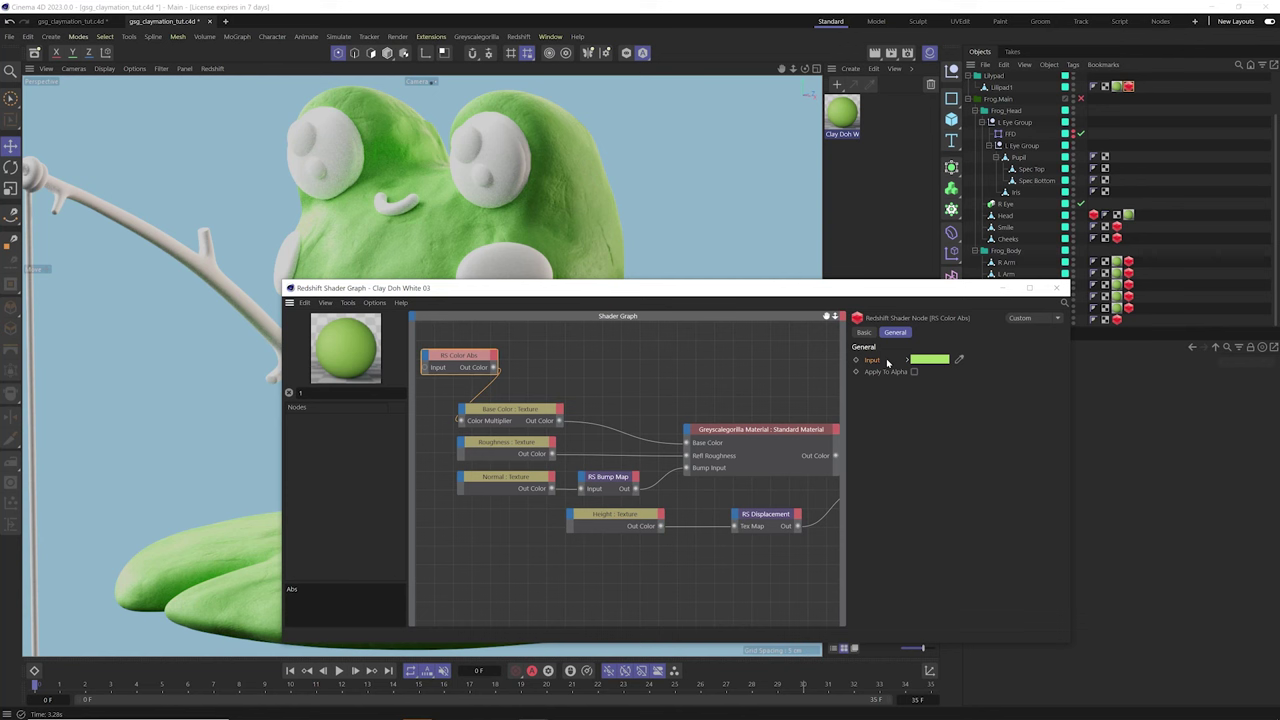
Connect the Base Color texture's output to the Standard Material's subsurface Ms Color input
{"action": "left_click_drag", "start_coordinate": [486, 292], "coordinate": [504, 316]}
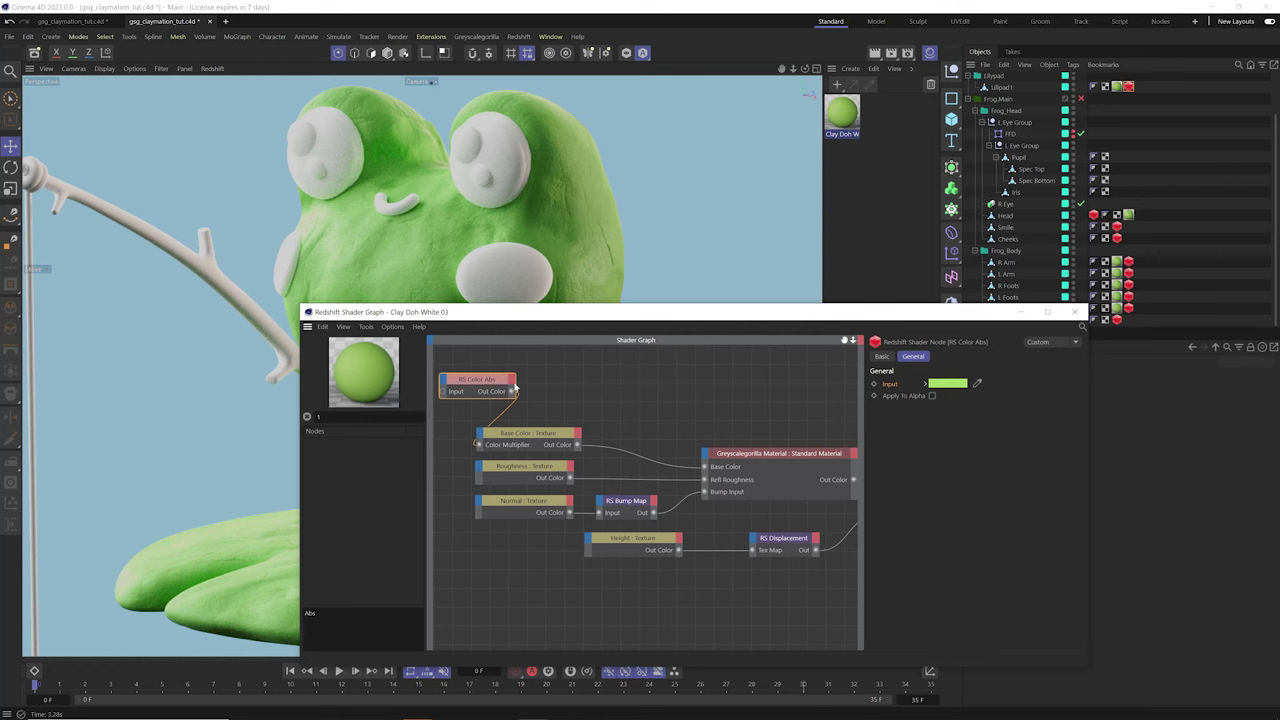
{"action": "left_click_drag", "start_coordinate": [742, 407], "coordinate": [774, 498]}
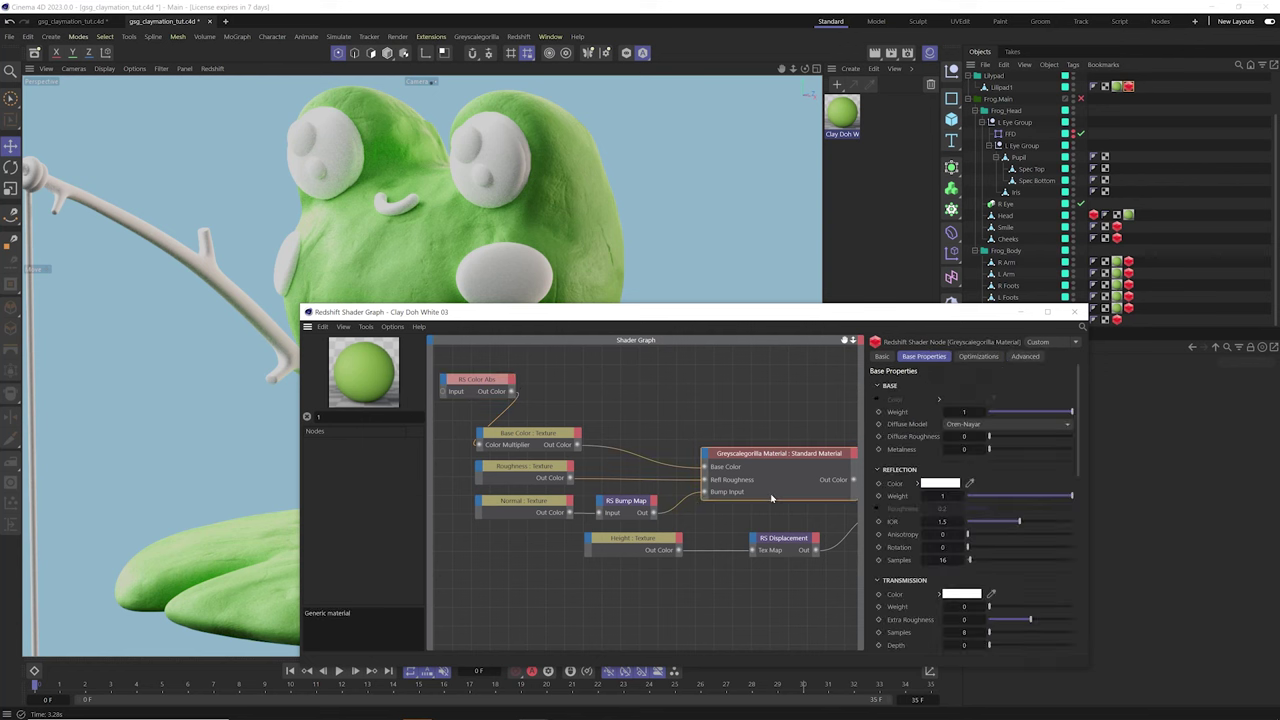
{"action": "middle_click_drag", "start_coordinate": [790, 438], "coordinate": [745, 409]}
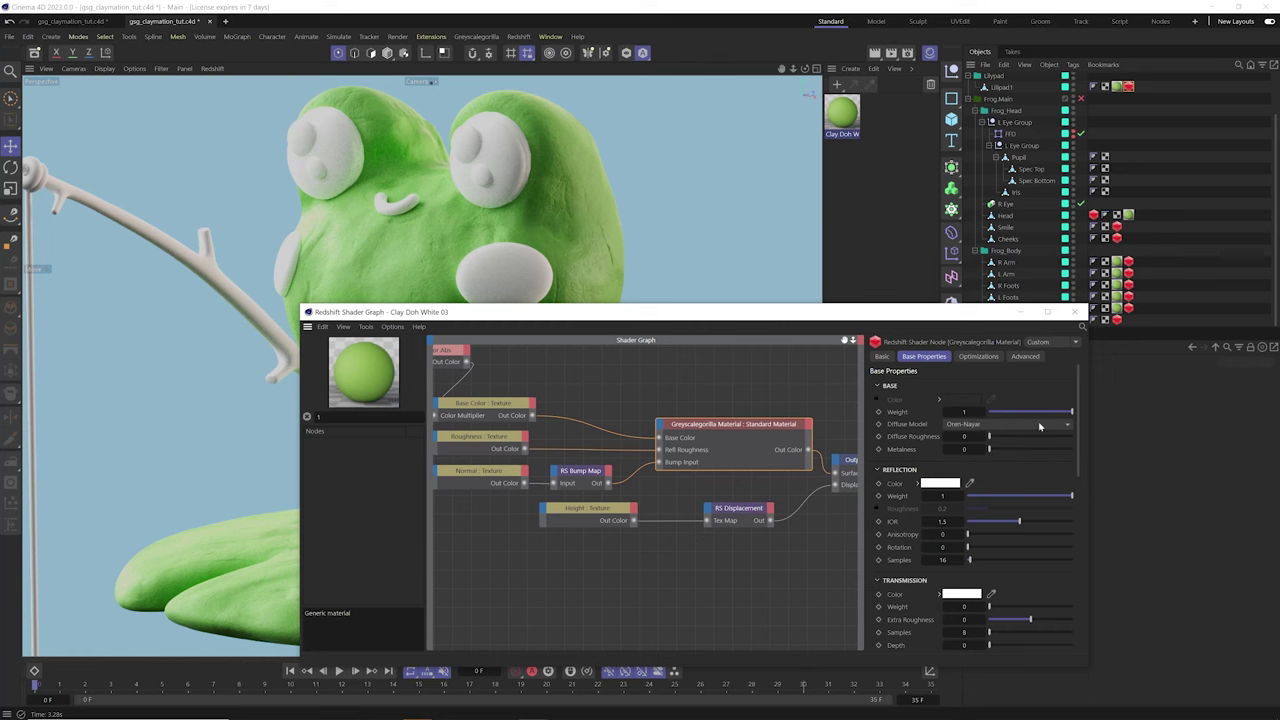
{"action": "scroll", "coordinate": [1083, 437], "scroll_direction": "down", "scroll_amount": 2}
{"action": "left_click_drag", "start_coordinate": [1083, 437], "coordinate": [1095, 607]}
{"action": "scroll", "coordinate": [1083, 572], "scroll_direction": "up", "scroll_amount": 5}
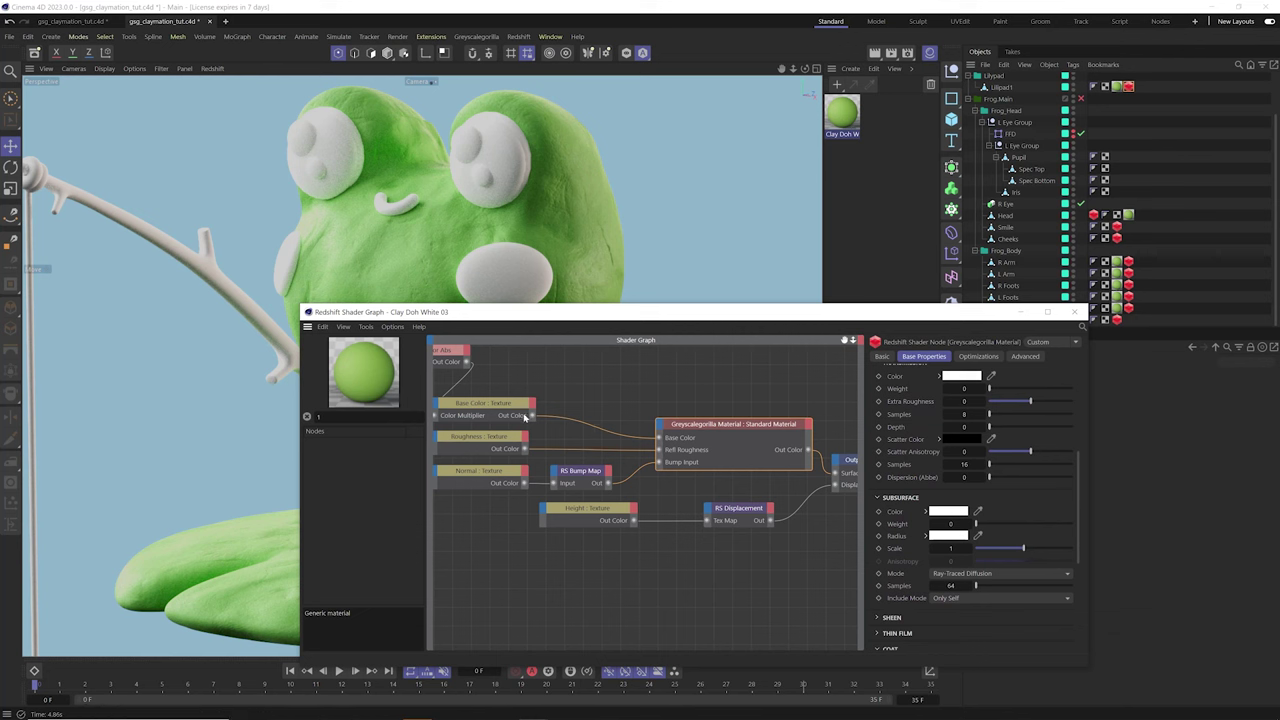
{"action": "left_click_drag", "start_coordinate": [534, 417], "coordinate": [662, 432]}
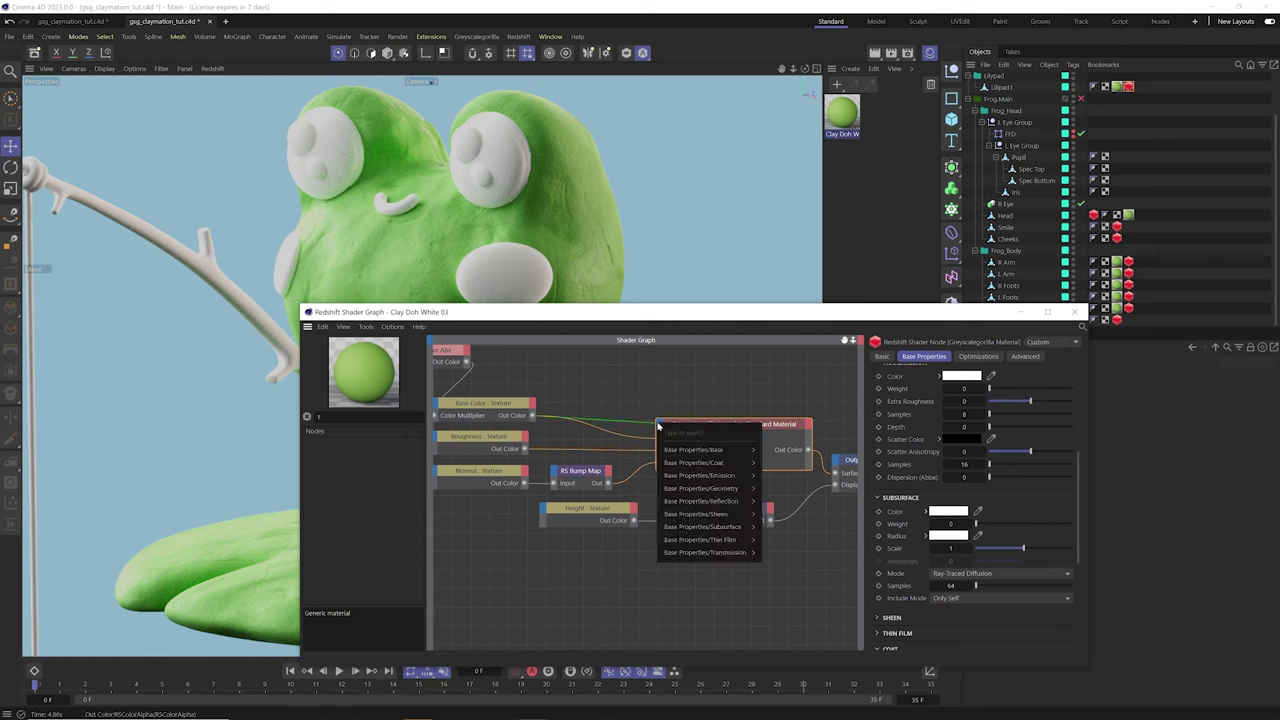
{"action": "mouse_move", "coordinate": [740, 527]}
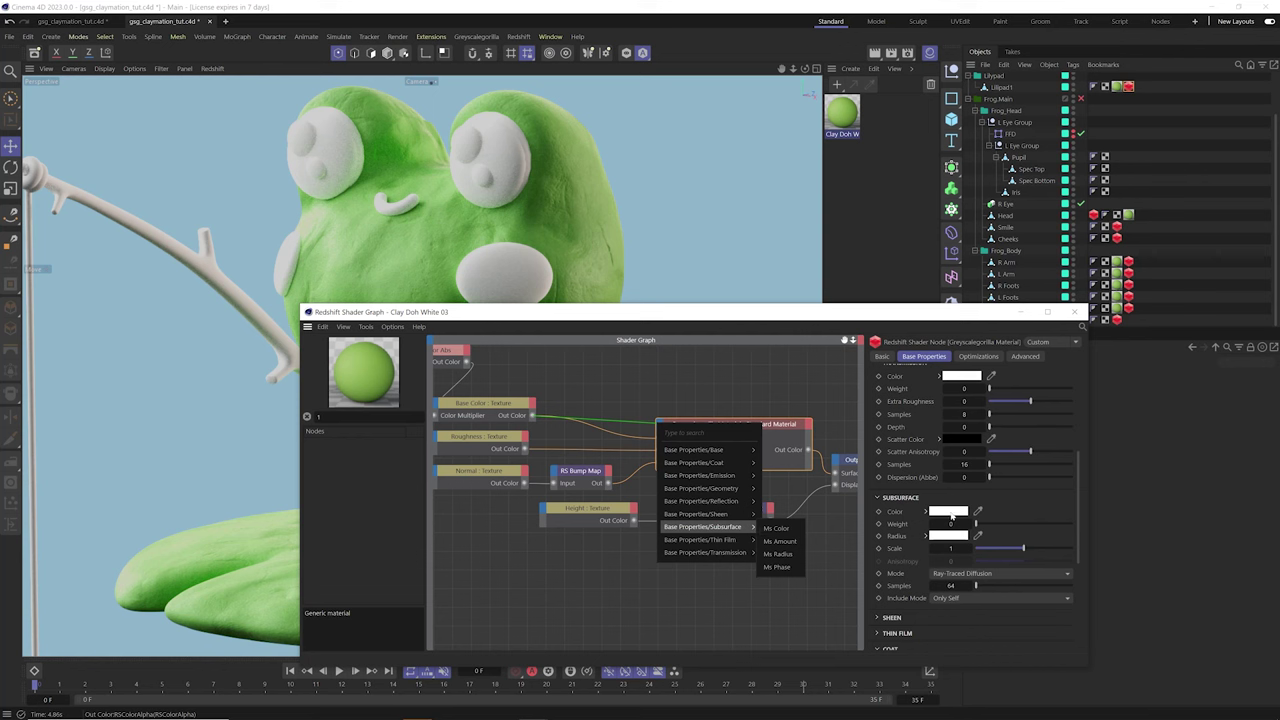
{"action": "left_click", "coordinate": [777, 528]}
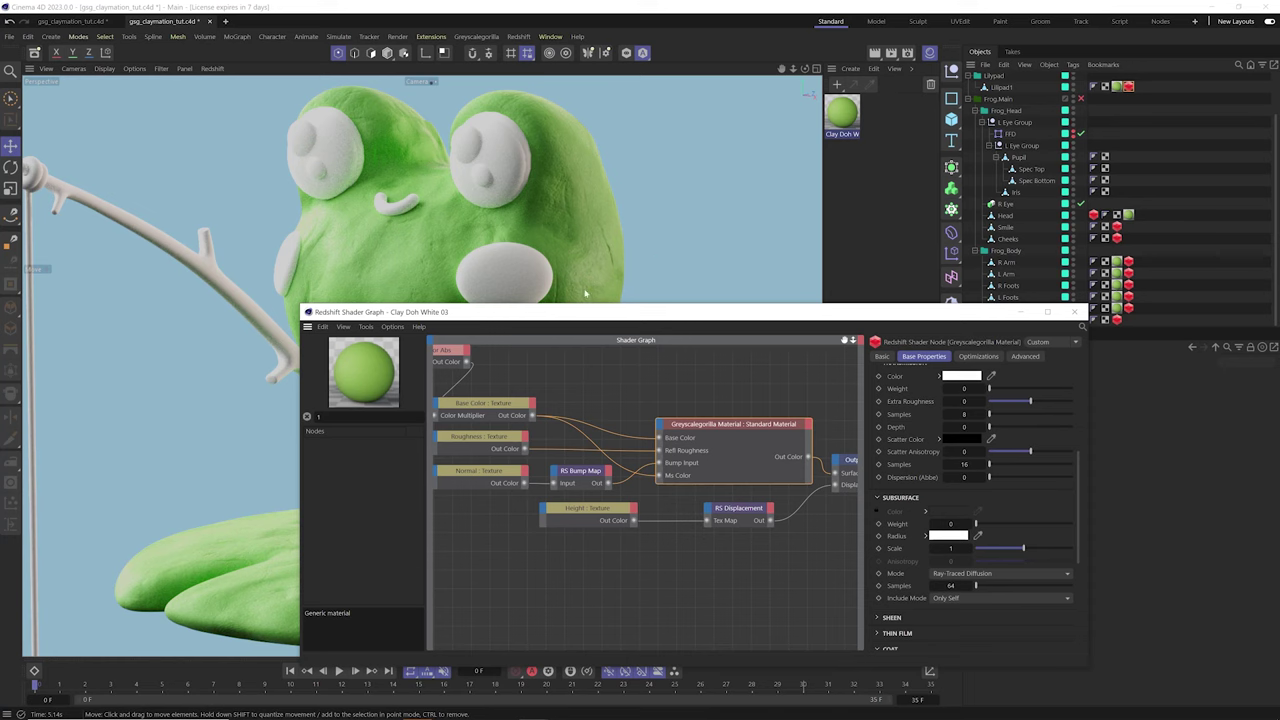
Set the Standard Material's subsurface weight to 1 and its mode to Random Walk
{"action": "left_click_drag", "start_coordinate": [557, 312], "coordinate": [567, 355]}
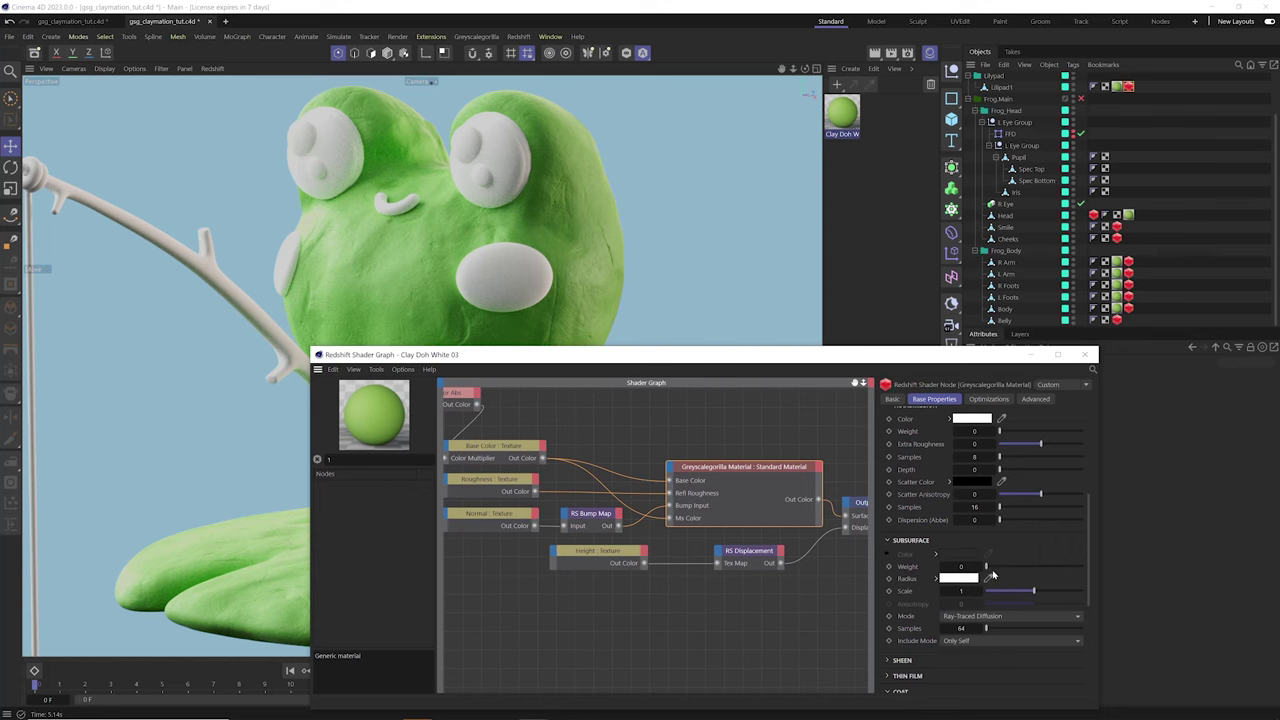
{"action": "left_click_drag", "start_coordinate": [988, 566], "coordinate": [1115, 567]}
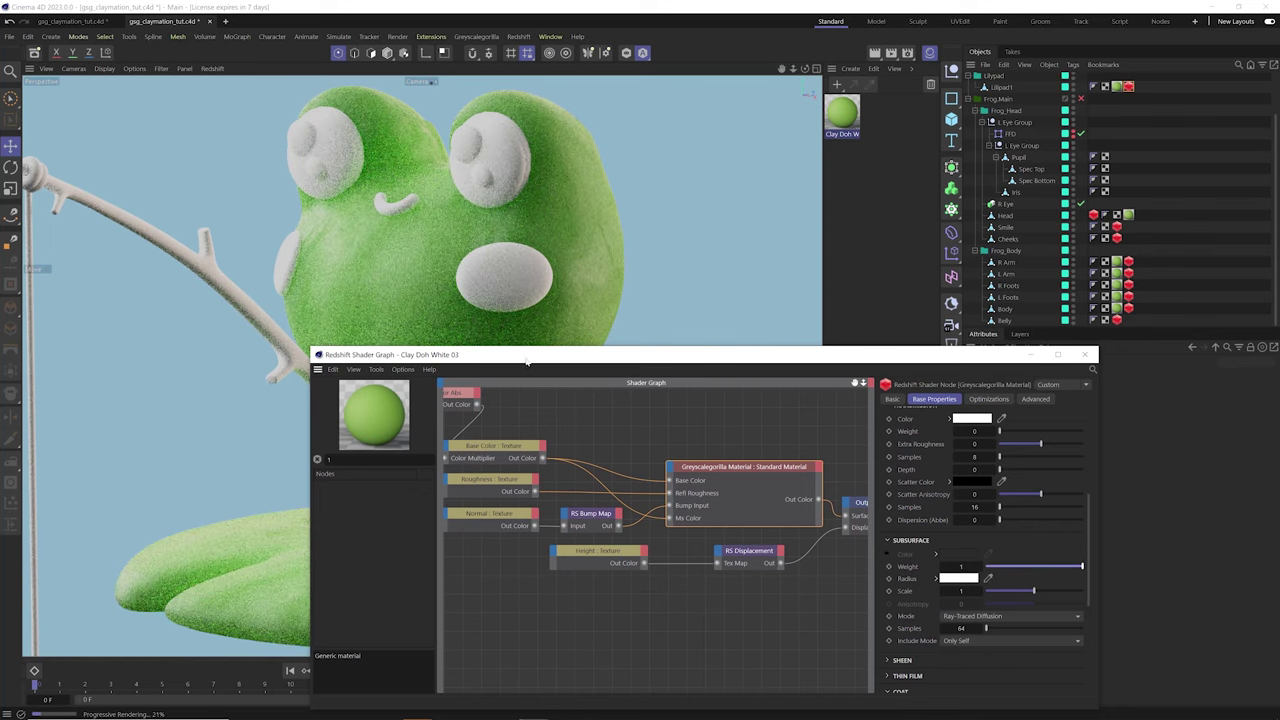
{"action": "left_click_drag", "start_coordinate": [525, 361], "coordinate": [611, 305]}
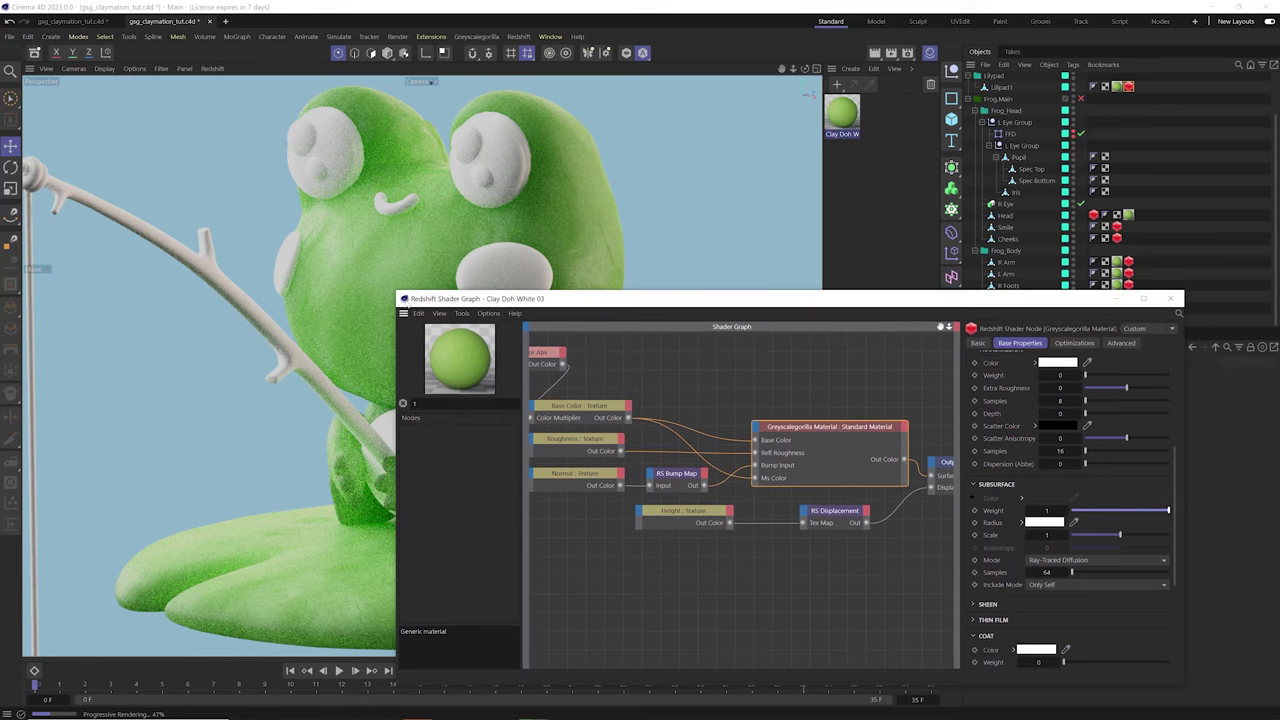
{"action": "left_click_drag", "start_coordinate": [392, 292], "coordinate": [615, 231]}
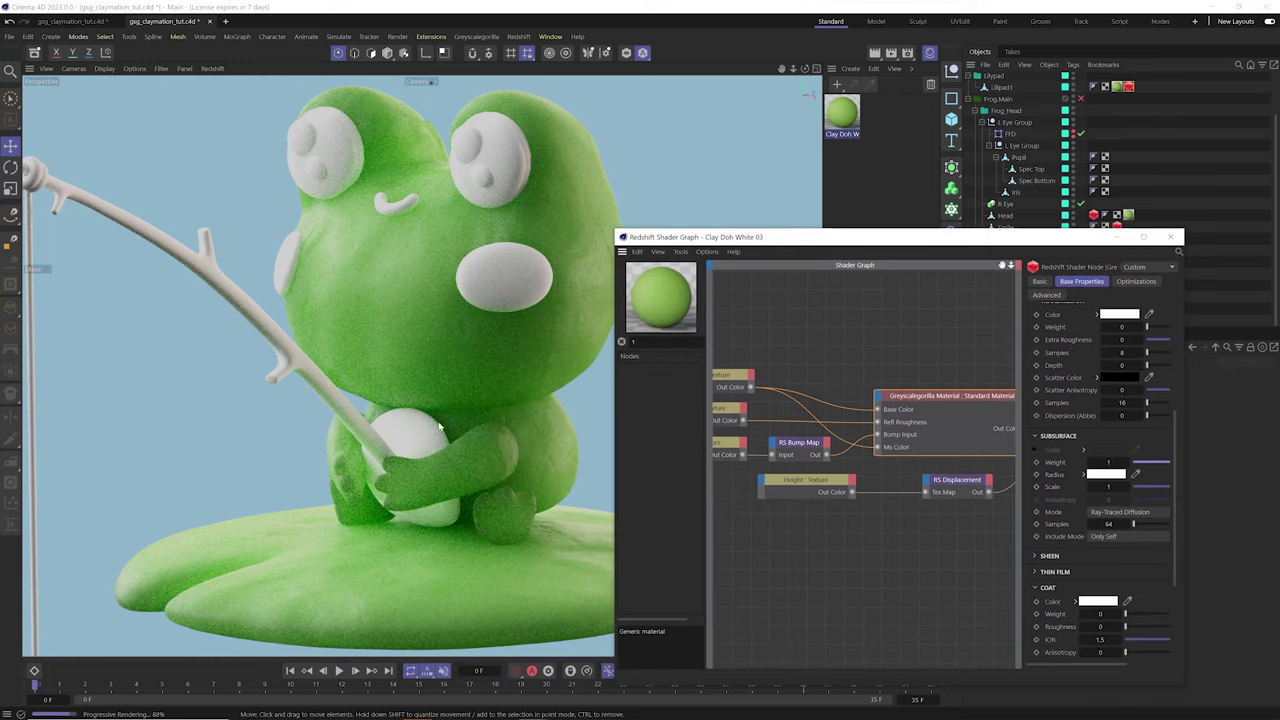
{"action": "left_click_drag", "start_coordinate": [1184, 480], "coordinate": [1268, 480]}
{"action": "left_click_drag", "start_coordinate": [1090, 522], "coordinate": [1037, 522]}
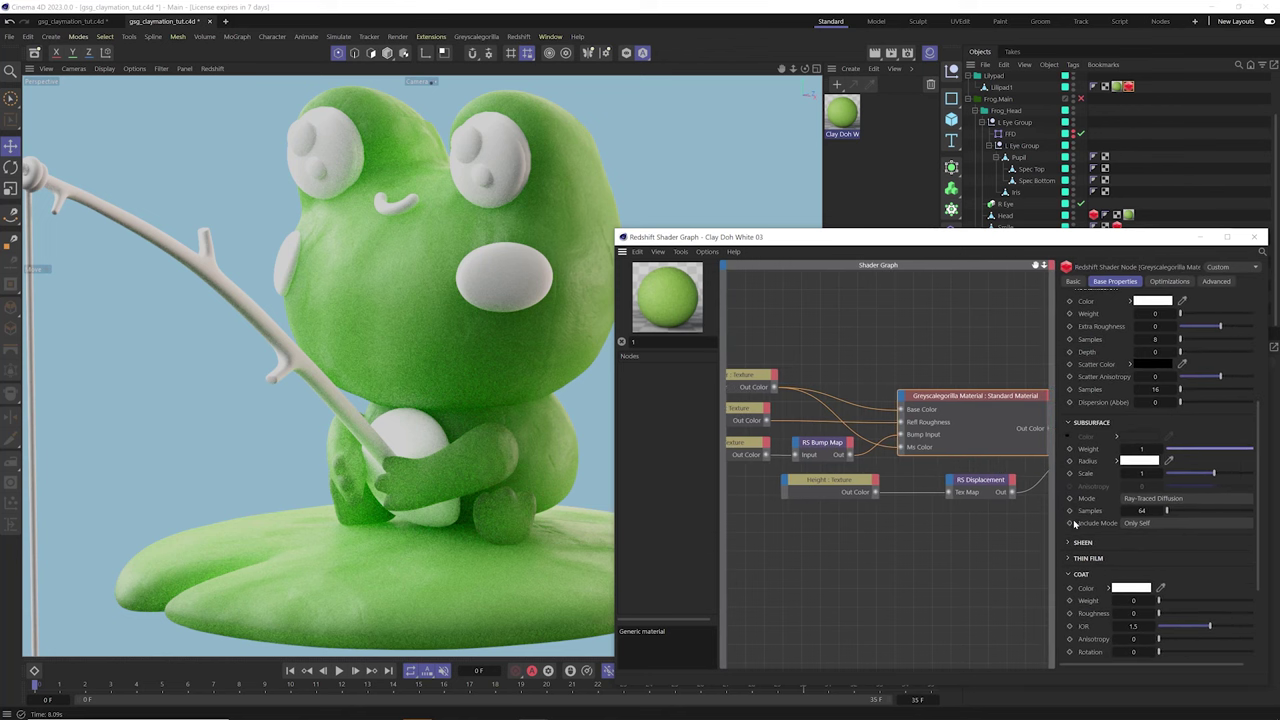
{"action": "left_click", "coordinate": [1185, 503]}
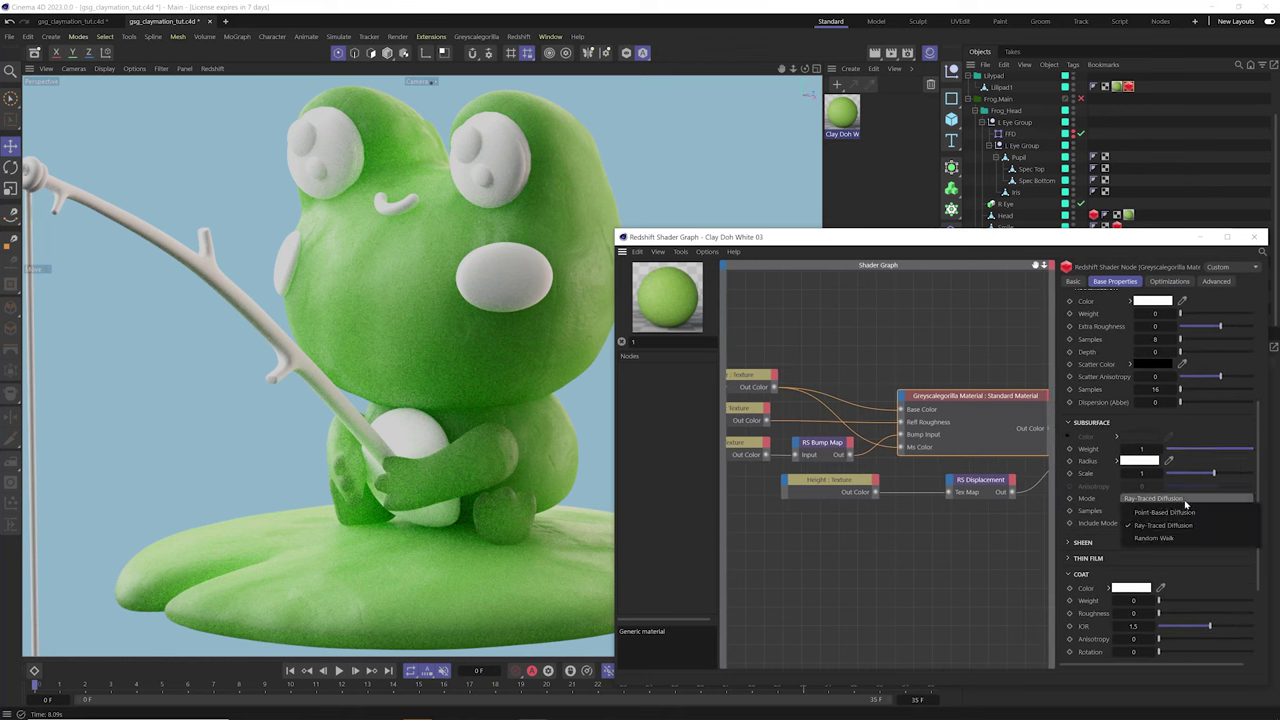
{"action": "left_click", "coordinate": [1202, 540]}
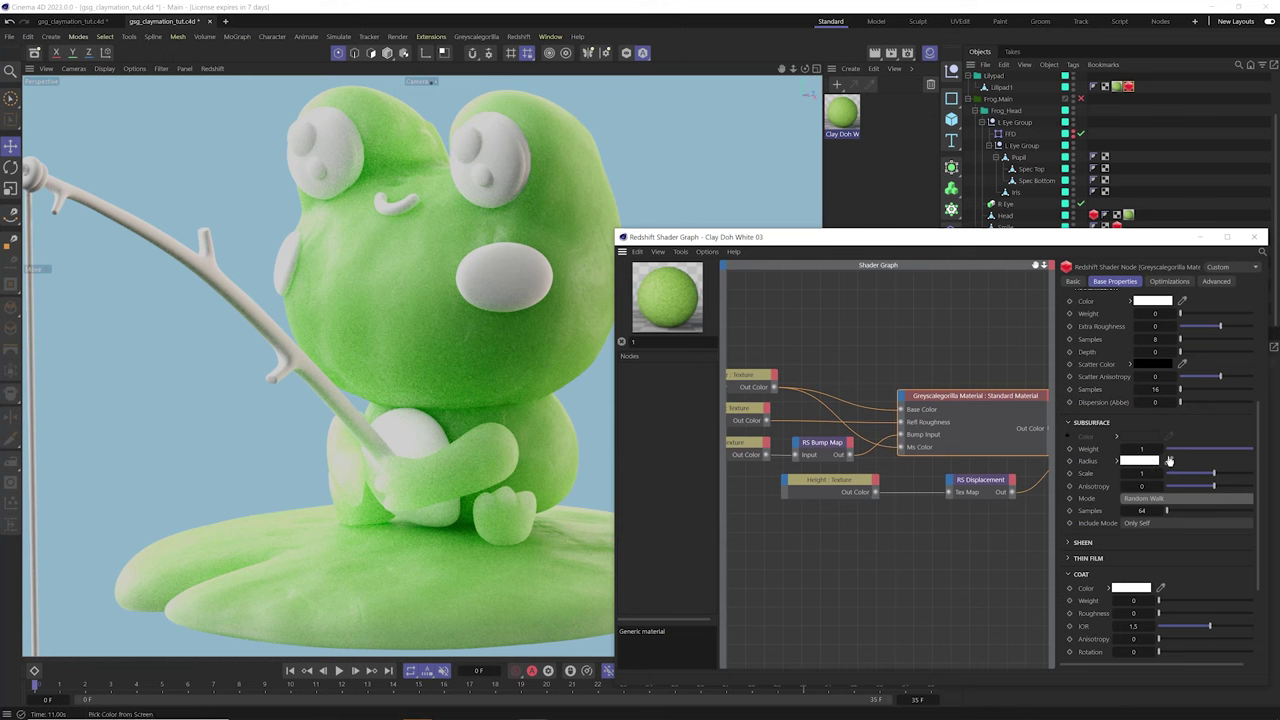
Set the Standard Material's subsurface scale to 0.3 and its weight to 0.6
{"action": "left_click_drag", "start_coordinate": [1206, 481], "coordinate": [1190, 479]}
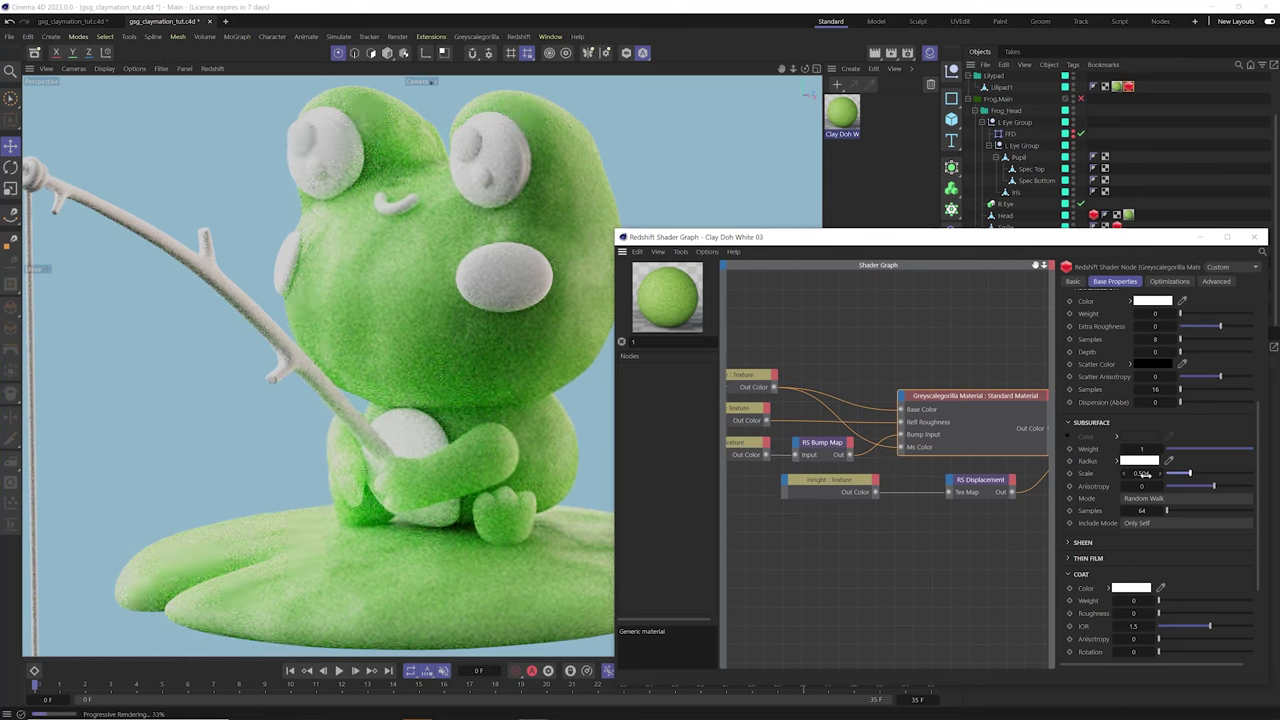
{"action": "double_click", "coordinate": [1141, 473]}
{"action": "type", "text": "0.3"}
{"action": "key", "text": "Return"}
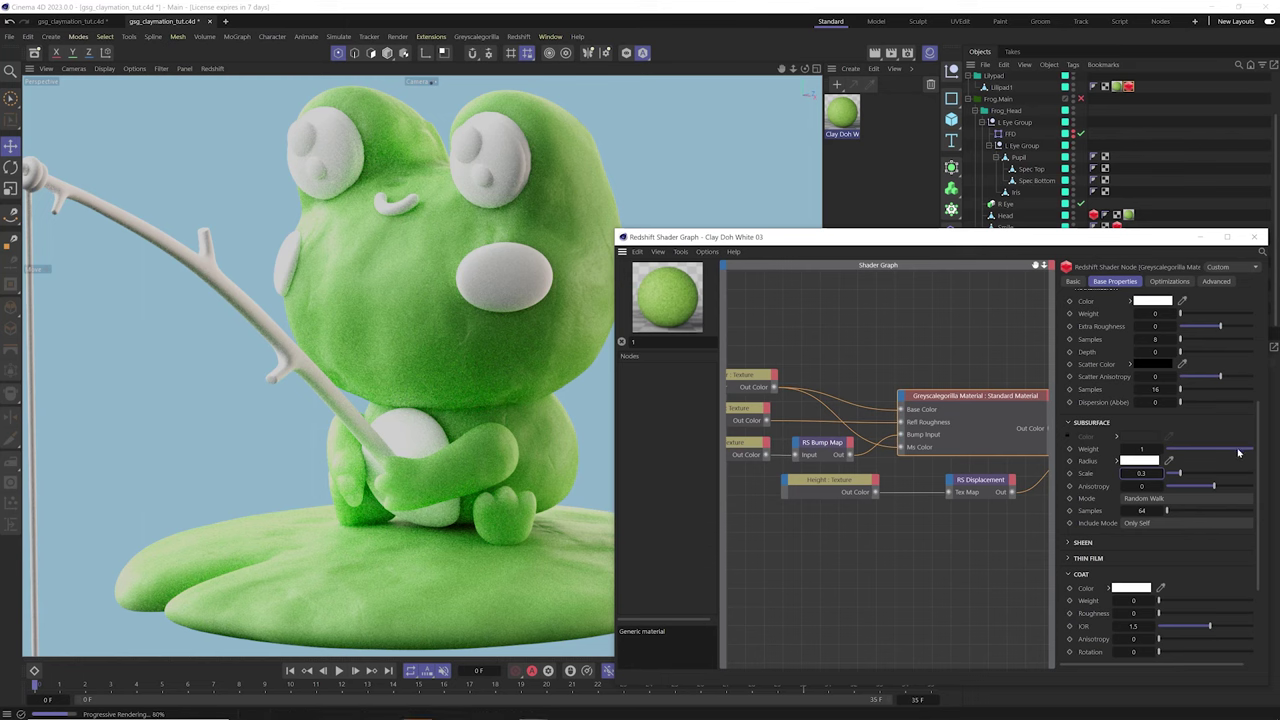
{"action": "left_click_drag", "start_coordinate": [1222, 451], "coordinate": [1246, 450]}
{"action": "double_click", "coordinate": [1141, 449]}
{"action": "type", "text": "0.6"}
{"action": "key", "text": "Return"}
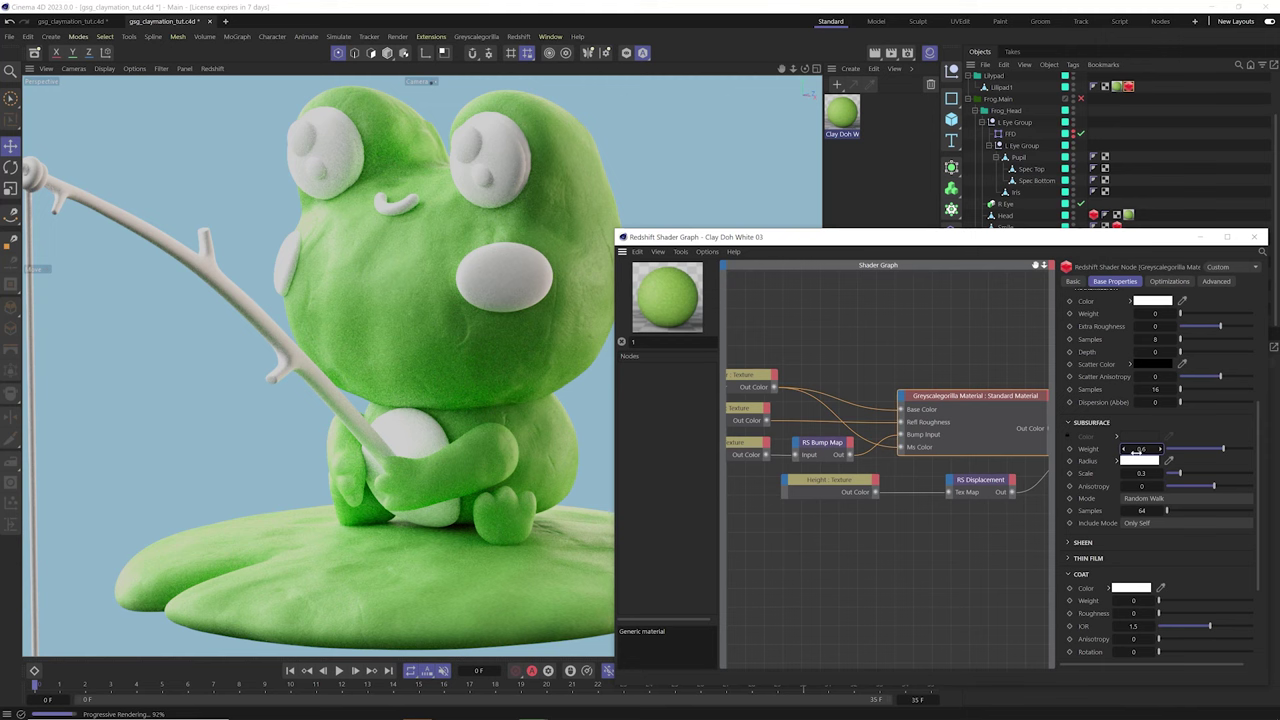
Add a TriPlanar node to the shader graph and place it in the empty area above the texture nodes
{"action": "left_click_drag", "start_coordinate": [615, 420], "coordinate": [578, 420]}
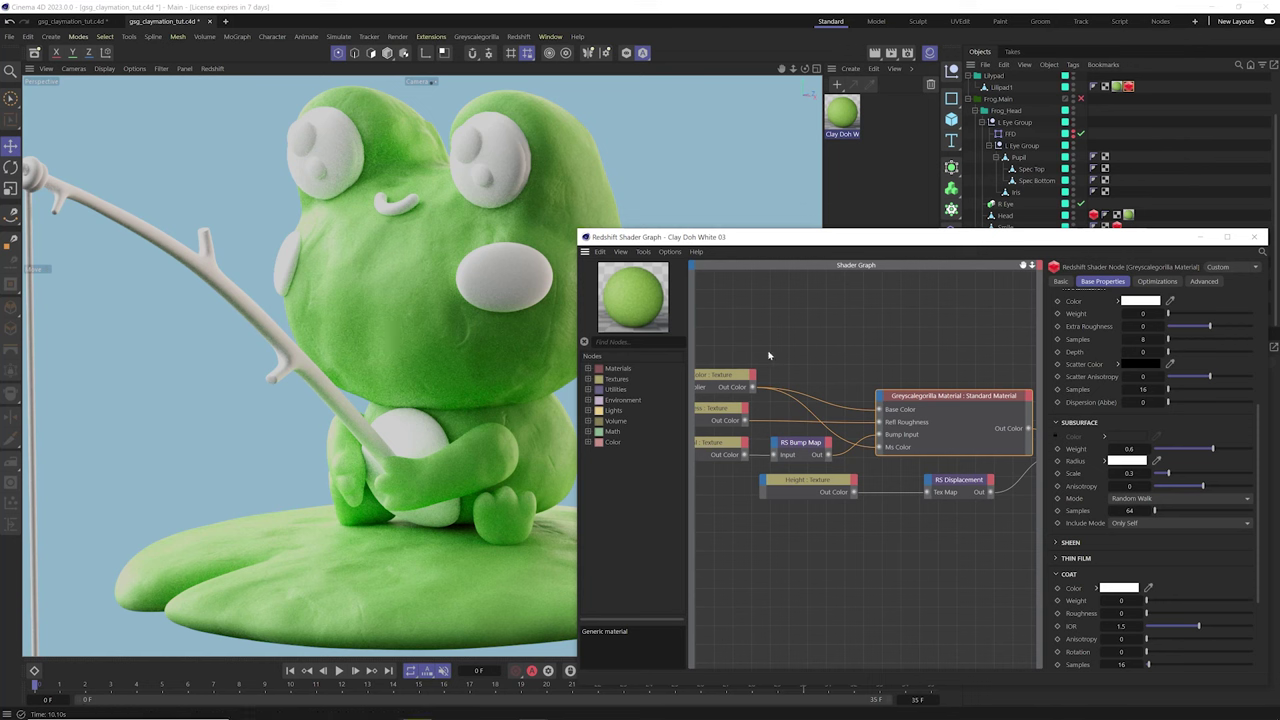
{"action": "key", "text": "Tab"}
{"action": "type", "text": "ti"}
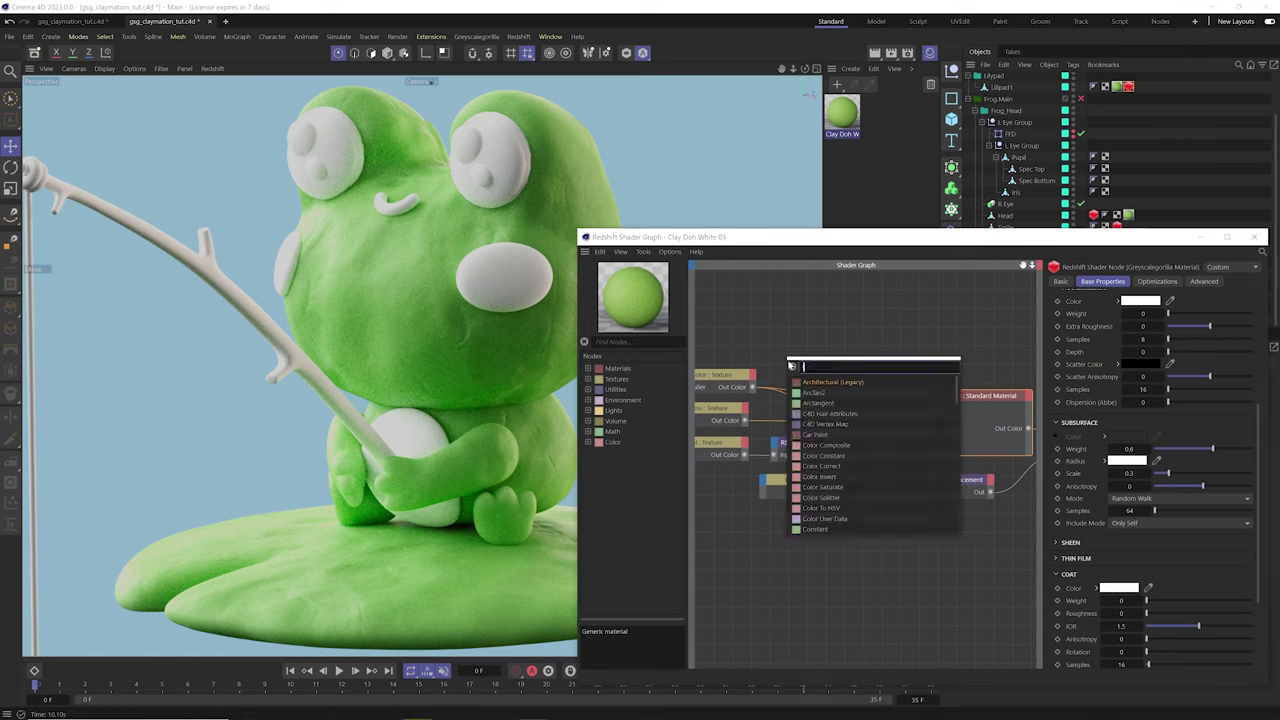
{"action": "key", "text": "BackSpace"}
{"action": "type", "text": "ri"}
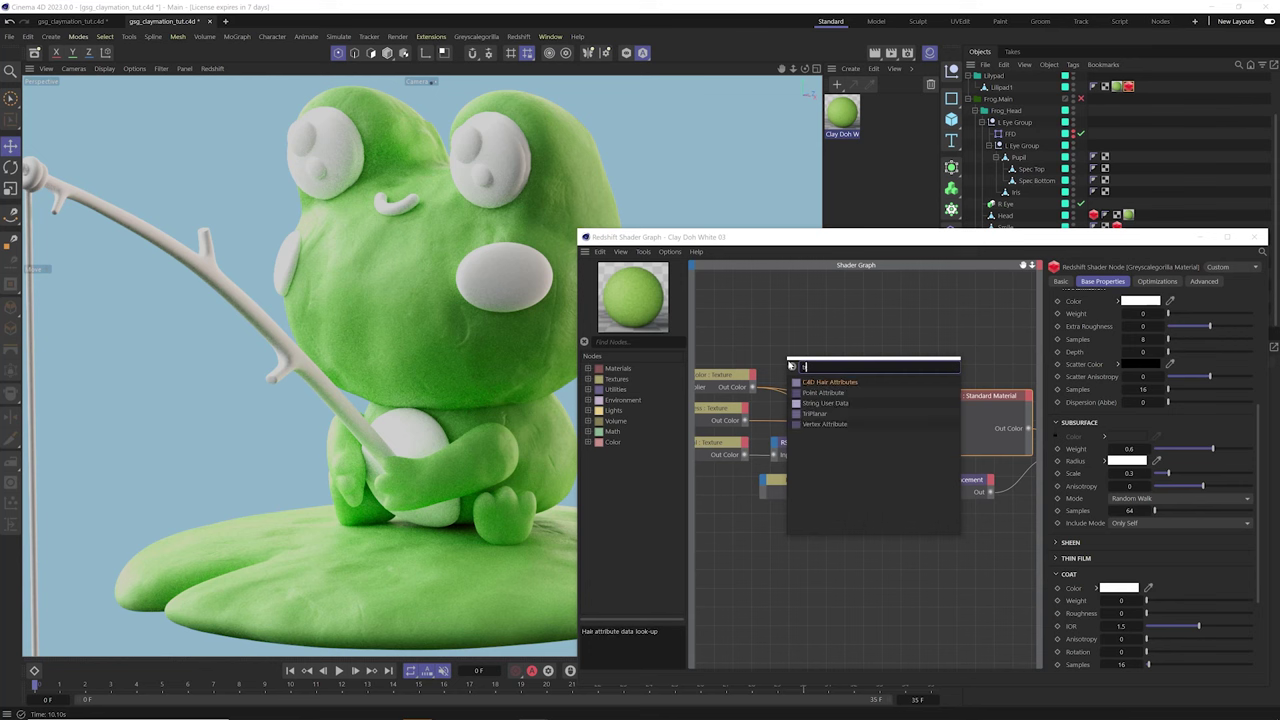
{"action": "key", "text": "Return"}
{"action": "left_click_drag", "start_coordinate": [791, 366], "coordinate": [833, 304]}
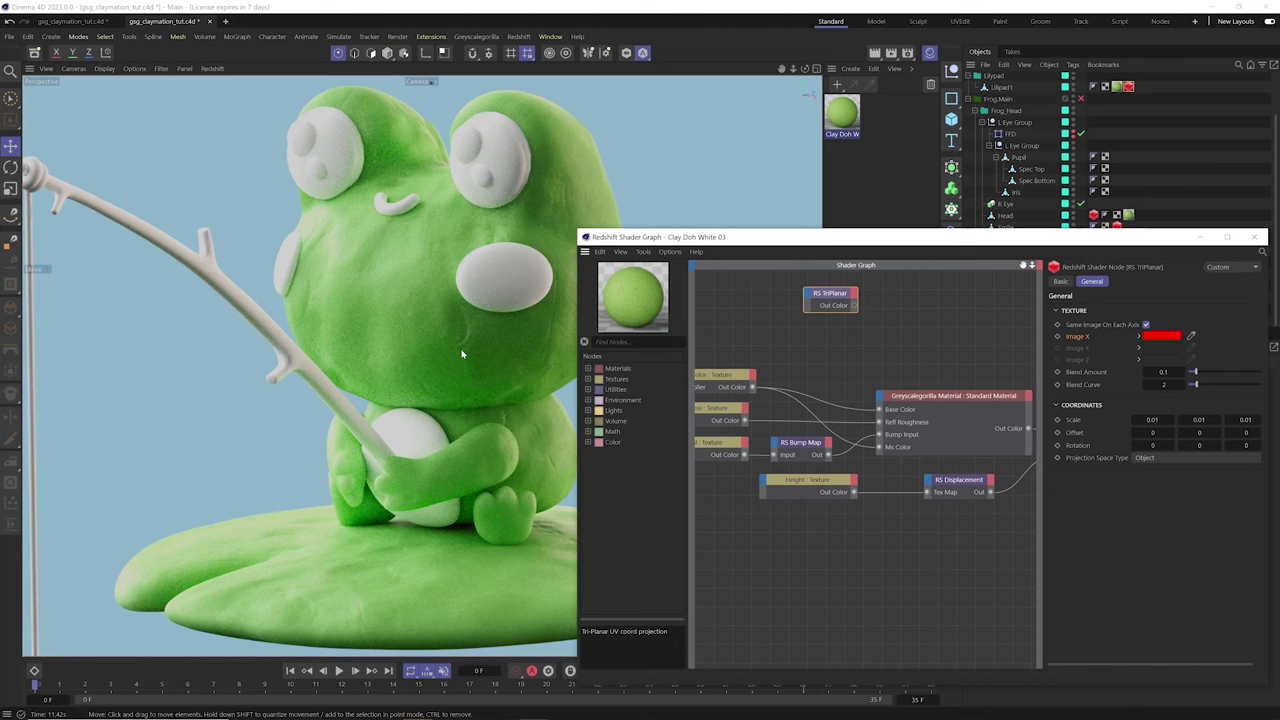
{"action": "left_click_drag", "start_coordinate": [830, 302], "coordinate": [826, 312]}
Connect the Base Color texture's output to the TriPlanar node's Image X input and tidy the node's position
{"action": "middle_click_drag", "start_coordinate": [791, 359], "coordinate": [866, 351]}
{"action": "left_click_drag", "start_coordinate": [784, 369], "coordinate": [787, 362]}
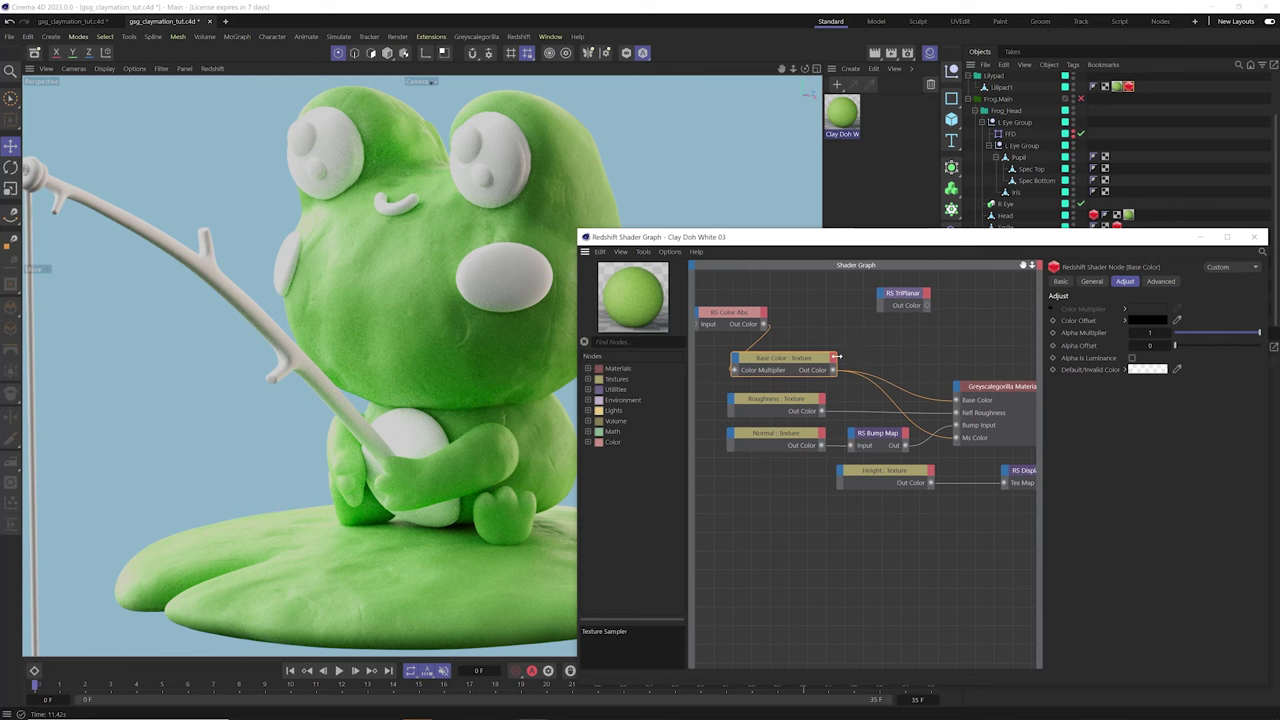
{"action": "left_click_drag", "start_coordinate": [833, 370], "coordinate": [934, 298]}
{"action": "mouse_move", "coordinate": [897, 317]}
{"action": "left_click", "coordinate": [951, 318]}
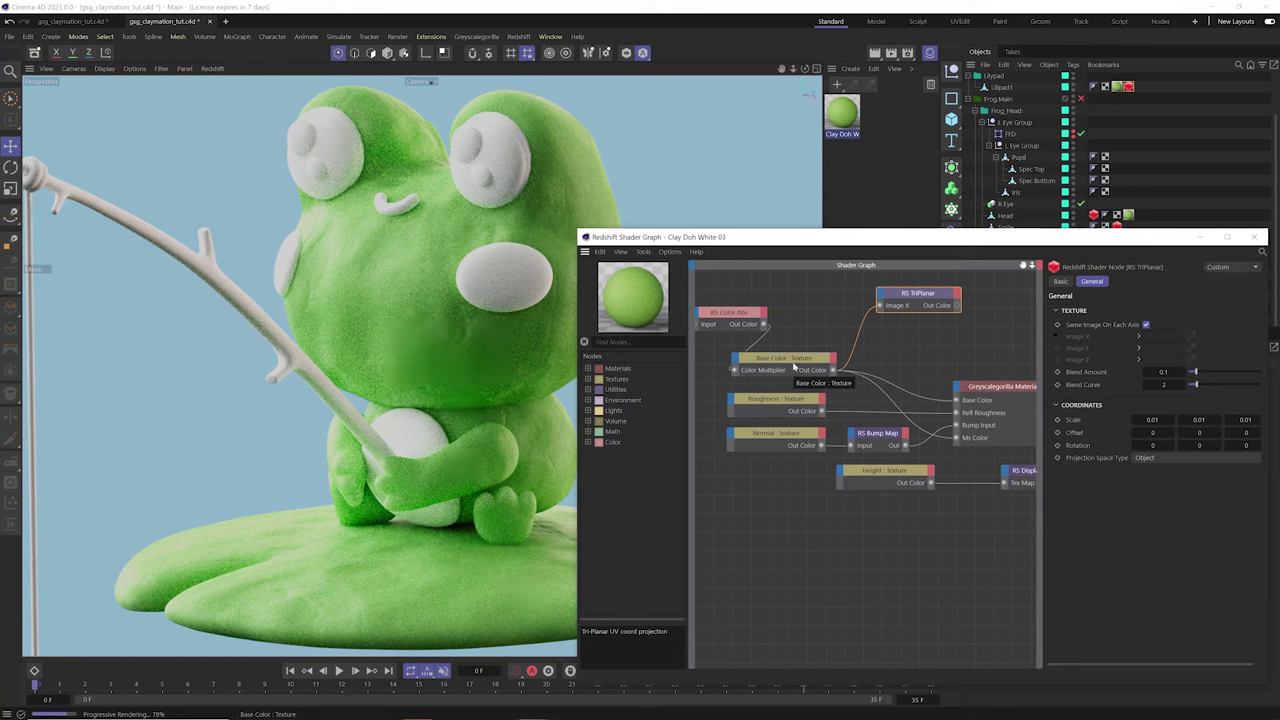
{"action": "left_click_drag", "start_coordinate": [925, 295], "coordinate": [905, 297]}
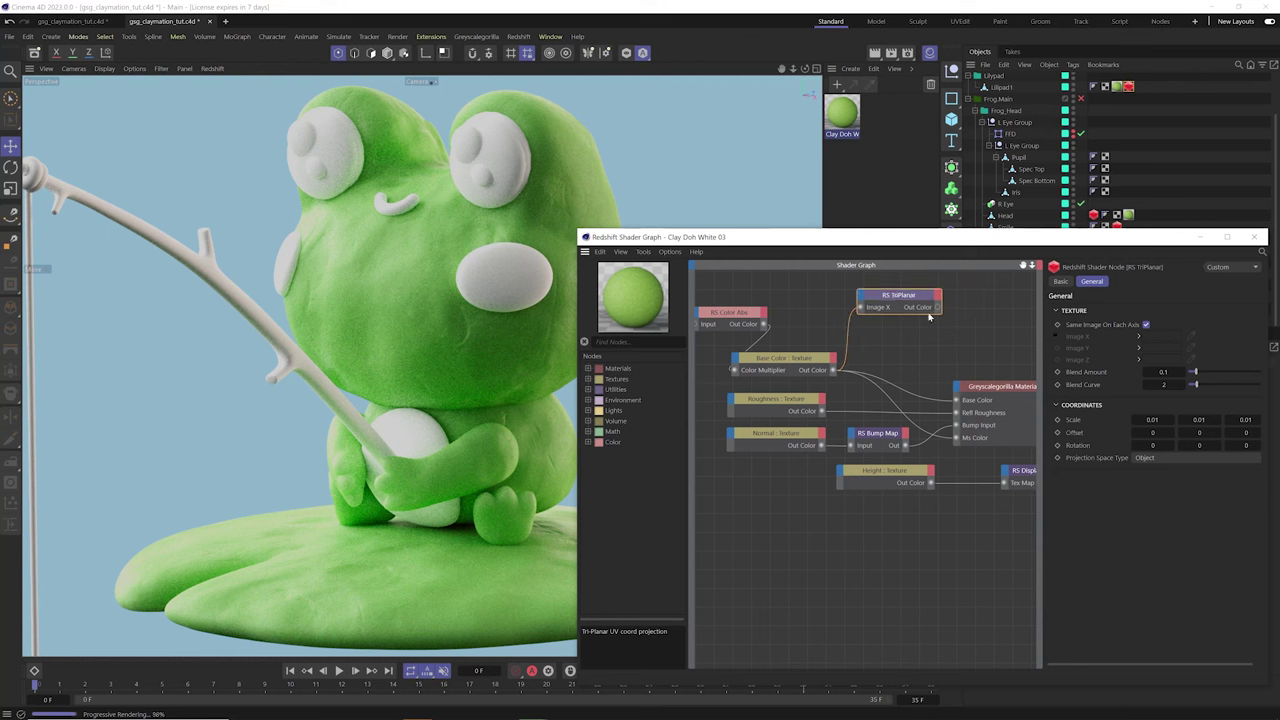
Route the Base Color TriPlanar into the material's Base Color and Ms Color, and insert a duplicate TriPlanar between the Roughness texture and Refl Roughness
{"action": "left_click_drag", "start_coordinate": [940, 311], "coordinate": [957, 447]}
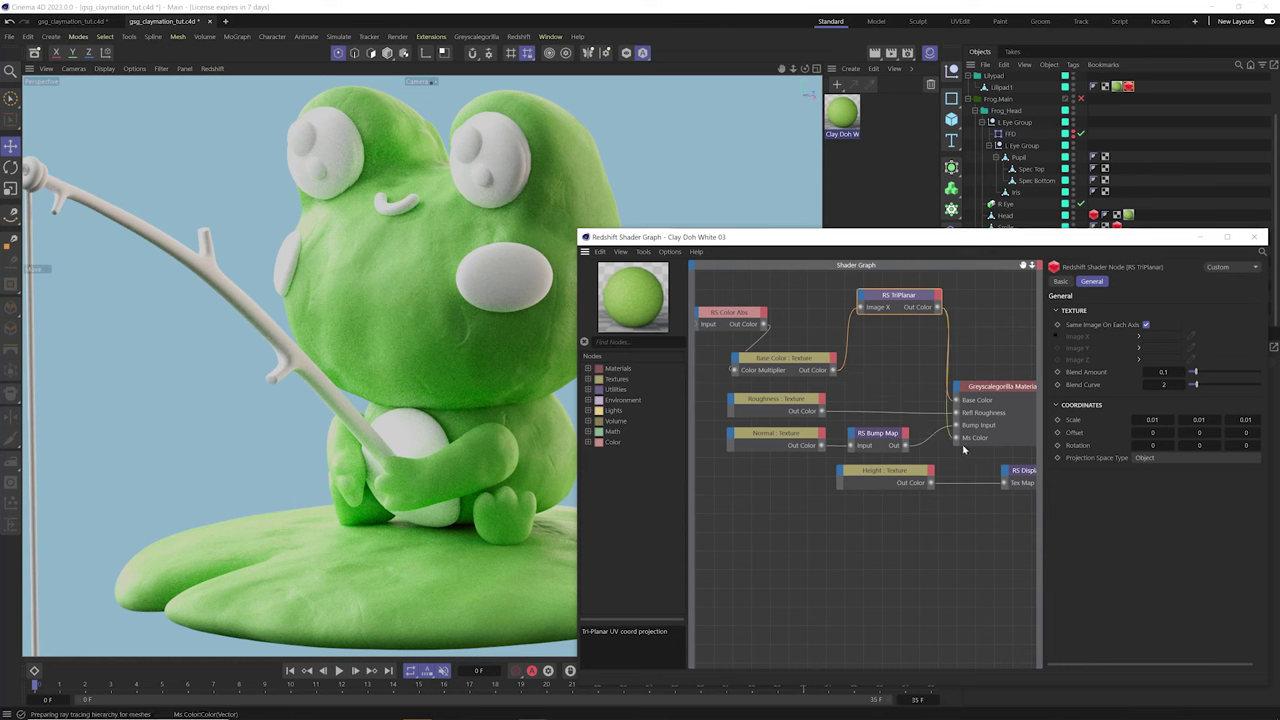
{"action": "left_click_drag", "start_coordinate": [884, 297], "coordinate": [953, 412]}
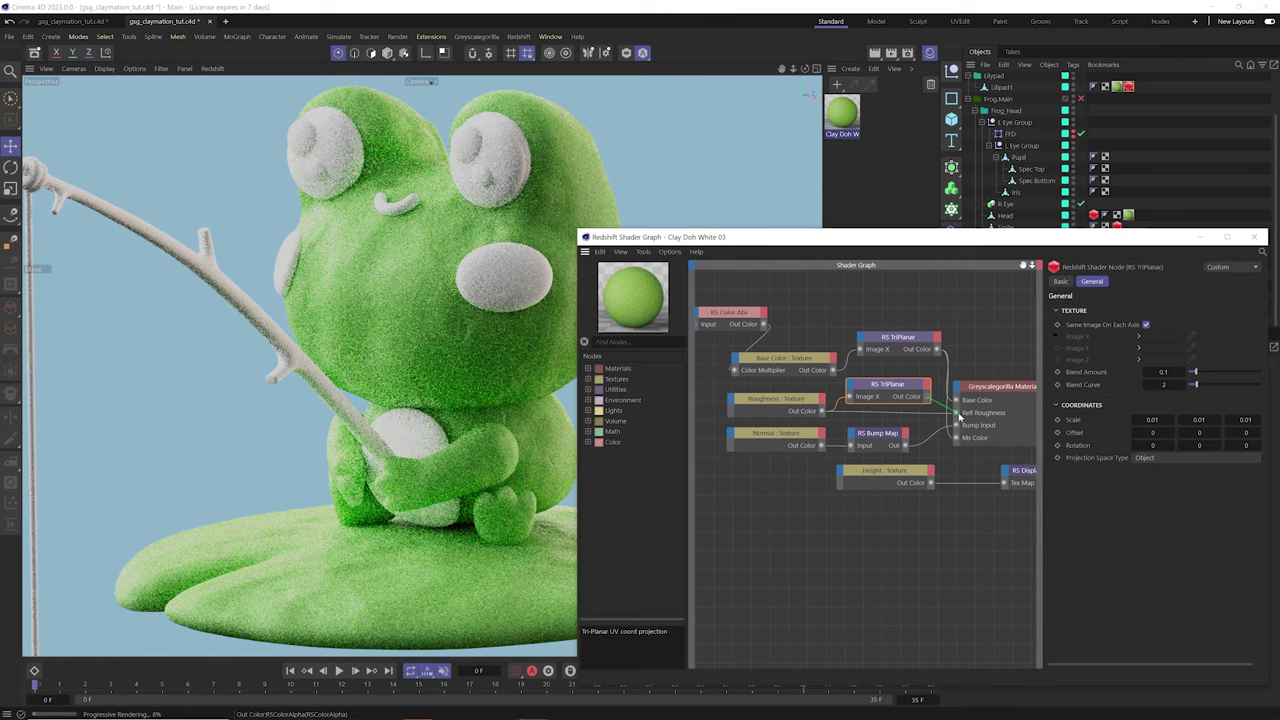
{"action": "left_click_drag", "start_coordinate": [886, 386], "coordinate": [887, 390]}
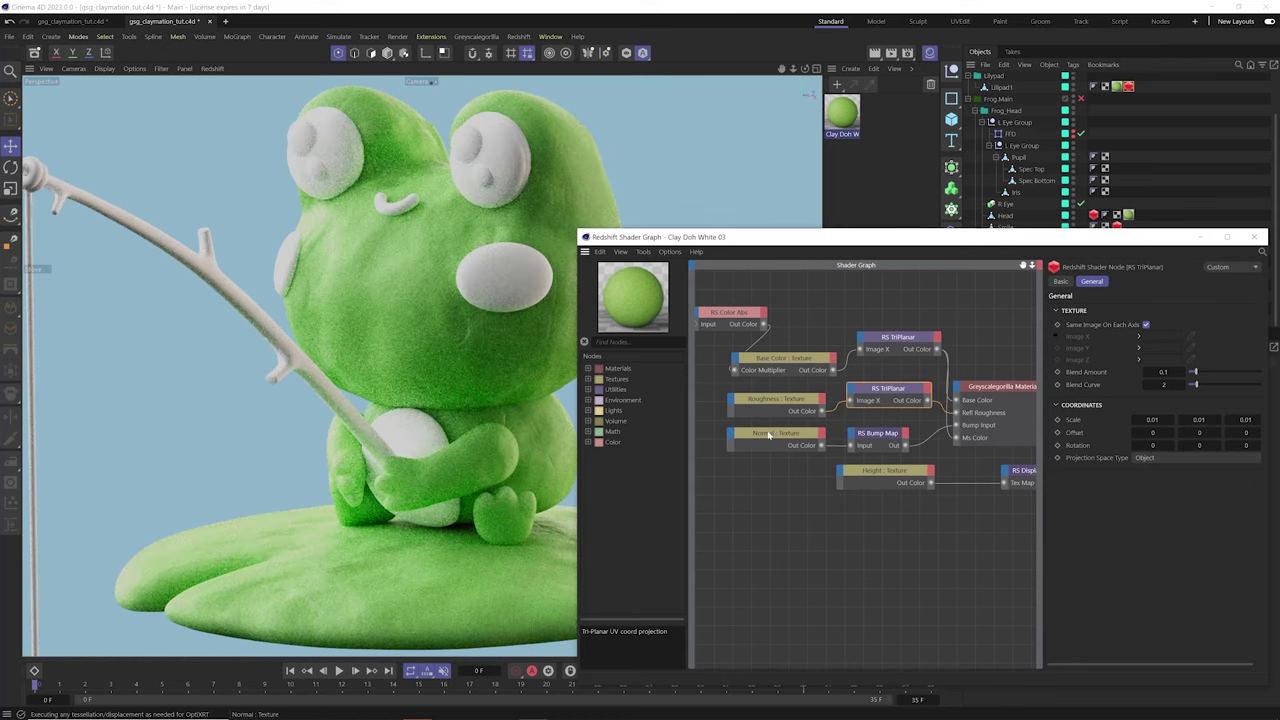
Make room beside the Normal texture and insert a duplicate TriPlanar between it and the Bump Map's Input
{"action": "left_click_drag", "start_coordinate": [800, 436], "coordinate": [743, 437]}
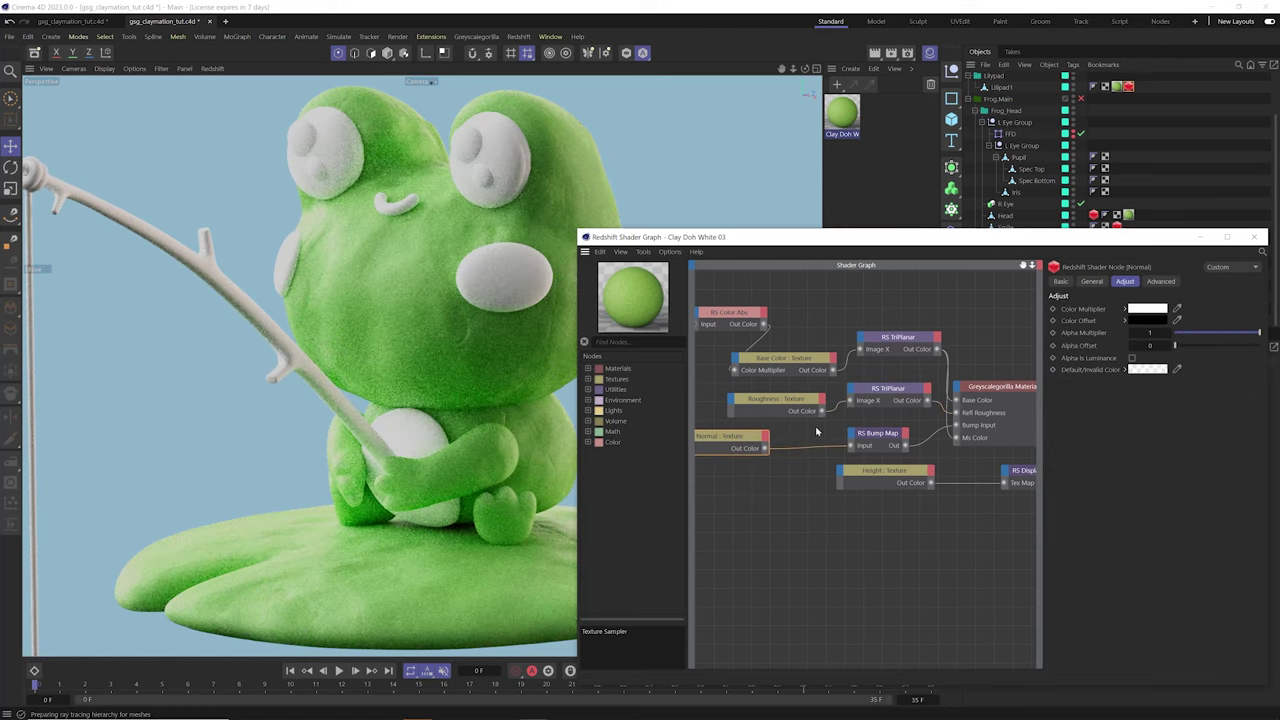
{"action": "middle_click_drag", "start_coordinate": [816, 432], "coordinate": [854, 426]}
{"action": "left_click_drag", "start_coordinate": [927, 385], "coordinate": [849, 428]}
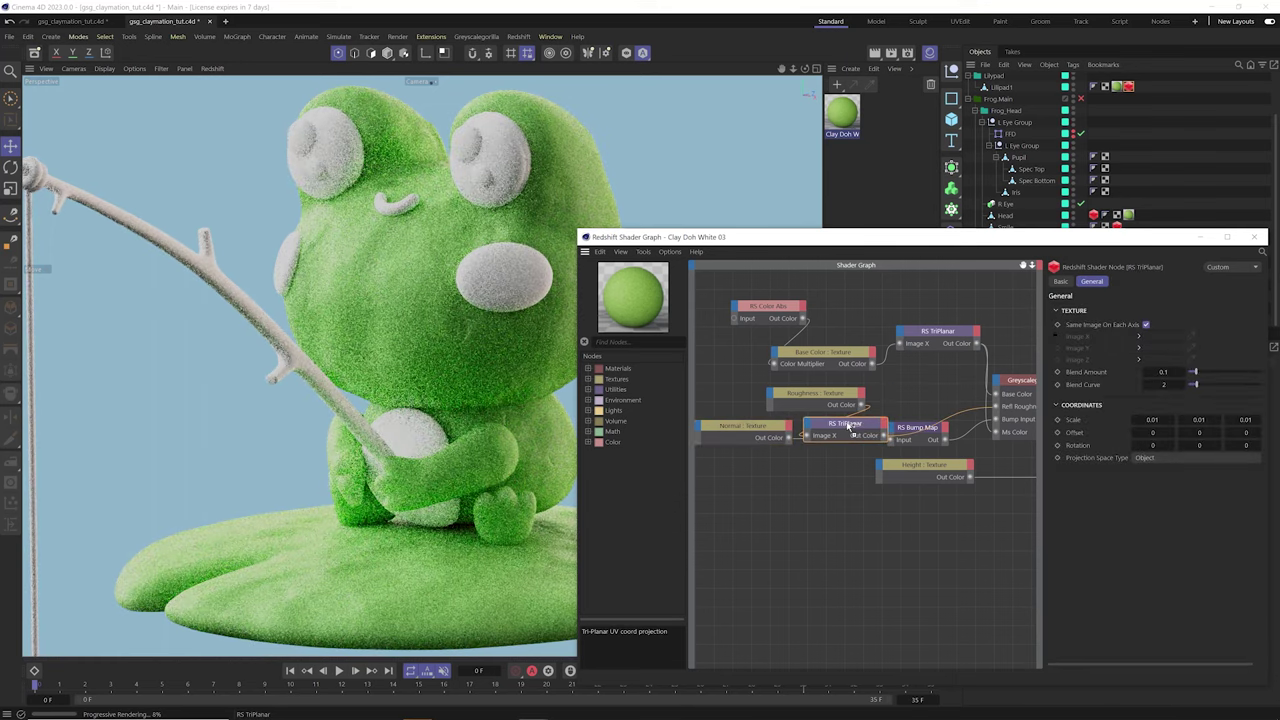
{"action": "left_click_drag", "start_coordinate": [740, 431], "coordinate": [712, 431]}
{"action": "left_click_drag", "start_coordinate": [845, 430], "coordinate": [888, 442]}
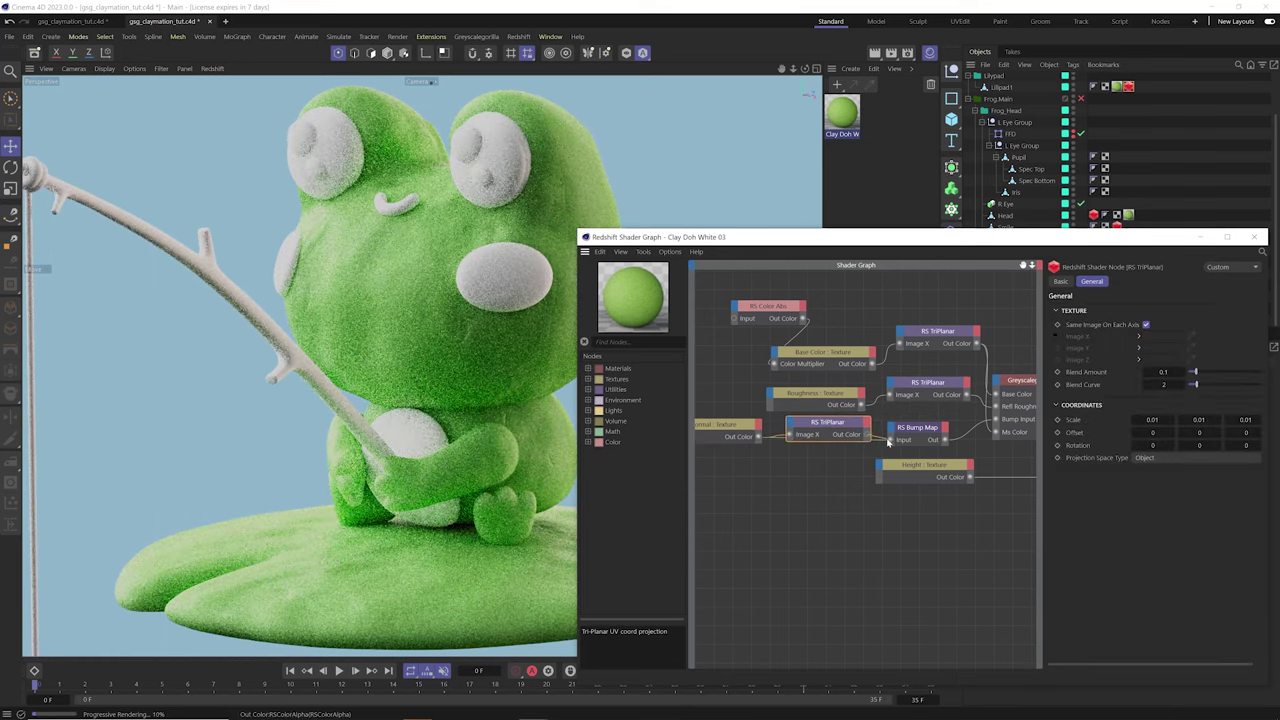
Insert a duplicate TriPlanar between the Height texture and the Displacement node's Tex Map input, spacing the nodes evenly
{"action": "middle_click_drag", "start_coordinate": [963, 448], "coordinate": [878, 451]}
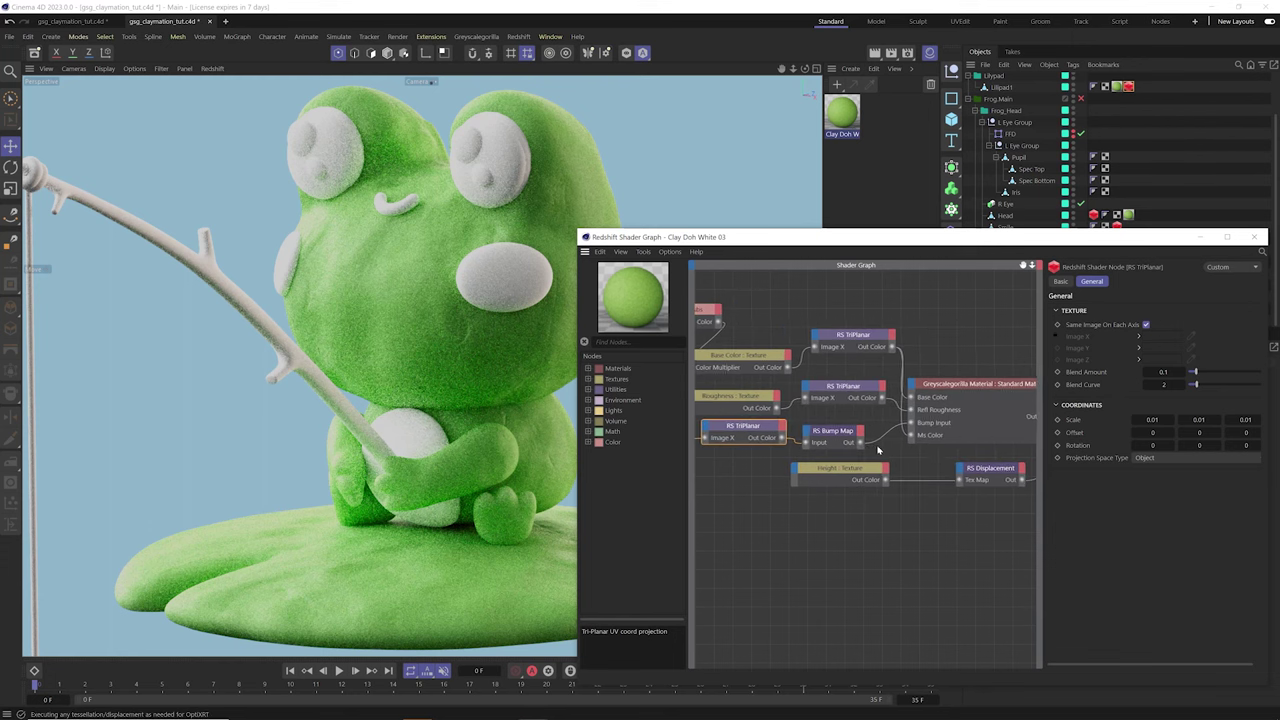
{"action": "left_click_drag", "start_coordinate": [742, 430], "coordinate": [800, 478], "text": "ctrl"}
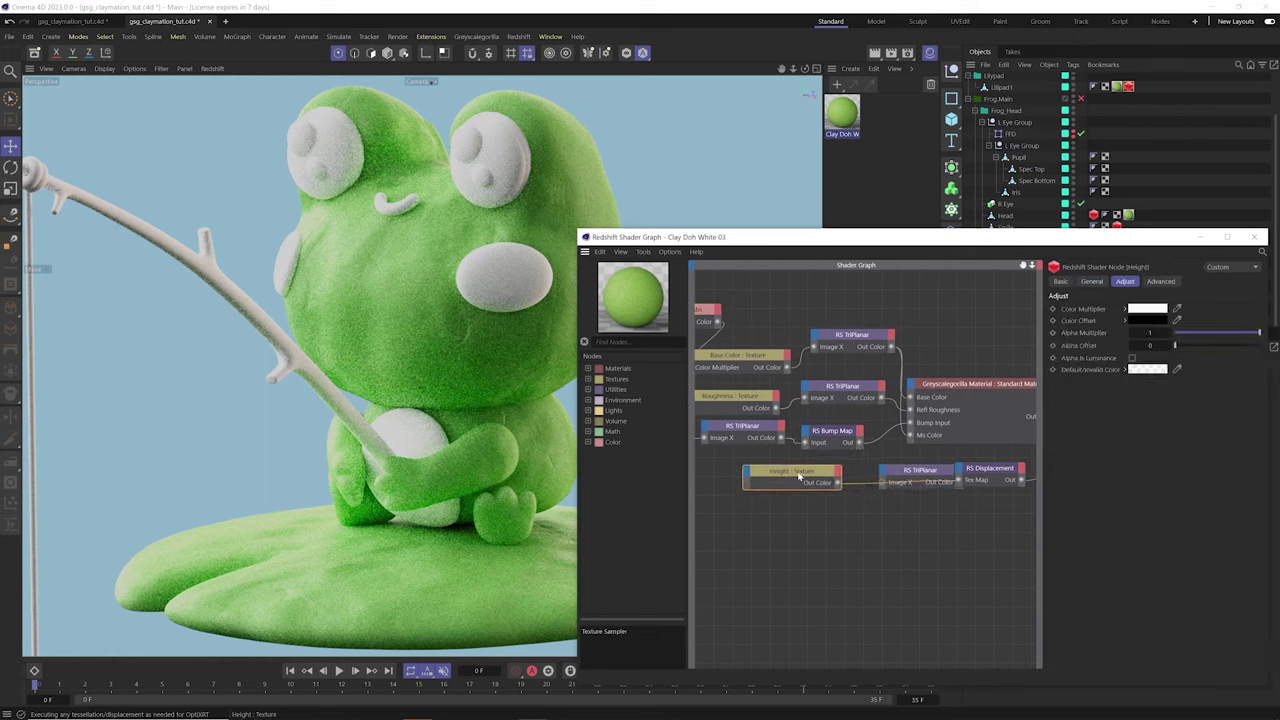
{"action": "left_click_drag", "start_coordinate": [950, 487], "coordinate": [925, 490]}
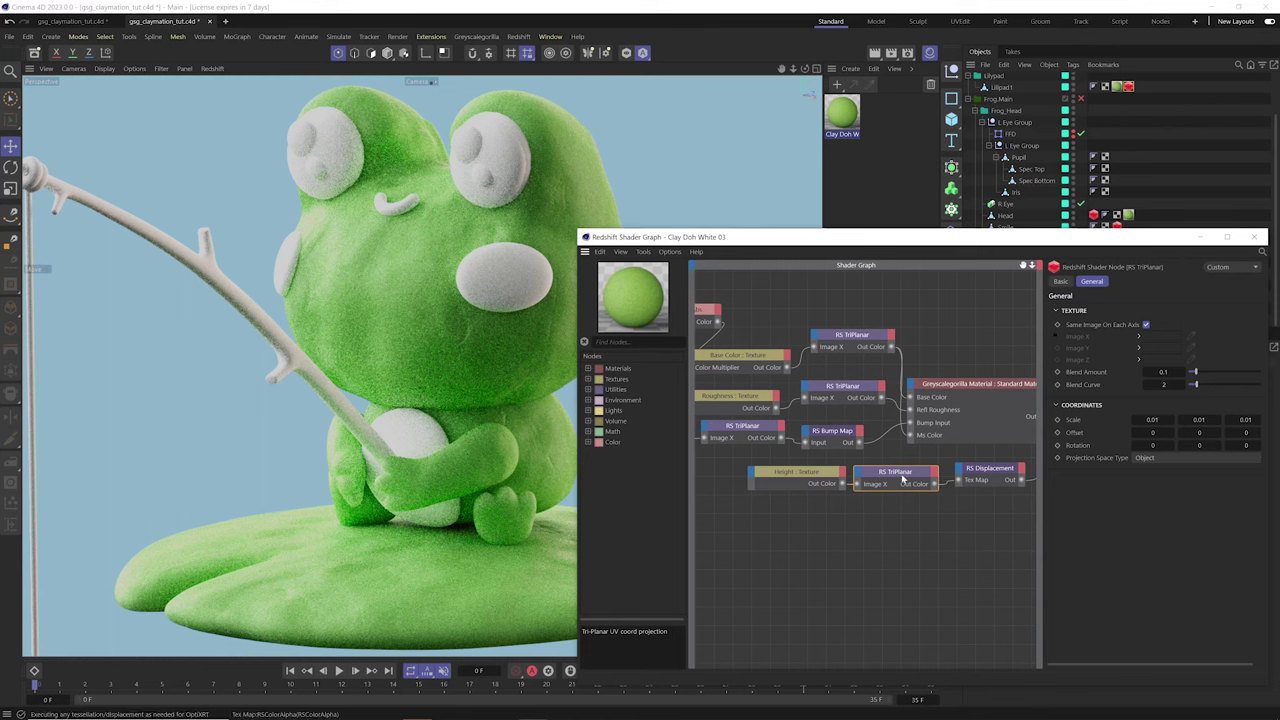
{"action": "left_click_drag", "start_coordinate": [903, 480], "coordinate": [911, 478]}
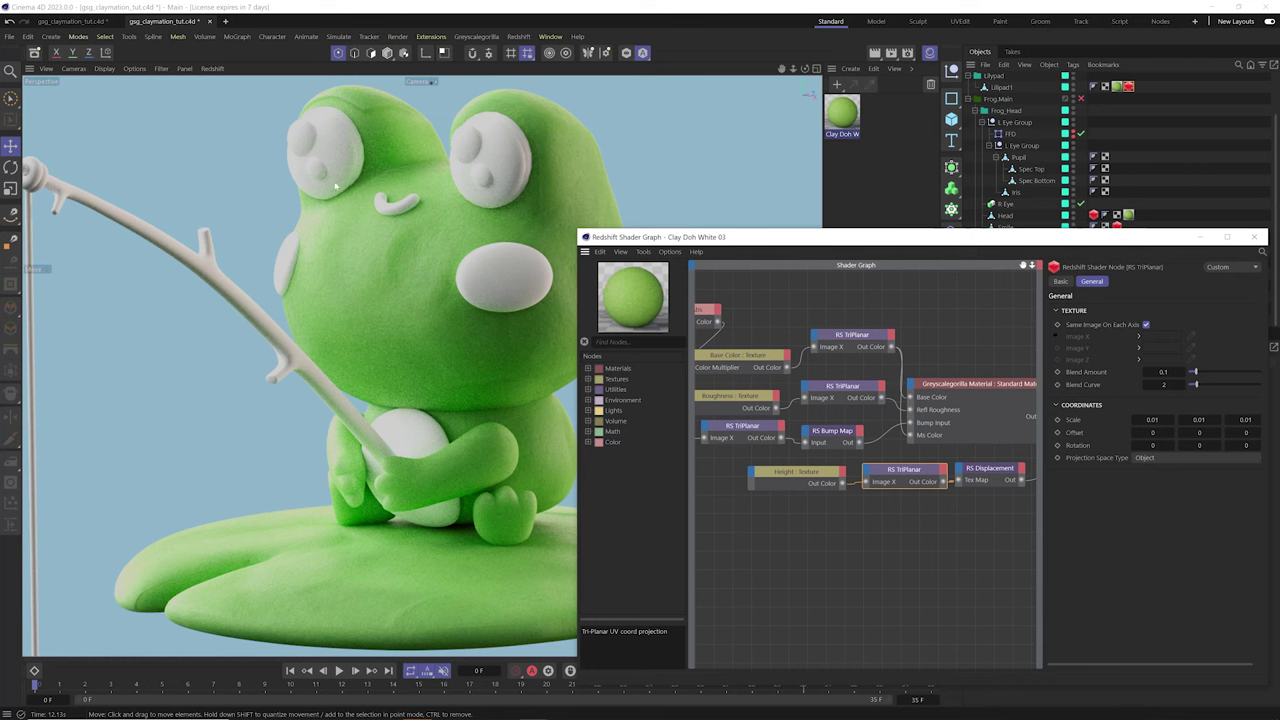
Select the frog's head and switch to Model mode to show its object axis
{"action": "left_click", "coordinate": [376, 116]}
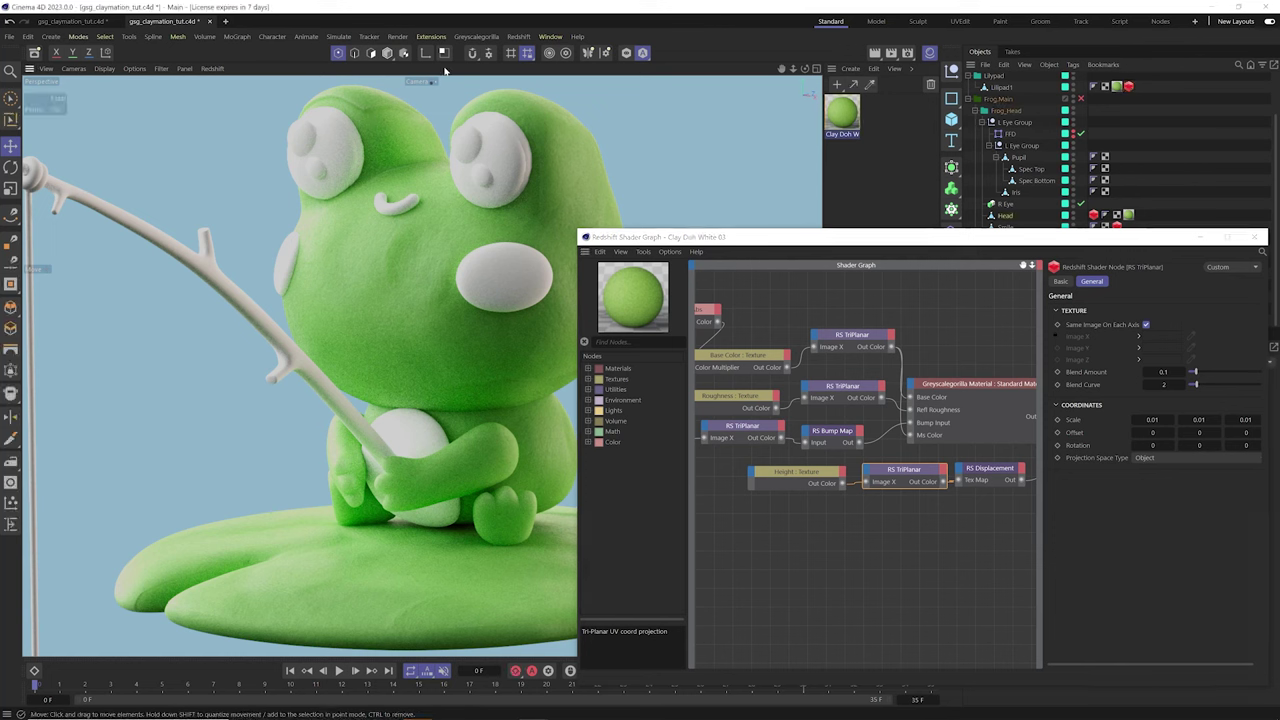
{"action": "left_click", "coordinate": [387, 52]}
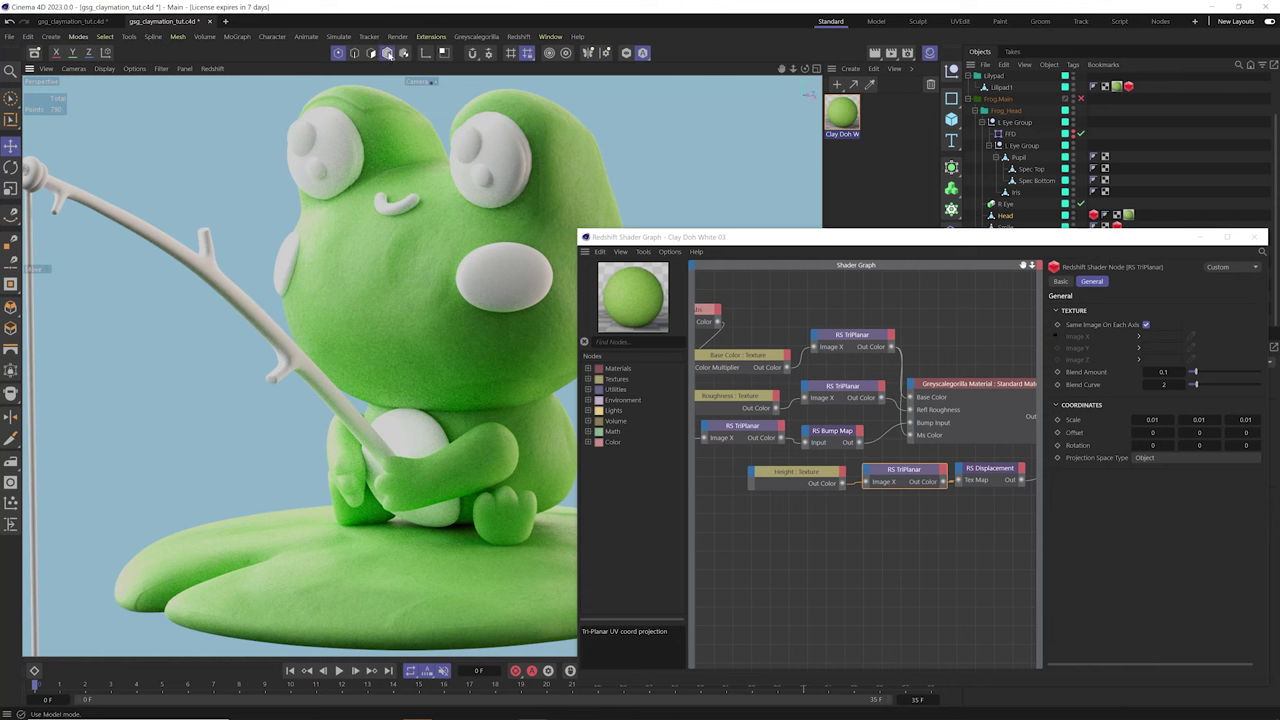
Set the Blend Amount to 0.6 on the Roughness, Normal and Height TriPlanar nodes together
{"action": "left_click", "coordinate": [852, 338]}
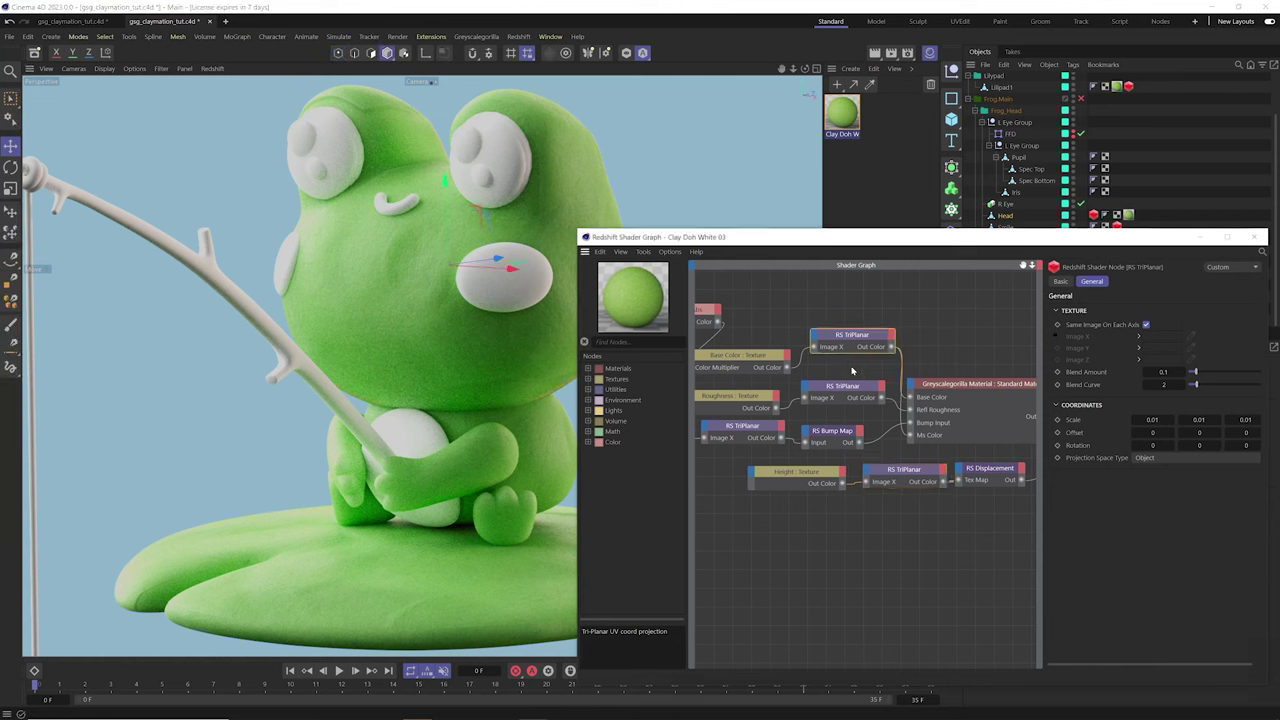
{"action": "left_click", "coordinate": [852, 392]}
{"action": "left_click", "coordinate": [760, 433], "text": "shift"}
{"action": "left_click_drag", "start_coordinate": [898, 502], "coordinate": [916, 474], "text": "shift"}
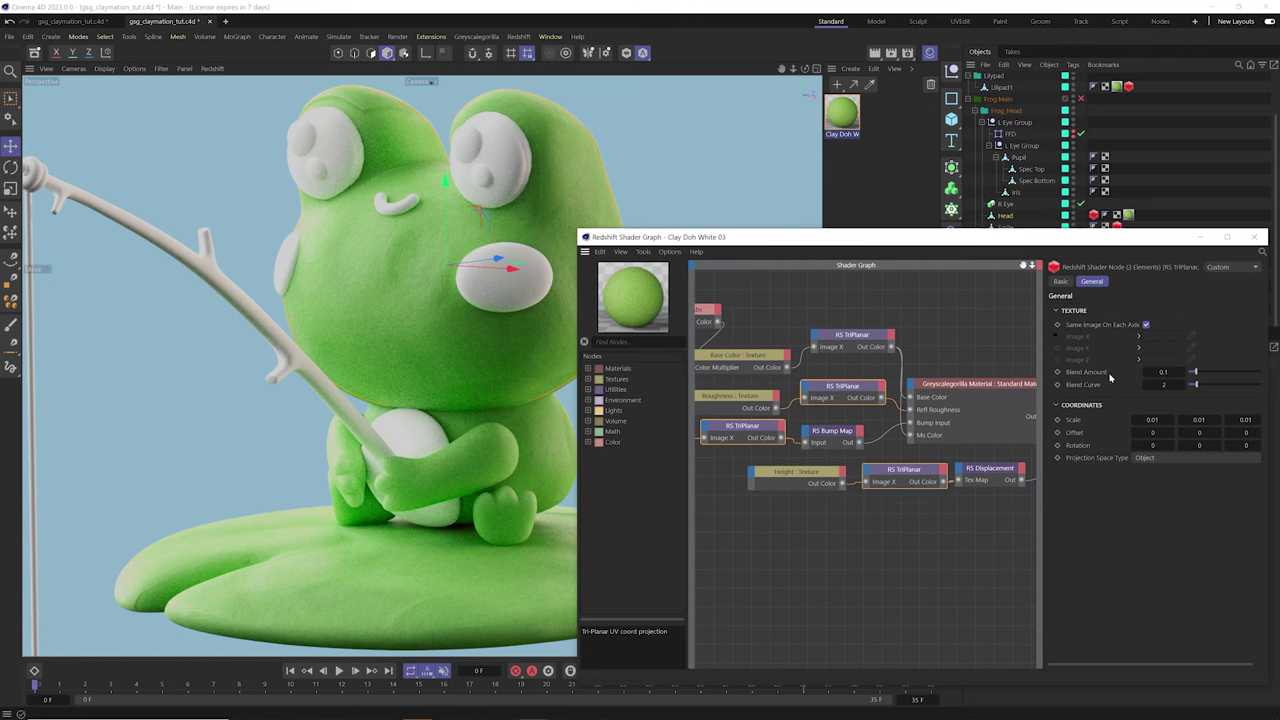
{"action": "left_click_drag", "start_coordinate": [1205, 374], "coordinate": [1229, 372]}
{"action": "left_click", "coordinate": [1163, 371]}
{"action": "type", "text": "0.6"}
{"action": "key", "text": "Return"}
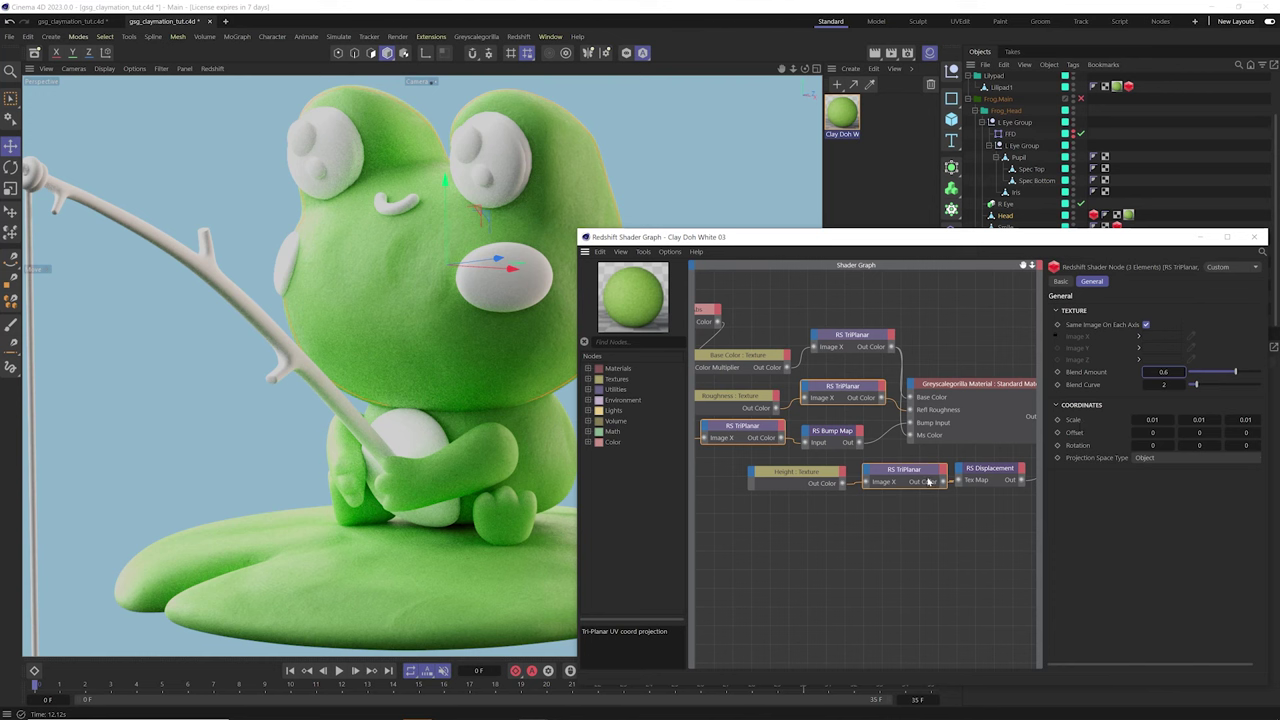
Set the scale of the three selected TriPlanar nodes to 0.025 on every axis
{"action": "left_click", "coordinate": [1155, 419]}
{"action": "key", "text": "Tab"}
{"action": "type", "text": "0.025"}
{"action": "key", "text": "Tab"}
{"action": "type", "text": "0.025"}
Give the Base Color TriPlanar a Blend Amount of 0.6 and a scale of 0.025 on all three axes
{"action": "left_click", "coordinate": [852, 336]}
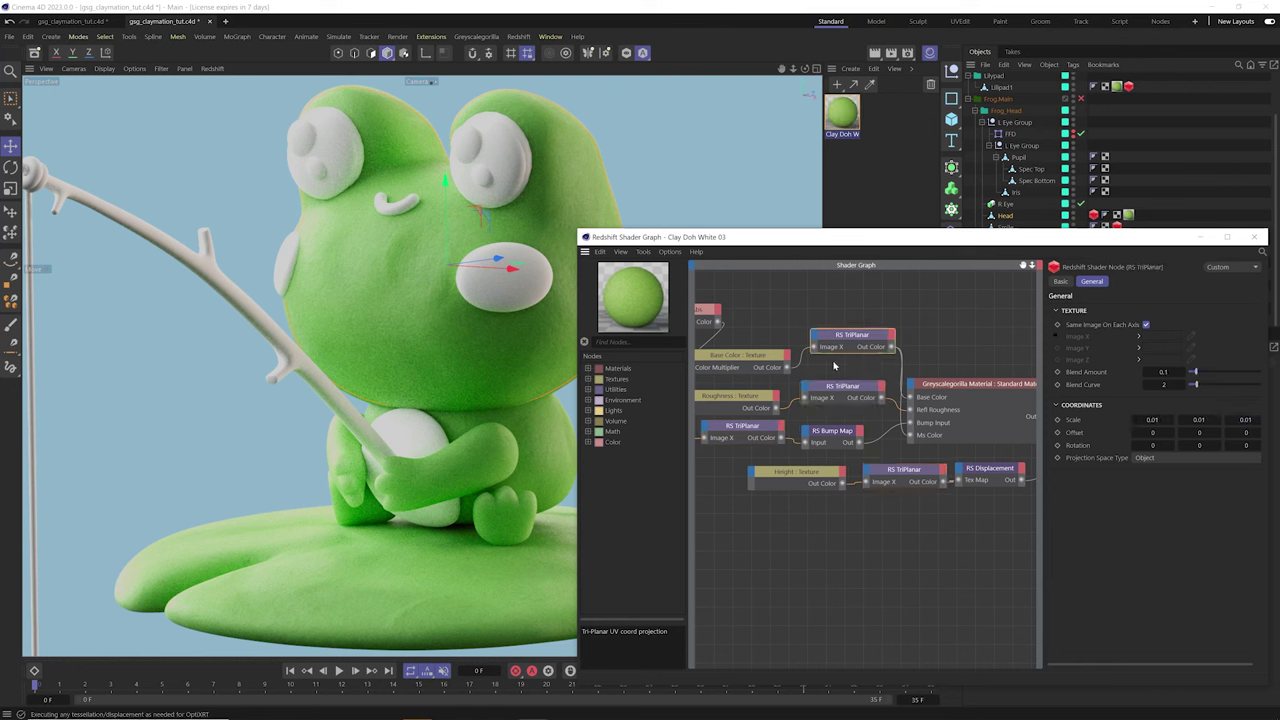
{"action": "left_click", "coordinate": [1163, 371]}
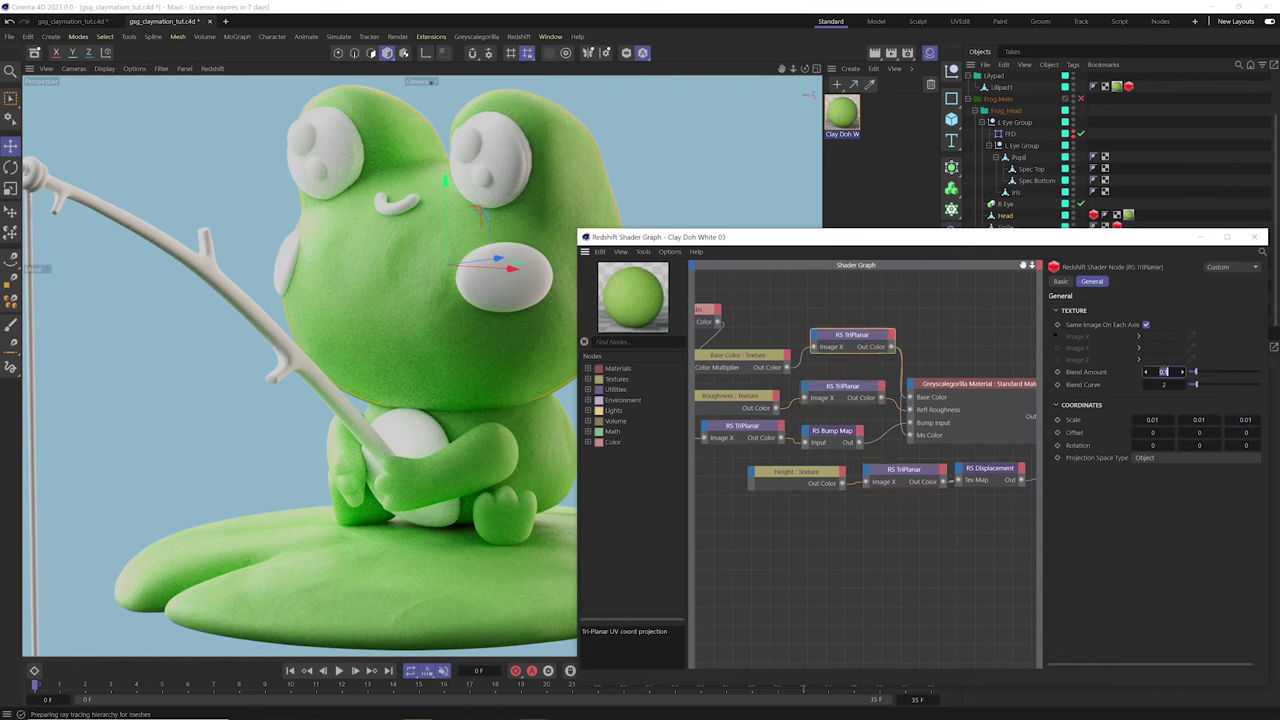
{"action": "type", "text": "0.6"}
{"action": "key", "text": "Return"}
{"action": "left_click", "coordinate": [1153, 420]}
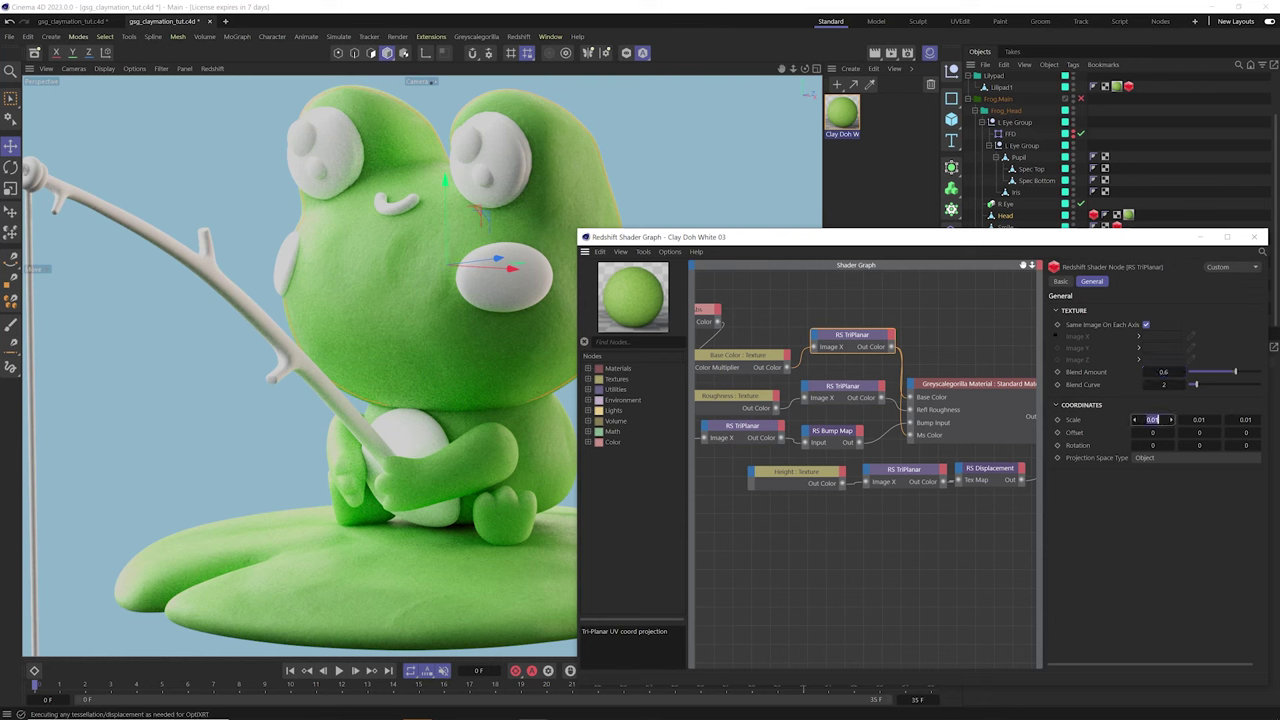
{"action": "type", "text": "0.025"}
{"action": "key", "text": "Tab"}
{"action": "type", "text": "0.025"}
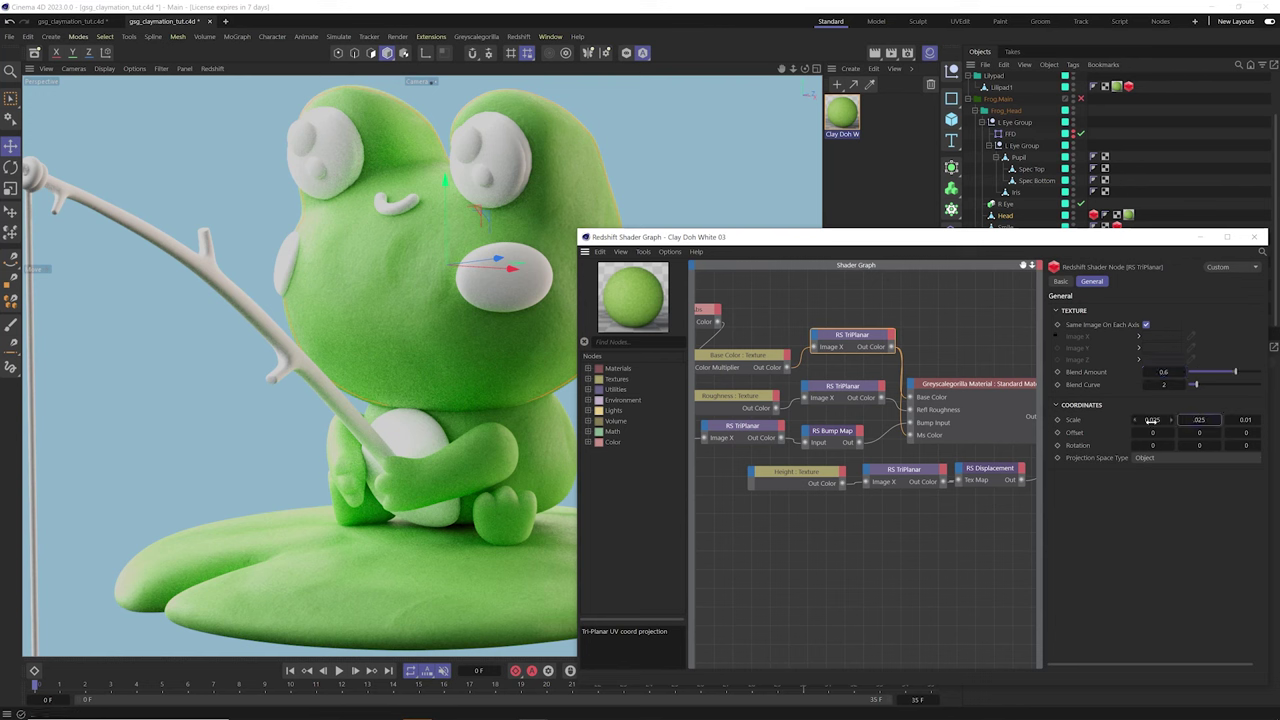
{"action": "key", "text": "Tab"}
{"action": "type", "text": "0.025"}
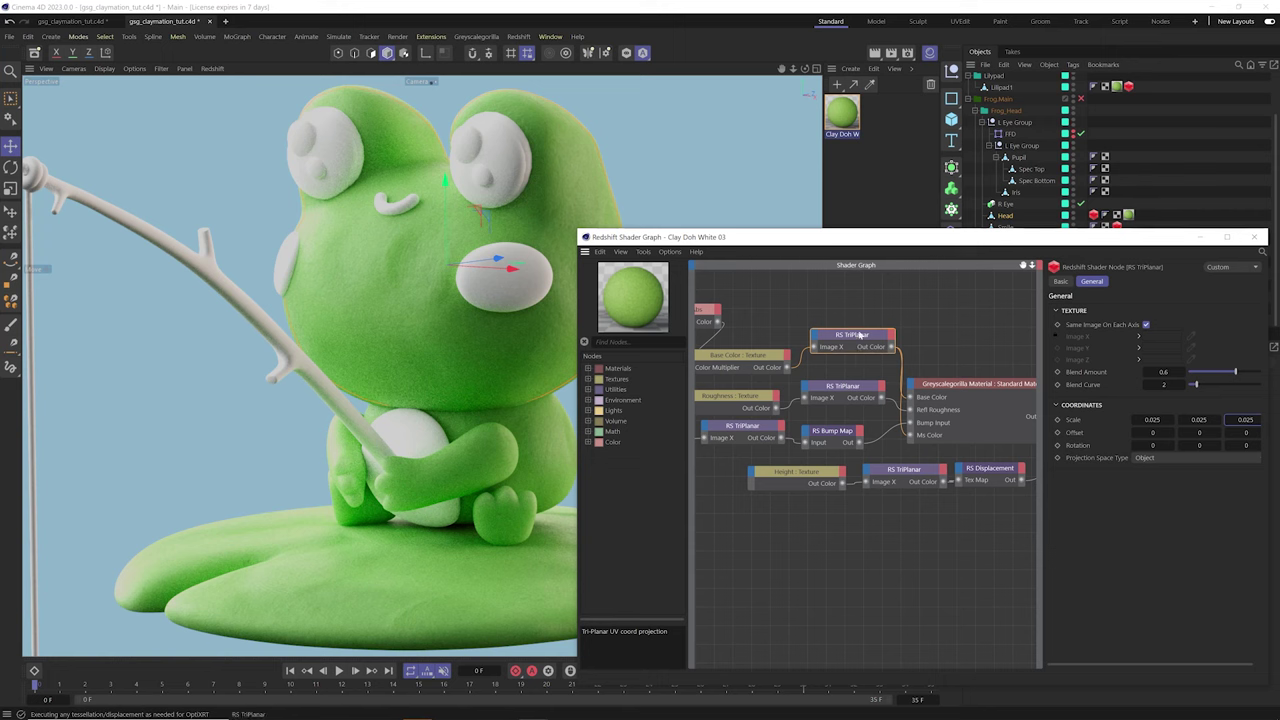
{"action": "key", "text": "Return"}
Check the blend and scale settings of each TriPlanar node in the graph
{"action": "left_click", "coordinate": [842, 388]}
{"action": "left_click", "coordinate": [740, 433]}
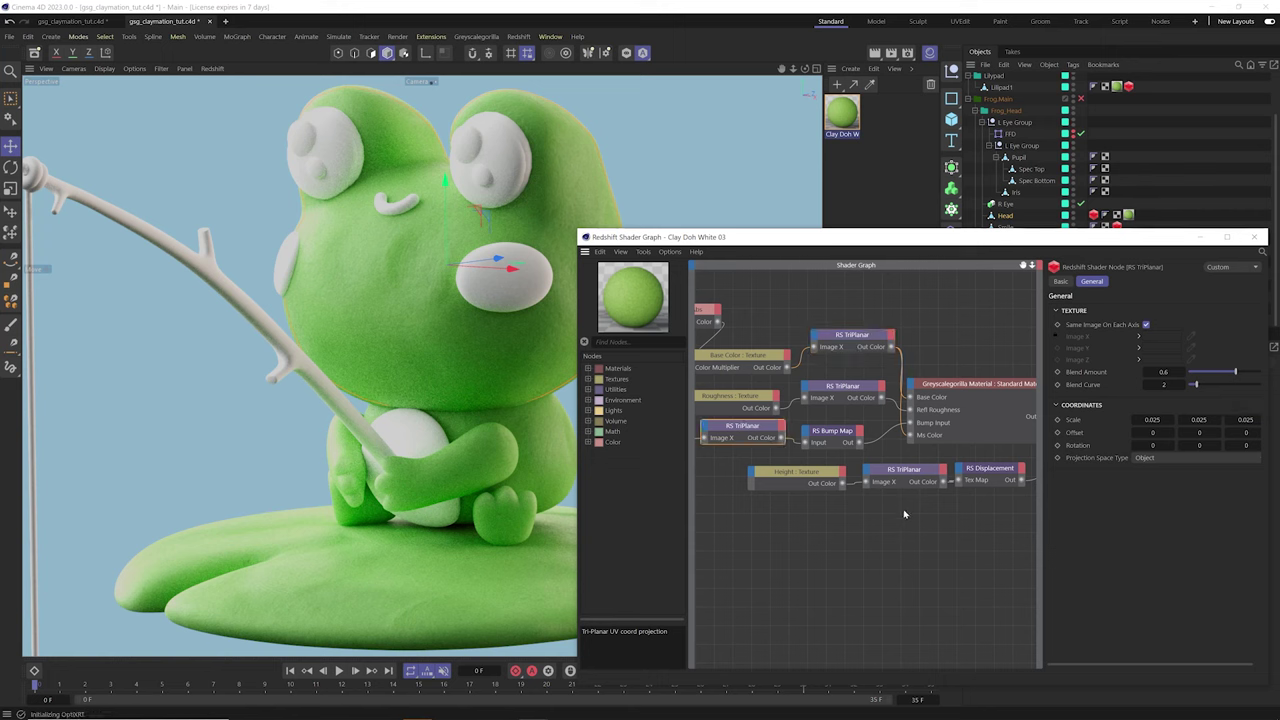
{"action": "left_click", "coordinate": [910, 486]}
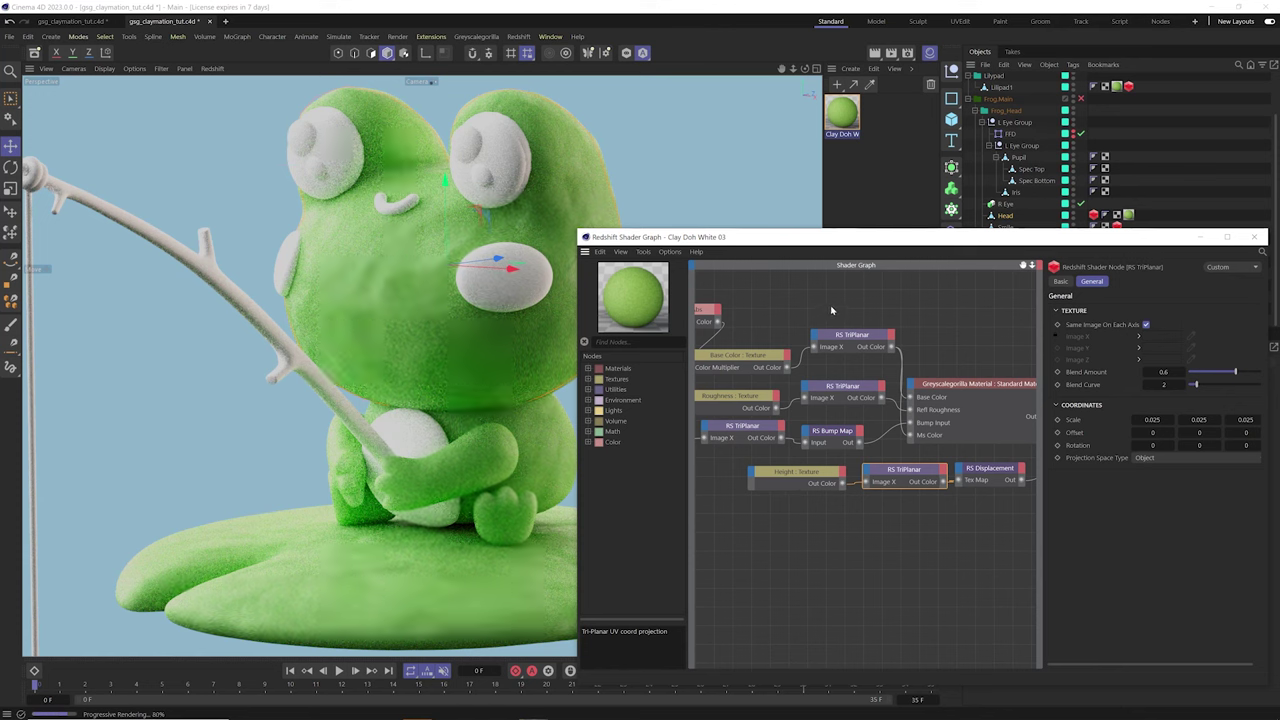
{"action": "left_click", "coordinate": [838, 336]}
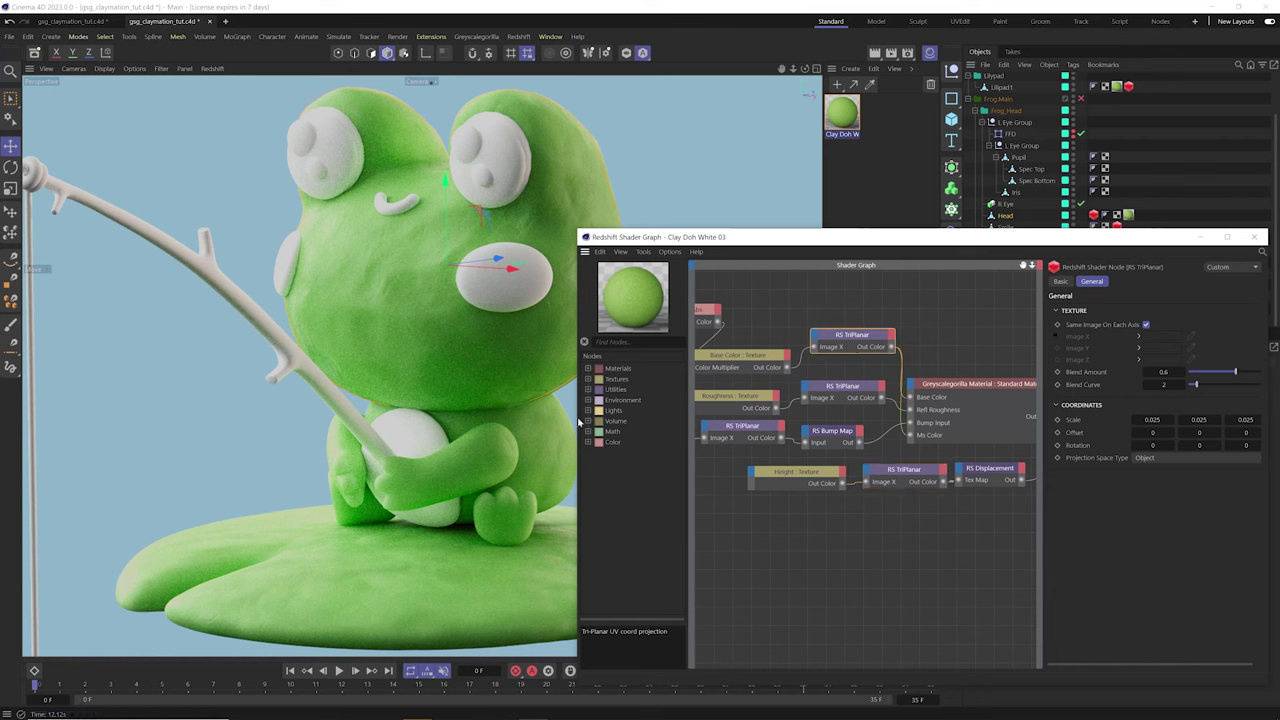
Widen the shader graph window and shift the Color Abs node farther from the Base Color texture
{"action": "left_click_drag", "start_coordinate": [578, 420], "coordinate": [450, 420]}
{"action": "middle_click_drag", "start_coordinate": [681, 470], "coordinate": [760, 486]}
{"action": "left_click", "coordinate": [710, 322]}
{"action": "left_click_drag", "start_coordinate": [710, 322], "coordinate": [692, 322]}
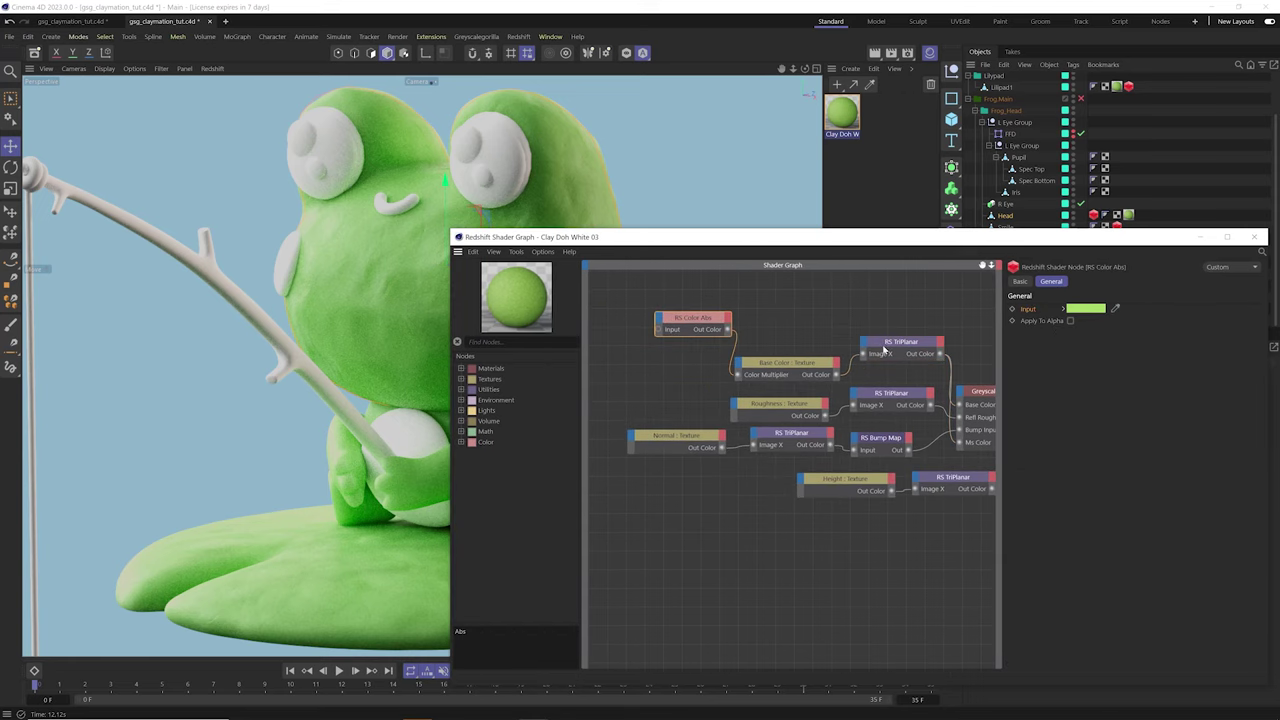
{"action": "left_click", "coordinate": [886, 395]}
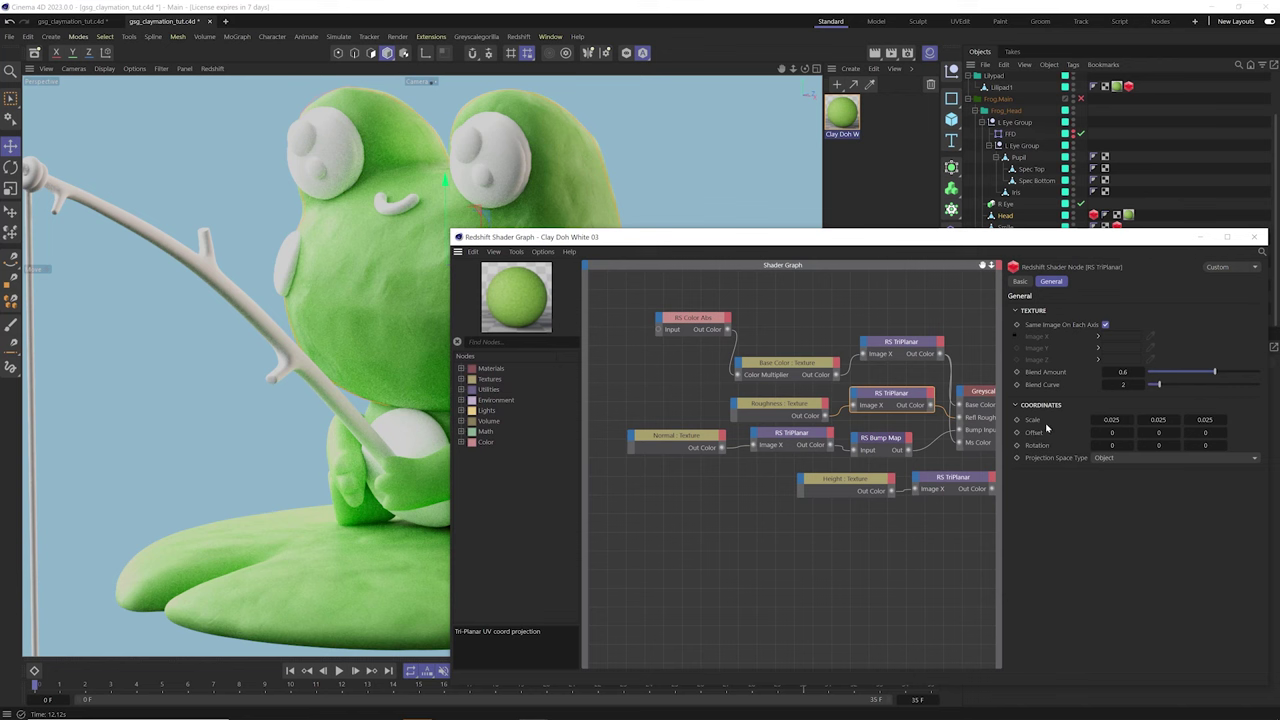
Add a Constant node to the empty area beside the Base Color texture
{"action": "left_click", "coordinate": [625, 363]}
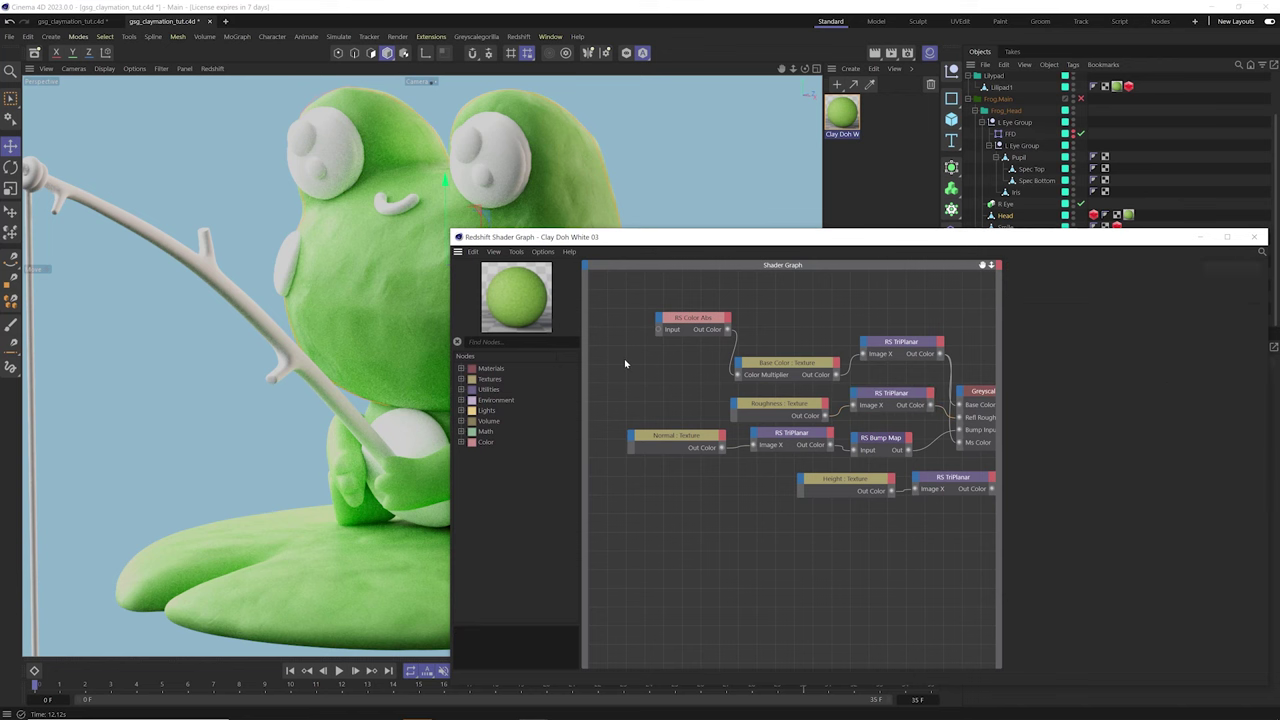
{"action": "key", "text": "Tab"}
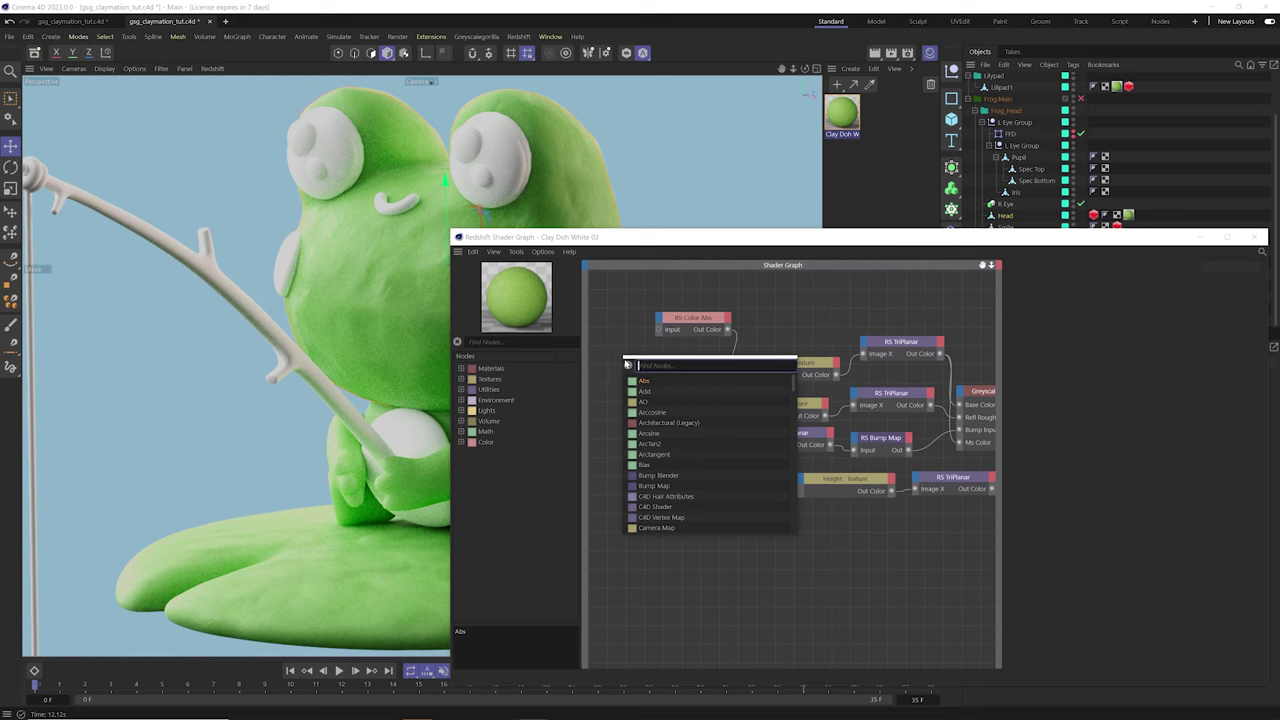
{"action": "type", "text": "con"}
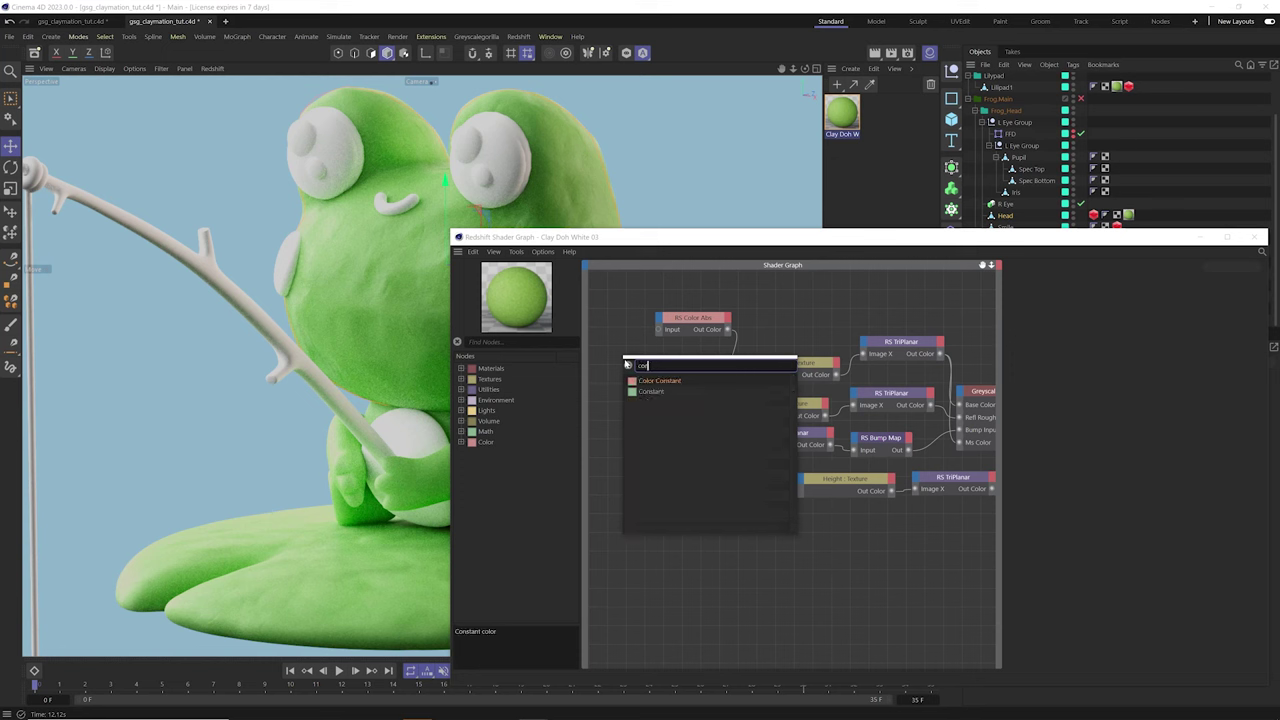
{"action": "key", "text": "Down"}
{"action": "key", "text": "Return"}
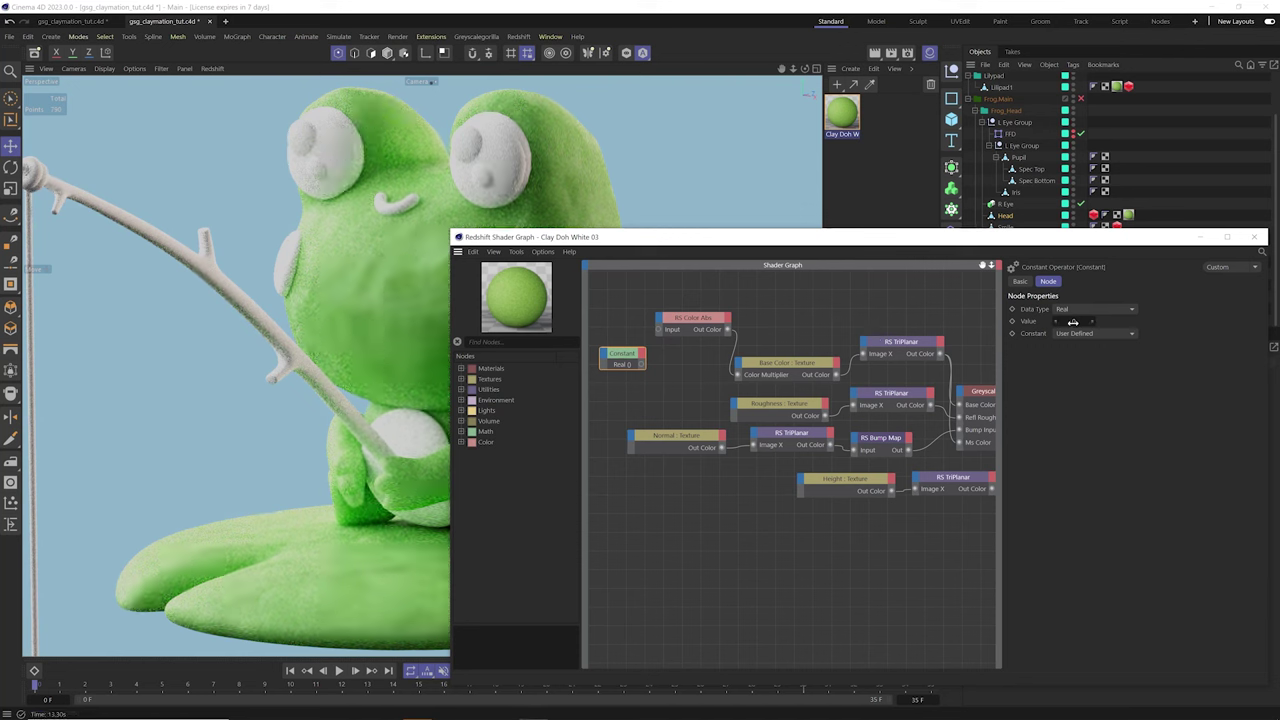
Try the Vector data type on the Constant node, then return it to Real
{"action": "left_click", "coordinate": [895, 342]}
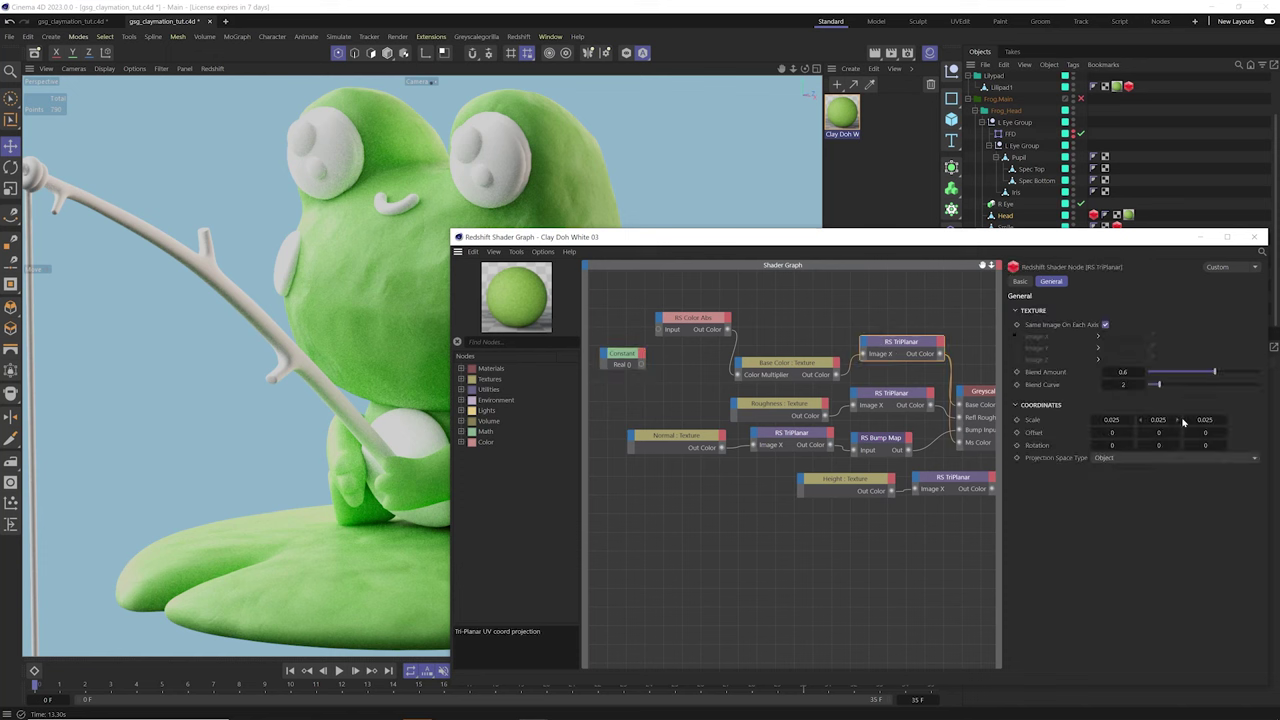
{"action": "left_click_drag", "start_coordinate": [631, 325], "coordinate": [623, 376]}
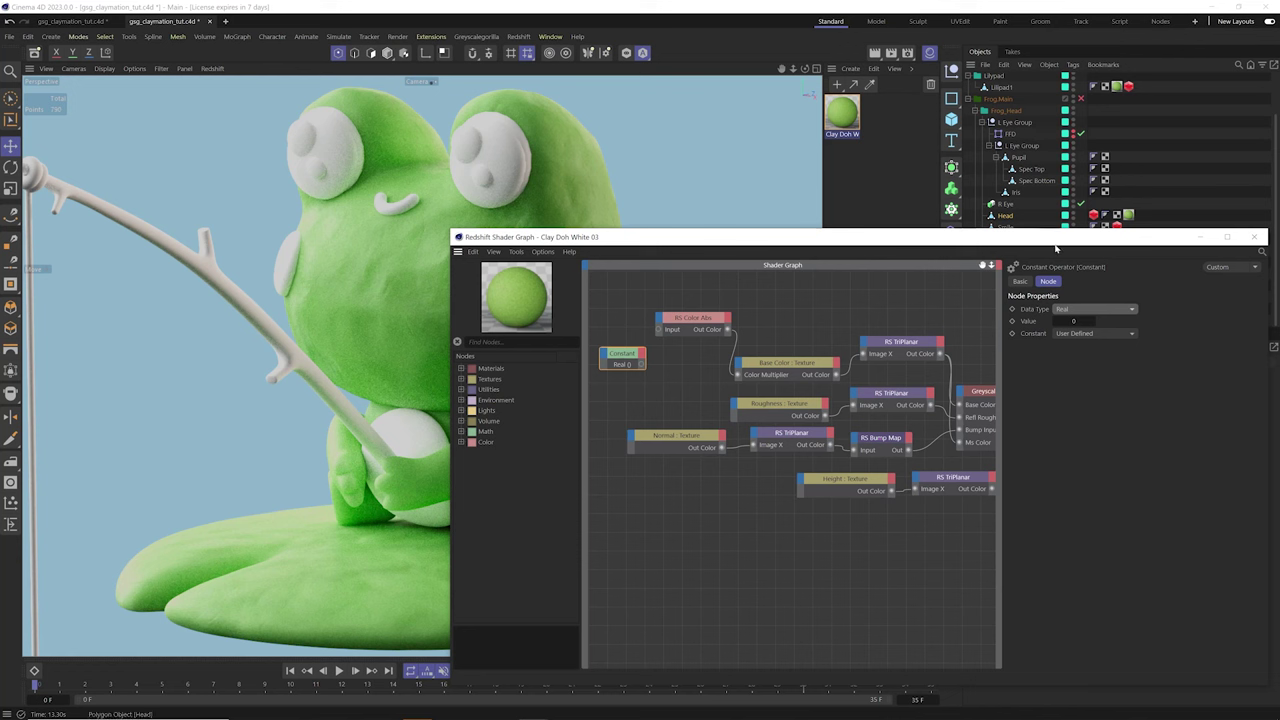
{"action": "left_click", "coordinate": [1095, 309]}
{"action": "left_click", "coordinate": [1075, 374]}
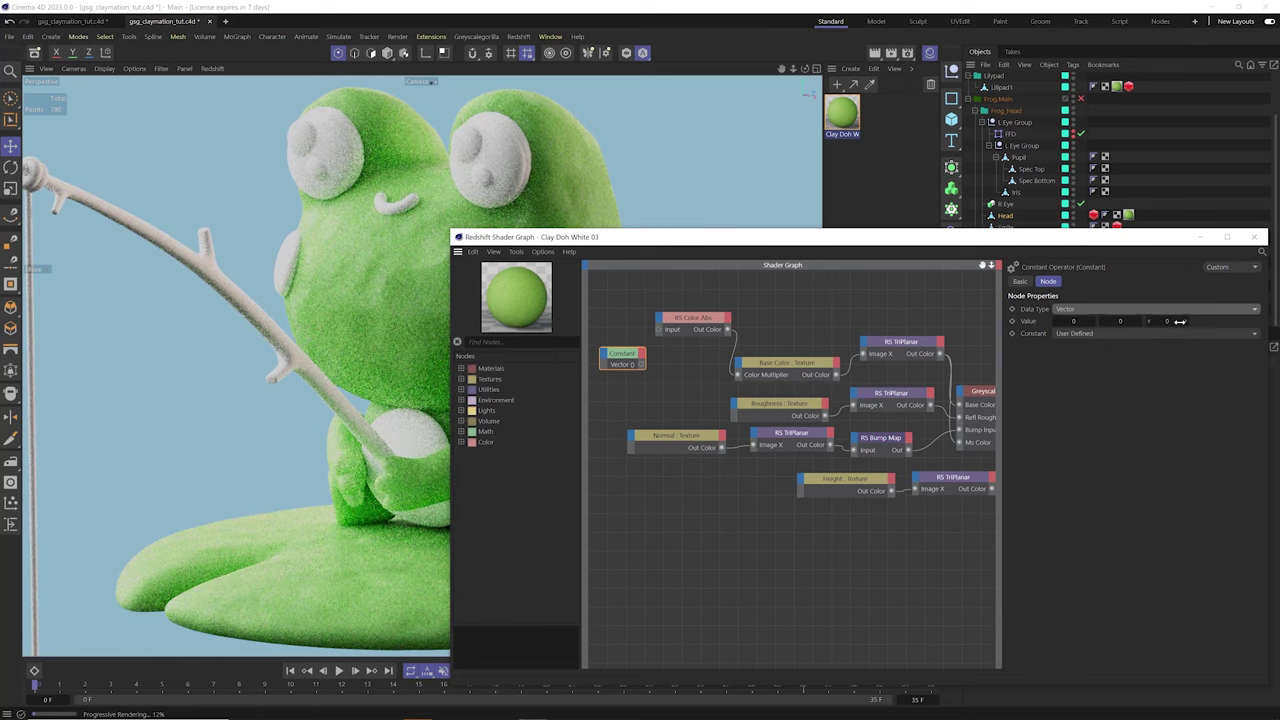
{"action": "left_click", "coordinate": [1090, 309]}
{"action": "left_click", "coordinate": [1073, 348]}
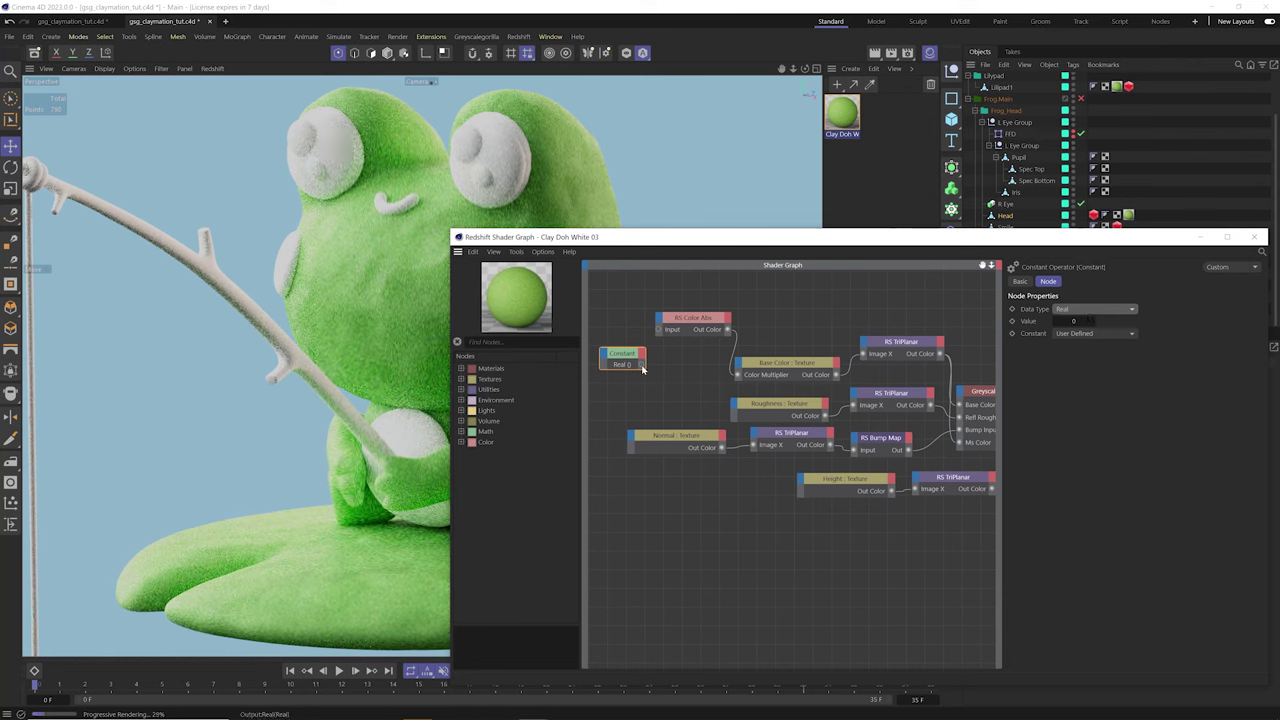
Connect the Constant node's output to the Scale input of the Base Color TriPlanar
{"action": "left_click", "coordinate": [905, 345]}
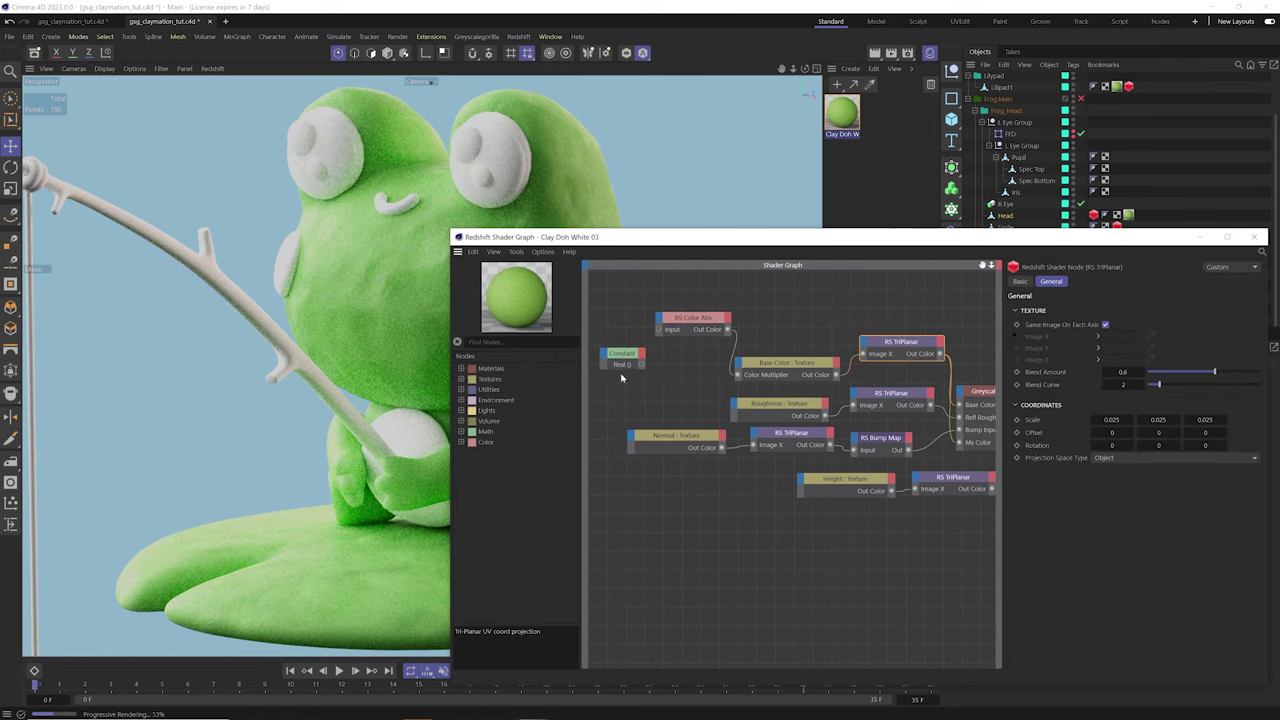
{"action": "left_click_drag", "start_coordinate": [643, 366], "coordinate": [909, 332]}
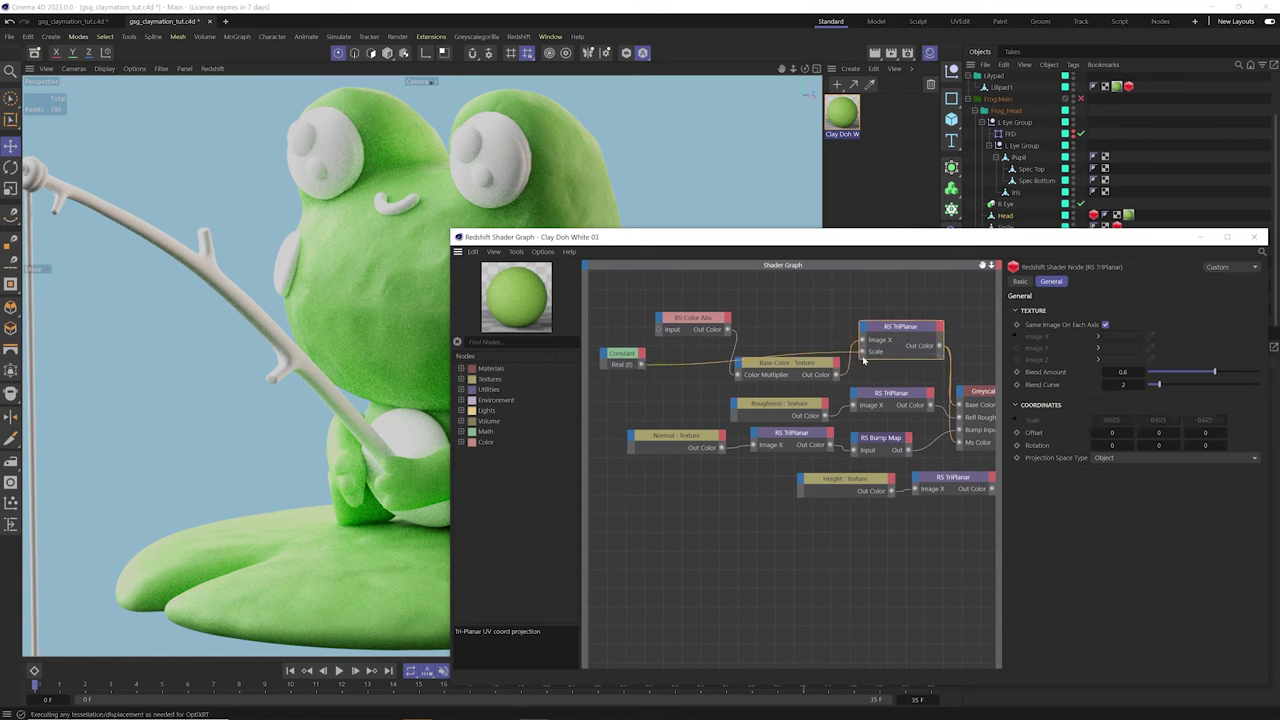
Connect the Constant node's output to the Scale inputs of the Roughness, Normal and Height TriPlanar nodes
{"action": "left_click_drag", "start_coordinate": [647, 366], "coordinate": [925, 408]}
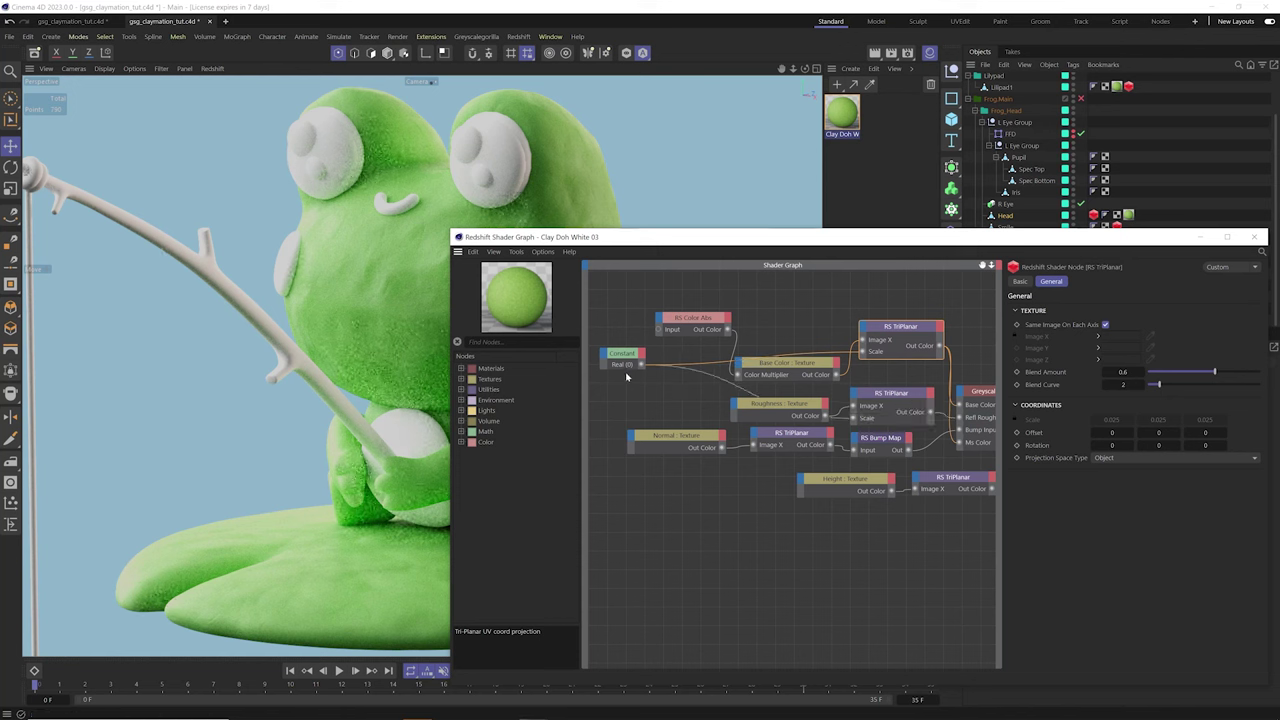
{"action": "left_click_drag", "start_coordinate": [645, 366], "coordinate": [983, 486]}
Set the Constant node's value to 0.025 and check the scale on the connected TriPlanar nodes
{"action": "left_click", "coordinate": [622, 353]}
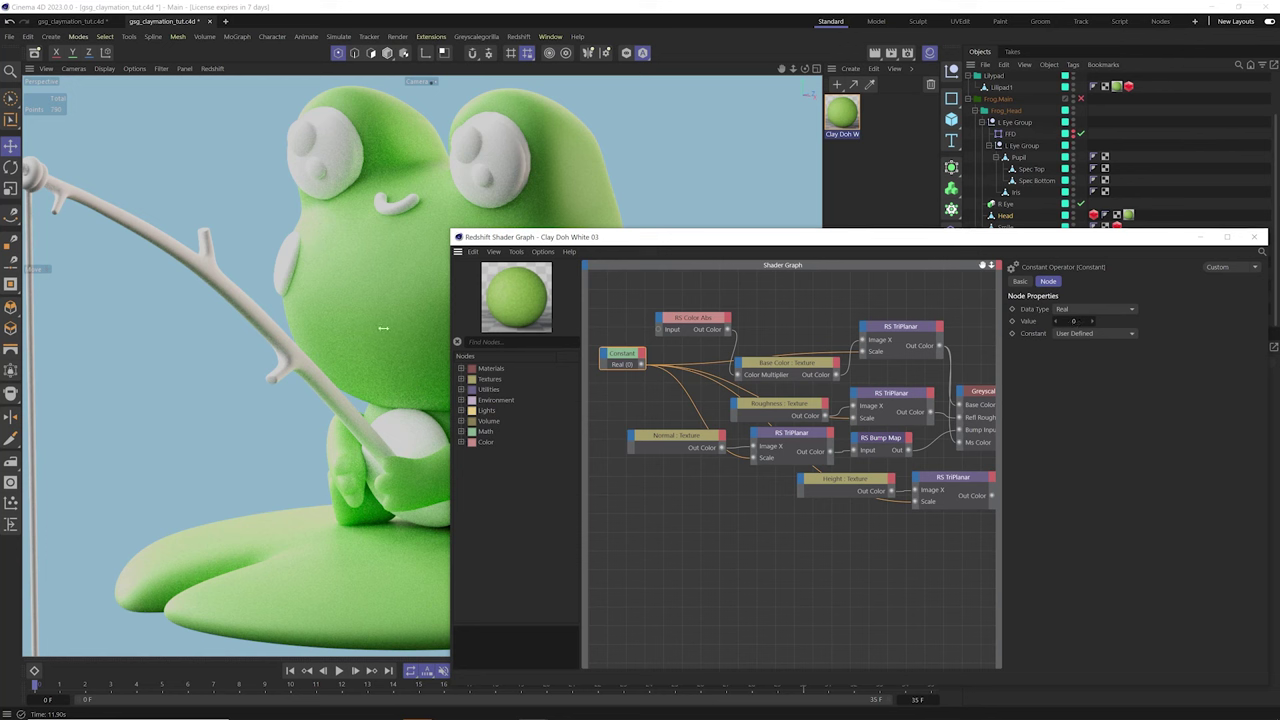
{"action": "left_click", "coordinate": [1073, 321]}
{"action": "type", "text": ".02"}
{"action": "key", "text": "Return"}
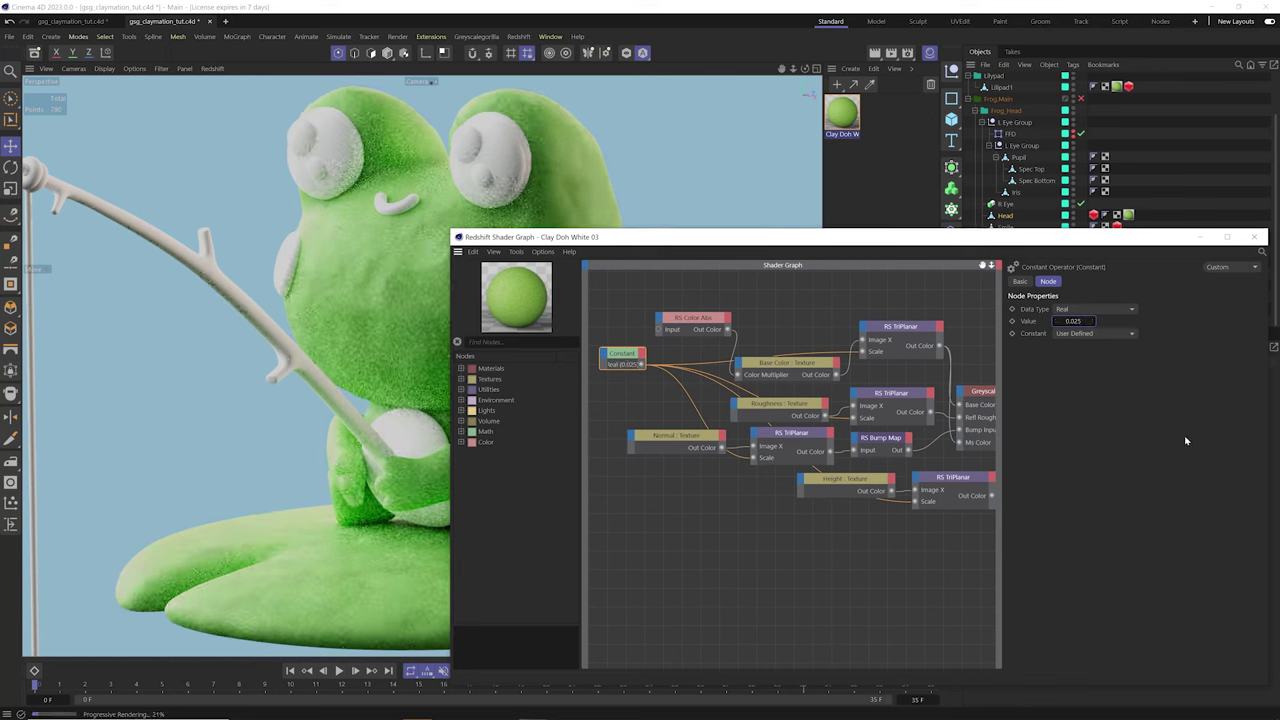
{"action": "left_click", "coordinate": [906, 342]}
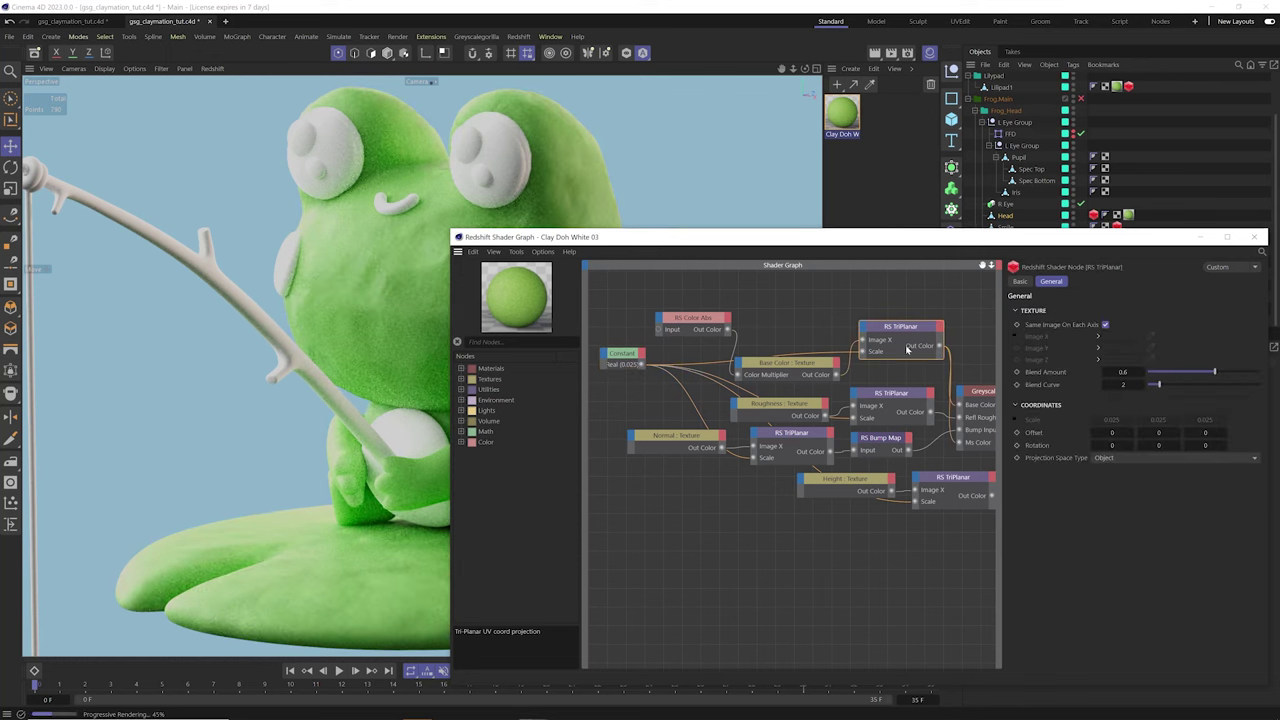
{"action": "left_click", "coordinate": [790, 445]}
{"action": "left_click", "coordinate": [876, 405]}
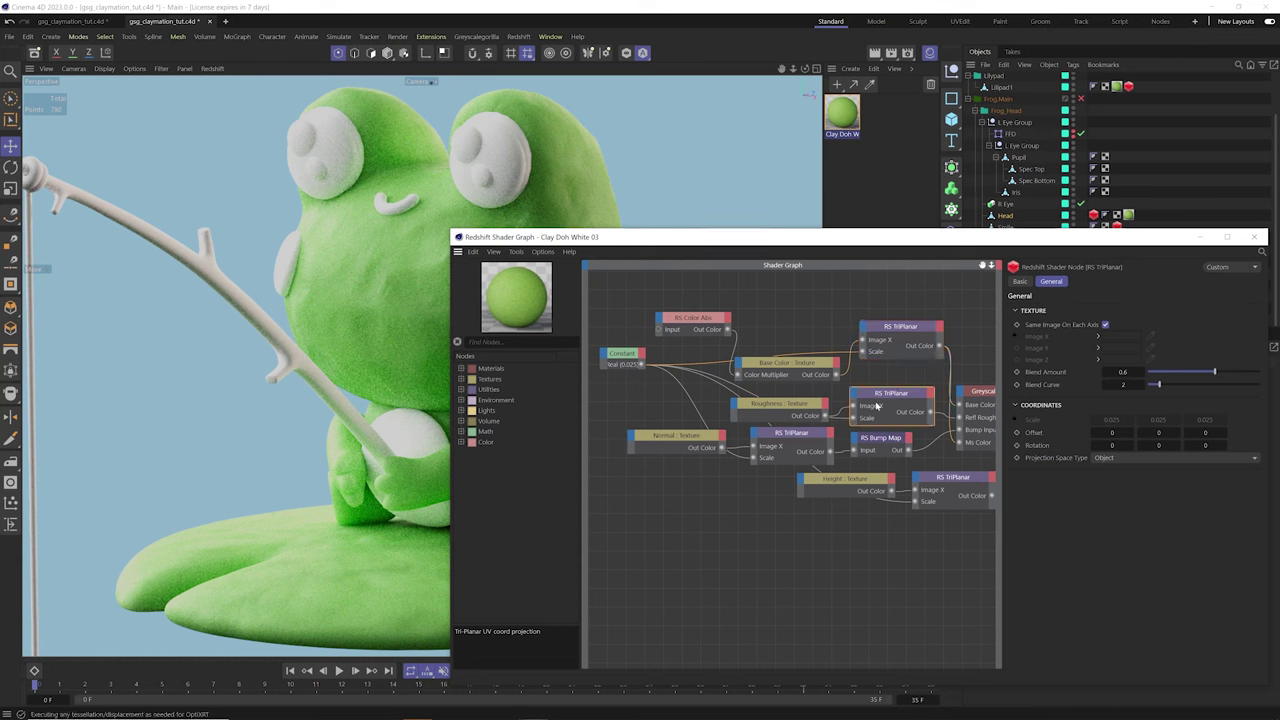
{"action": "left_click", "coordinate": [952, 479]}
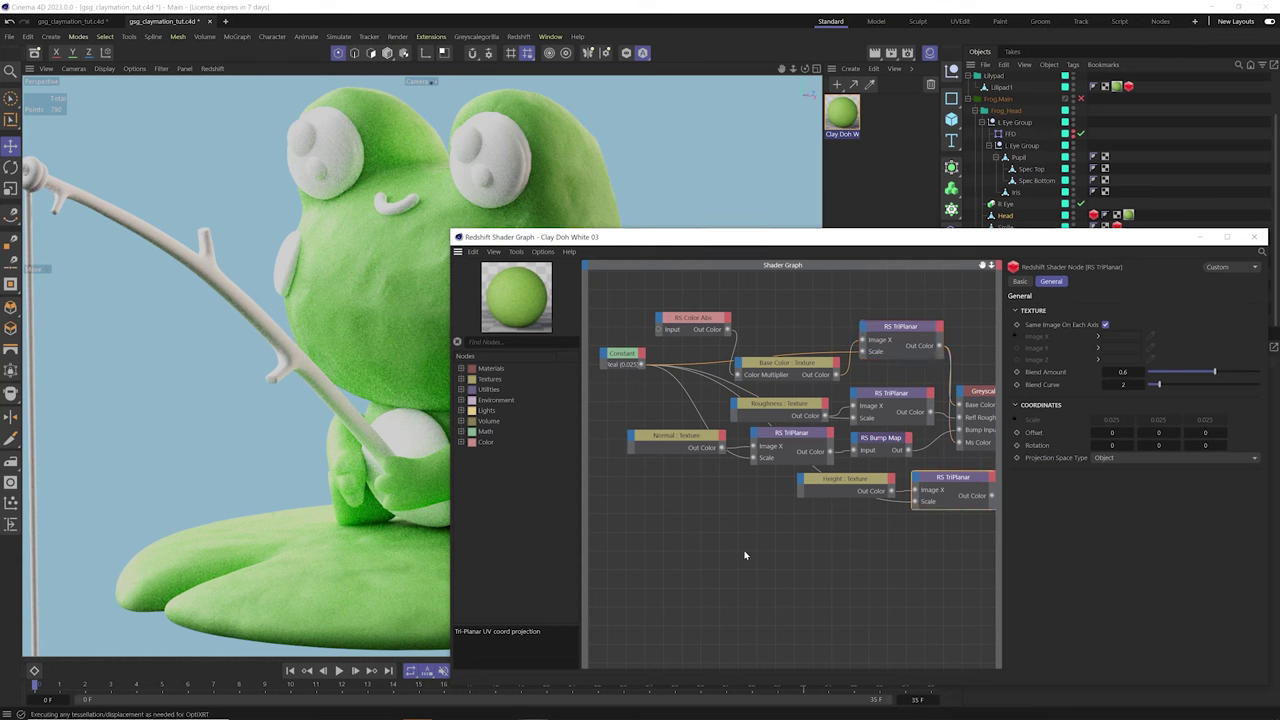
Rename the Constant node as Scale
{"action": "left_click", "coordinate": [622, 356]}
{"action": "left_click", "coordinate": [1019, 281]}
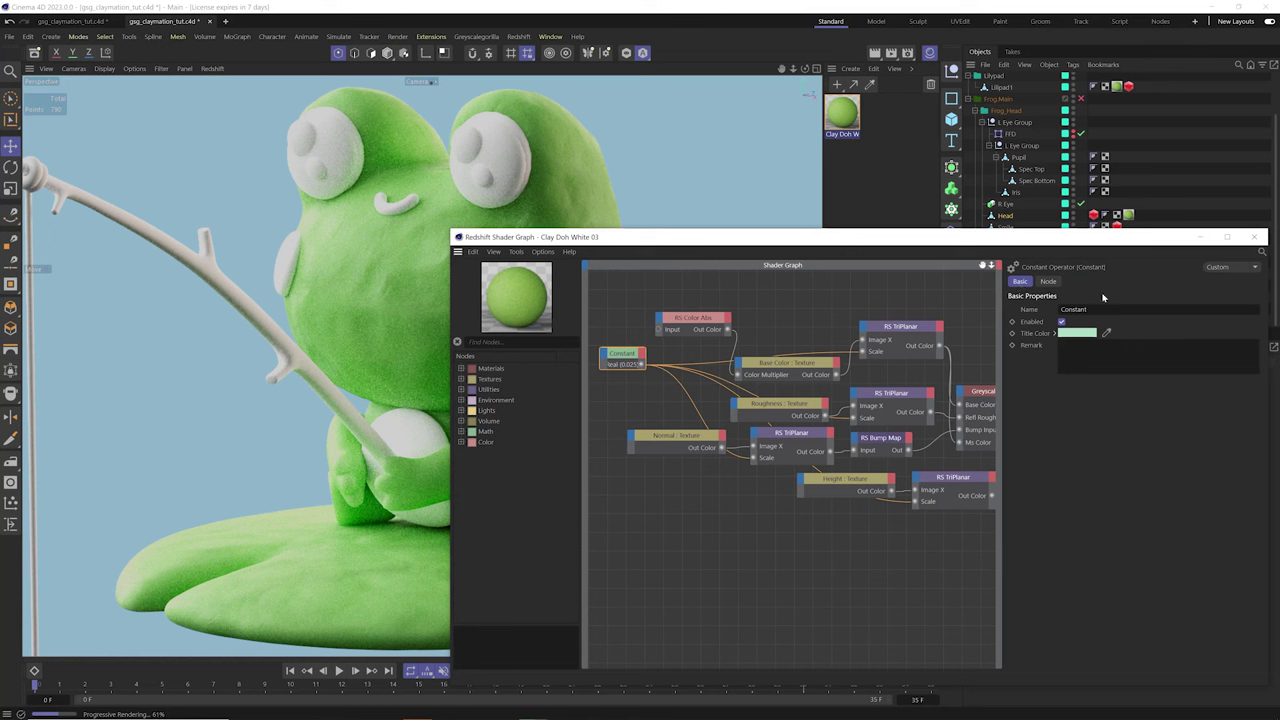
{"action": "type", "text": "Scale"}
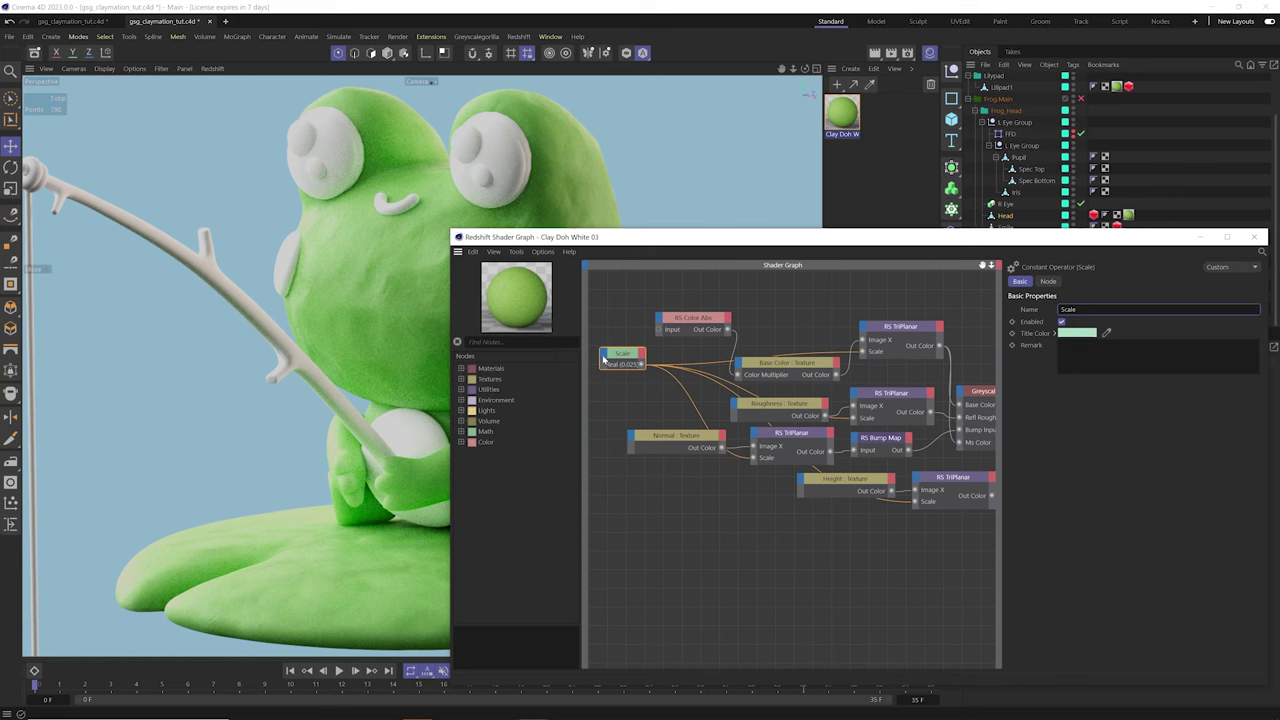
{"action": "left_click", "coordinate": [613, 357]}
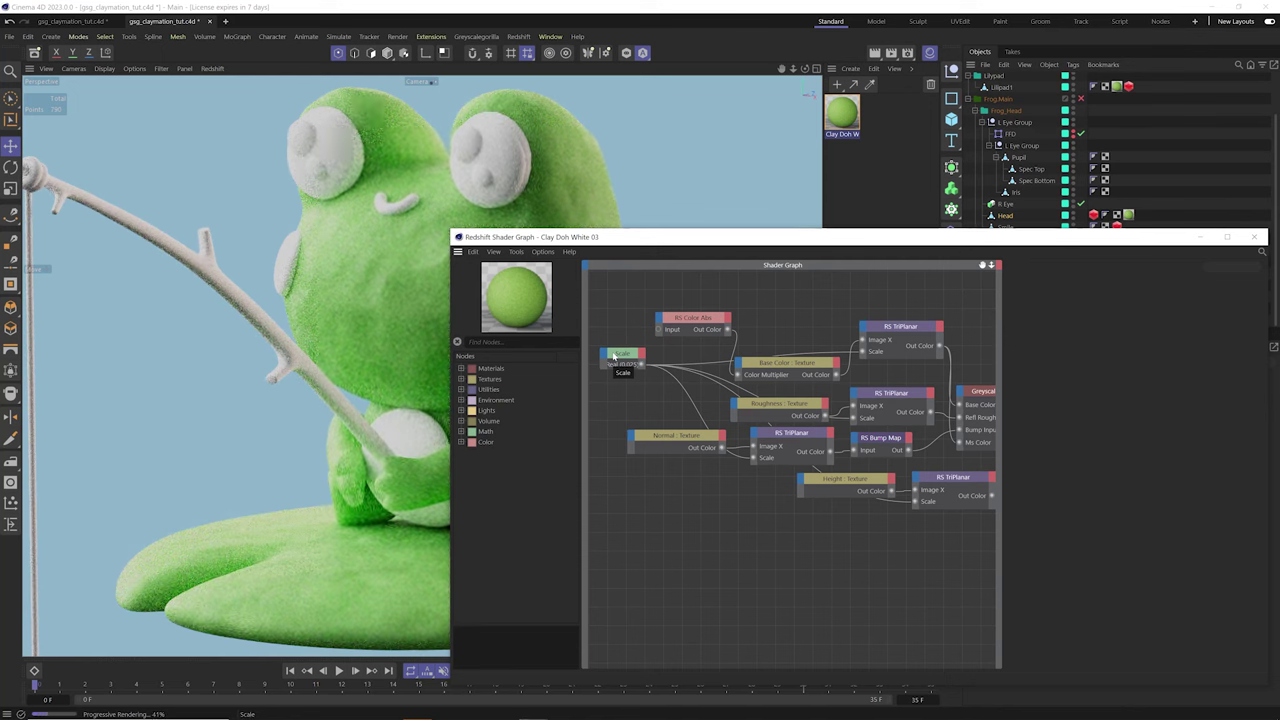
{"action": "left_click", "coordinate": [616, 356]}
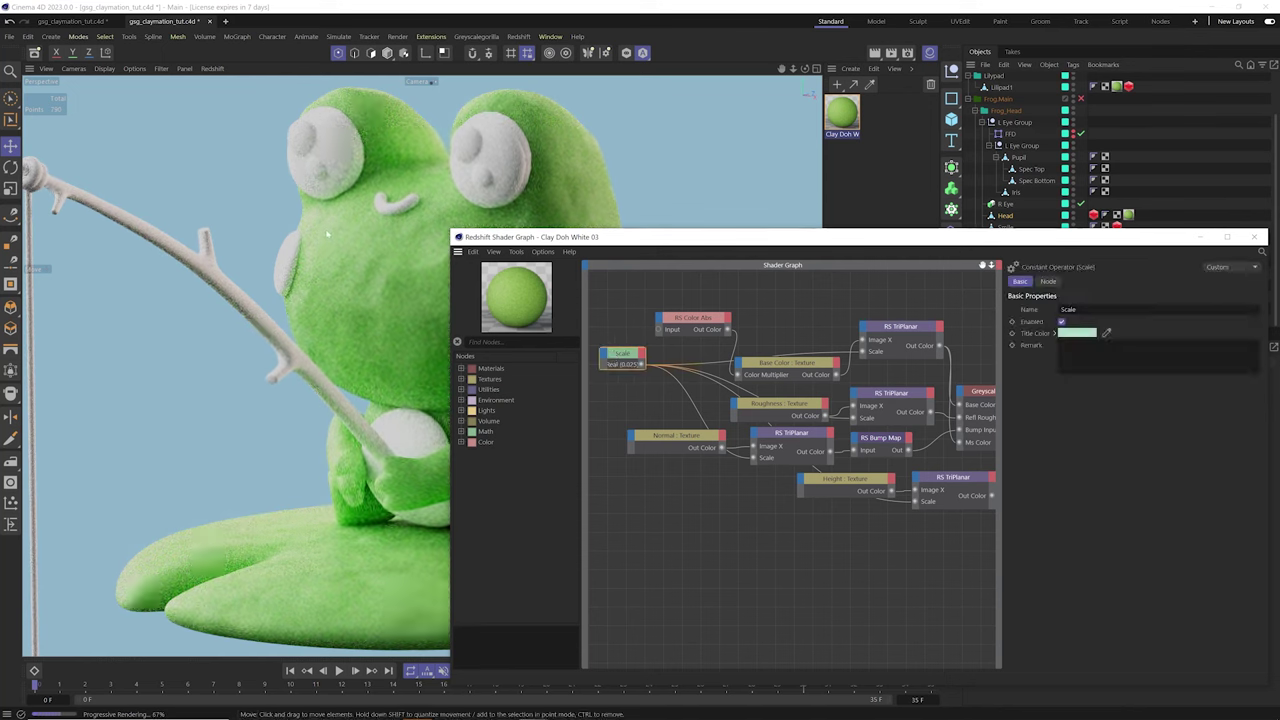
Set the offset of all four TriPlanar nodes together to 50, 20 and 80
{"action": "left_click_drag", "start_coordinate": [700, 237], "coordinate": [768, 230]}
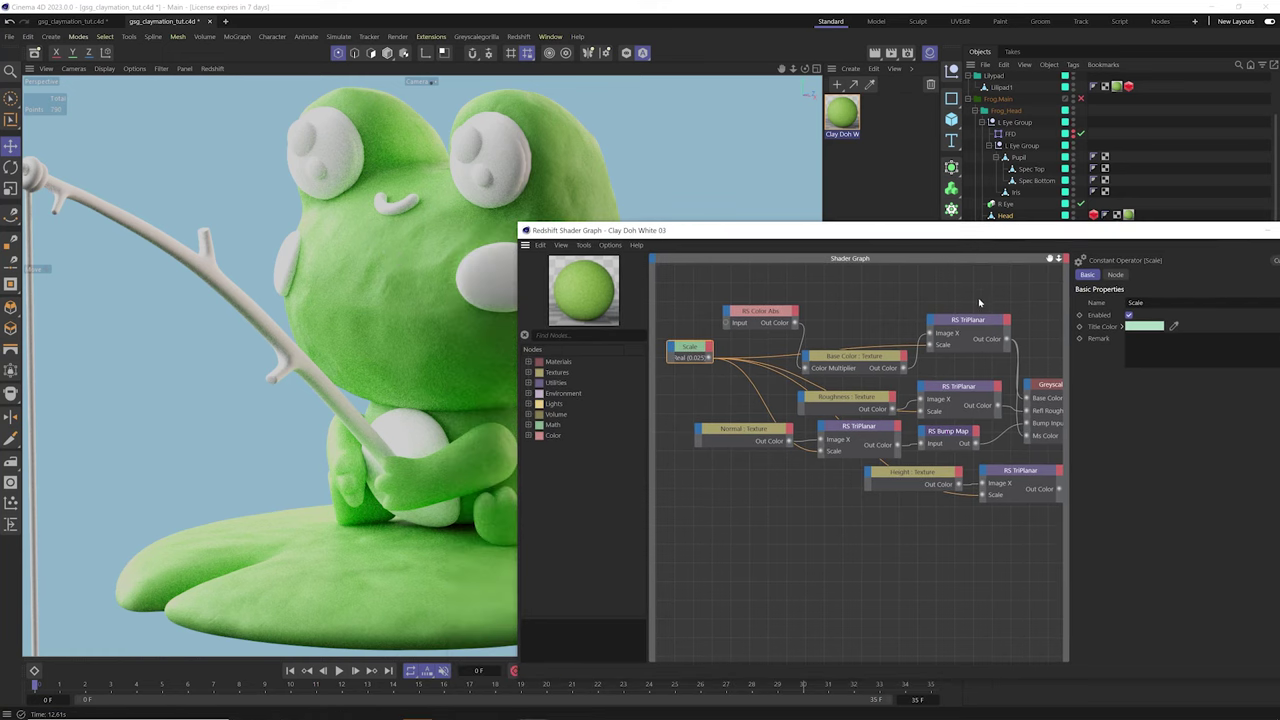
{"action": "left_click", "coordinate": [968, 325]}
{"action": "left_click", "coordinate": [955, 385], "text": "shift"}
{"action": "left_click", "coordinate": [840, 447], "text": "shift"}
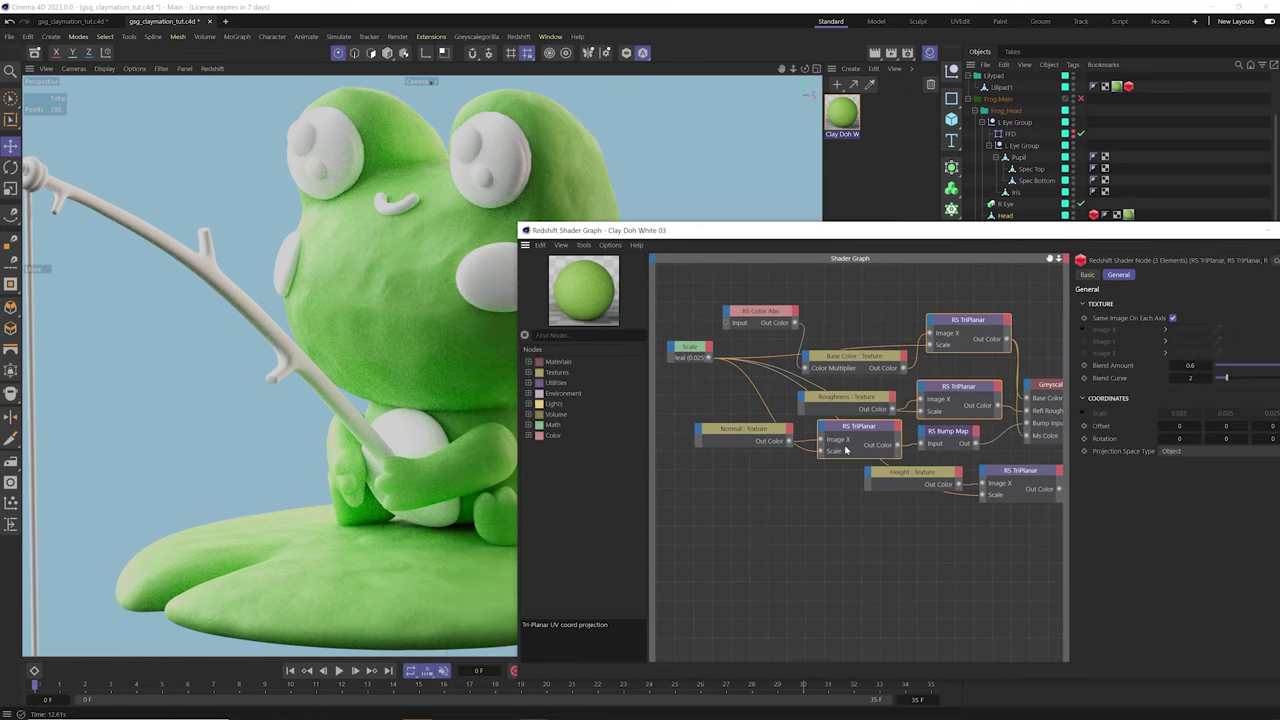
{"action": "left_click", "coordinate": [1016, 486], "text": "shift"}
{"action": "left_click_drag", "start_coordinate": [900, 230], "coordinate": [825, 267]}
{"action": "left_click_drag", "start_coordinate": [443, 260], "coordinate": [320, 388]}
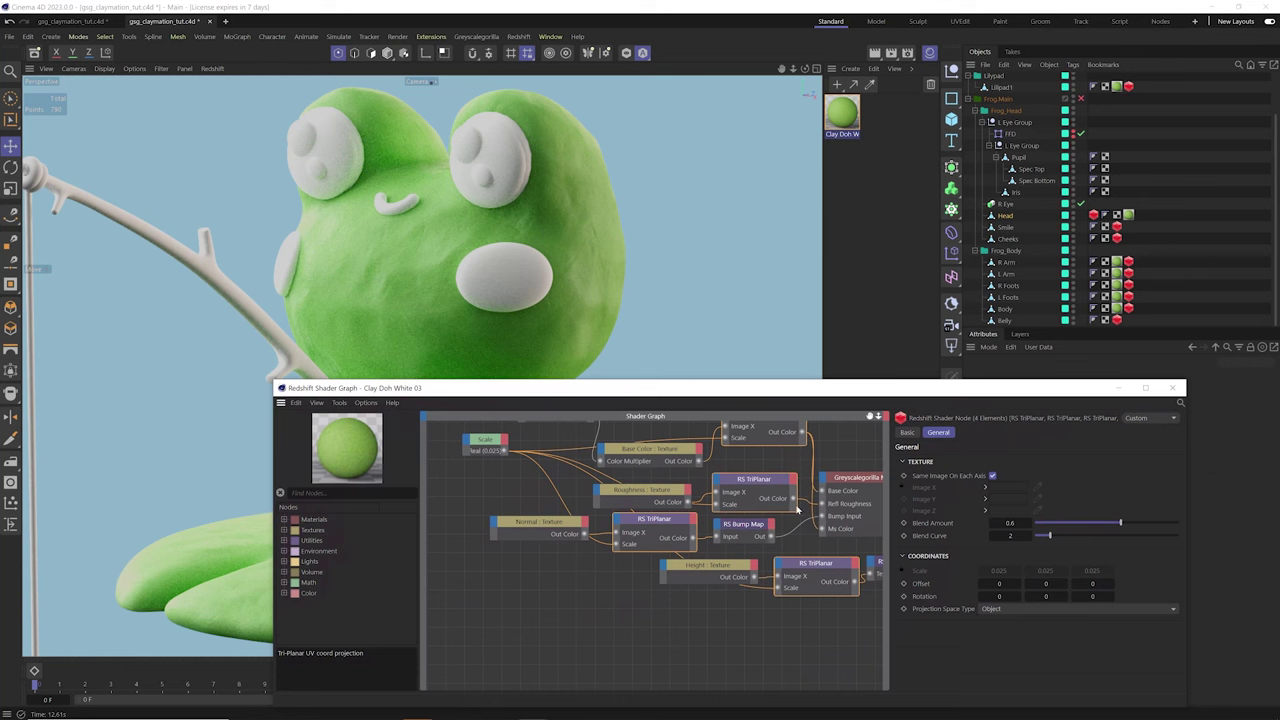
{"action": "left_click", "coordinate": [999, 583]}
{"action": "key", "text": "Tab"}
{"action": "type", "text": "20"}
{"action": "key", "text": "Tab"}
{"action": "type", "text": "80"}
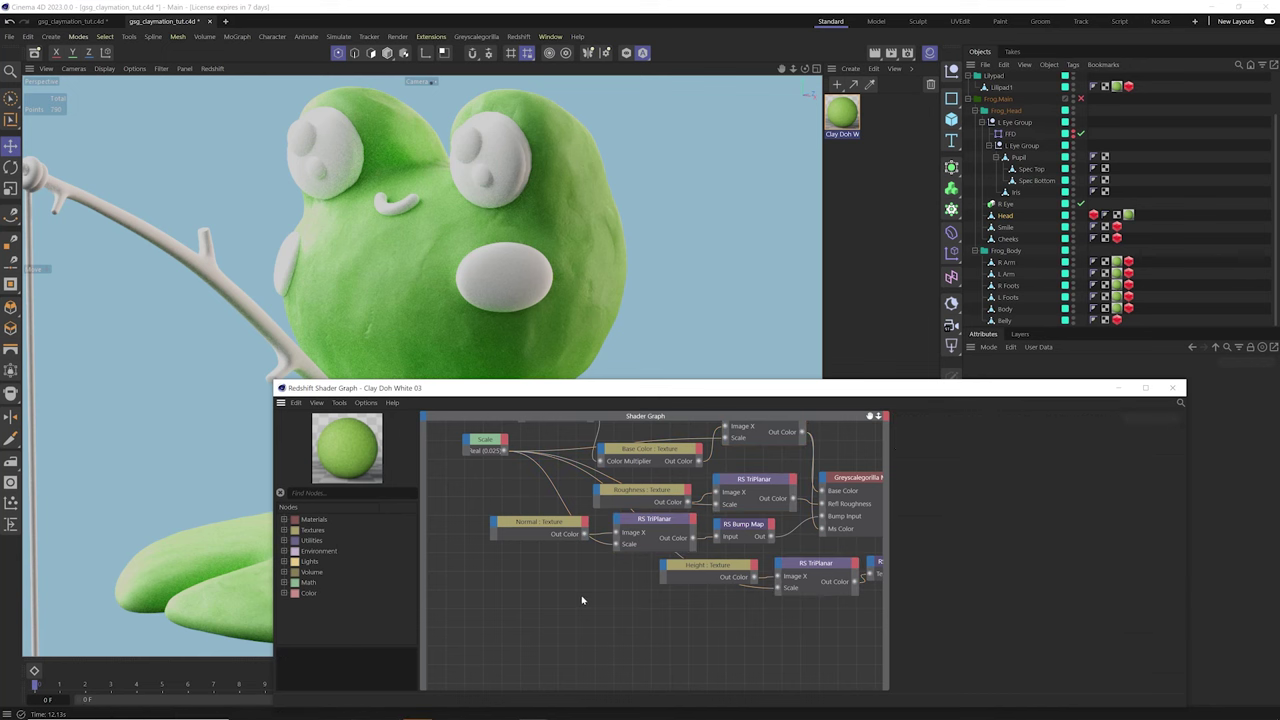
Check the offset on individual TriPlanar nodes and shift the Scale node slightly closer to the Base Color texture
{"action": "middle_click_drag", "start_coordinate": [586, 594], "coordinate": [571, 651]}
{"action": "left_click", "coordinate": [643, 568]}
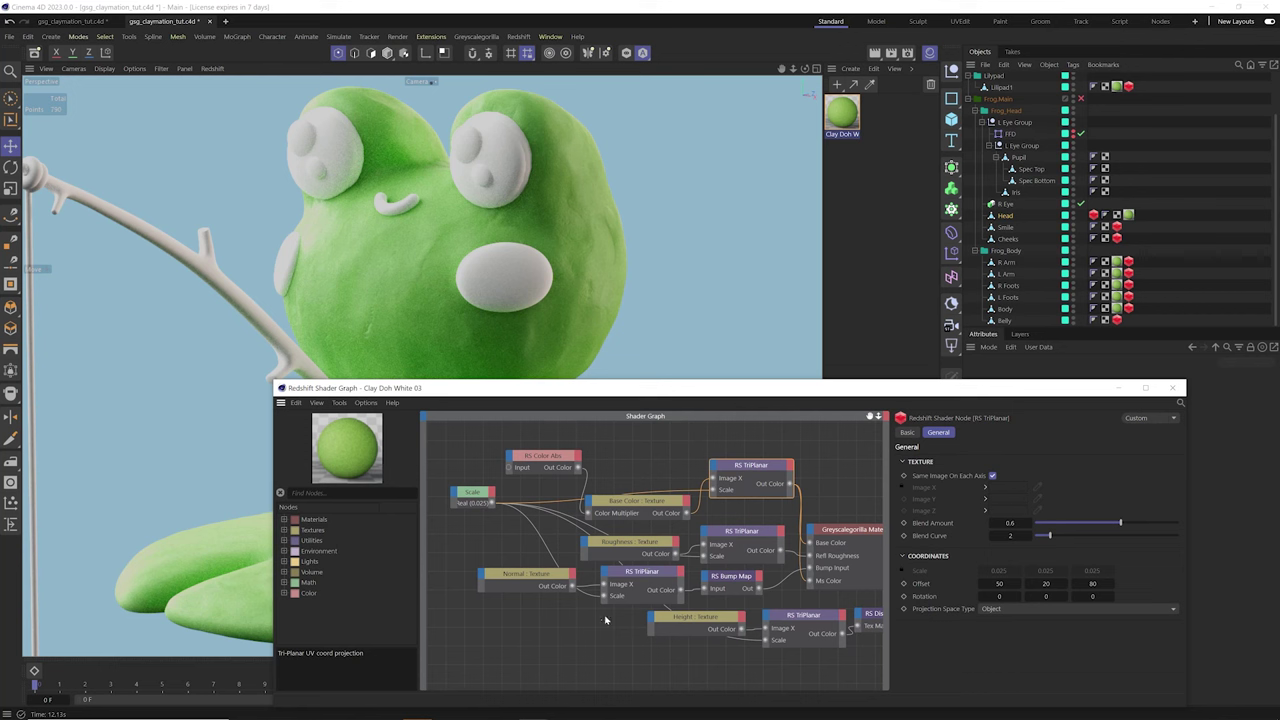
{"action": "left_click", "coordinate": [813, 628]}
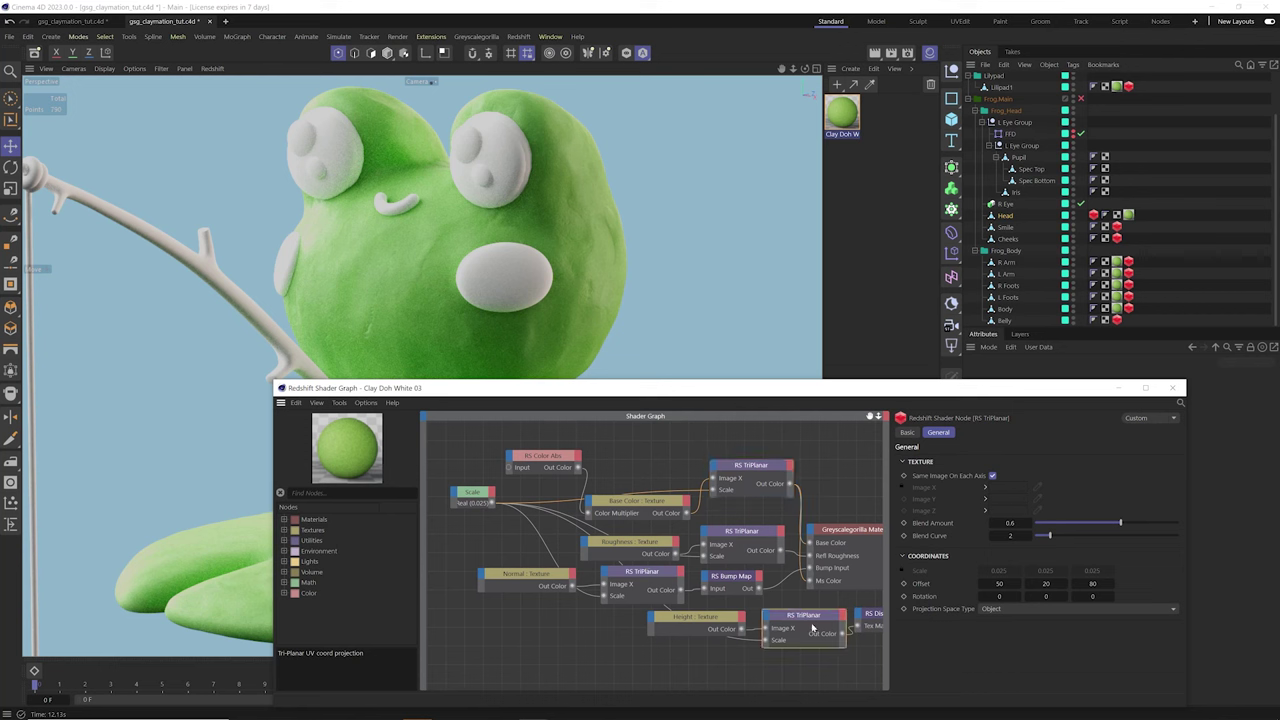
{"action": "left_click_drag", "start_coordinate": [472, 492], "coordinate": [487, 500]}
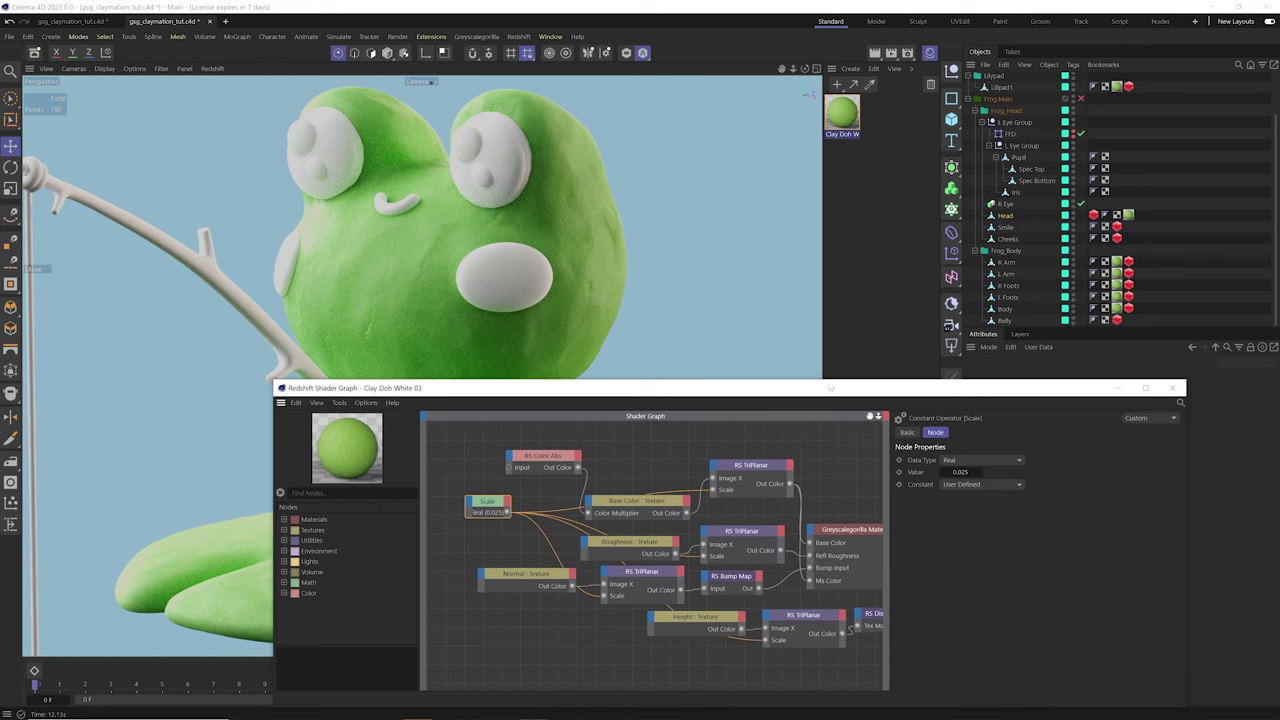
Create a new node material and open it in the Node Editor, placed over the viewport
{"action": "left_click", "coordinate": [850, 68]}
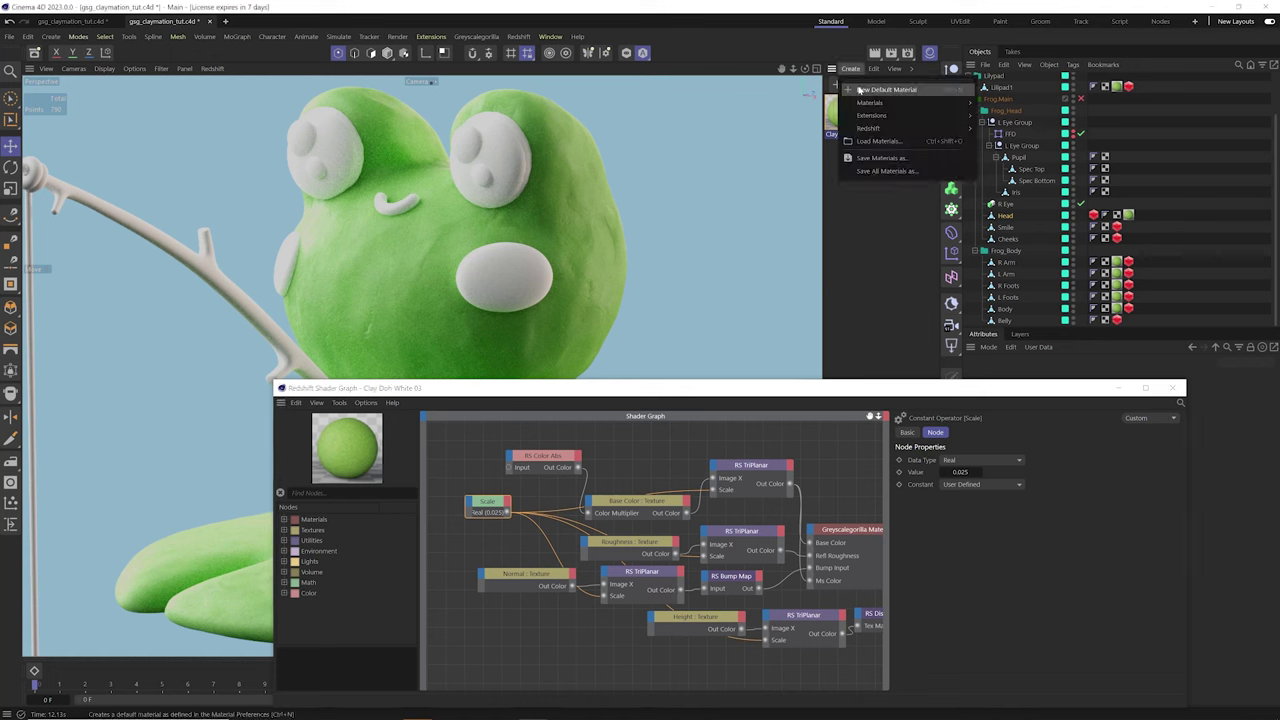
{"action": "mouse_move", "coordinate": [880, 102]}
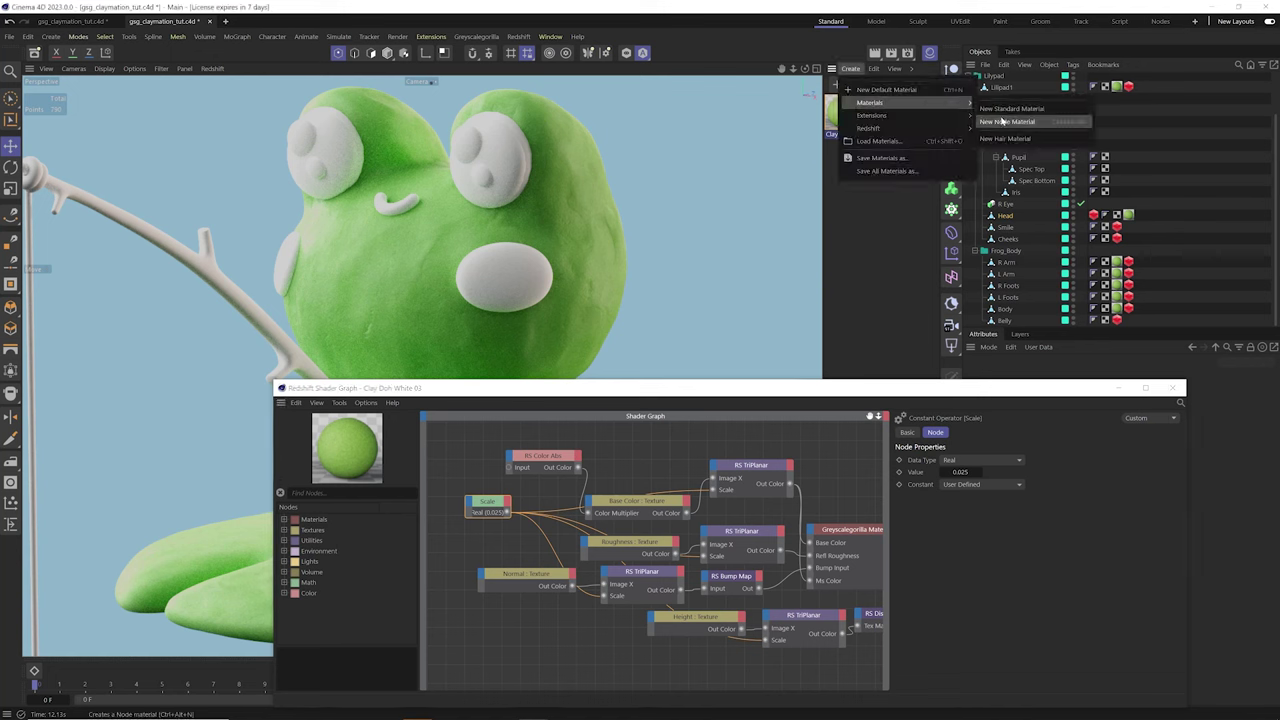
{"action": "left_click", "coordinate": [1004, 123]}
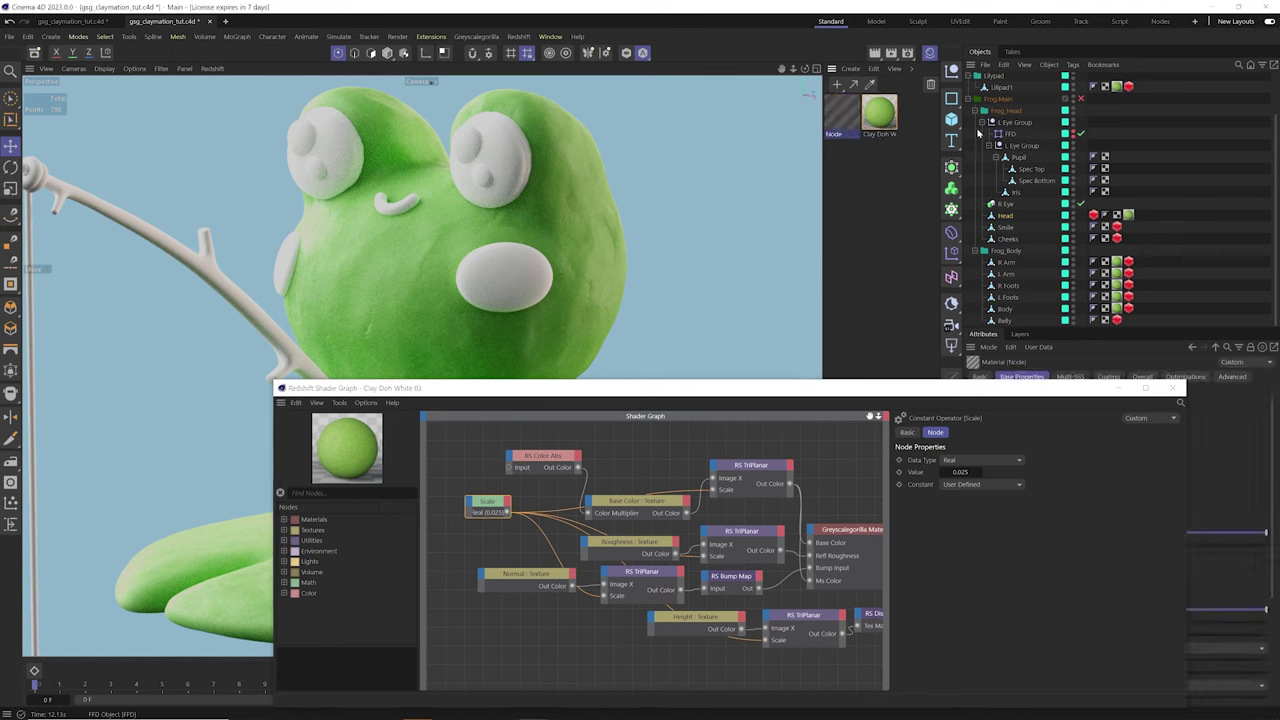
{"action": "double_click", "coordinate": [843, 123]}
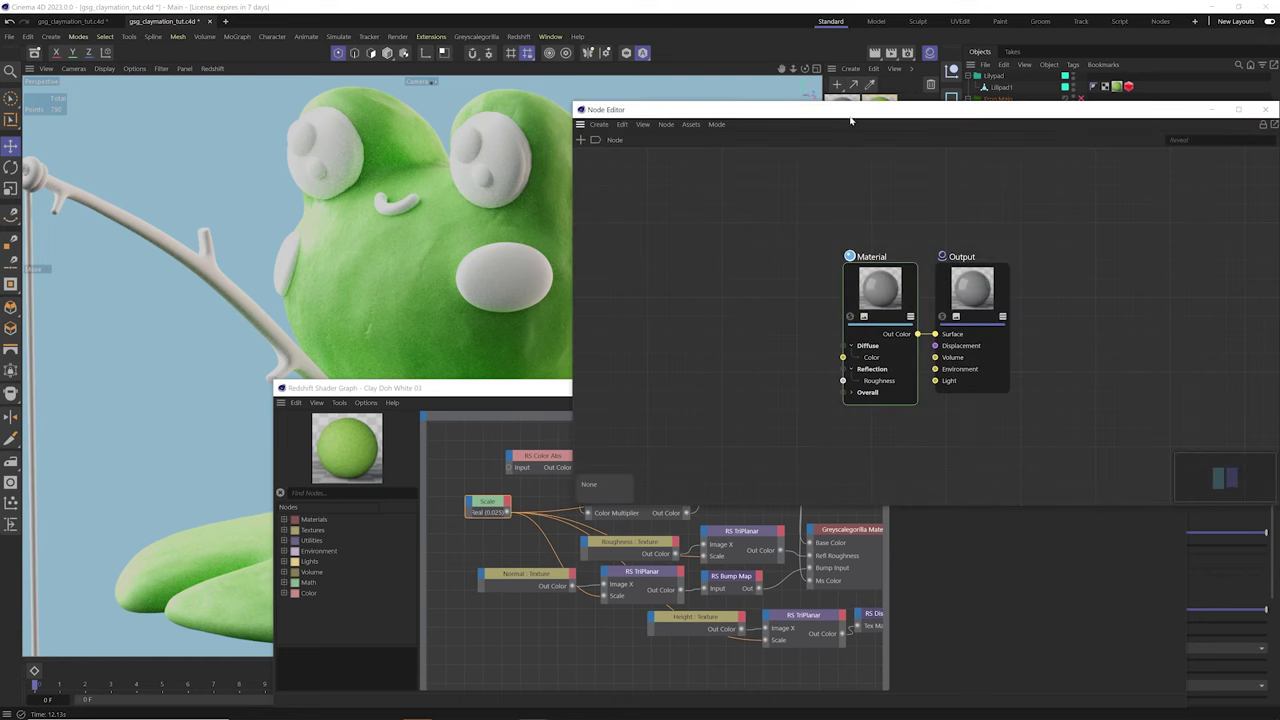
{"action": "left_click_drag", "start_coordinate": [851, 115], "coordinate": [428, 196]}
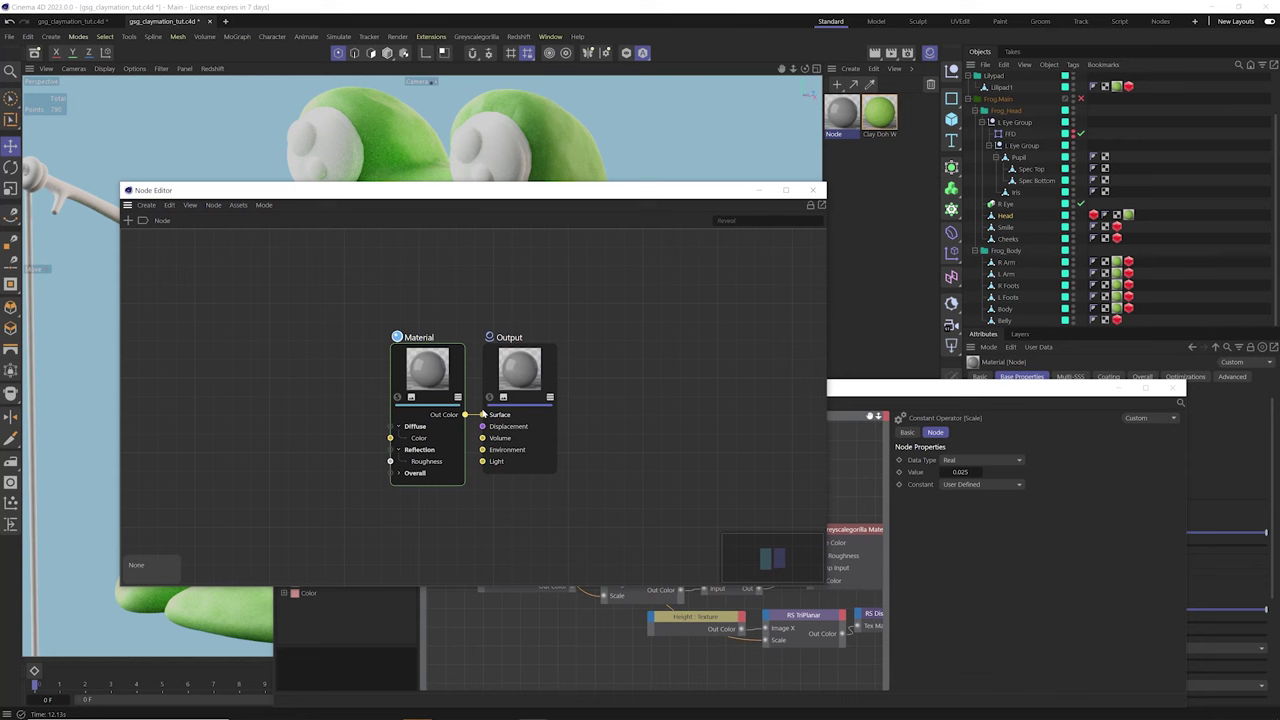
Close the shader graph and Node Editor windows, leaving the Clay Doh White 03 material selected
{"action": "left_click", "coordinate": [876, 385]}
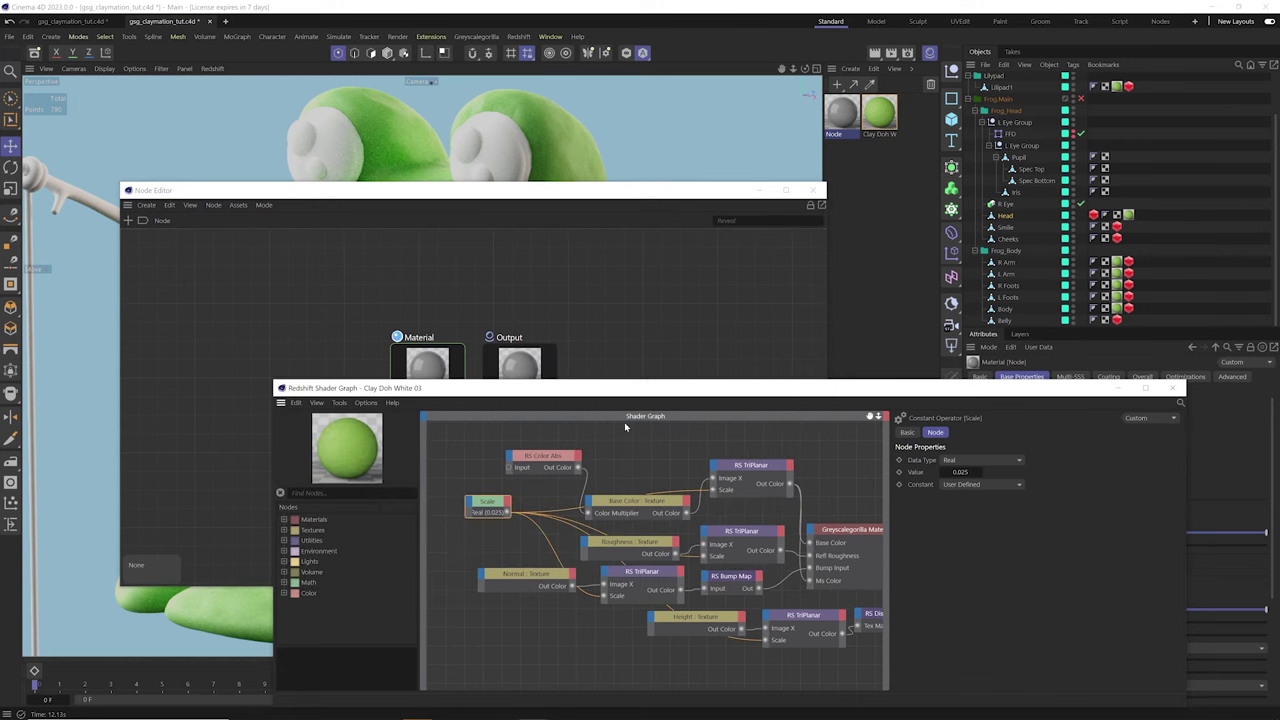
{"action": "left_click", "coordinate": [1176, 389]}
{"action": "left_click", "coordinate": [871, 117]}
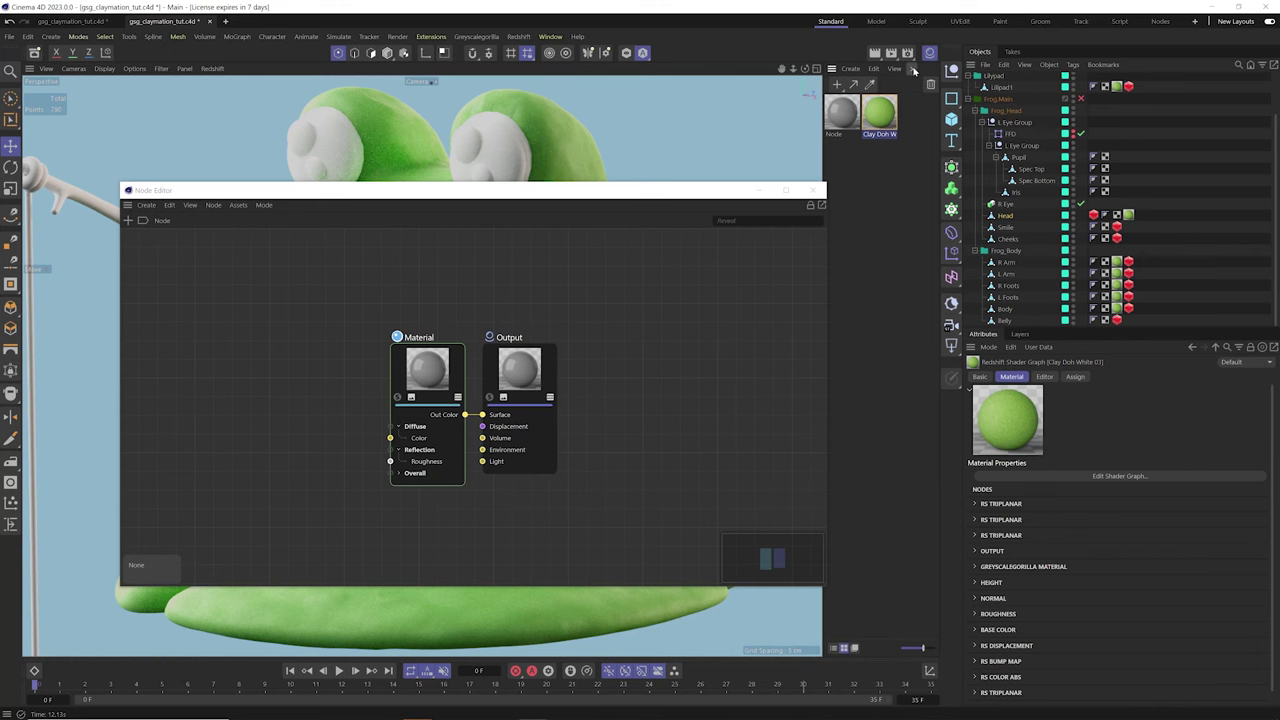
{"action": "left_click", "coordinate": [796, 188]}
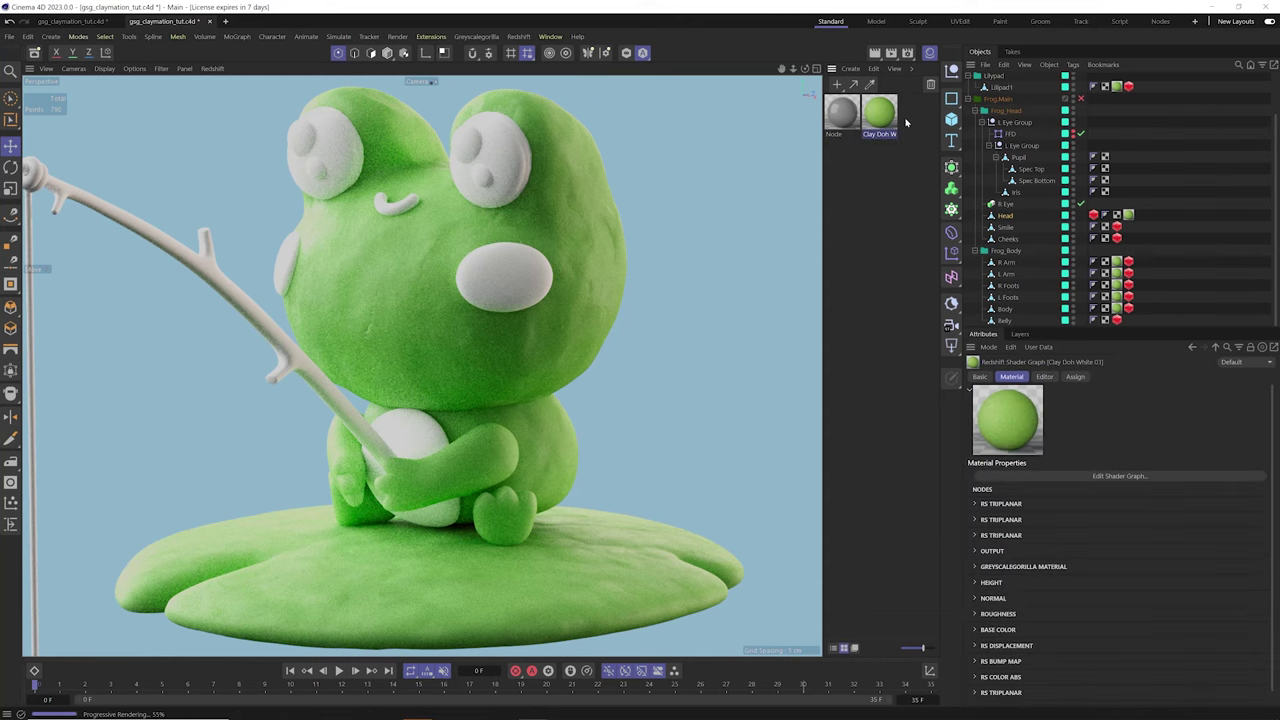
Reopen the Clay Doh White 03 shader graph for a look at its nodes and close it
{"action": "double_click", "coordinate": [880, 118]}
{"action": "left_click_drag", "start_coordinate": [712, 35], "coordinate": [934, 310]}
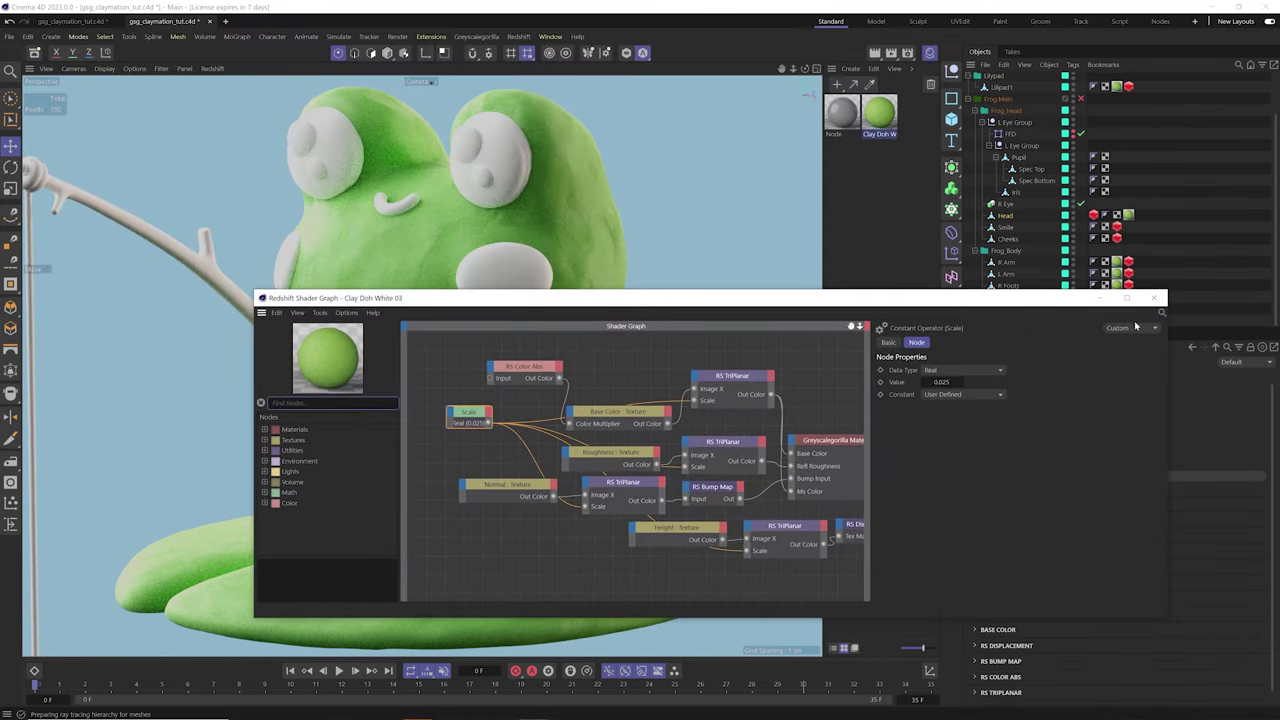
{"action": "left_click", "coordinate": [1155, 297]}
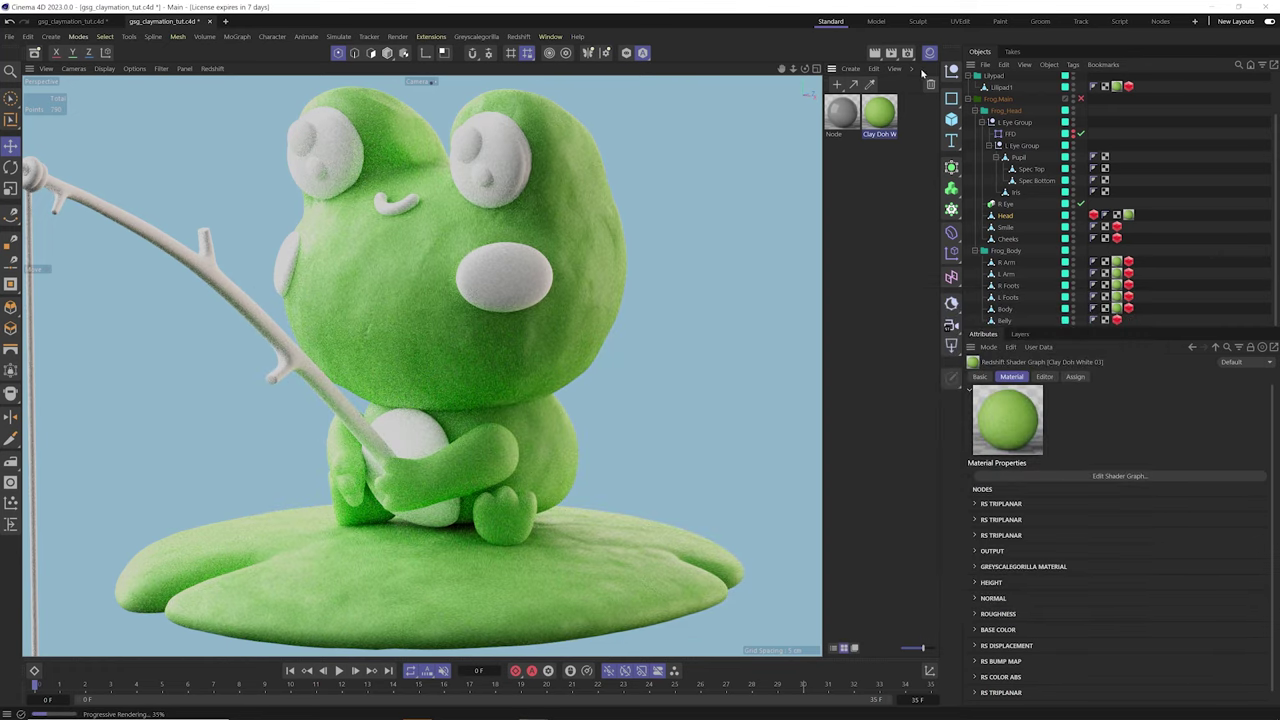
Convert and replace all materials with node materials
{"action": "left_click", "coordinate": [910, 69]}
{"action": "mouse_move", "coordinate": [924, 103]}
{"action": "mouse_move", "coordinate": [994, 168]}
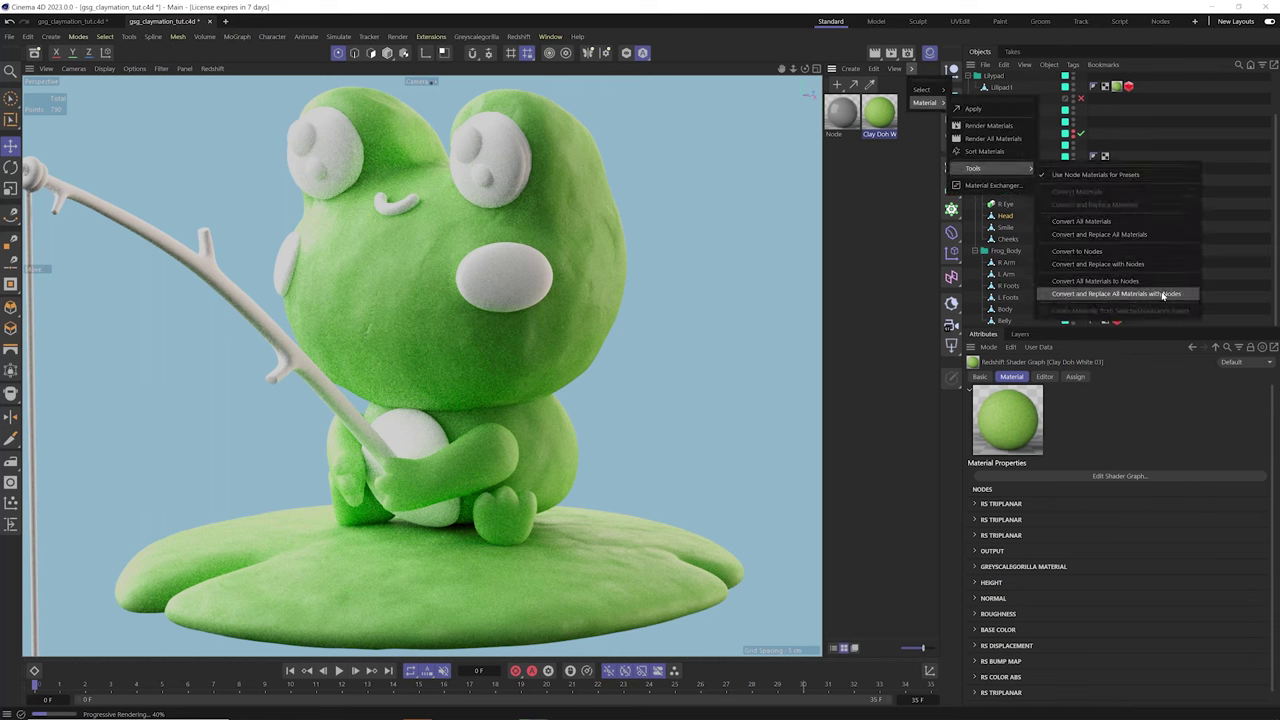
{"action": "left_click", "coordinate": [1160, 297]}
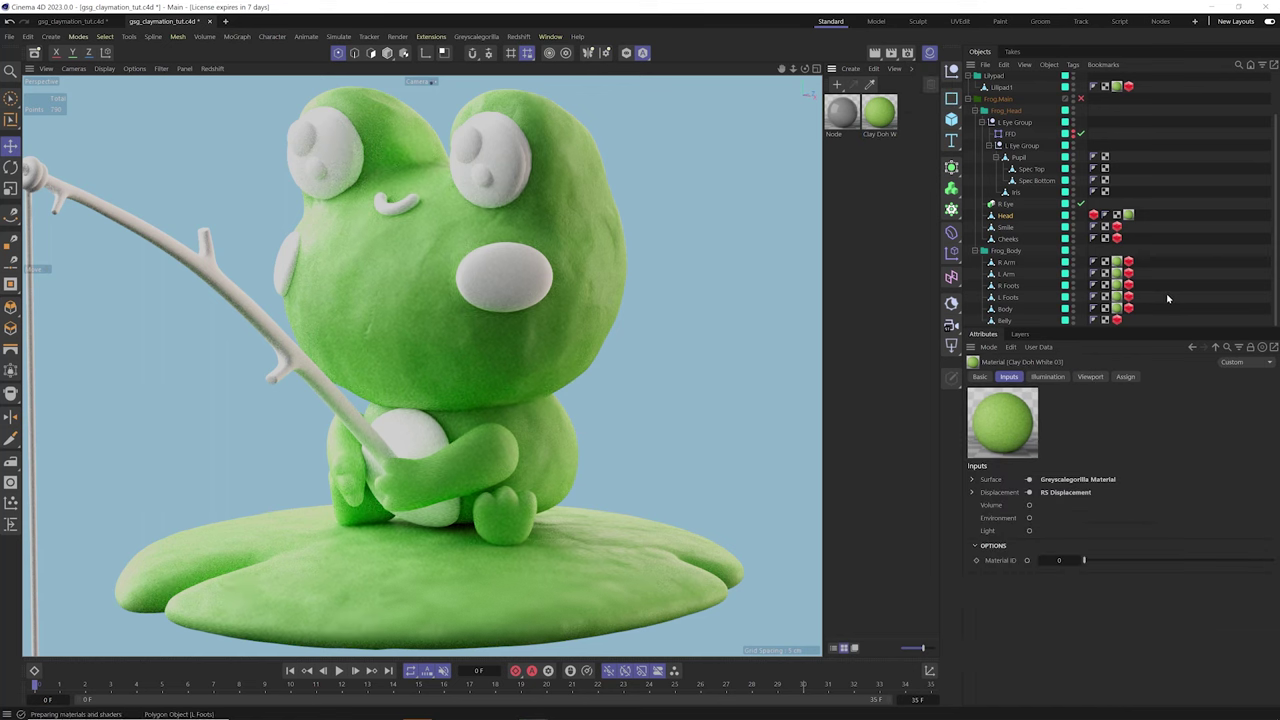
Open the converted Clay Doh White 03 material in the Node Editor and examine its full node network
{"action": "double_click", "coordinate": [884, 120]}
{"action": "left_click_drag", "start_coordinate": [881, 116], "coordinate": [685, 232]}
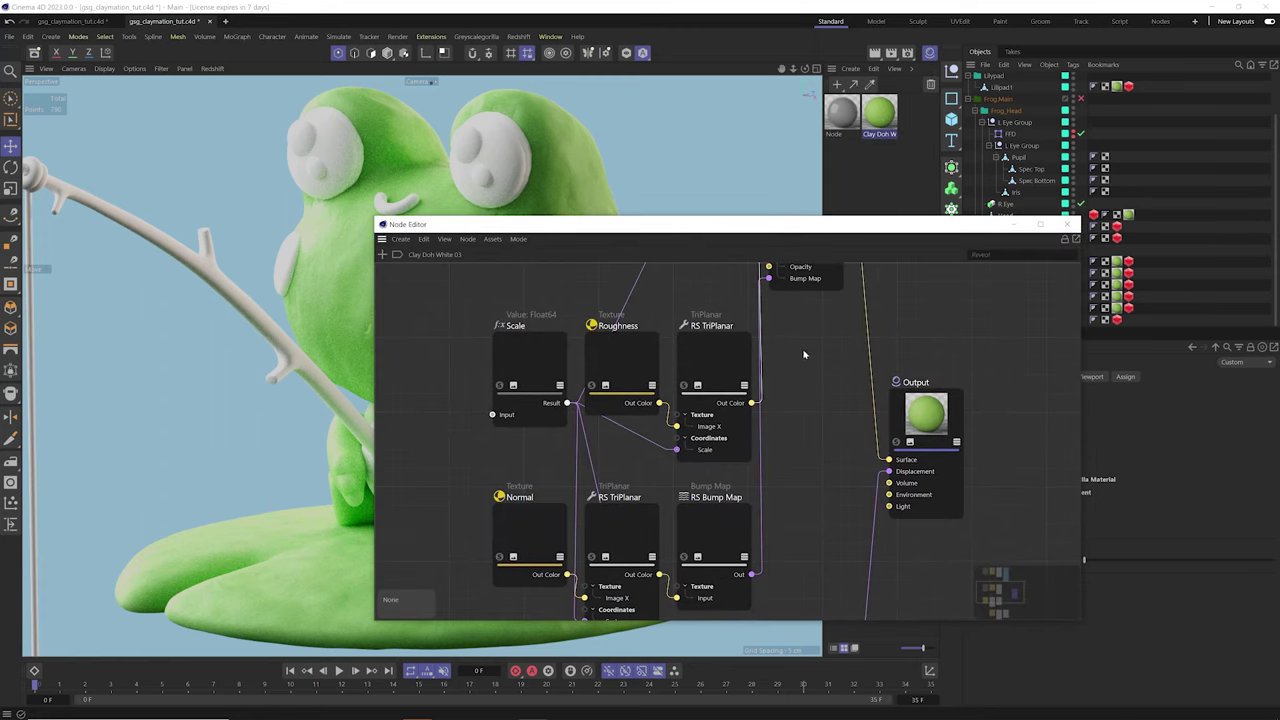
{"action": "scroll", "coordinate": [803, 354], "scroll_direction": "down", "scroll_amount": 5}
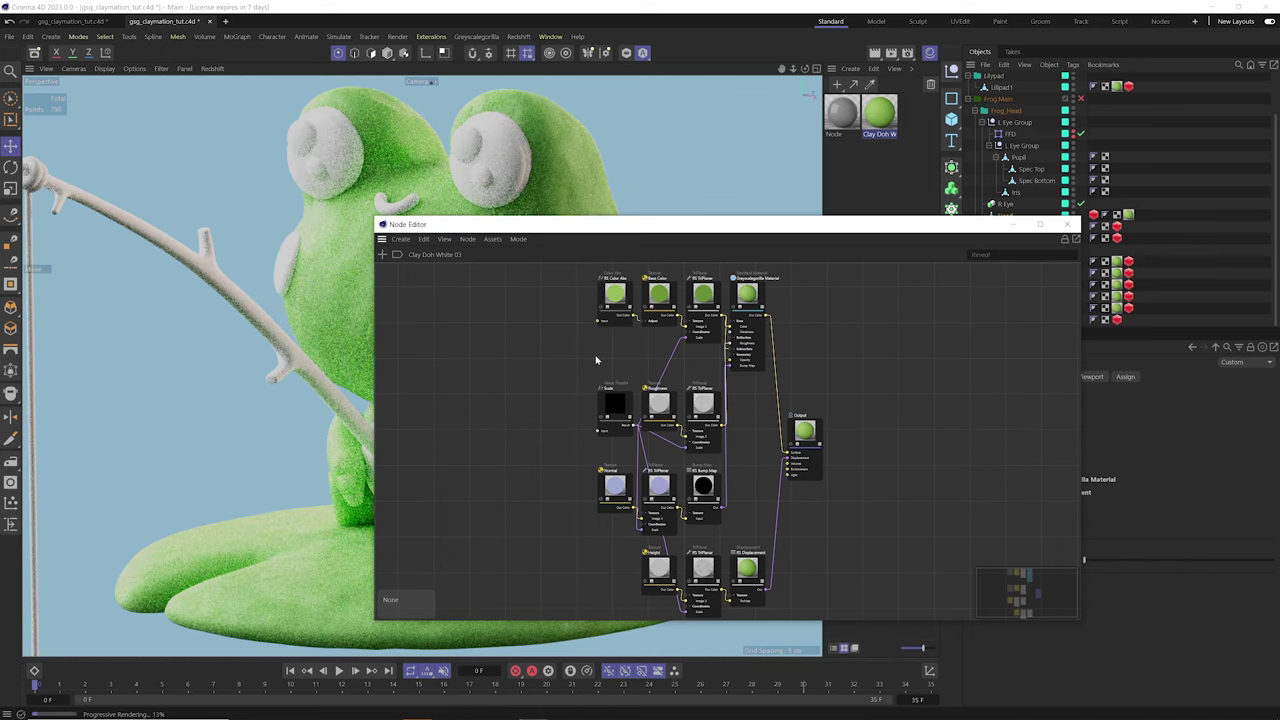
Rename the new gray node material as UV Offset, with its graph shown in the Node Editor
{"action": "left_click", "coordinate": [845, 125]}
{"action": "left_click_drag", "start_coordinate": [749, 226], "coordinate": [518, 194]}
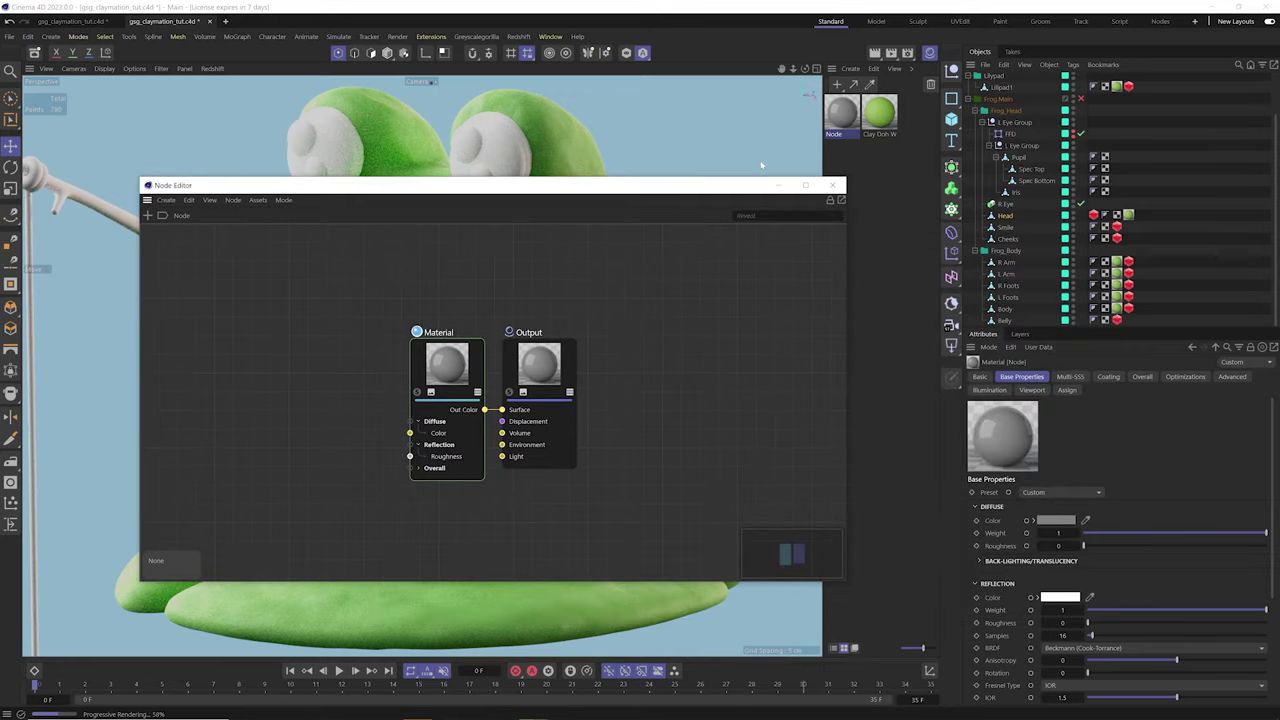
{"action": "double_click", "coordinate": [834, 133]}
{"action": "type", "text": "UV"}
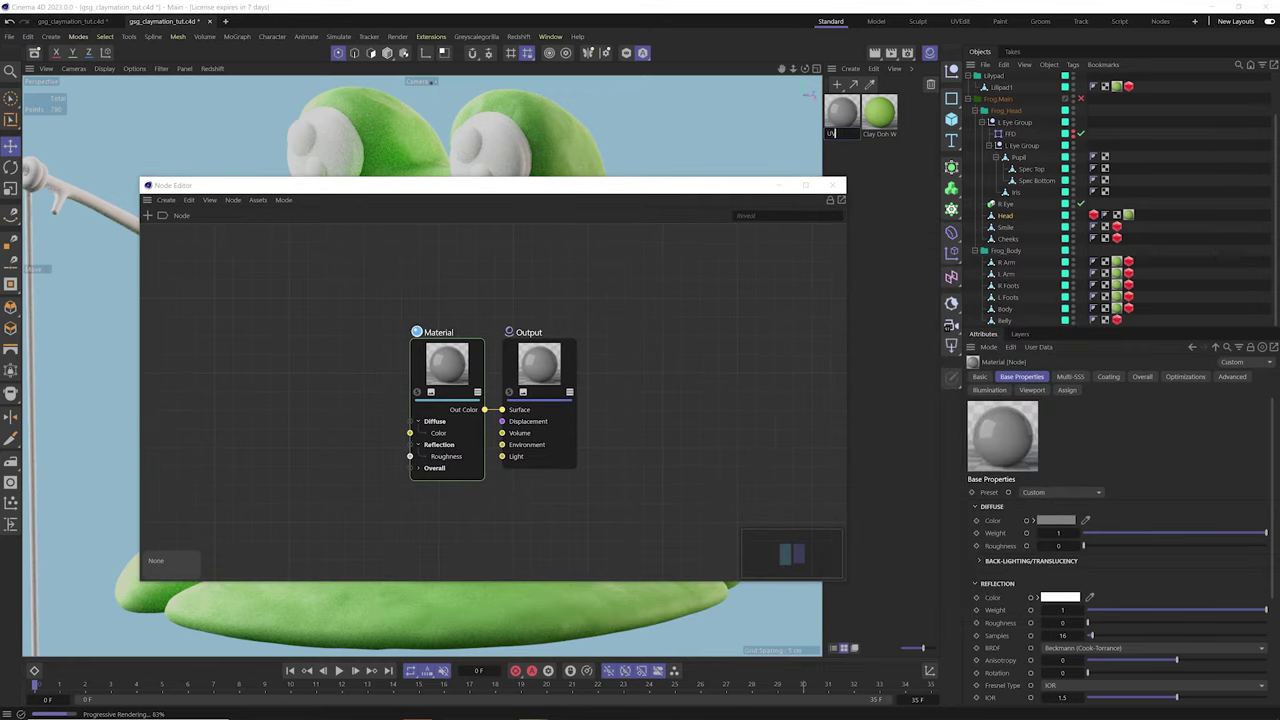
{"action": "type", "text": "Cffset"}
{"action": "key", "text": "Return"}
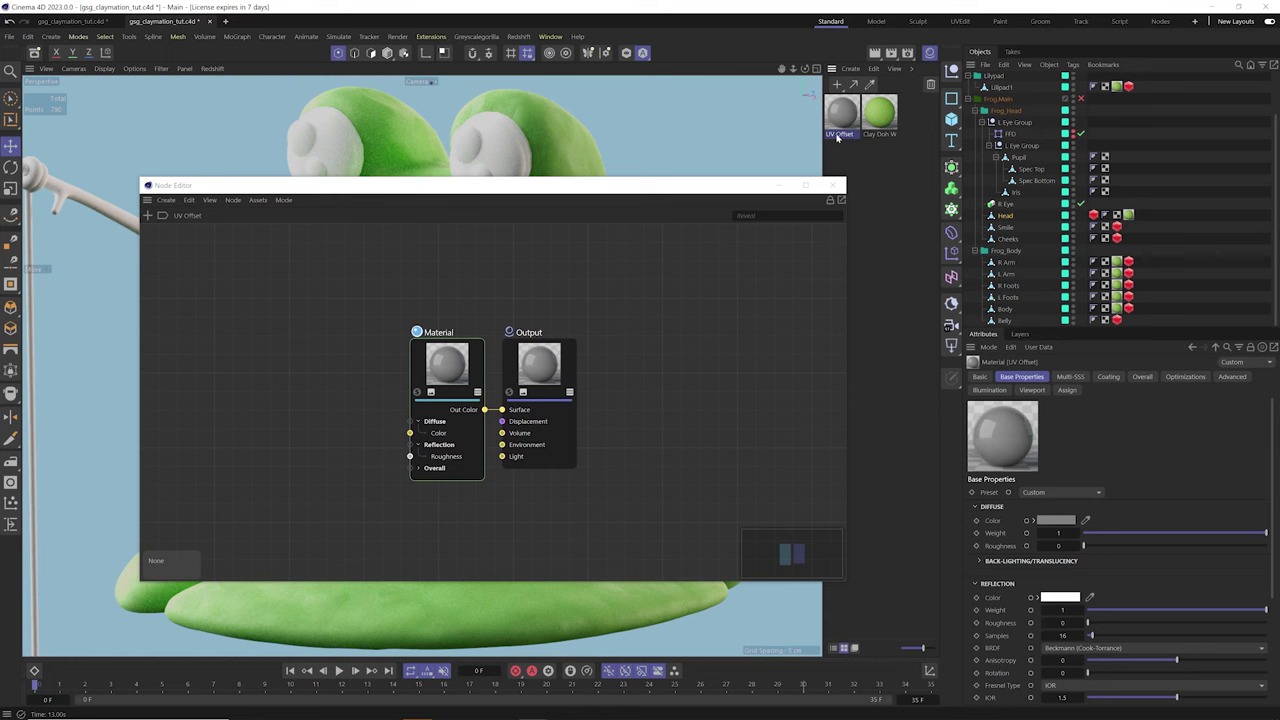
Delete the default Material node from the UV Offset graph and add a Vector Abs node
{"action": "left_click_drag", "start_coordinate": [298, 308], "coordinate": [462, 508]}
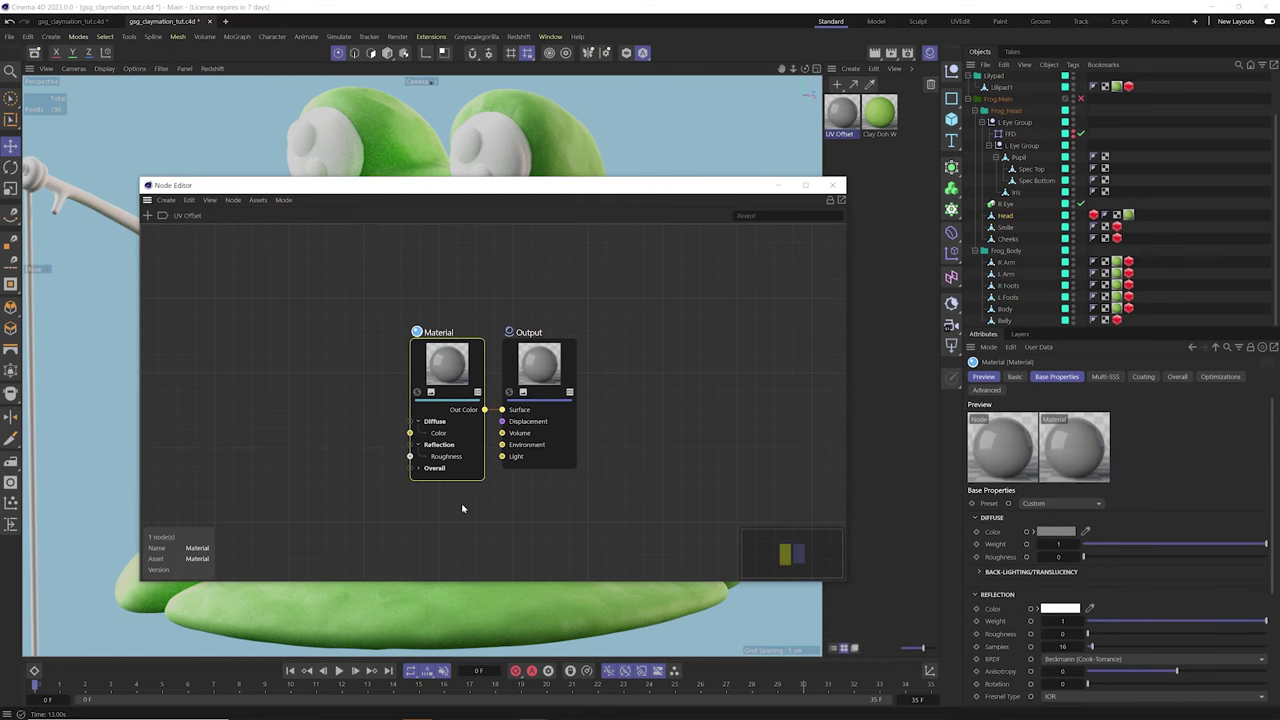
{"action": "key", "text": "Delete"}
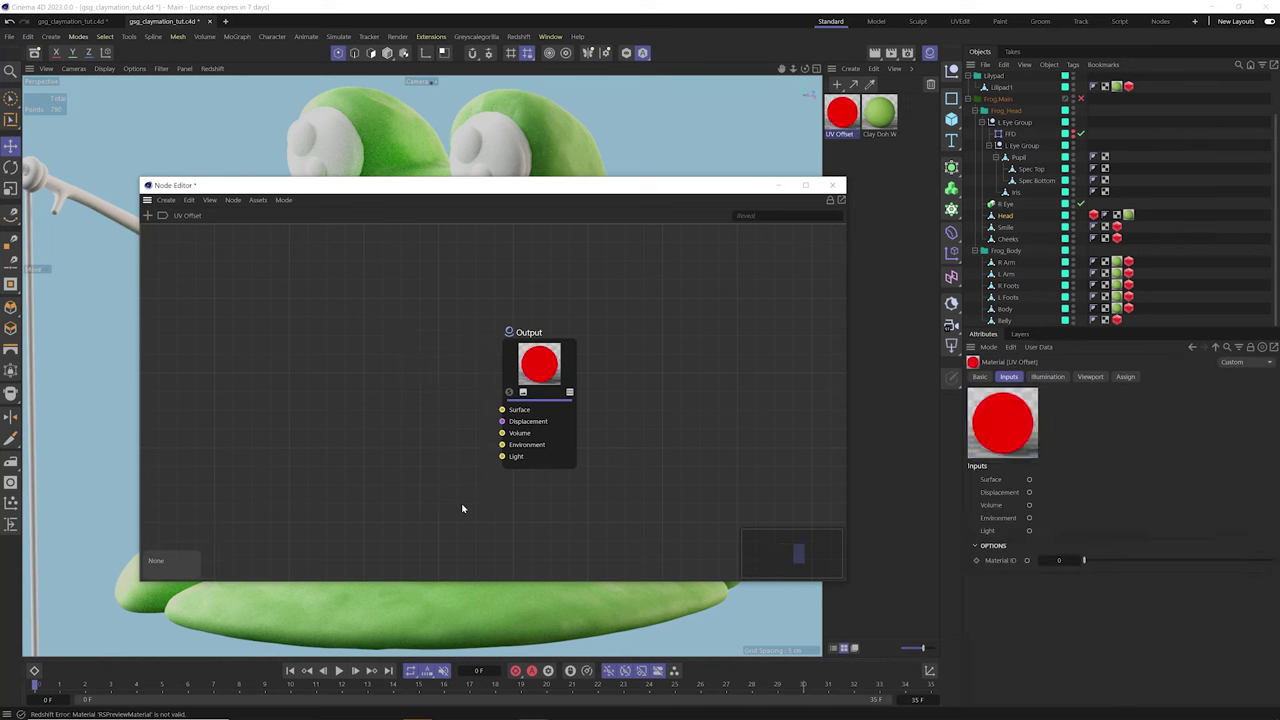
{"action": "double_click", "coordinate": [369, 356]}
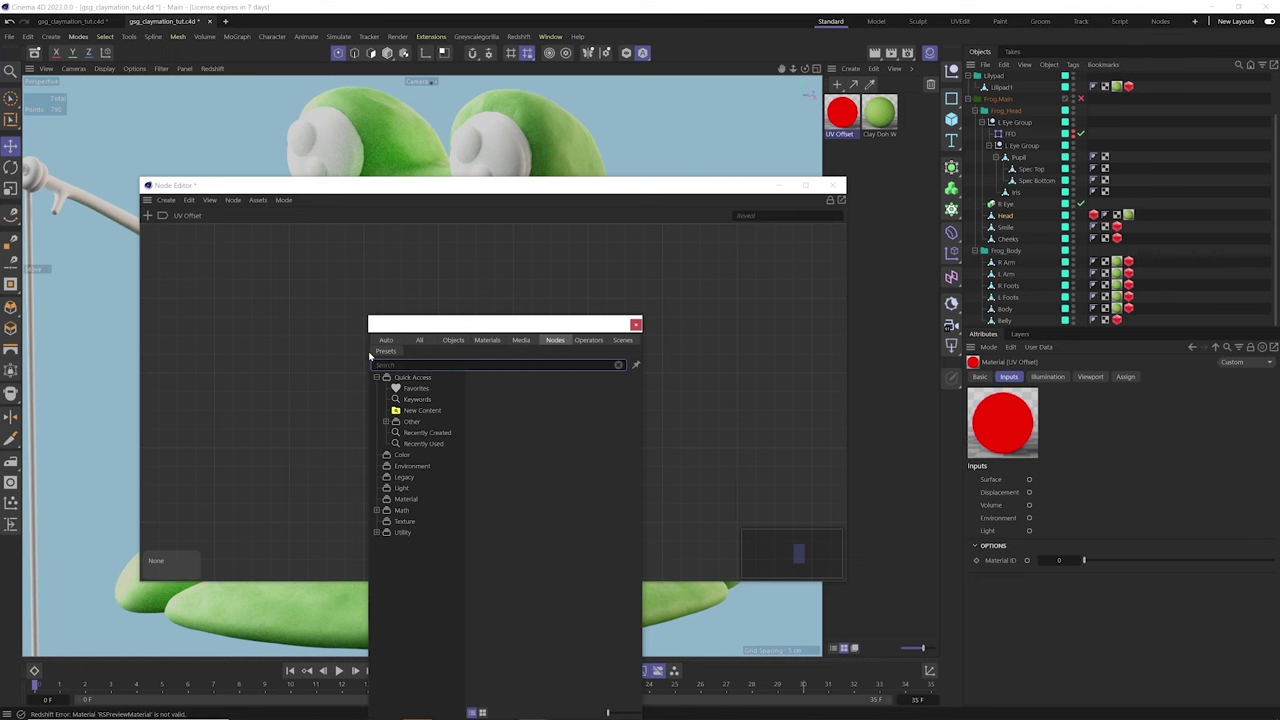
{"action": "type", "text": "vec"}
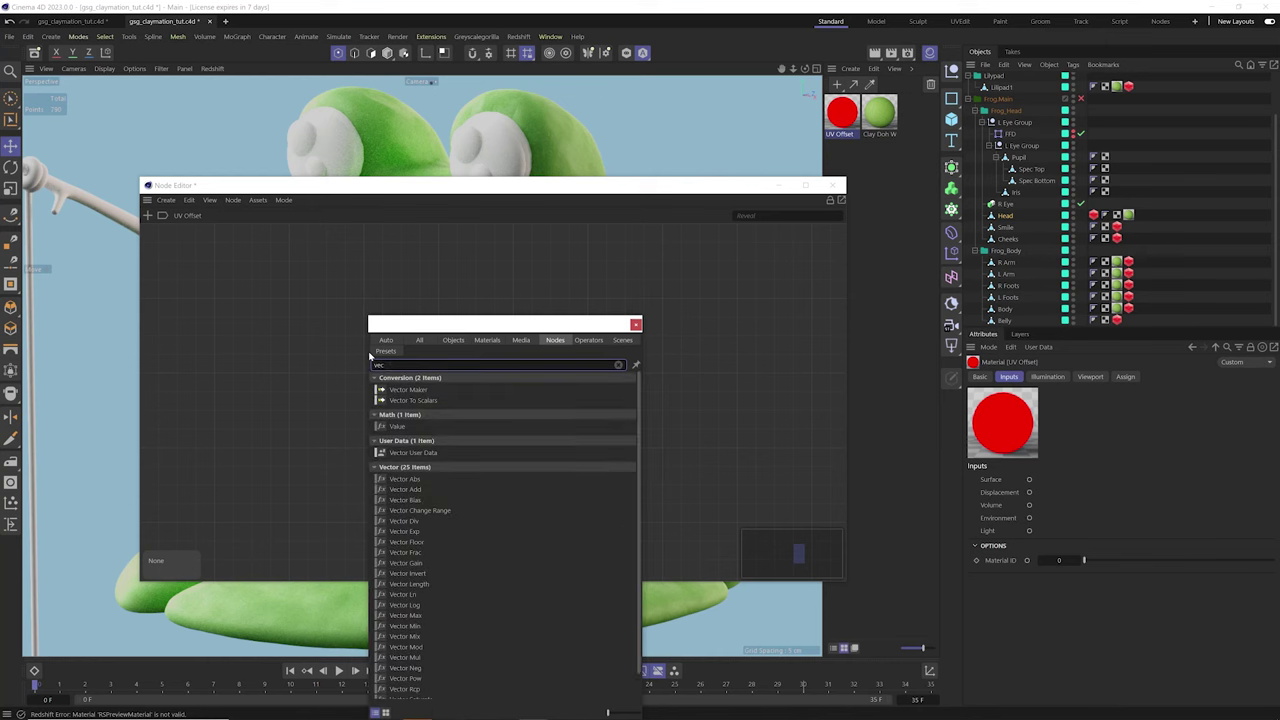
{"action": "key", "text": "Down"}
{"action": "key", "text": "Down"}
{"action": "key", "text": "Down"}
{"action": "key", "text": "Return"}
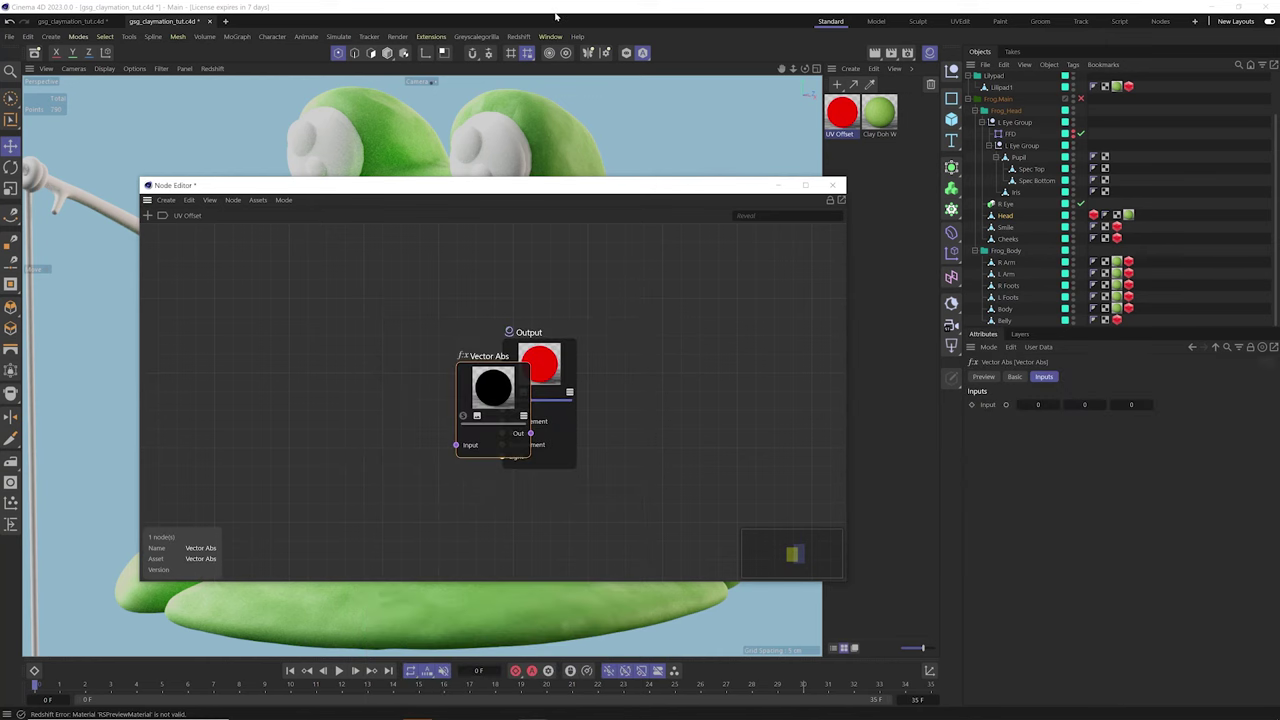
Place the Vector Abs node before the Output node, connect its Out to Surface, and close the Node Editor
{"action": "left_click_drag", "start_coordinate": [492, 400], "coordinate": [365, 402]}
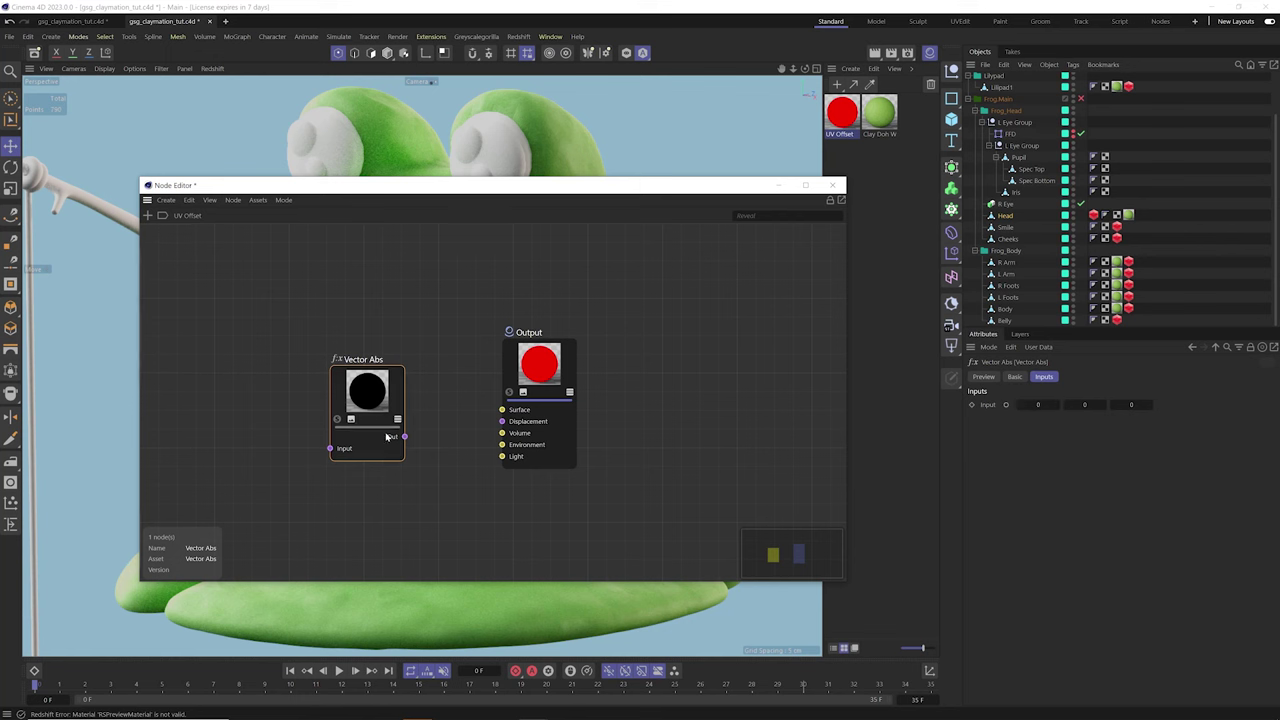
{"action": "left_click_drag", "start_coordinate": [404, 436], "coordinate": [502, 409]}
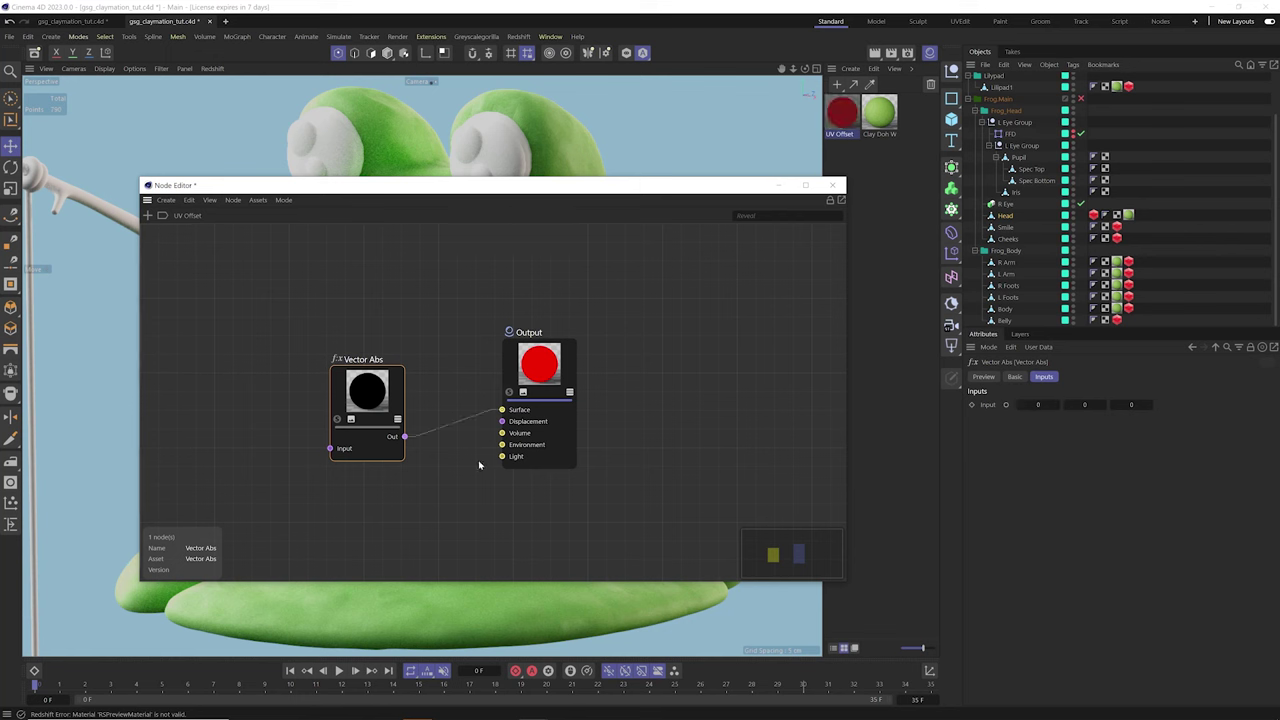
{"action": "left_click", "coordinate": [832, 186]}
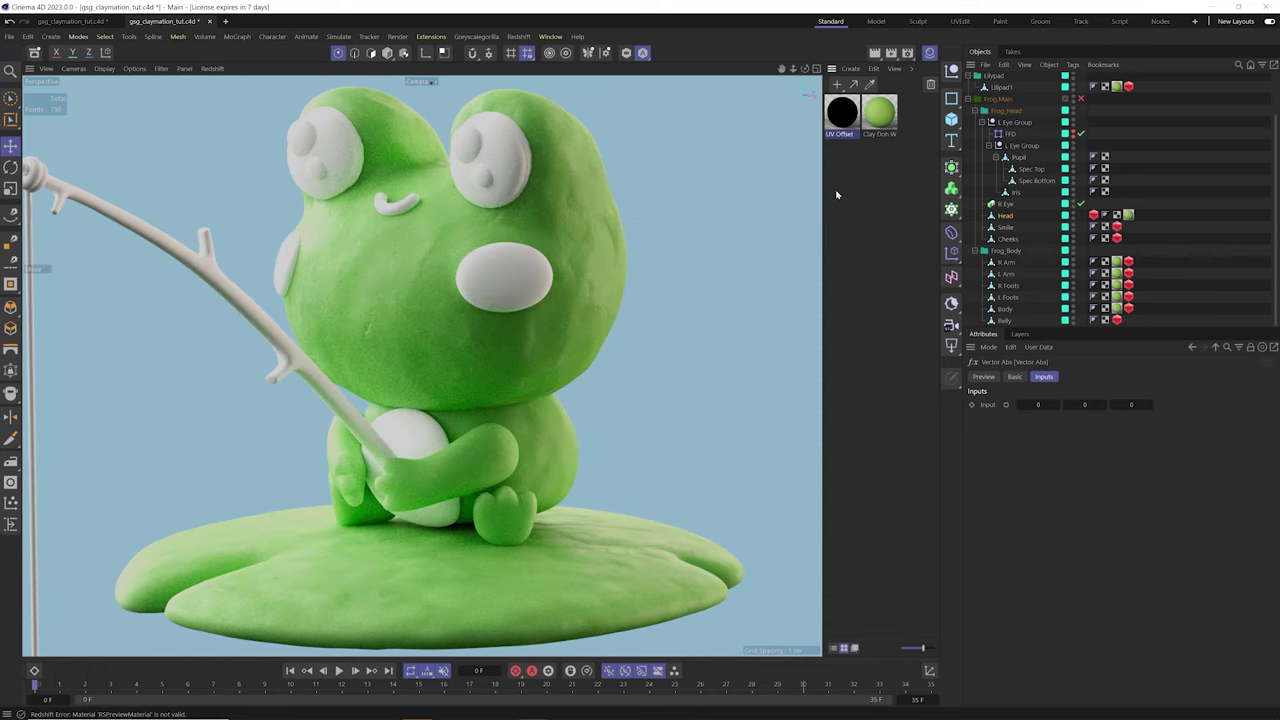
Add a Reference node beside the Scale node in the Clay Doh White 03 graph, with UV Offset as its material
{"action": "double_click", "coordinate": [866, 126]}
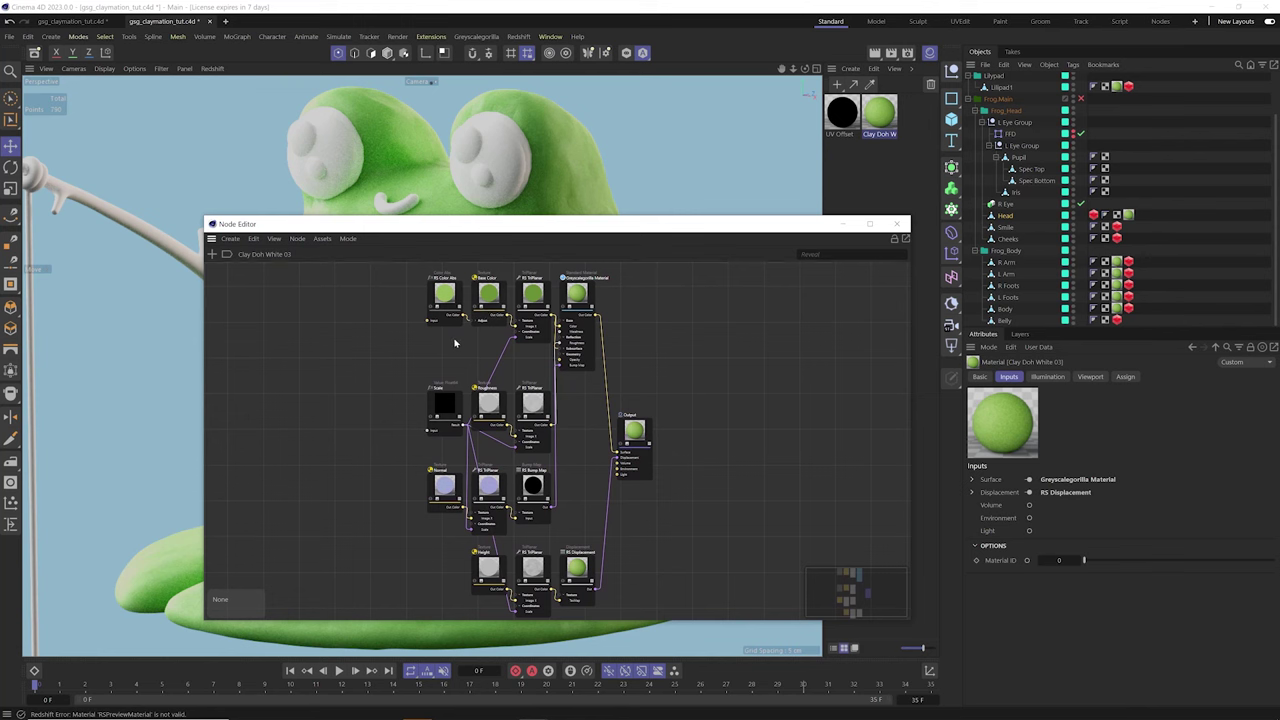
{"action": "scroll", "coordinate": [443, 358], "scroll_direction": "up", "scroll_amount": 2}
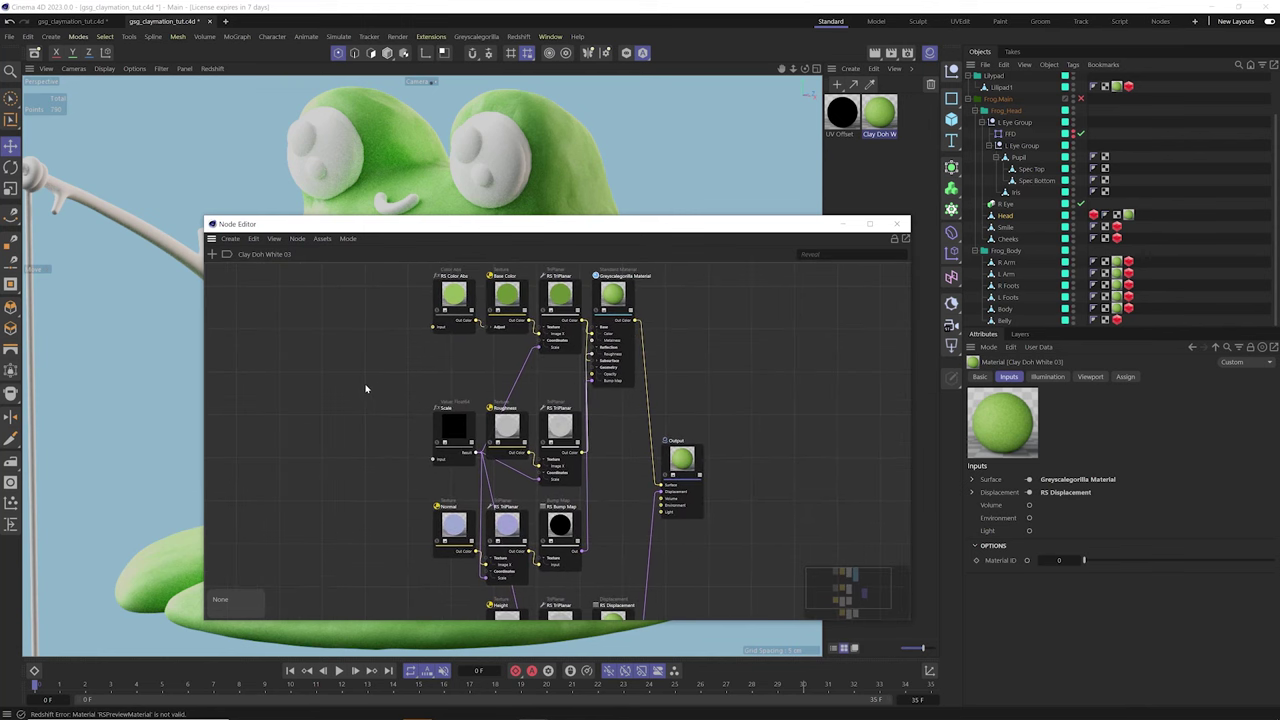
{"action": "key", "text": "shift+c"}
{"action": "type", "text": "refe"}
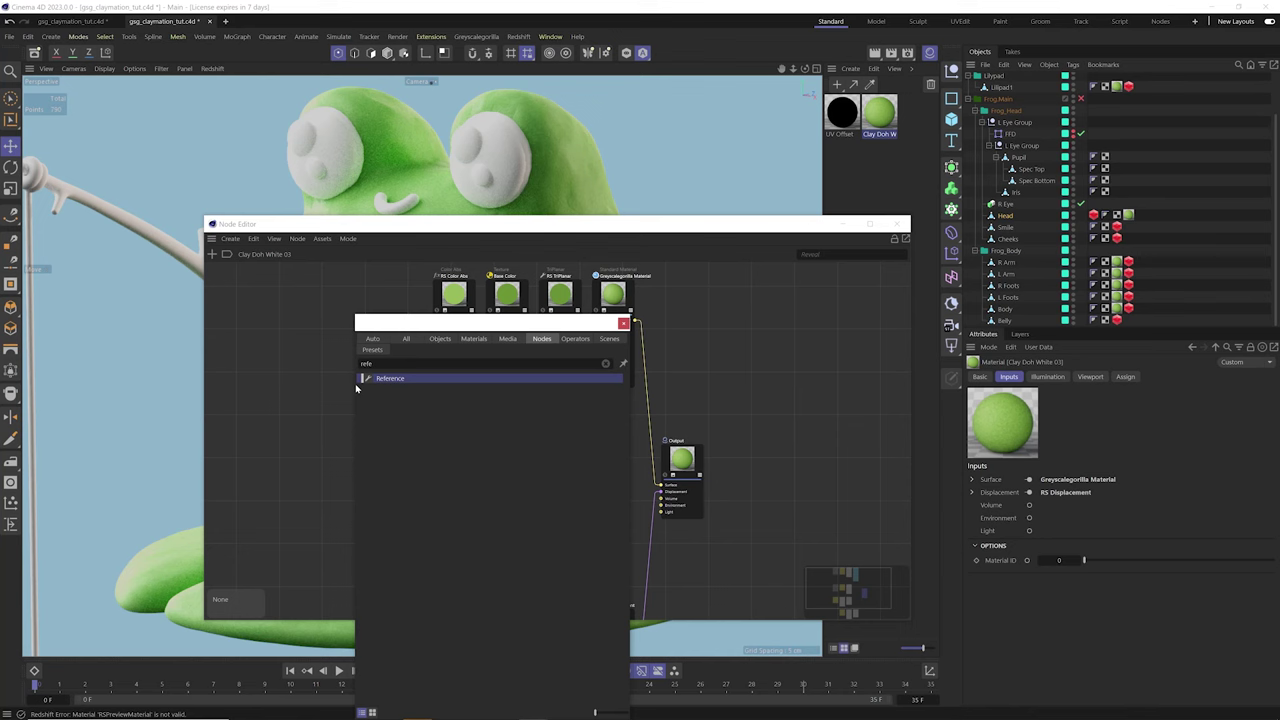
{"action": "key", "text": "Return"}
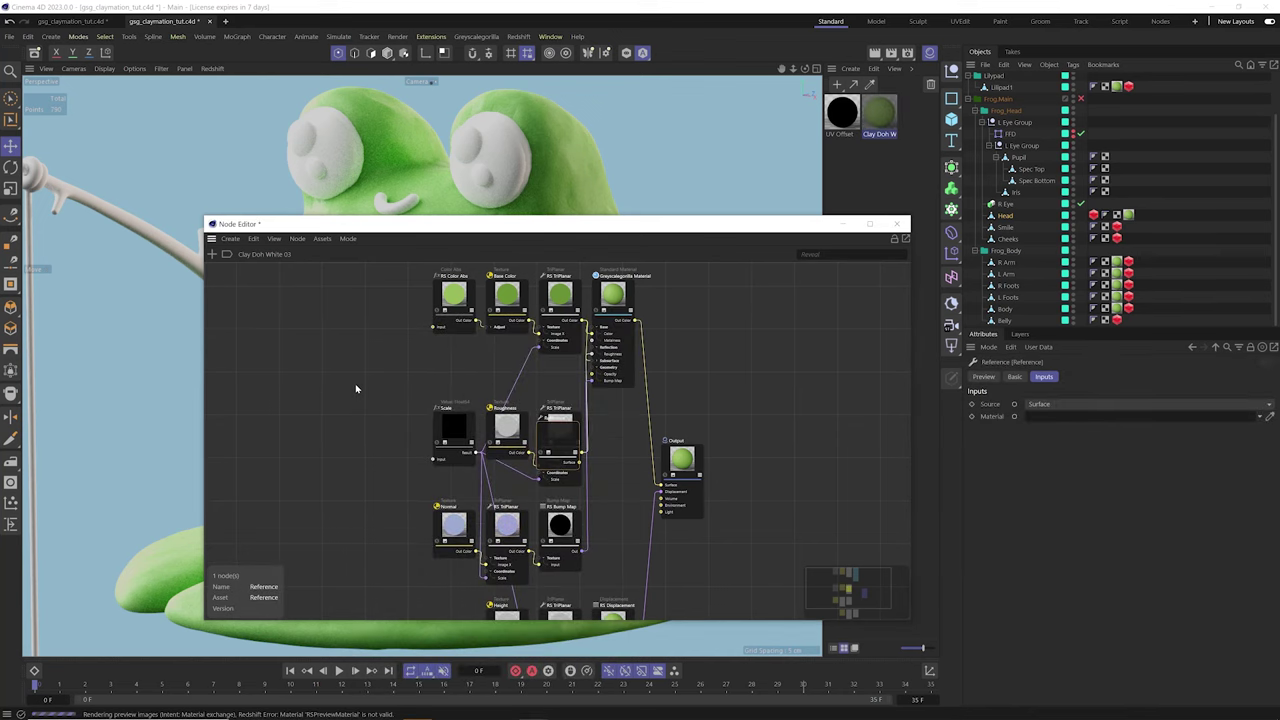
{"action": "left_click_drag", "start_coordinate": [560, 425], "coordinate": [342, 410]}
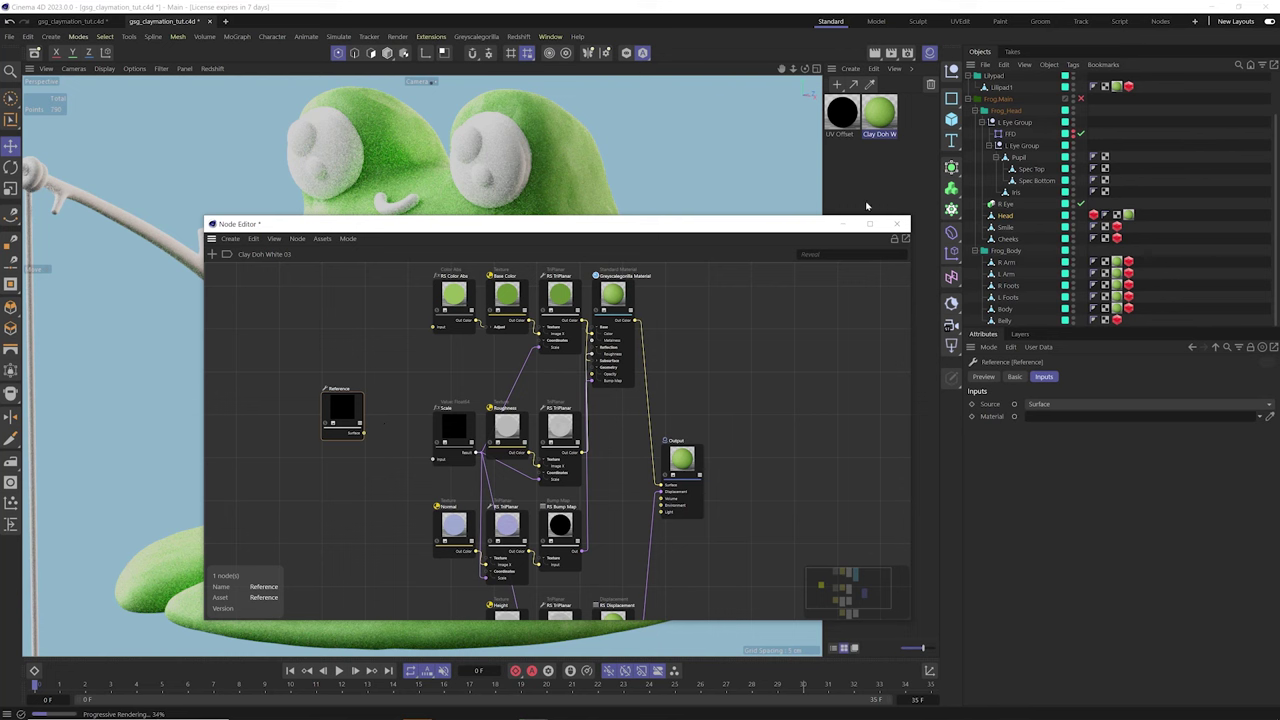
{"action": "left_click_drag", "start_coordinate": [345, 412], "coordinate": [362, 410]}
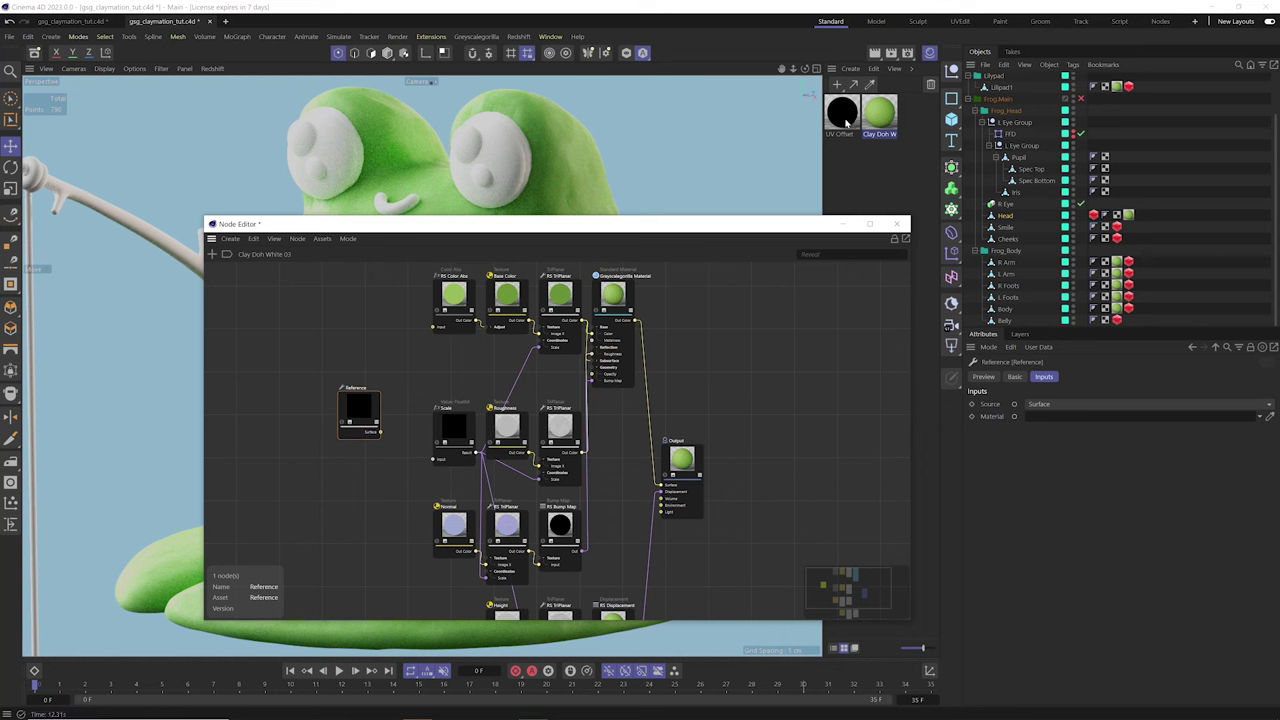
{"action": "left_click_drag", "start_coordinate": [843, 120], "coordinate": [1069, 417]}
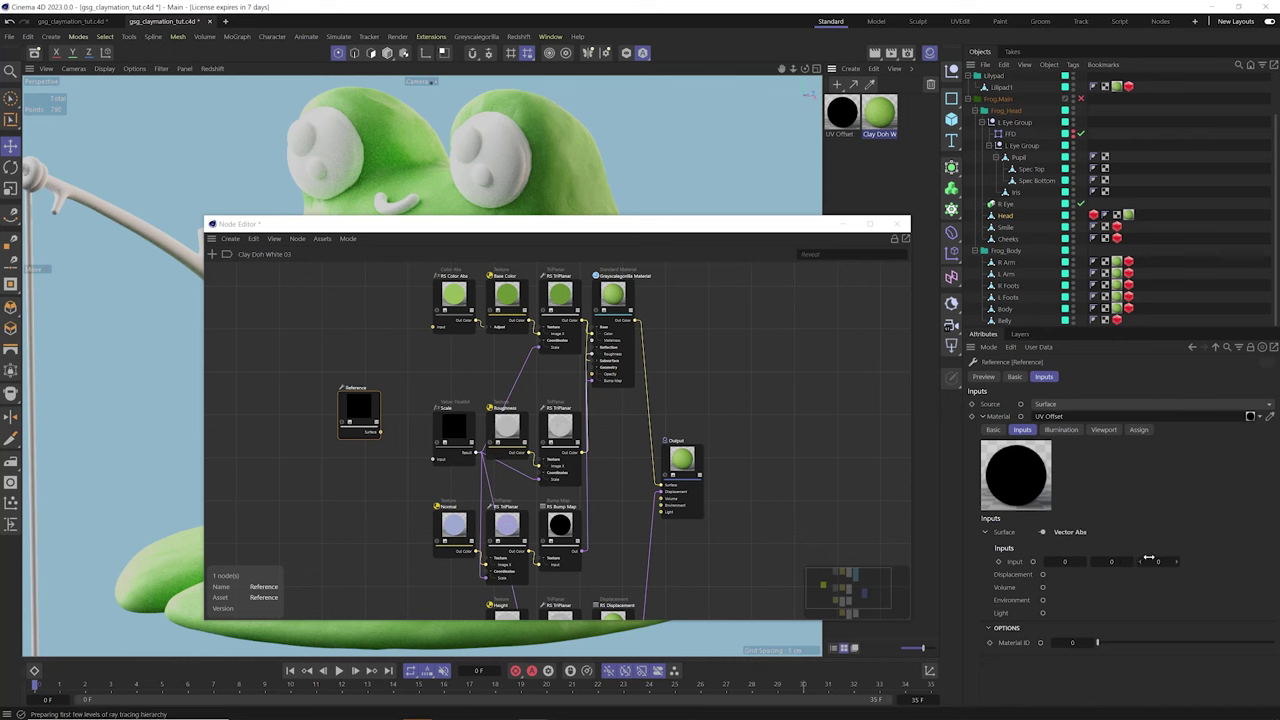
Connect the Reference node's Surface output to the coordinate Offset of the base color and roughness TriPlanar nodes
{"action": "left_click_drag", "start_coordinate": [381, 432], "coordinate": [565, 303]}
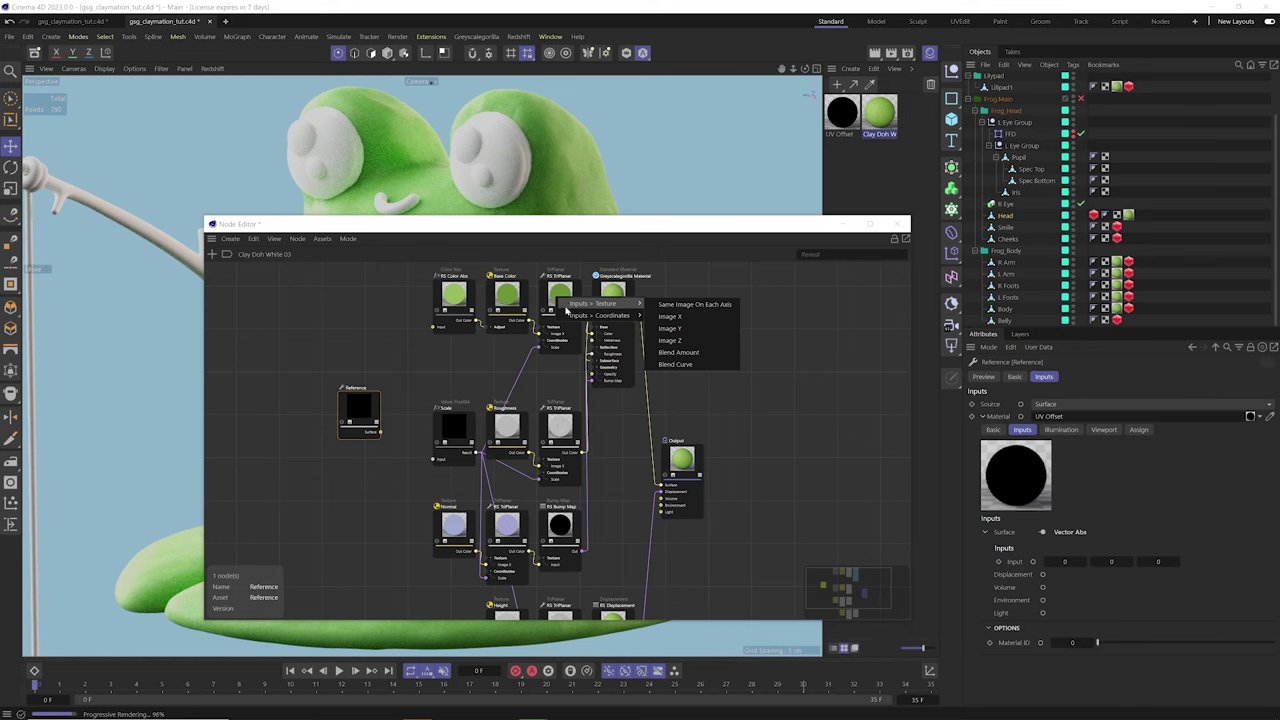
{"action": "mouse_move", "coordinate": [597, 320]}
{"action": "left_click", "coordinate": [687, 330]}
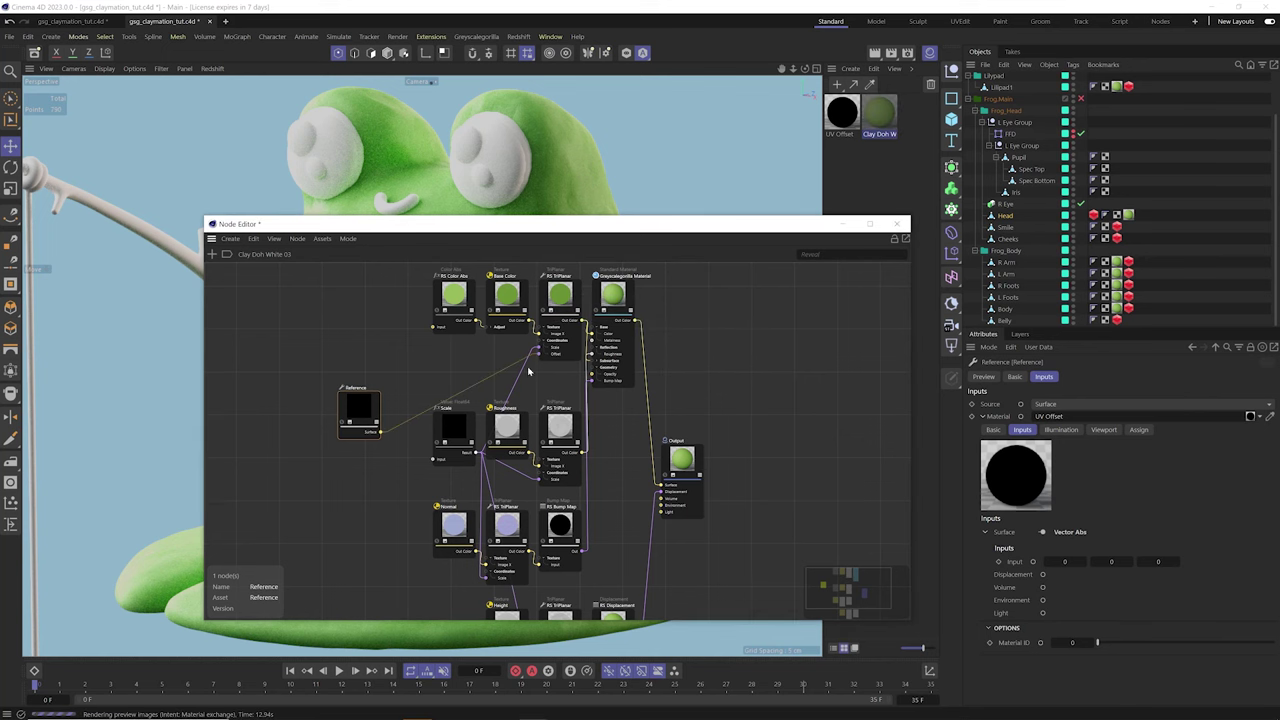
{"action": "left_click_drag", "start_coordinate": [381, 433], "coordinate": [559, 428]}
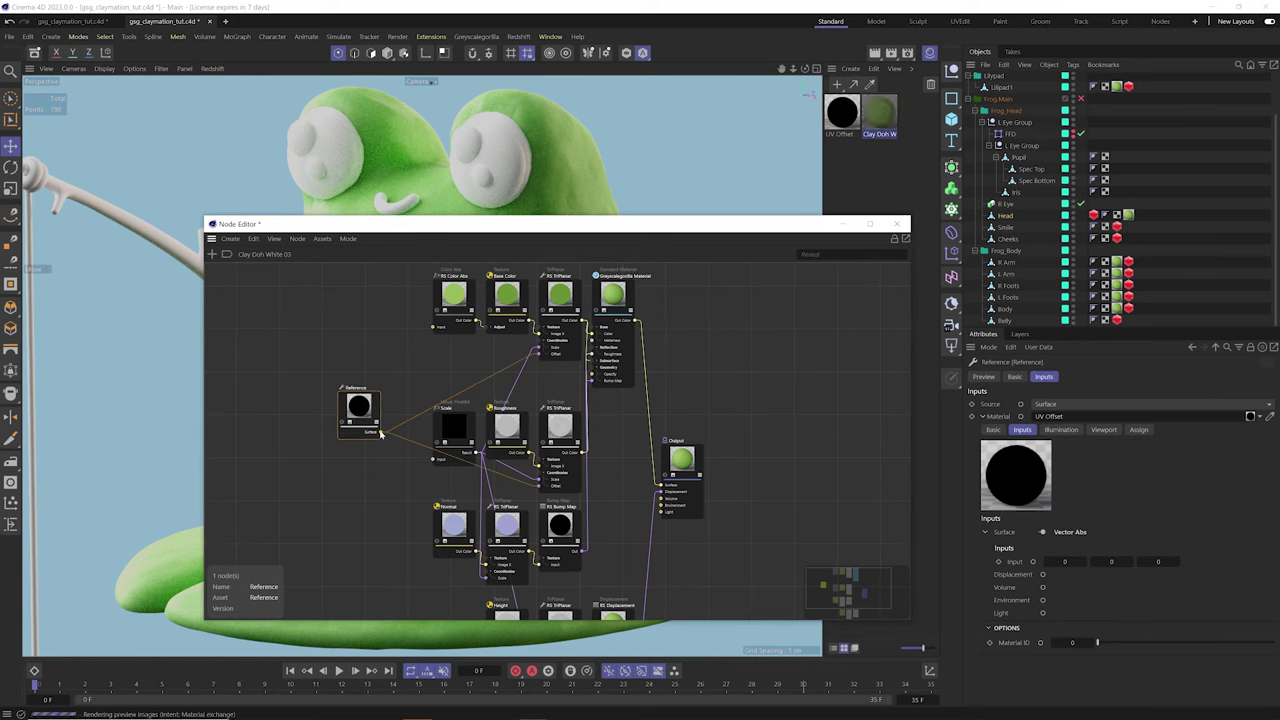
Set the Vector Abs input in the UV Offset material to 50, 20 and 90, and close its graph
{"action": "left_click", "coordinate": [840, 117]}
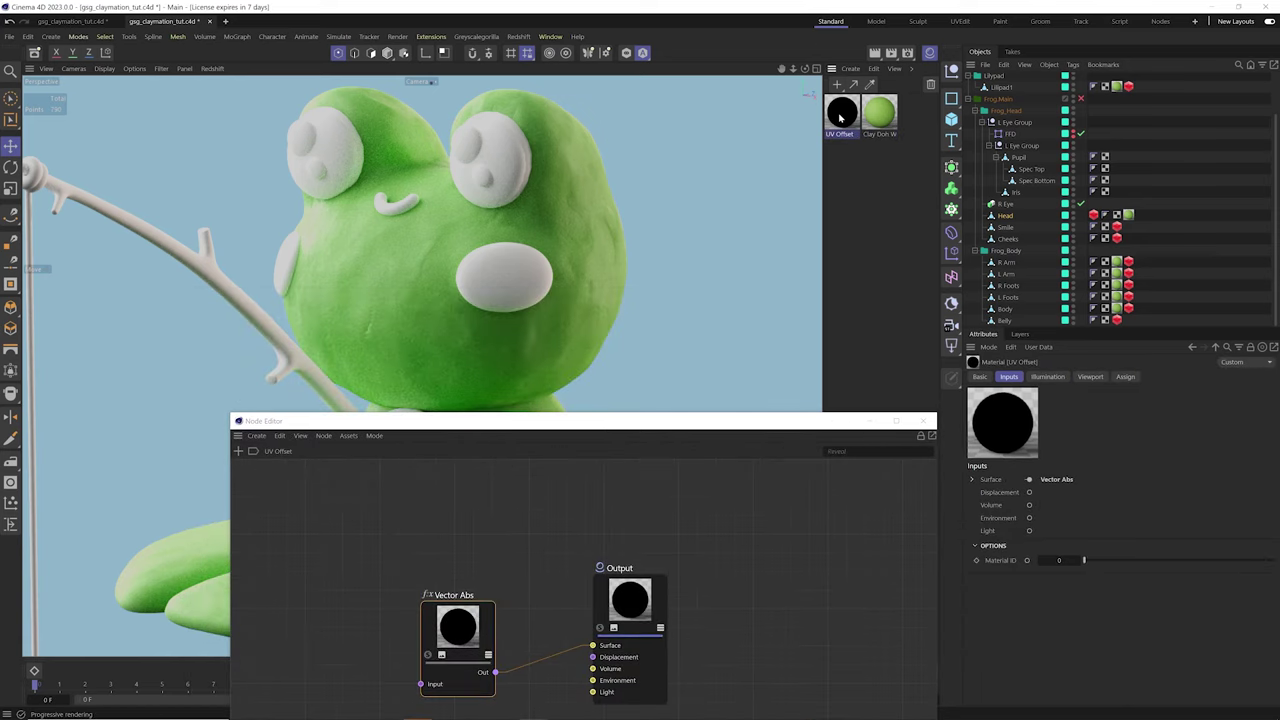
{"action": "left_click", "coordinate": [1056, 479]}
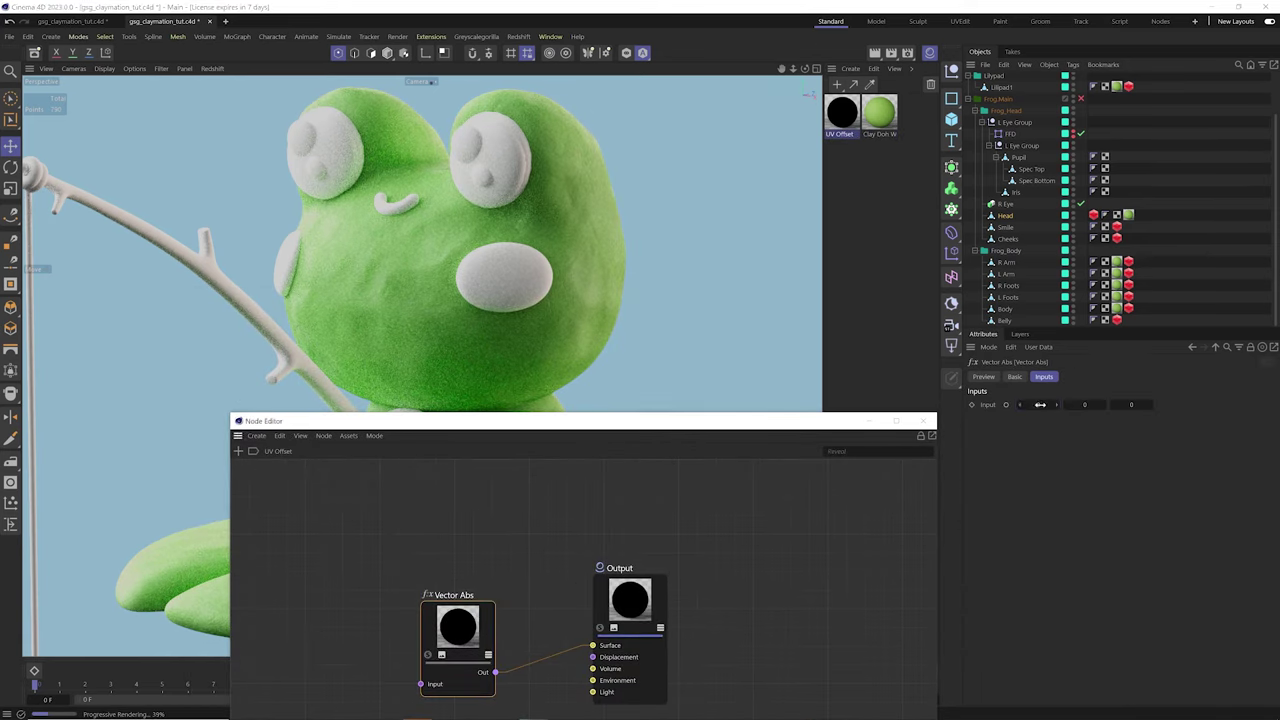
{"action": "key", "text": "Tab"}
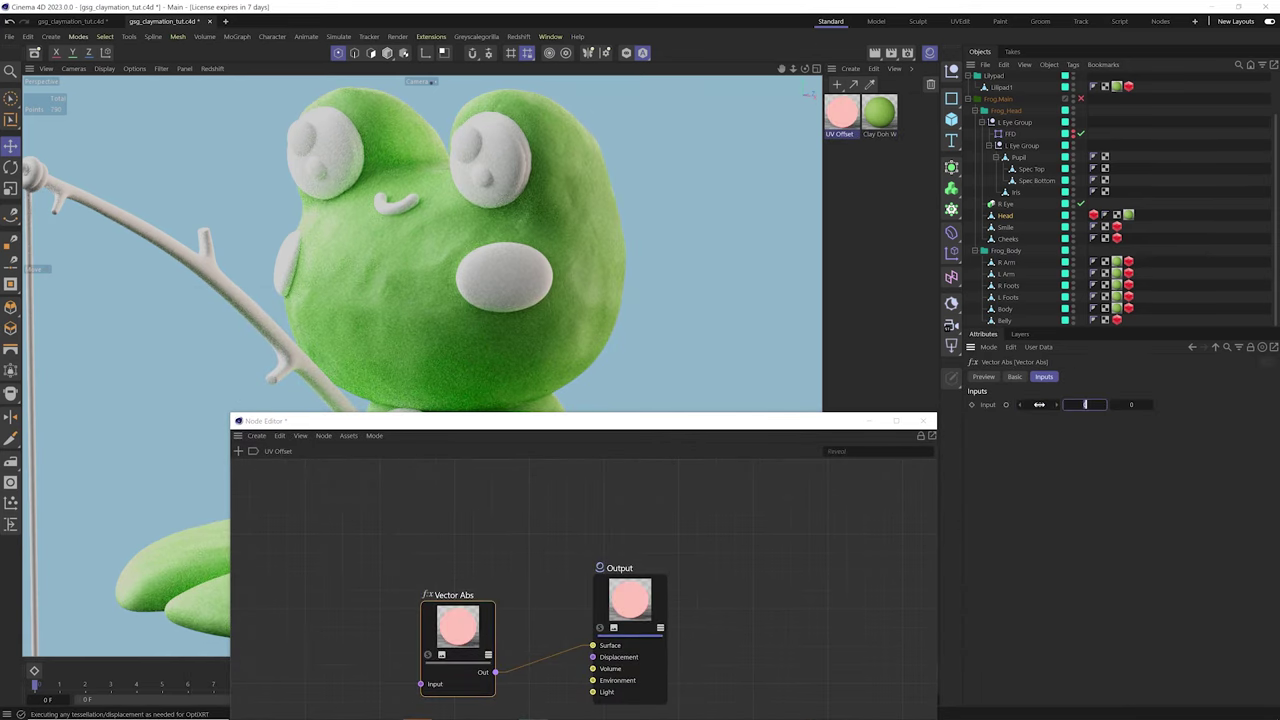
{"action": "type", "text": "20"}
{"action": "key", "text": "Tab"}
{"action": "type", "text": "90"}
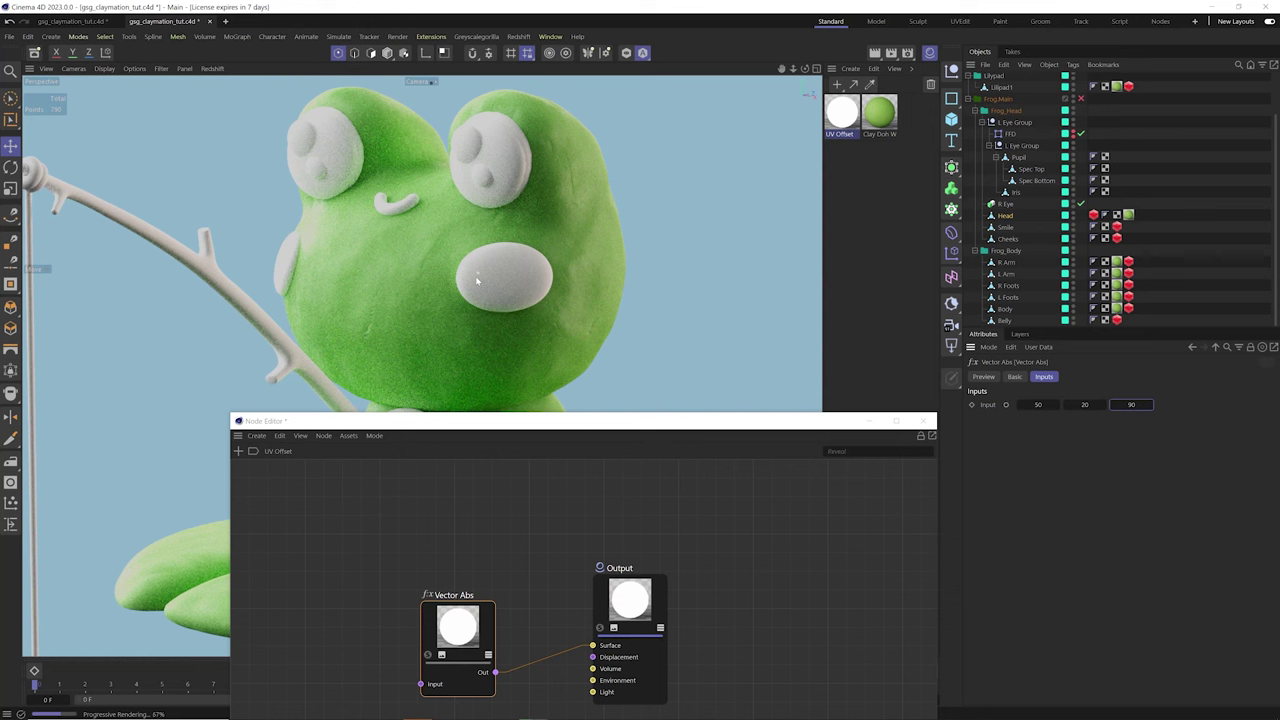
{"action": "left_click_drag", "start_coordinate": [455, 595], "coordinate": [474, 543]}
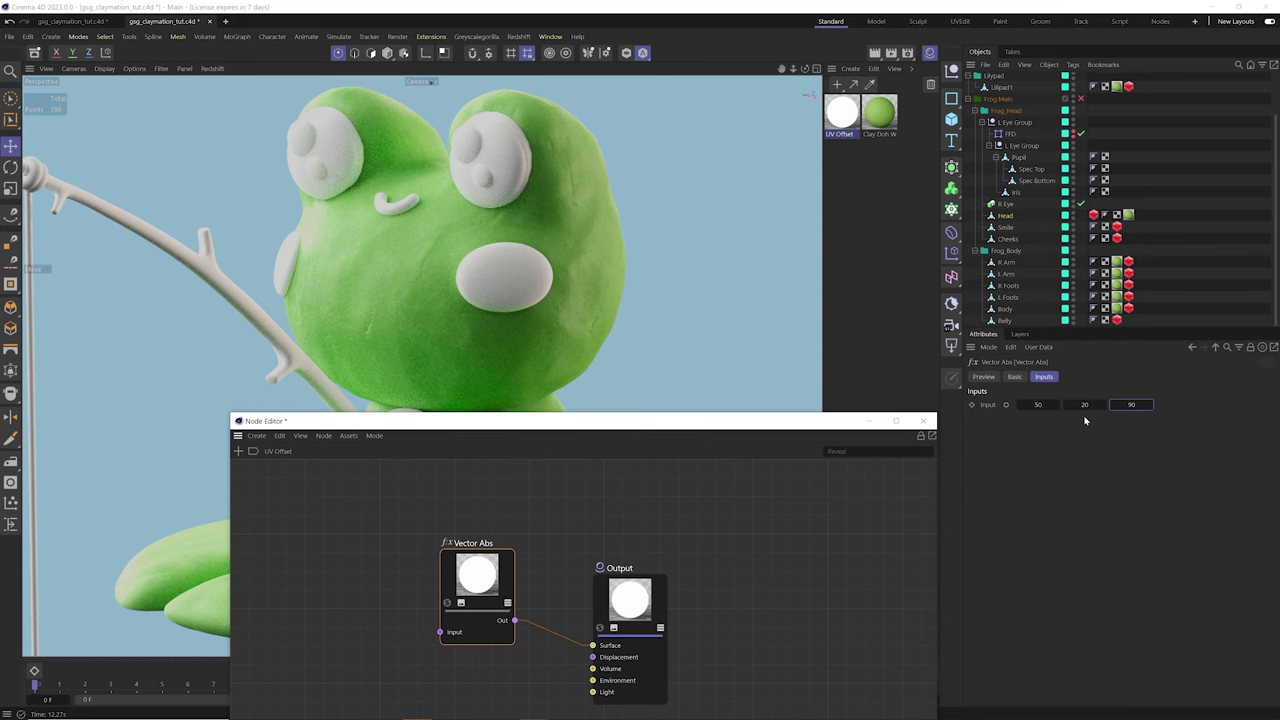
{"action": "left_click", "coordinate": [923, 423]}
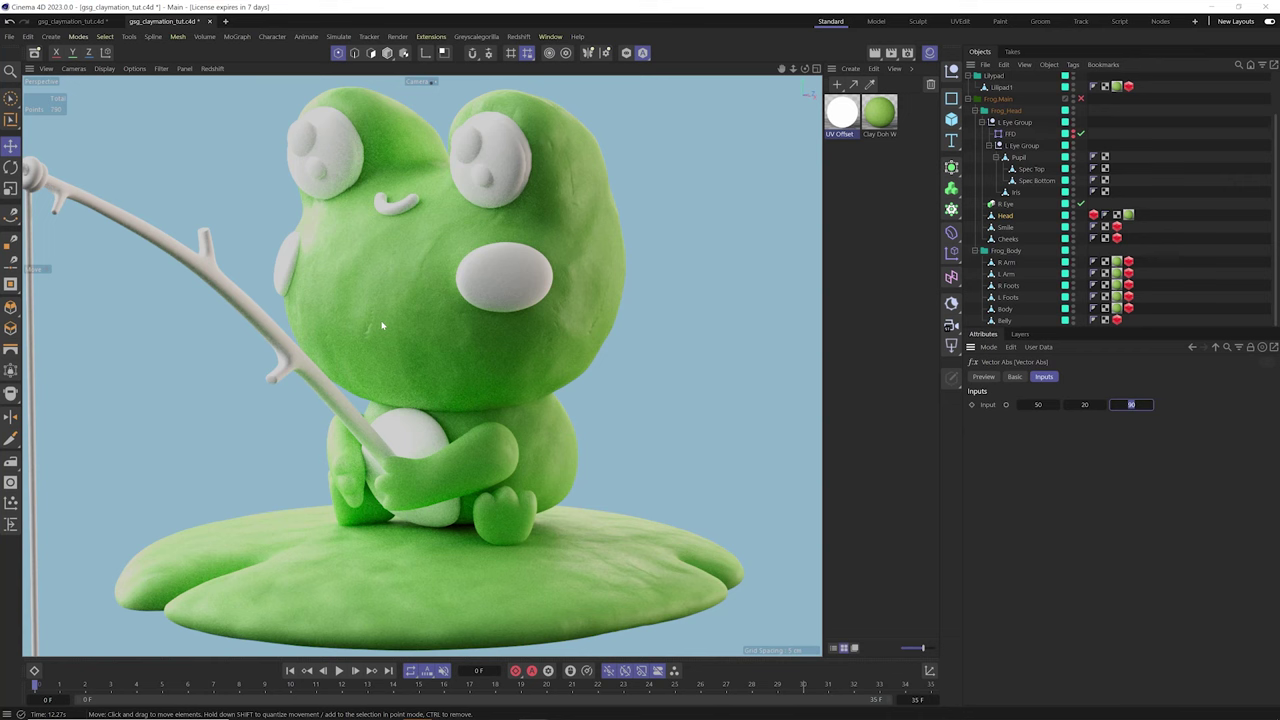
Reopen the Clay Doh White 03 graph and examine the Reference node's connections to the TriPlanar nodes
{"action": "double_click", "coordinate": [879, 112]}
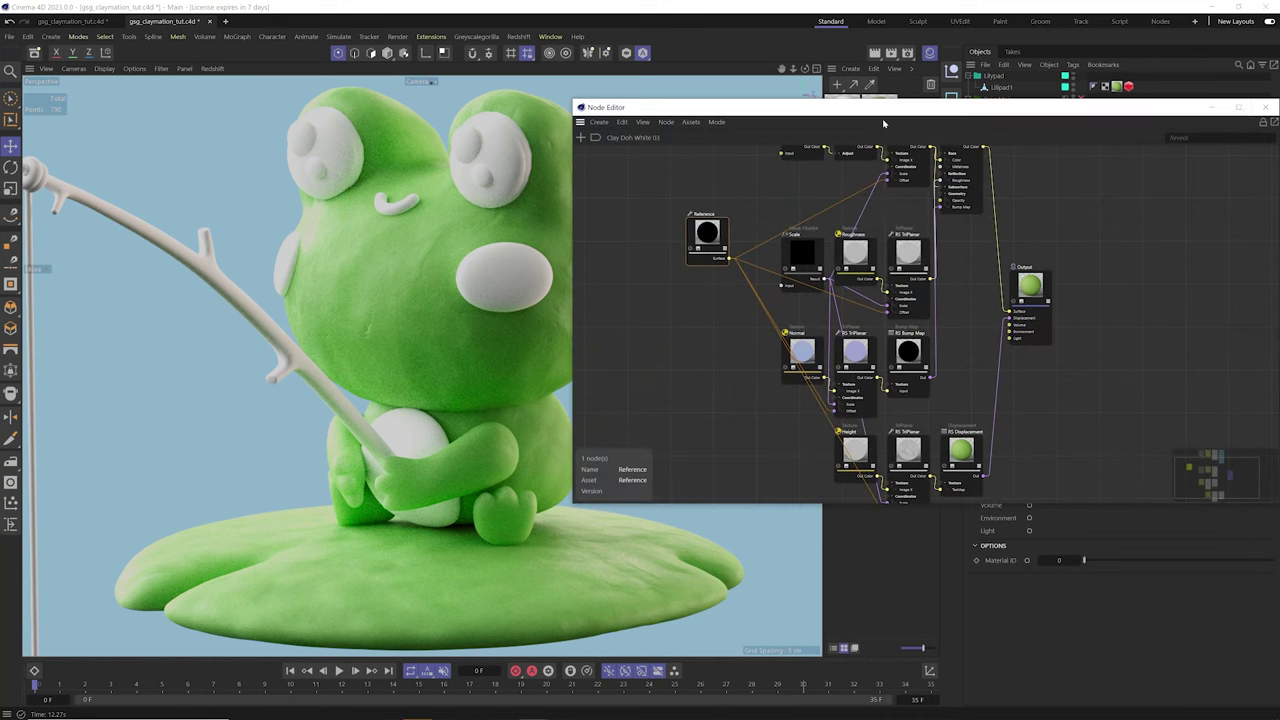
{"action": "left_click", "coordinate": [866, 121]}
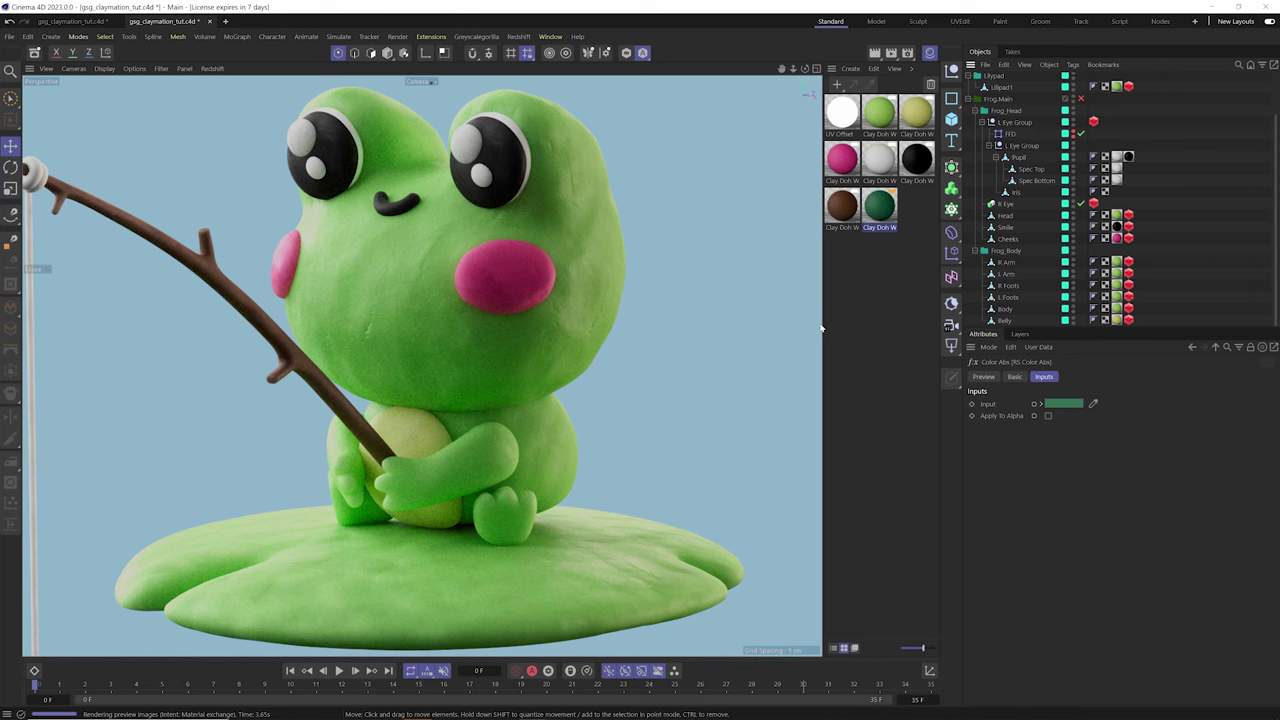
Inspect R Eye's Redshift Object geometry settings and the Clay Doh White 03.3 material's subsurface settings, and close the Node Editor
{"action": "left_click", "coordinate": [1128, 214]}
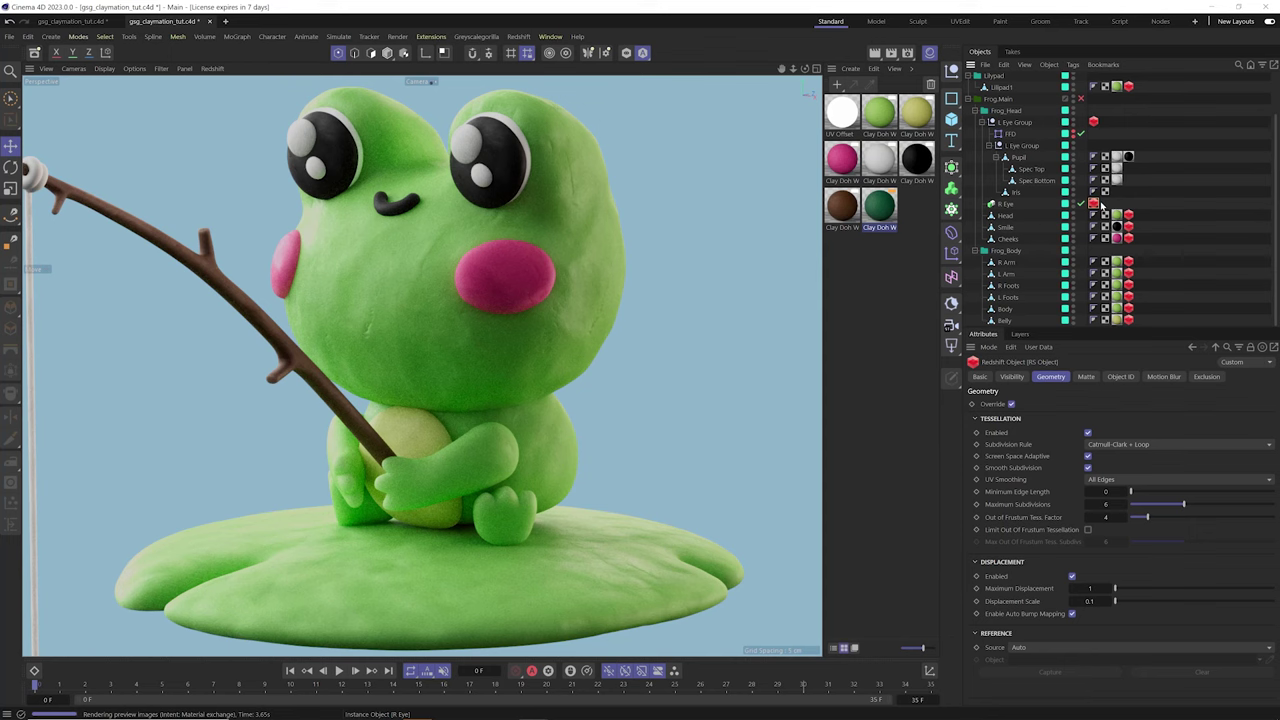
{"action": "double_click", "coordinate": [877, 158]}
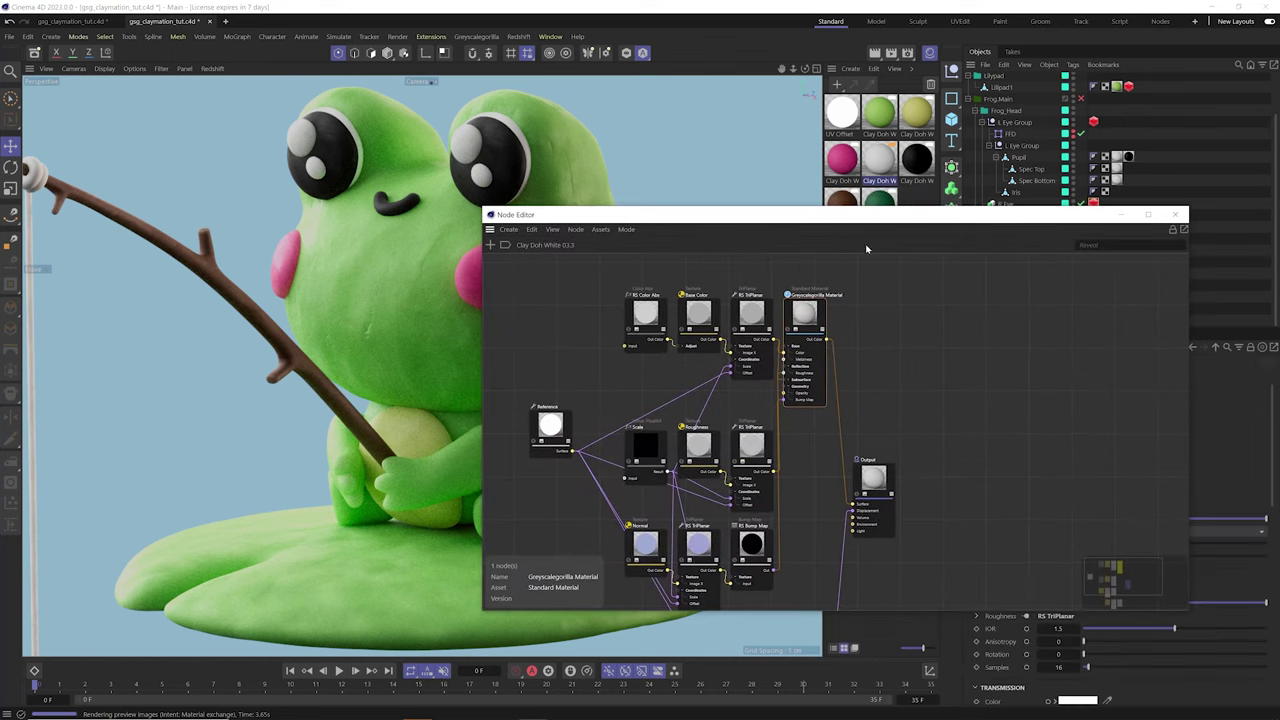
{"action": "left_click_drag", "start_coordinate": [812, 214], "coordinate": [566, 221]}
{"action": "scroll", "coordinate": [1276, 470], "scroll_direction": "down", "scroll_amount": 8}
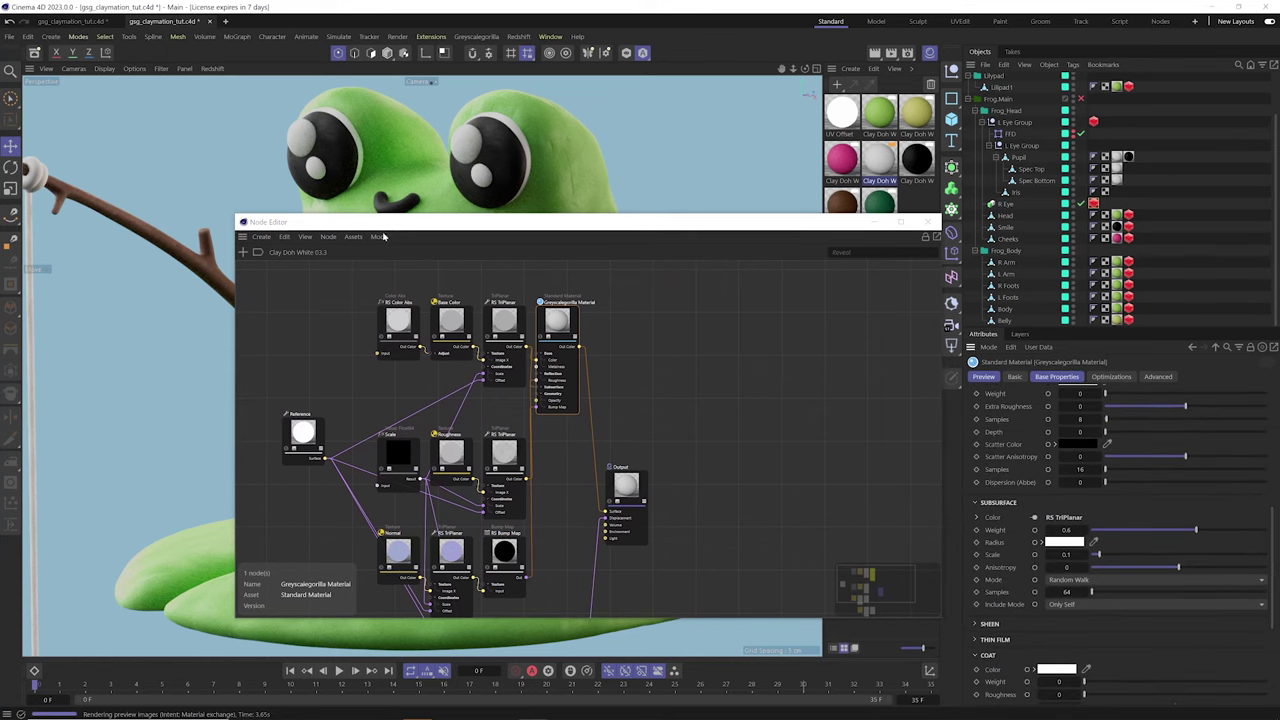
{"action": "left_click_drag", "start_coordinate": [357, 221], "coordinate": [422, 394]}
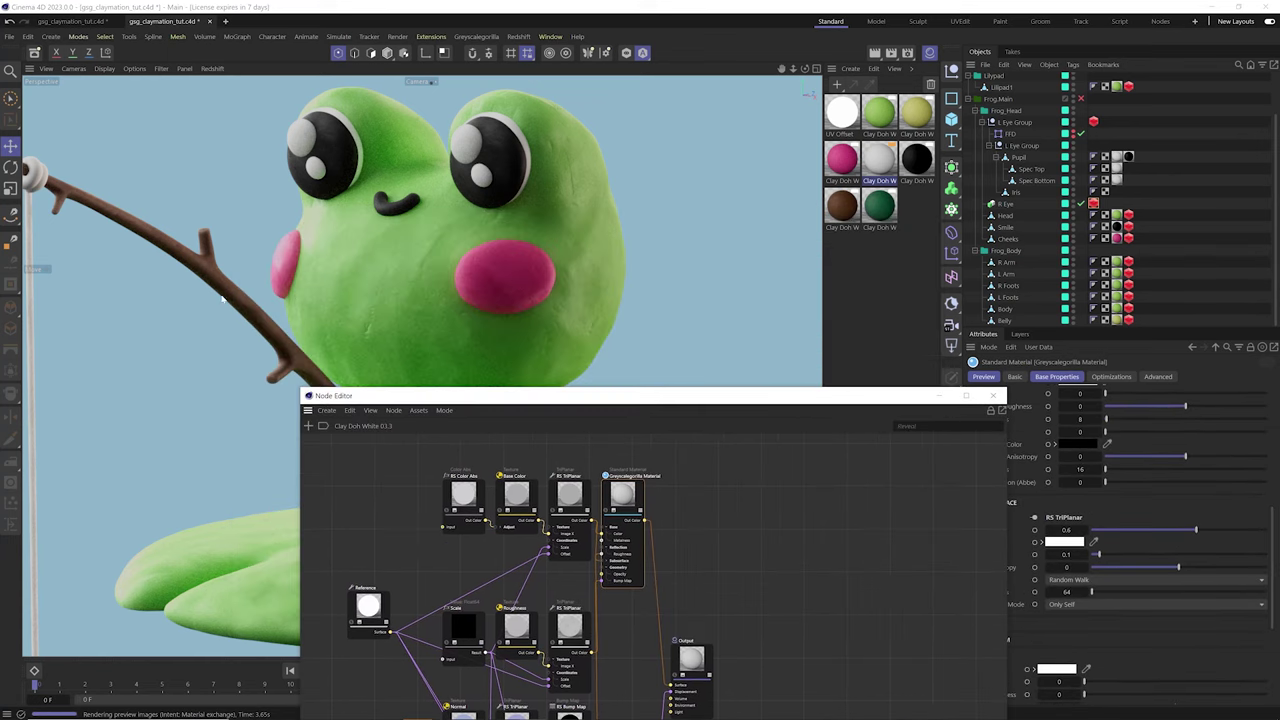
{"action": "left_click", "coordinate": [993, 395]}
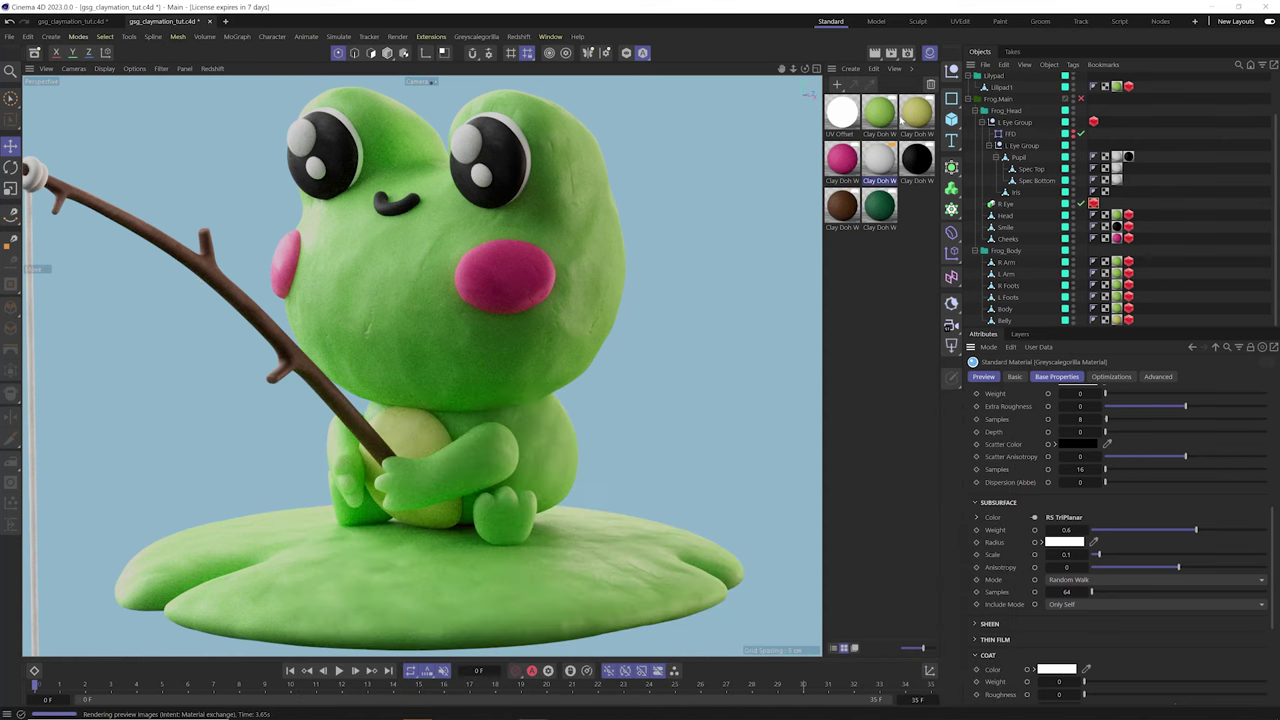
Open the UV Offset material's graph and shrink the Node Editor window to uncover the frog in the render view
{"action": "double_click", "coordinate": [888, 123]}
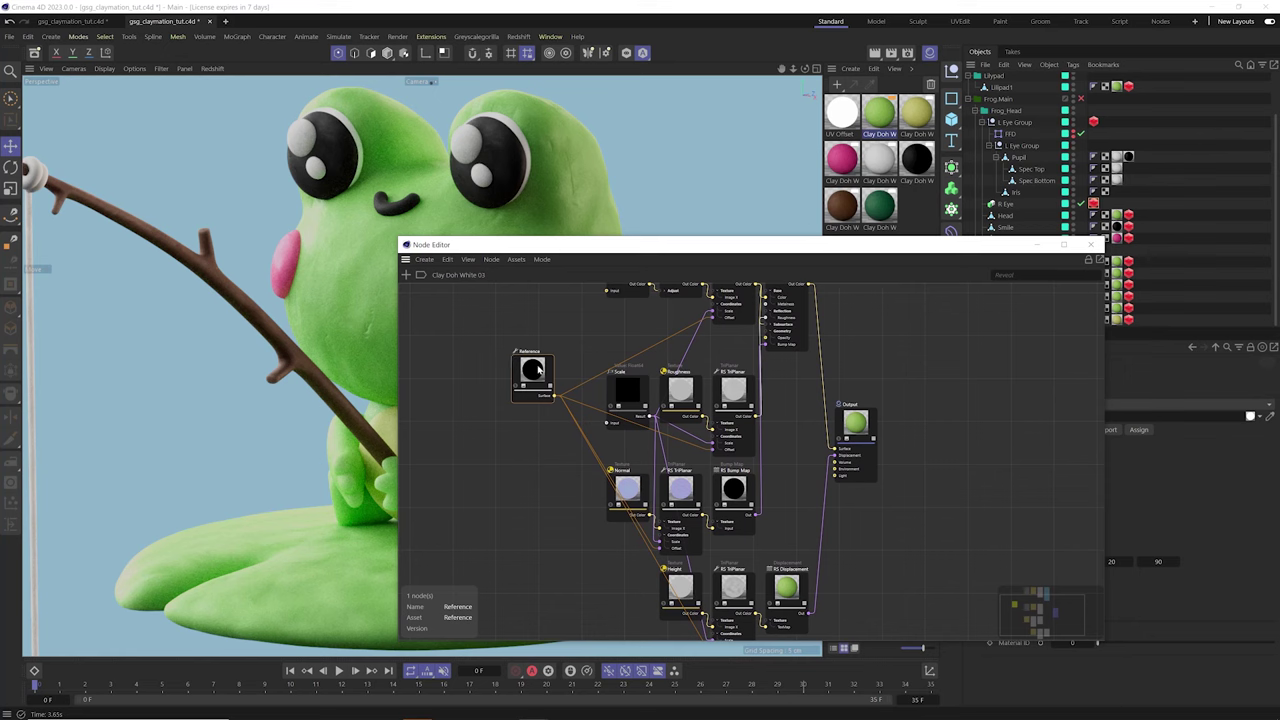
{"action": "double_click", "coordinate": [842, 112]}
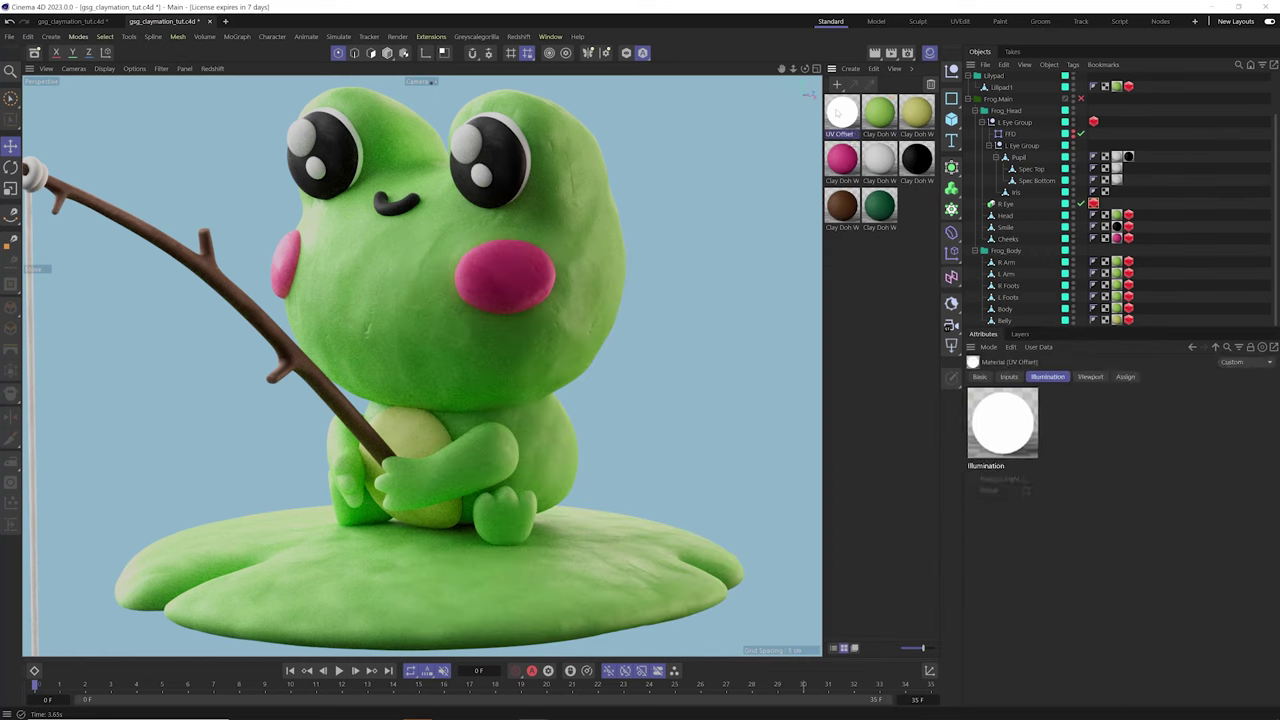
{"action": "left_click_drag", "start_coordinate": [849, 96], "coordinate": [463, 305]}
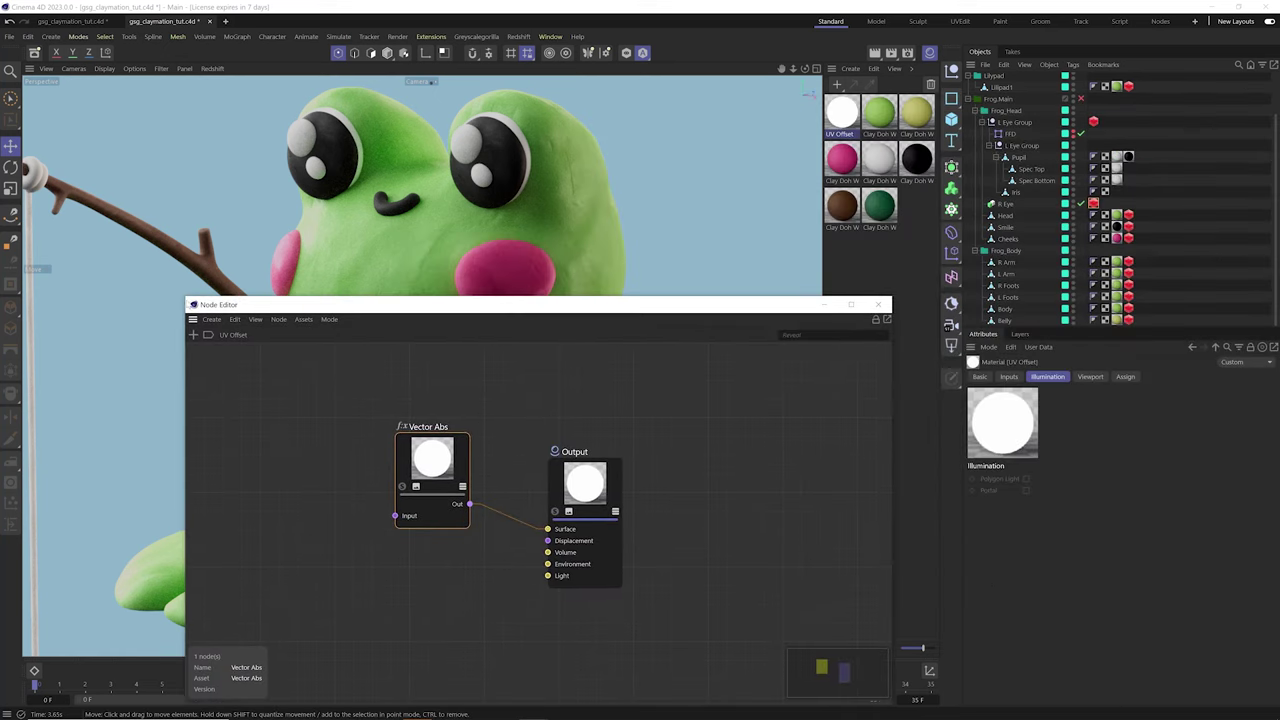
{"action": "left_click_drag", "start_coordinate": [186, 298], "coordinate": [506, 395]}
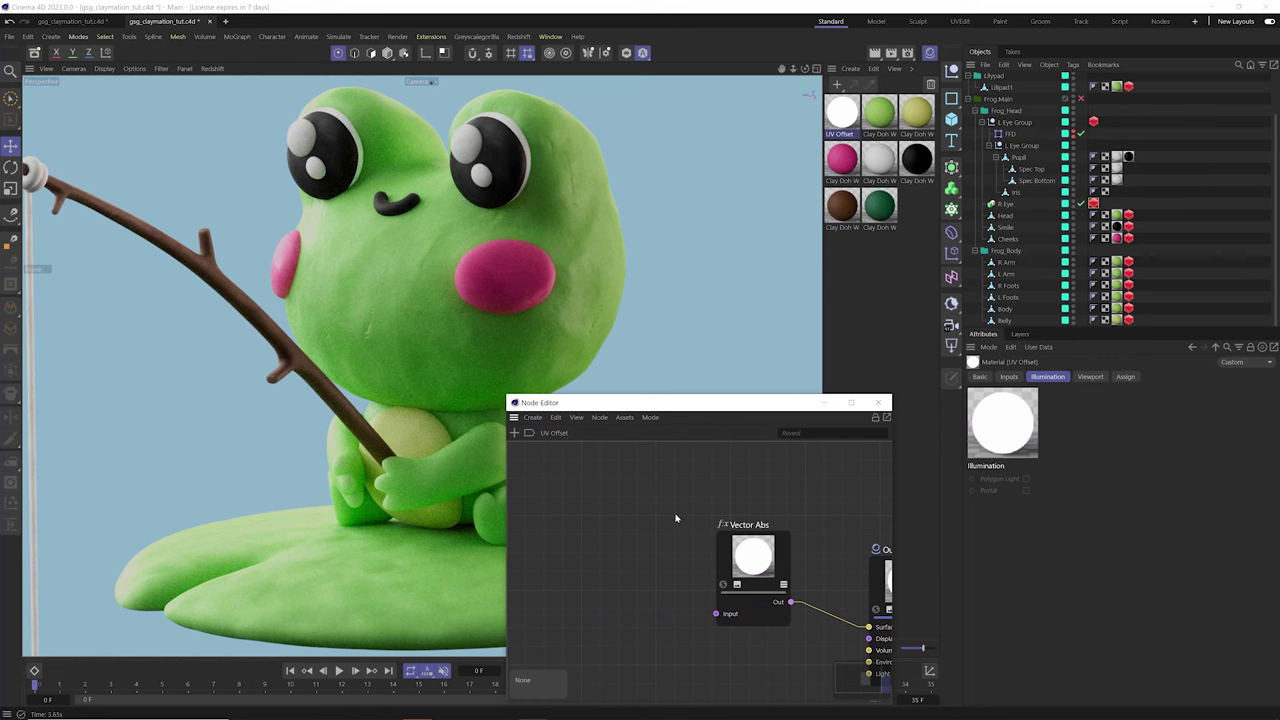
Set the Vector Abs input in the UV Offset material to 20, 50 and 60, and close its graph
{"action": "left_click", "coordinate": [752, 556]}
{"action": "left_click", "coordinate": [1038, 404]}
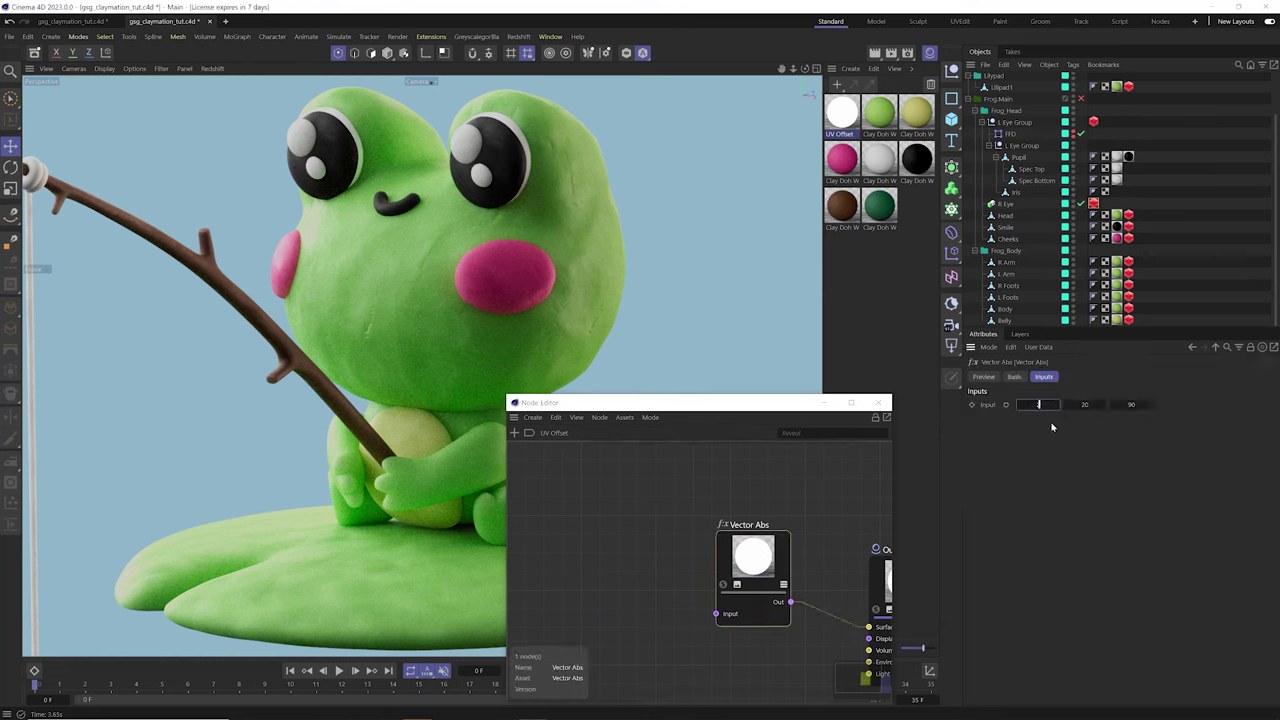
{"action": "type", "text": "20"}
{"action": "key", "text": "Tab"}
{"action": "type", "text": "50"}
{"action": "key", "text": "Tab"}
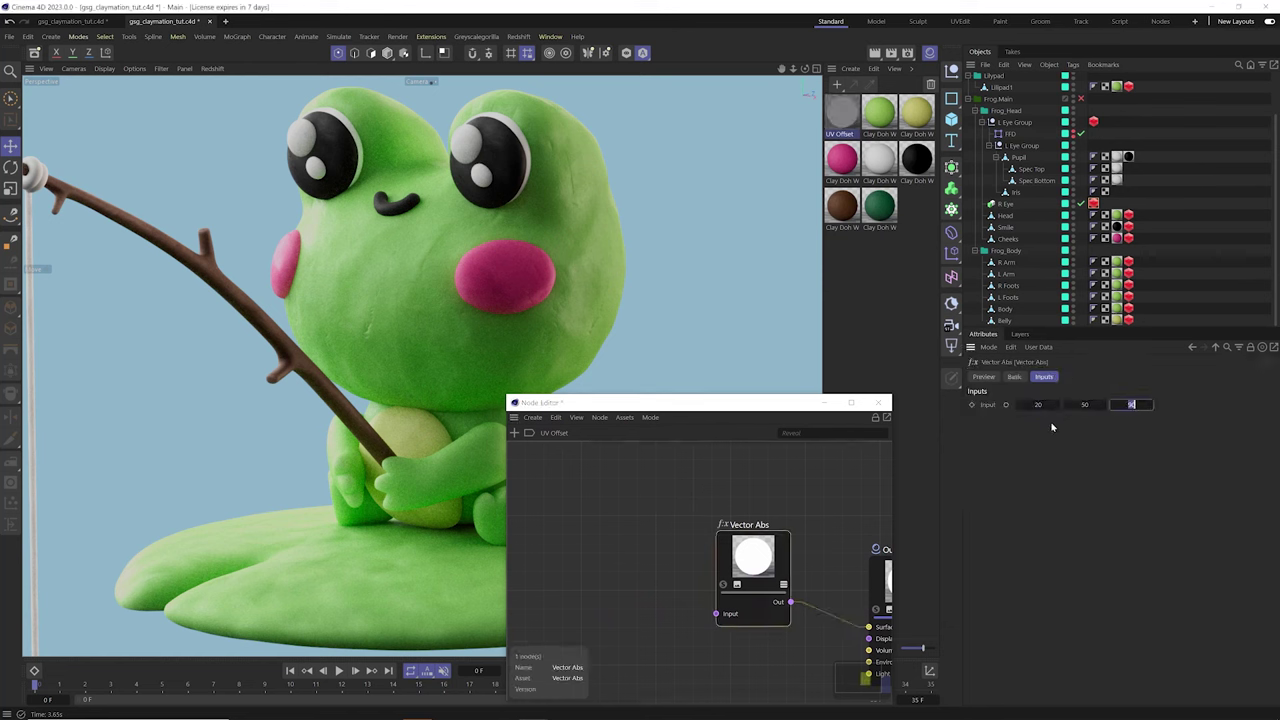
{"action": "type", "text": "60"}
{"action": "key", "text": "Return"}
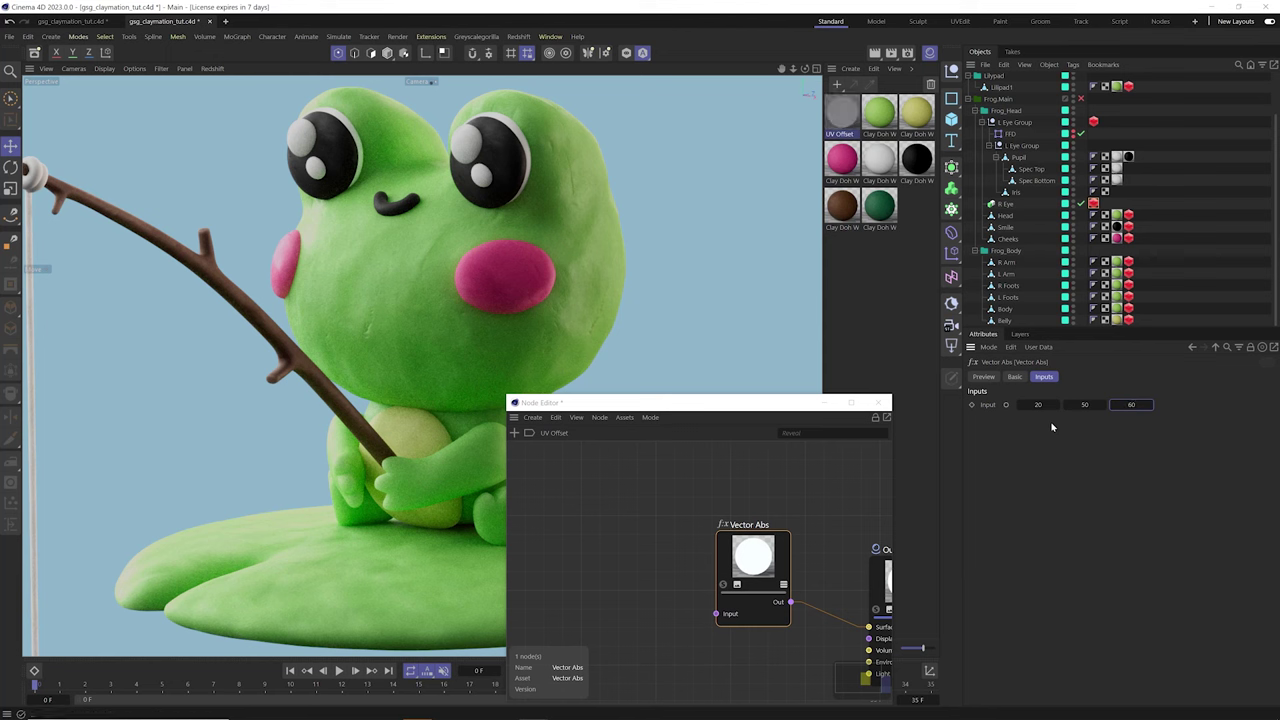
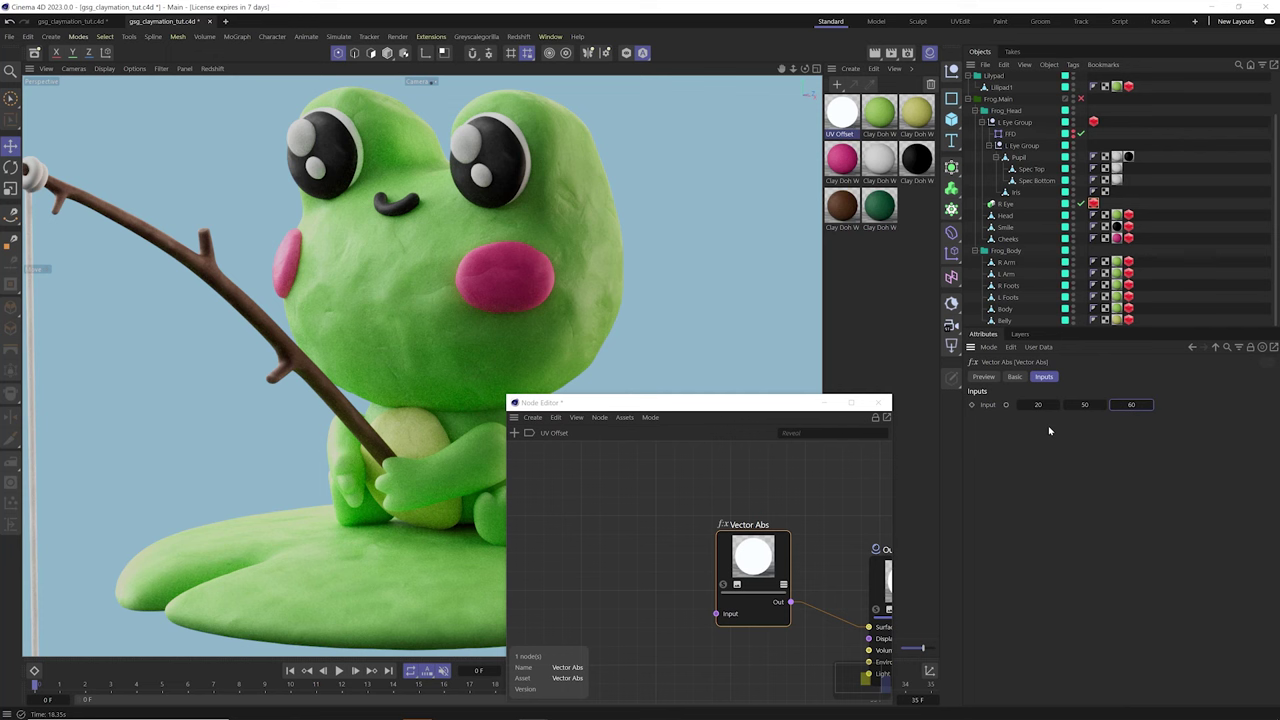
{"action": "left_click", "coordinate": [881, 403]}
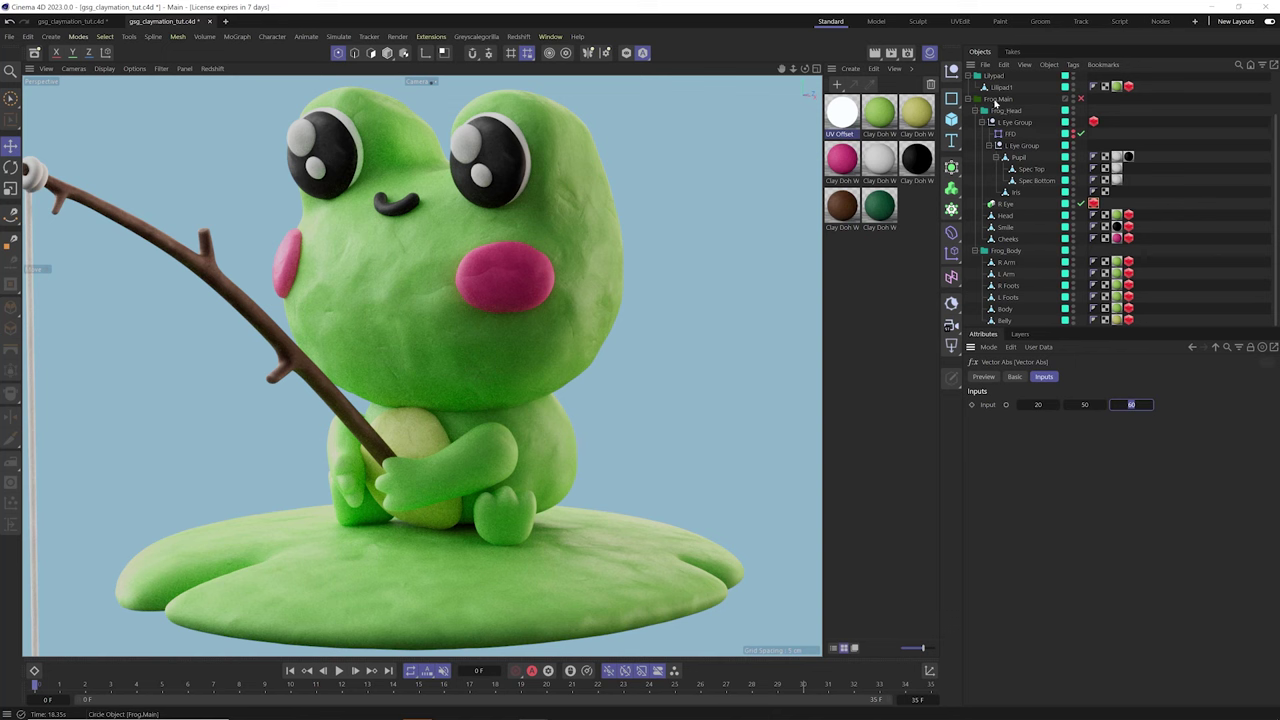
Add a Signal Plus tag to Frog.Main and link it to the Vector Abs input of the UV Offset material
{"action": "right_click", "coordinate": [995, 101]}
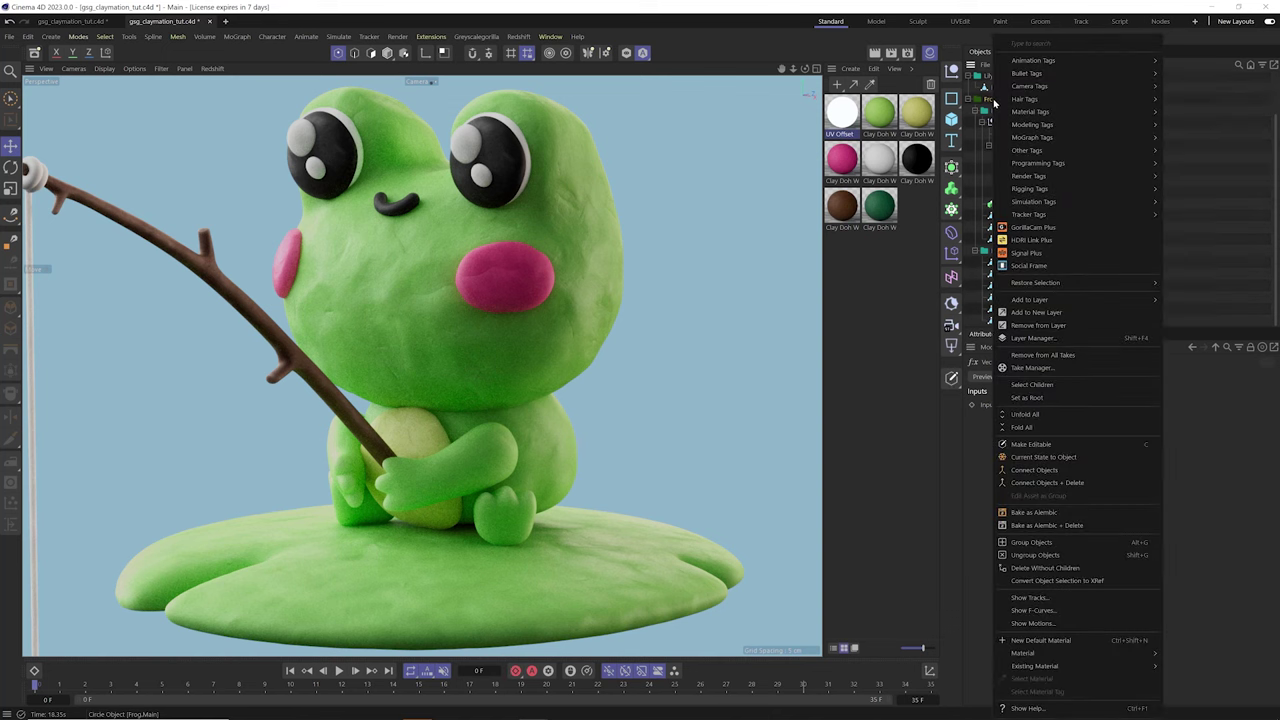
{"action": "left_click", "coordinate": [1039, 256]}
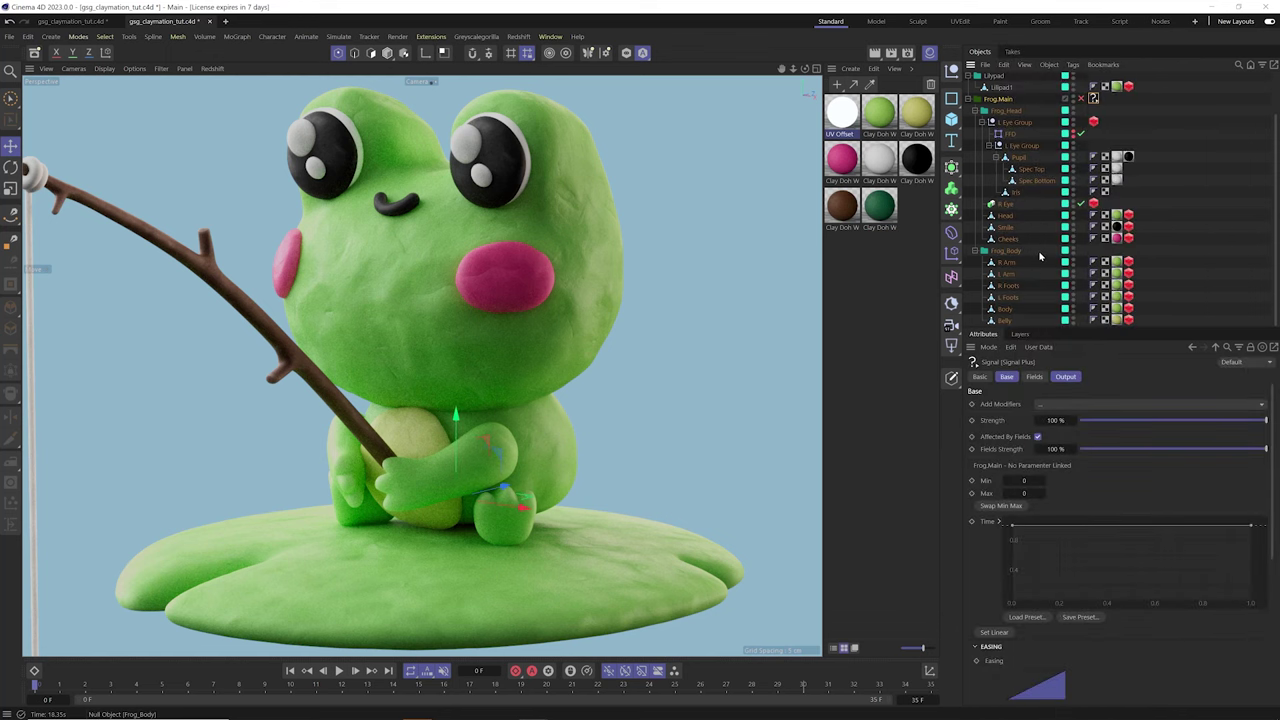
{"action": "double_click", "coordinate": [842, 113]}
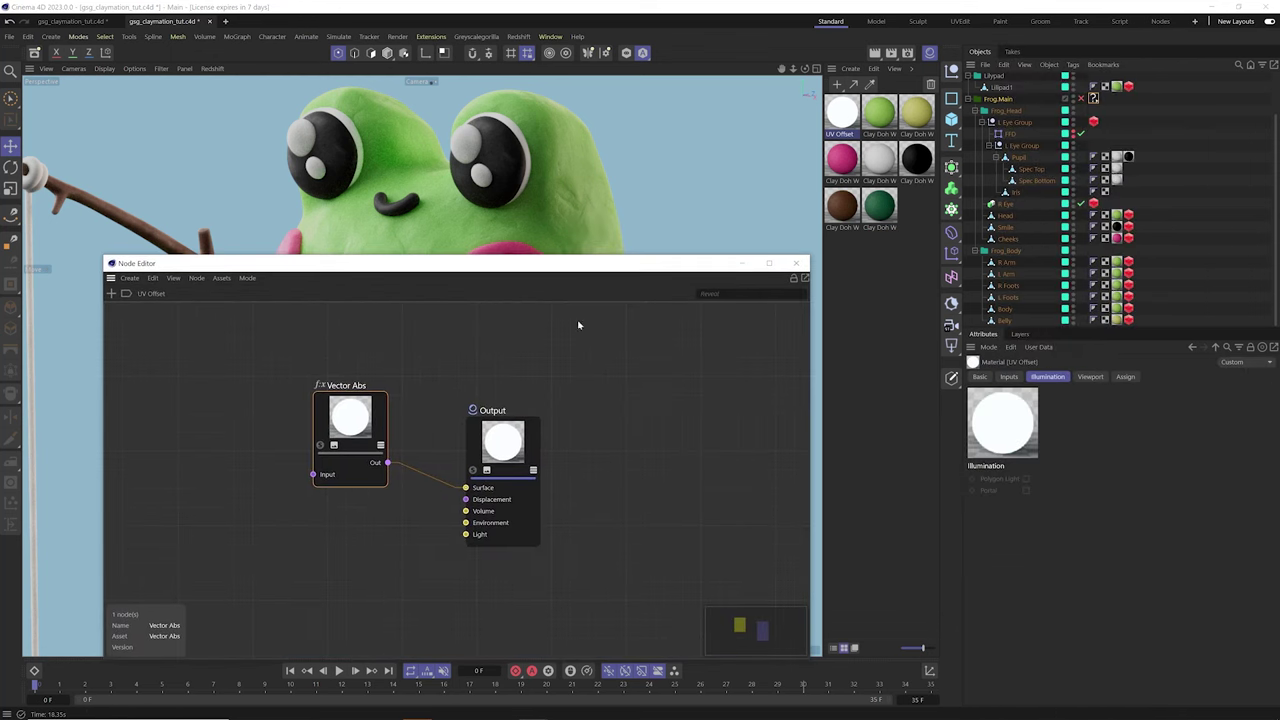
{"action": "left_click", "coordinate": [355, 422]}
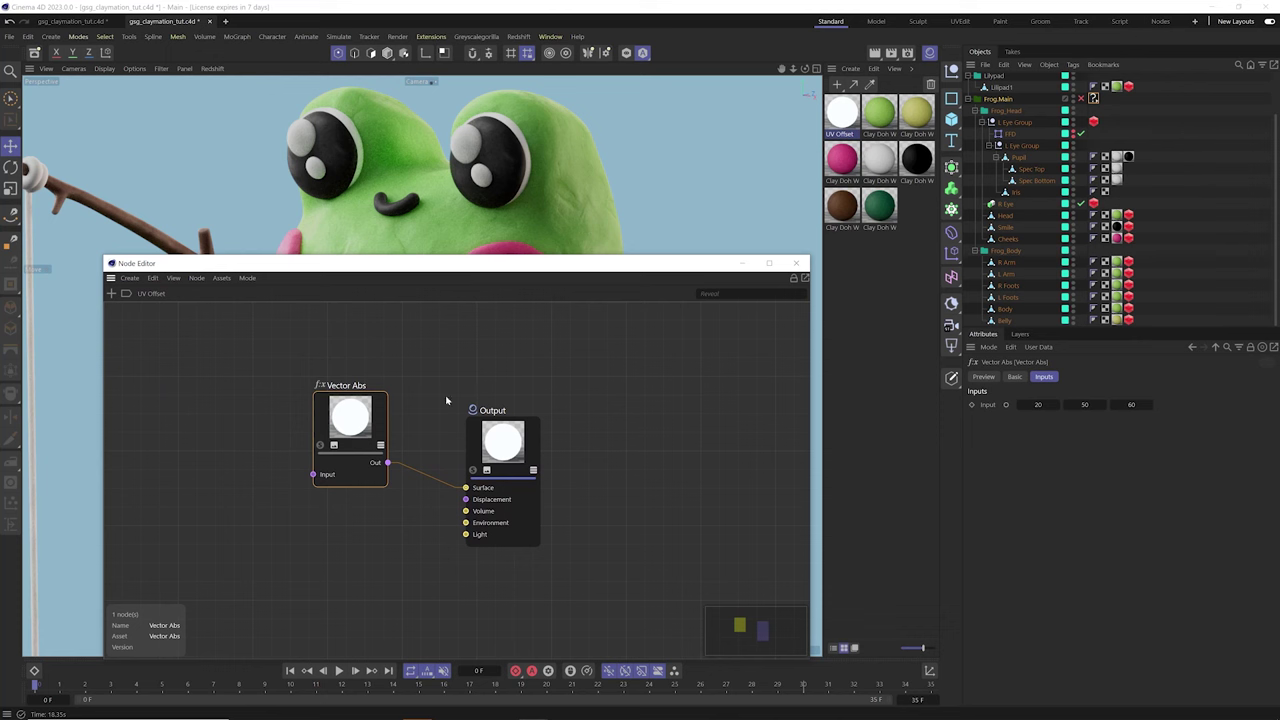
{"action": "left_click", "coordinate": [989, 405]}
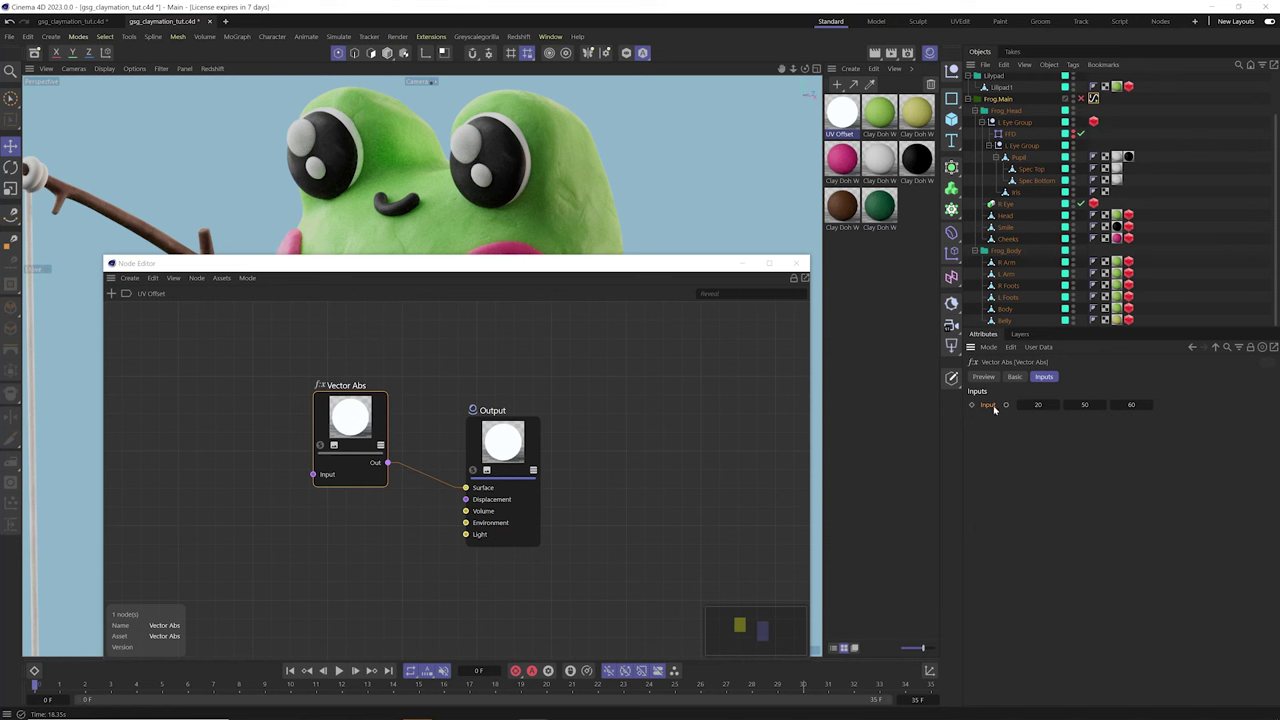
{"action": "left_click", "coordinate": [796, 266]}
Add a Noise modifier to Frog.Main's Signal tag with its variation set to 100, 100 and 100
{"action": "left_click", "coordinate": [1096, 99]}
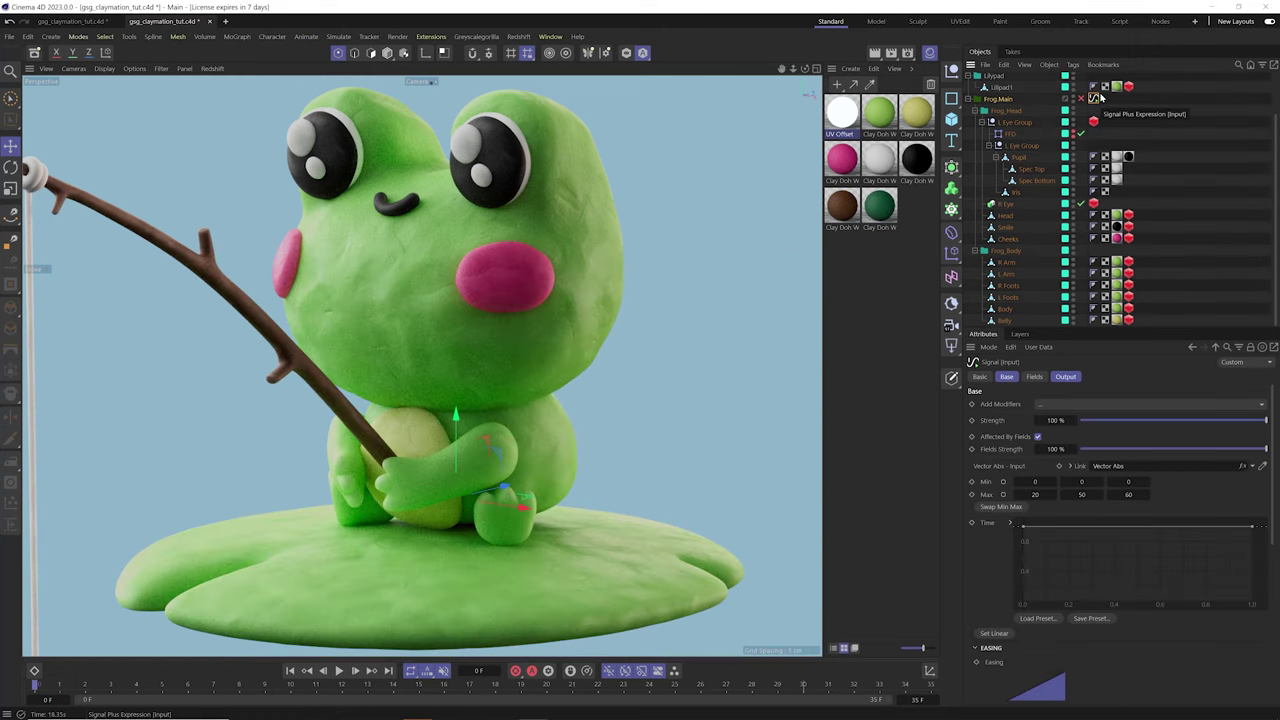
{"action": "left_click", "coordinate": [1082, 406]}
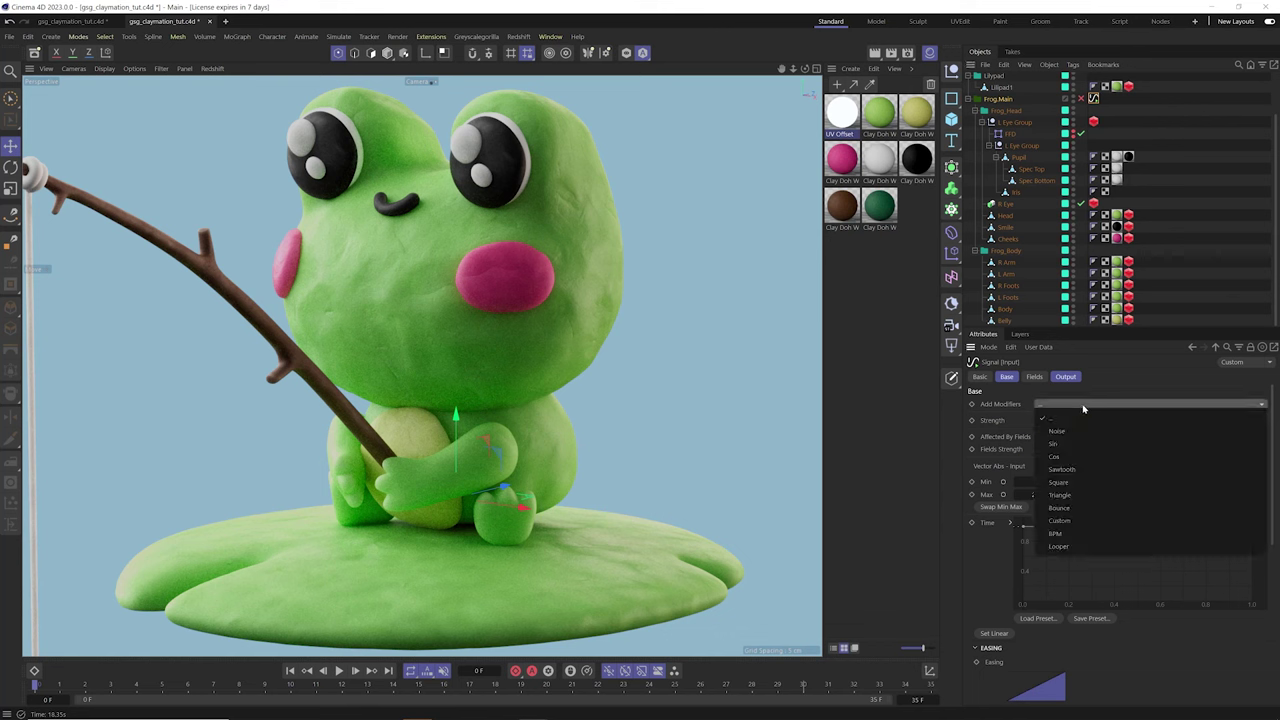
{"action": "left_click", "coordinate": [1085, 430]}
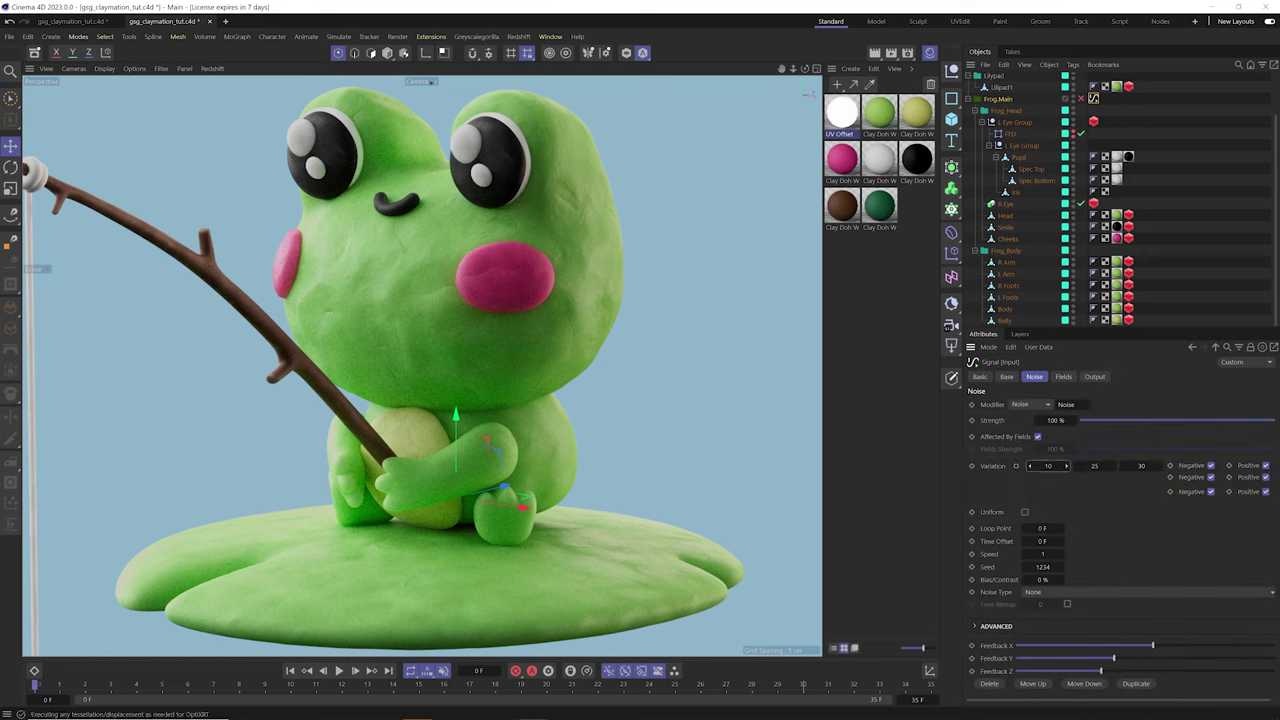
{"action": "double_click", "coordinate": [1048, 466]}
{"action": "type", "text": "100"}
{"action": "key", "text": "Tab"}
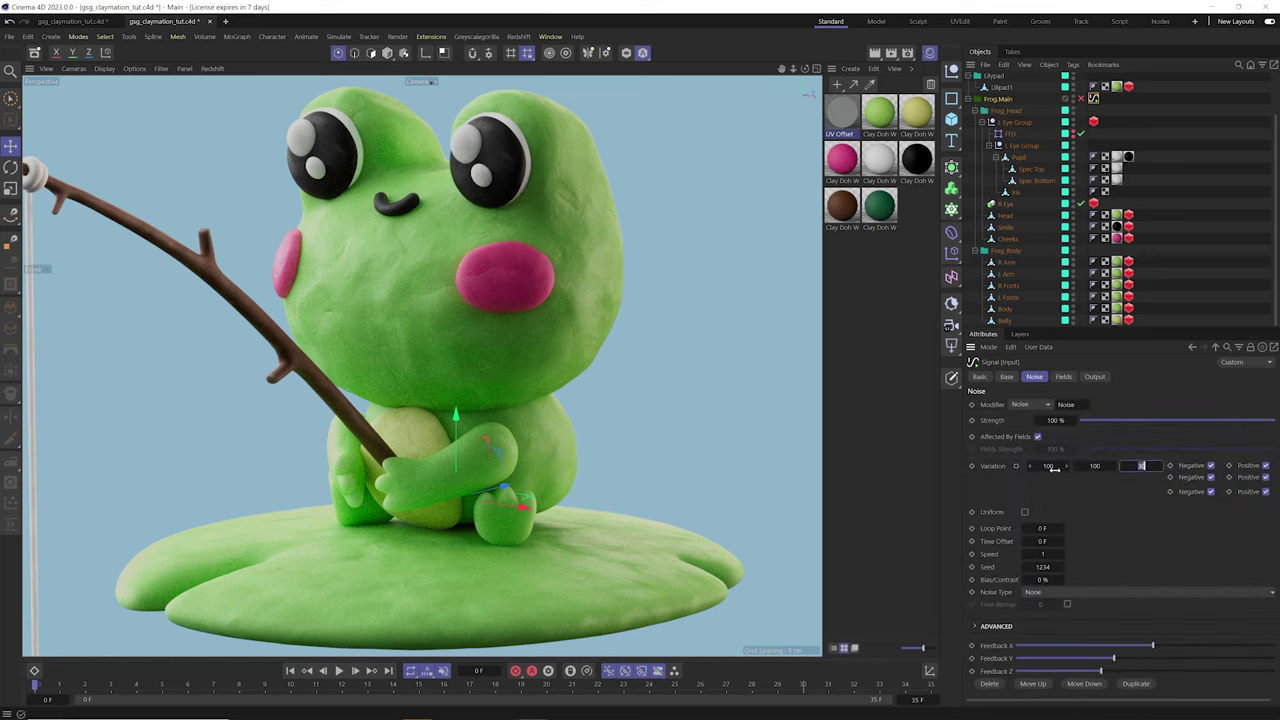
{"action": "type", "text": "100"}
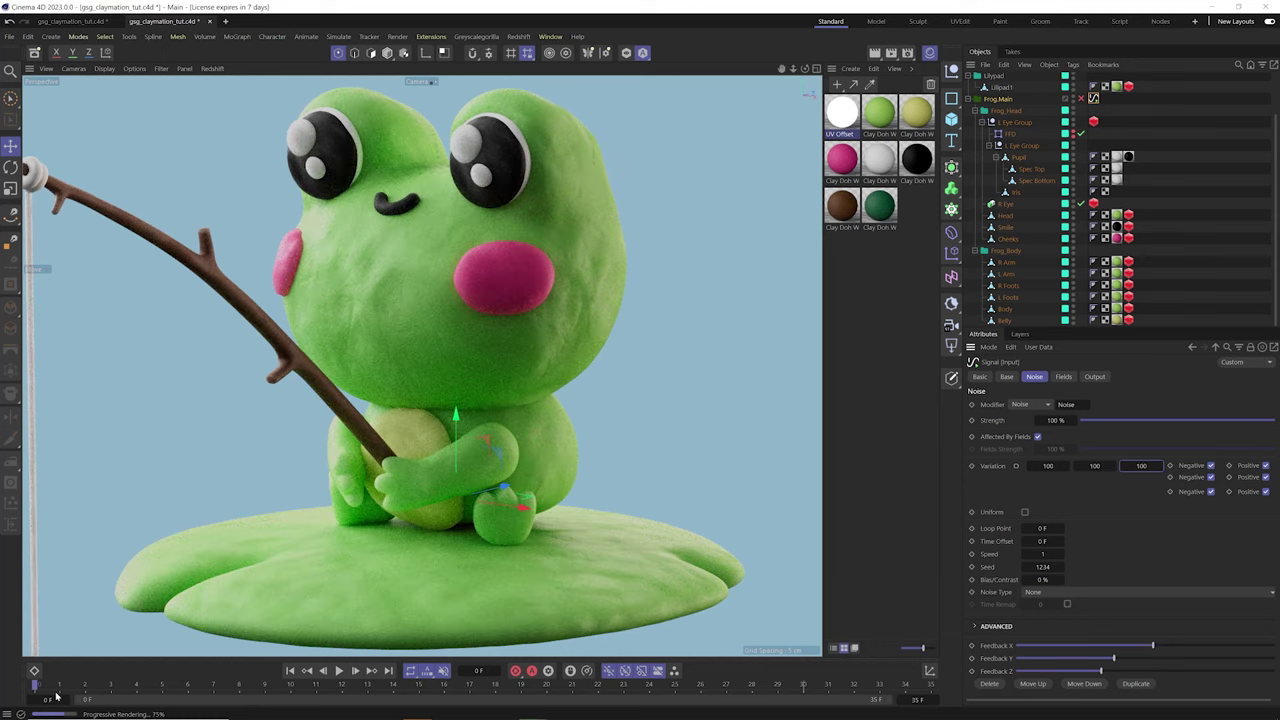
Scrub through the timeline and examine how the Vector Abs input in the UV Offset material changes across frames
{"action": "left_click_drag", "start_coordinate": [106, 686], "coordinate": [368, 684]}
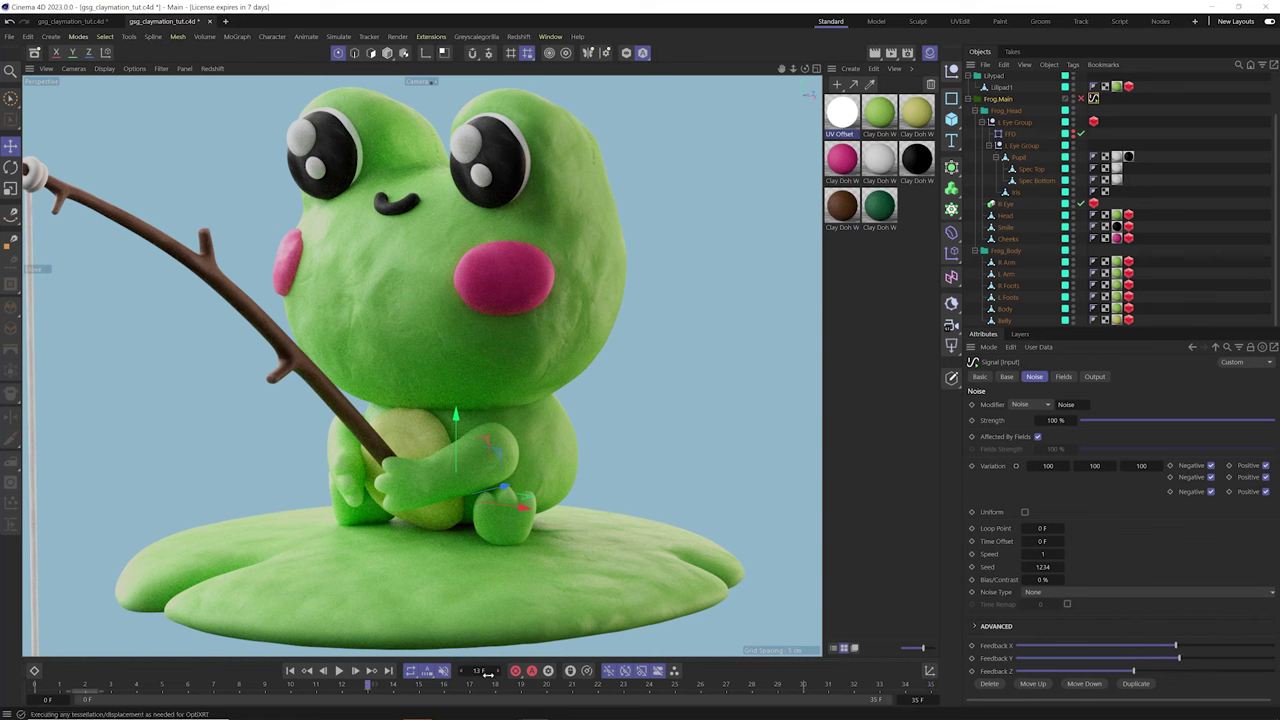
{"action": "left_click", "coordinate": [494, 684]}
{"action": "left_click", "coordinate": [843, 118]}
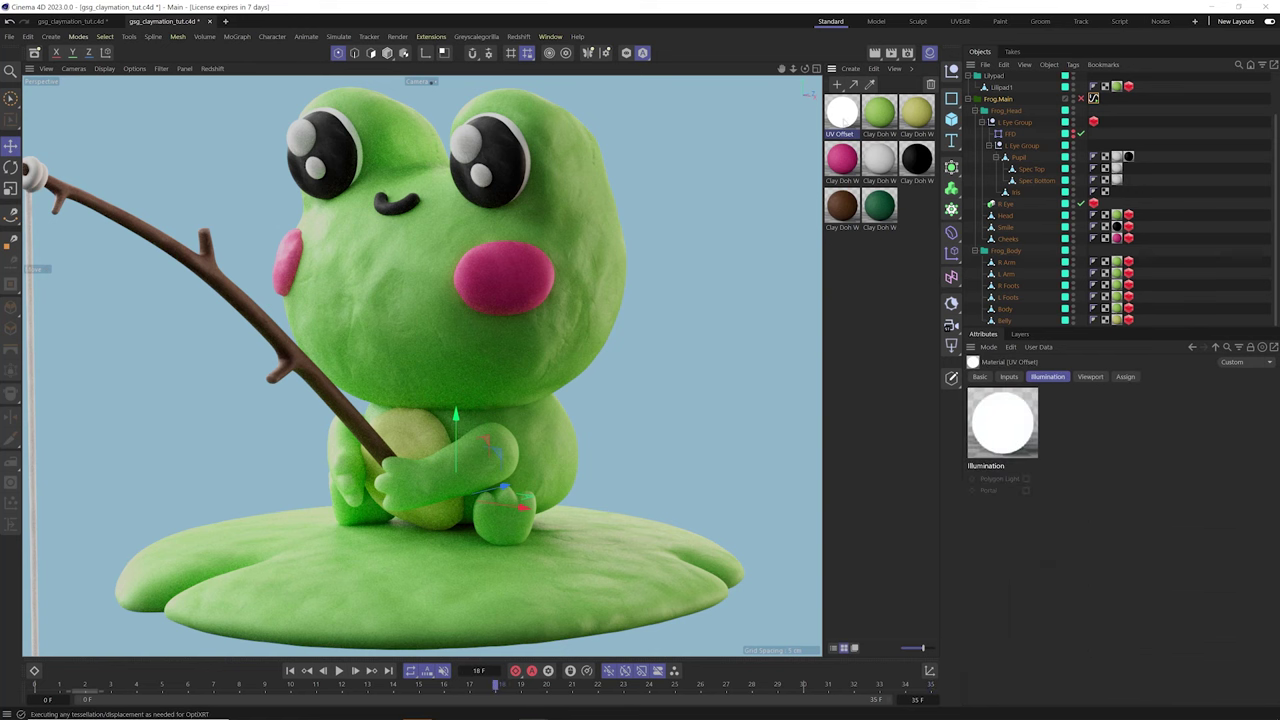
{"action": "left_click", "coordinate": [1090, 376]}
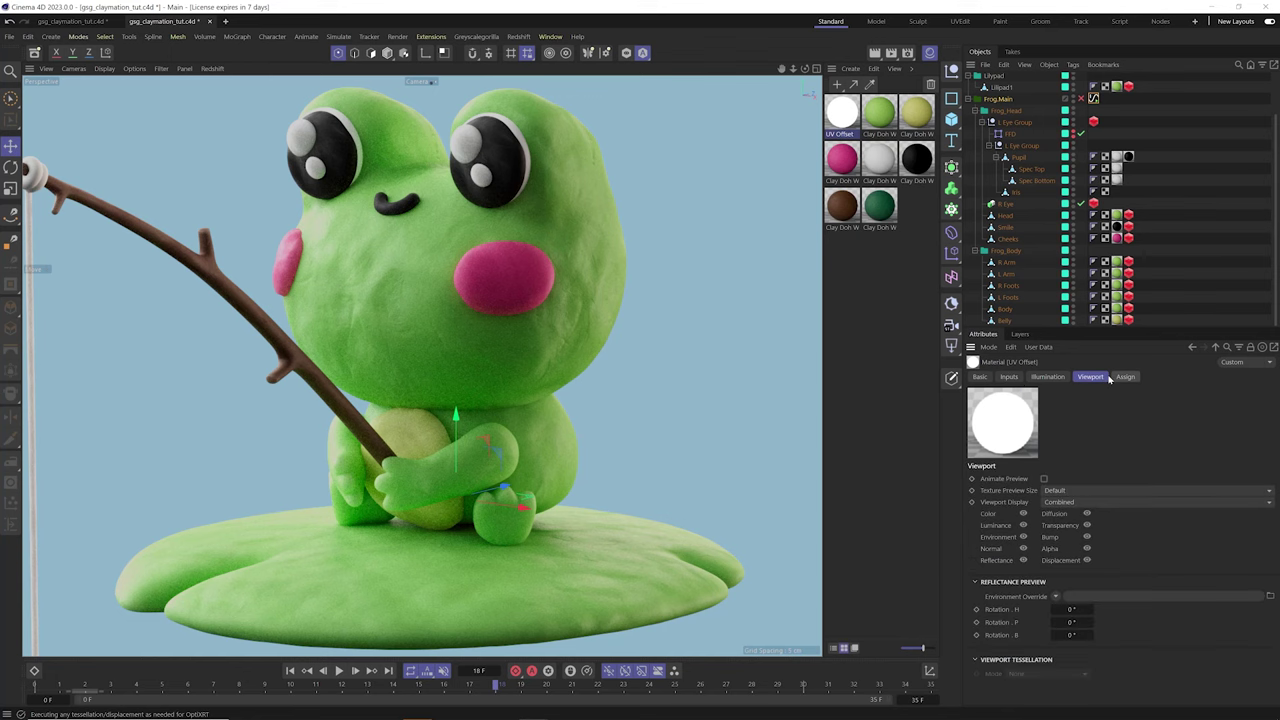
{"action": "double_click", "coordinate": [845, 120]}
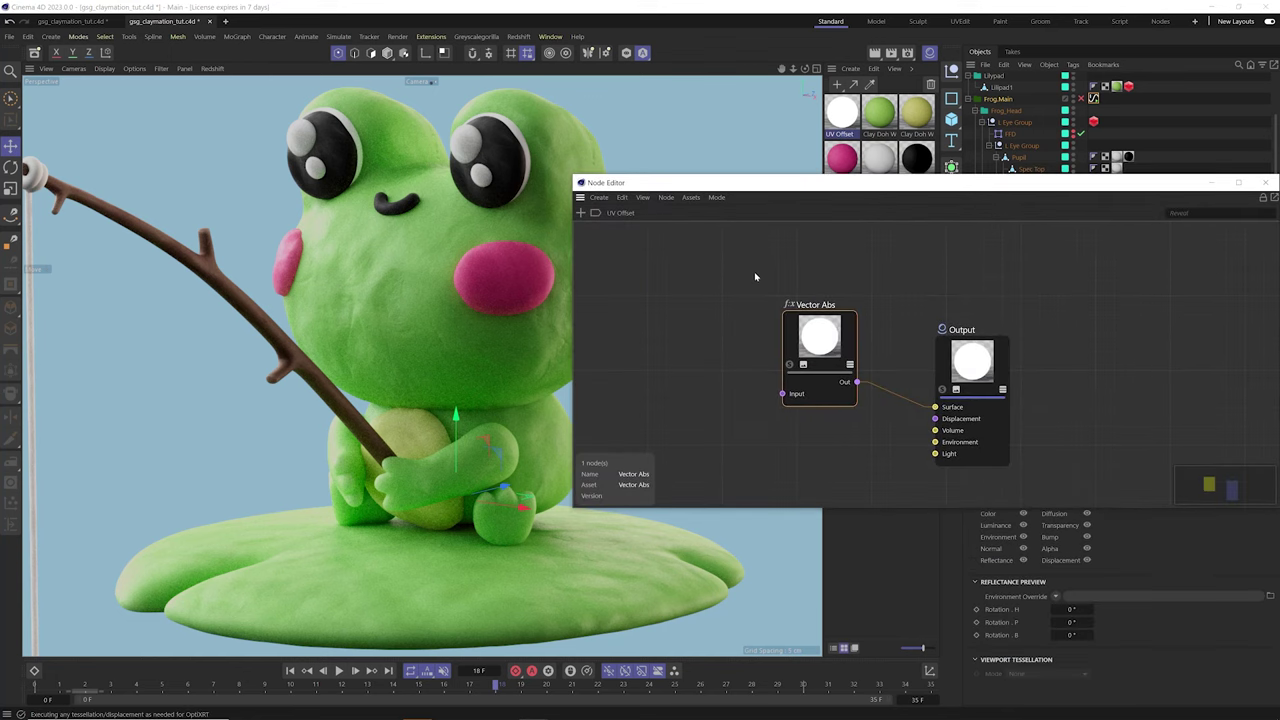
{"action": "left_click_drag", "start_coordinate": [617, 166], "coordinate": [221, 206]}
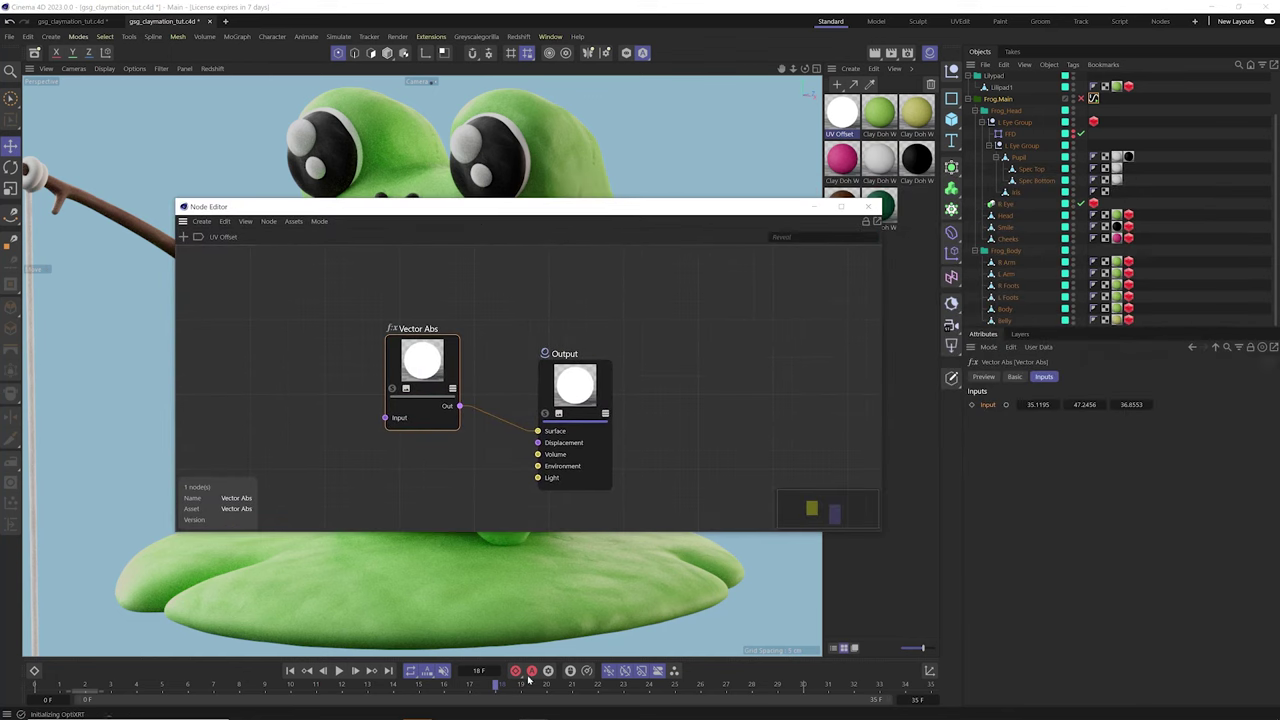
{"action": "left_click_drag", "start_coordinate": [477, 689], "coordinate": [287, 685]}
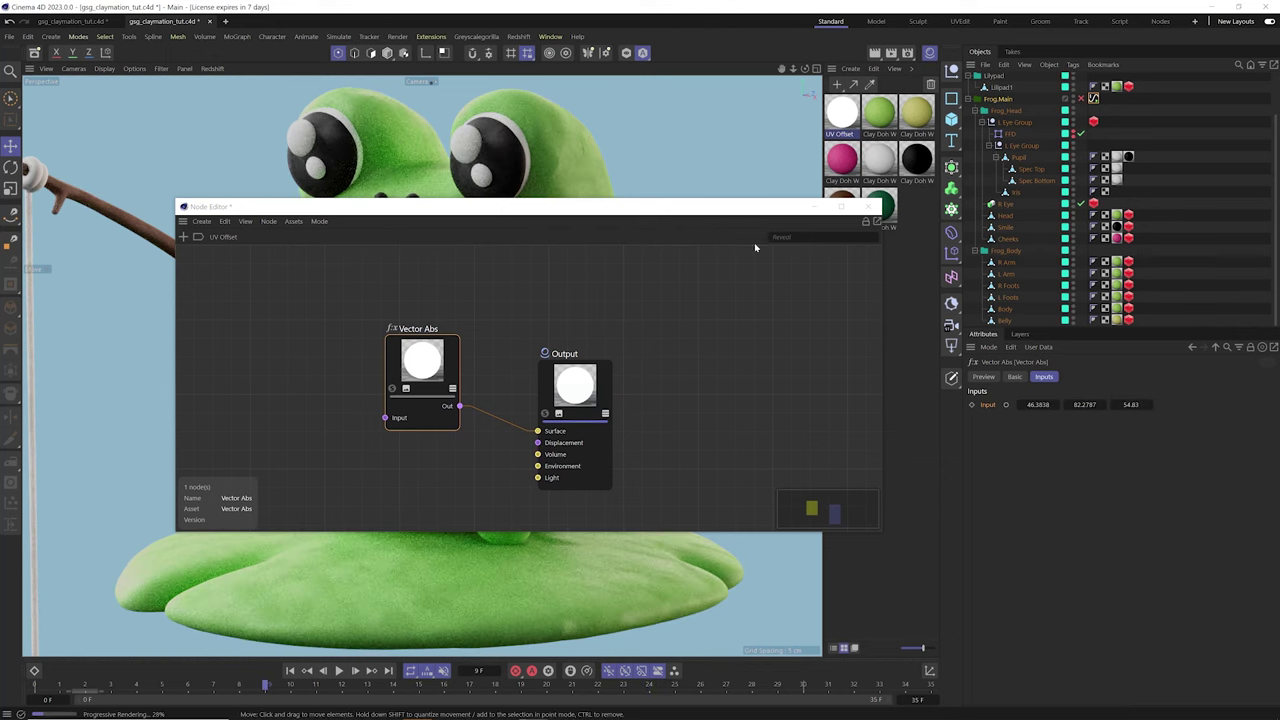
{"action": "left_click", "coordinate": [865, 208]}
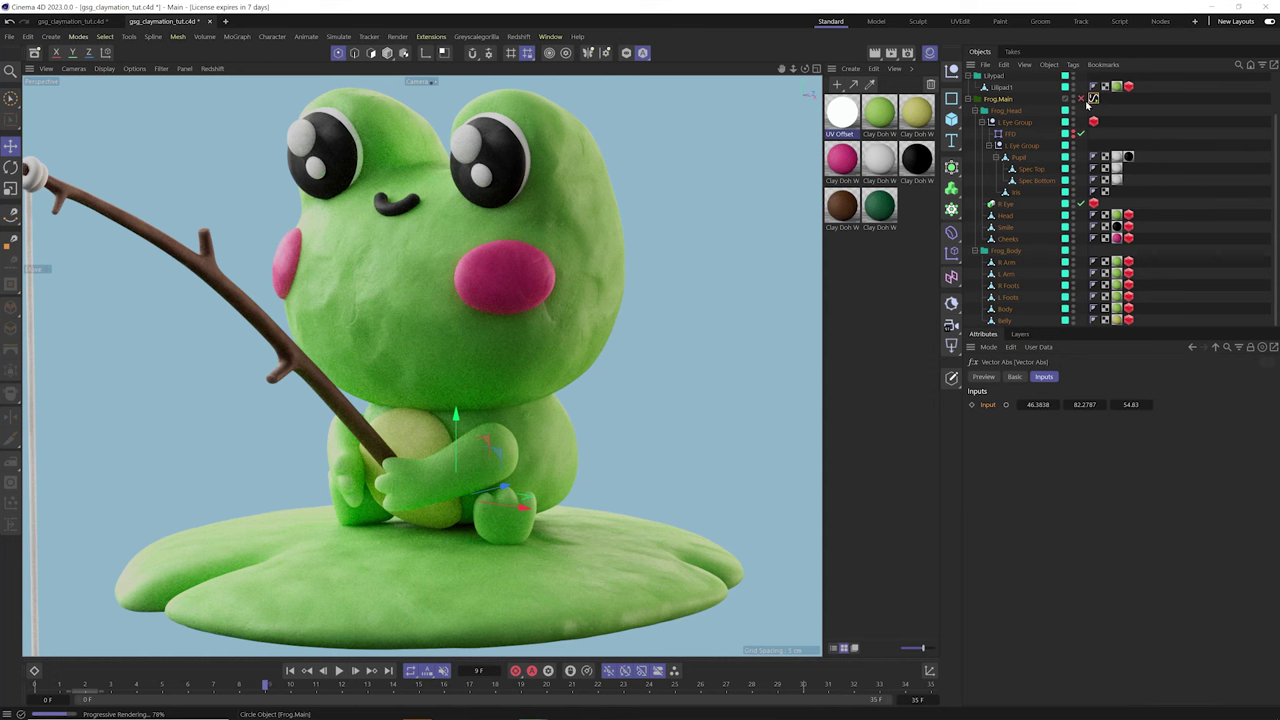
Enable Step Time in the Signal tag's output settings with a value of 4 F
{"action": "left_click", "coordinate": [1094, 98]}
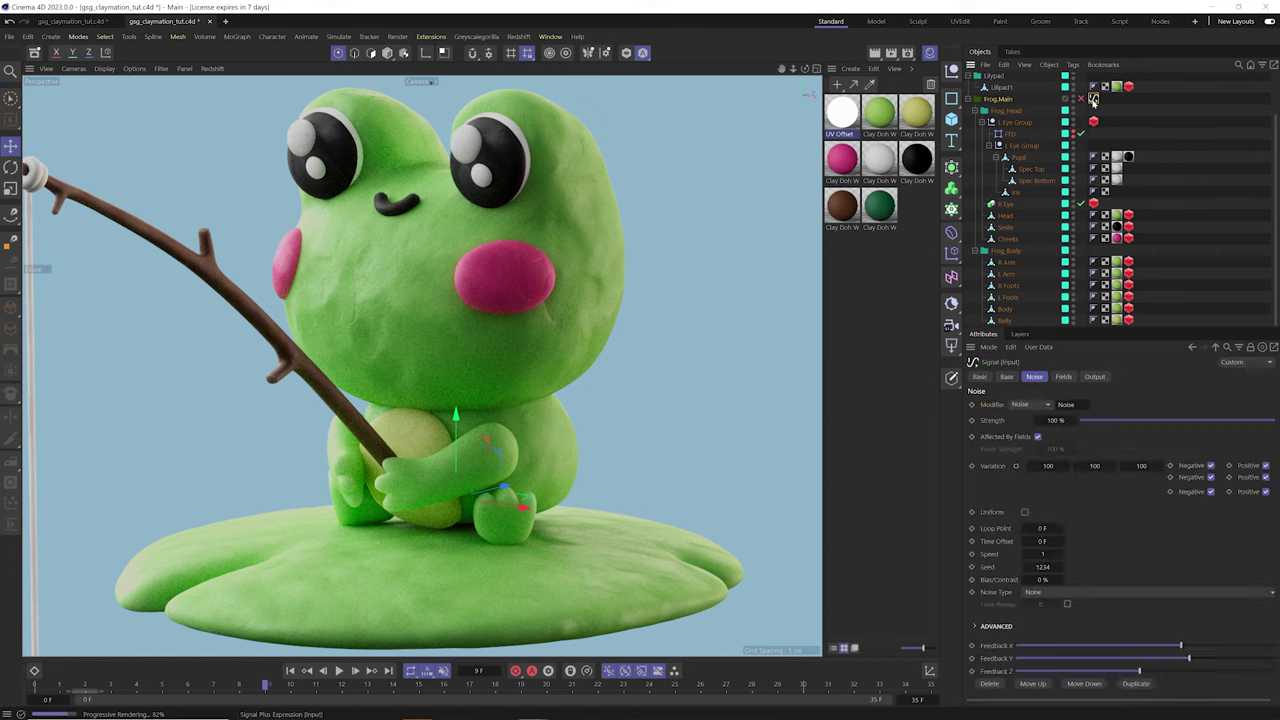
{"action": "left_click", "coordinate": [1094, 377]}
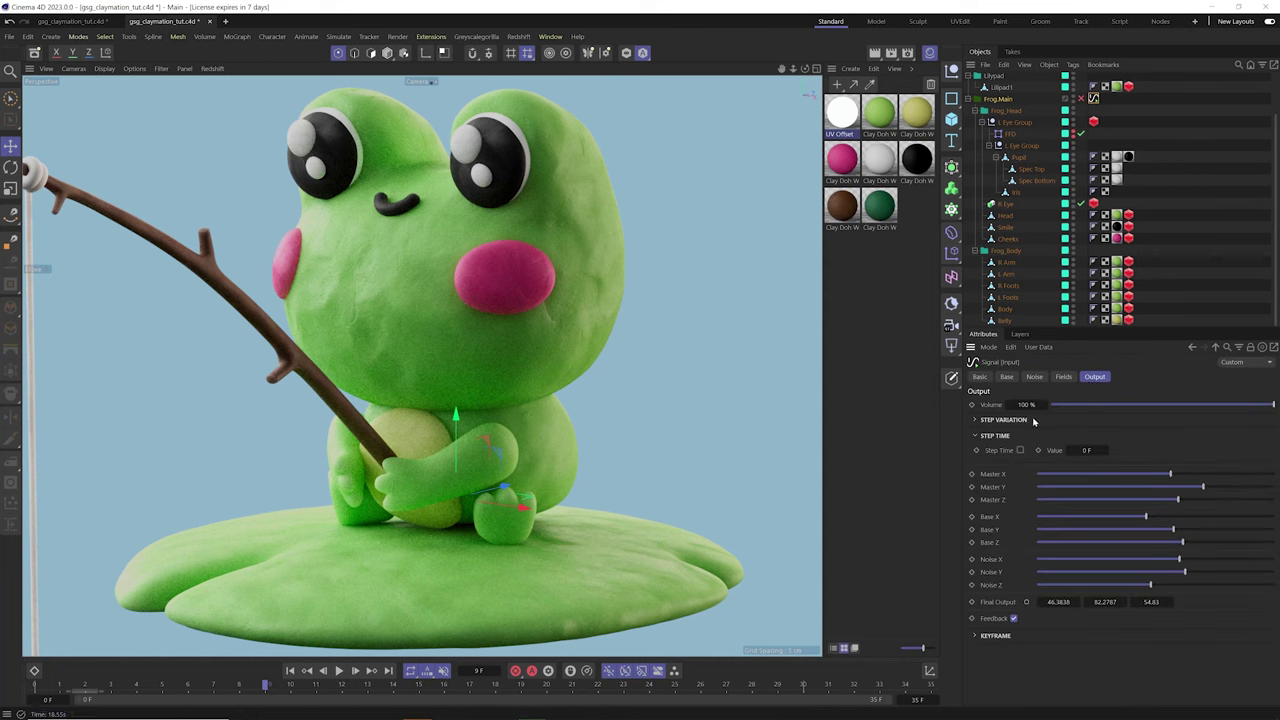
{"action": "left_click", "coordinate": [1020, 450]}
{"action": "left_click", "coordinate": [1086, 450]}
{"action": "type", "text": "4"}
{"action": "key", "text": "Return"}
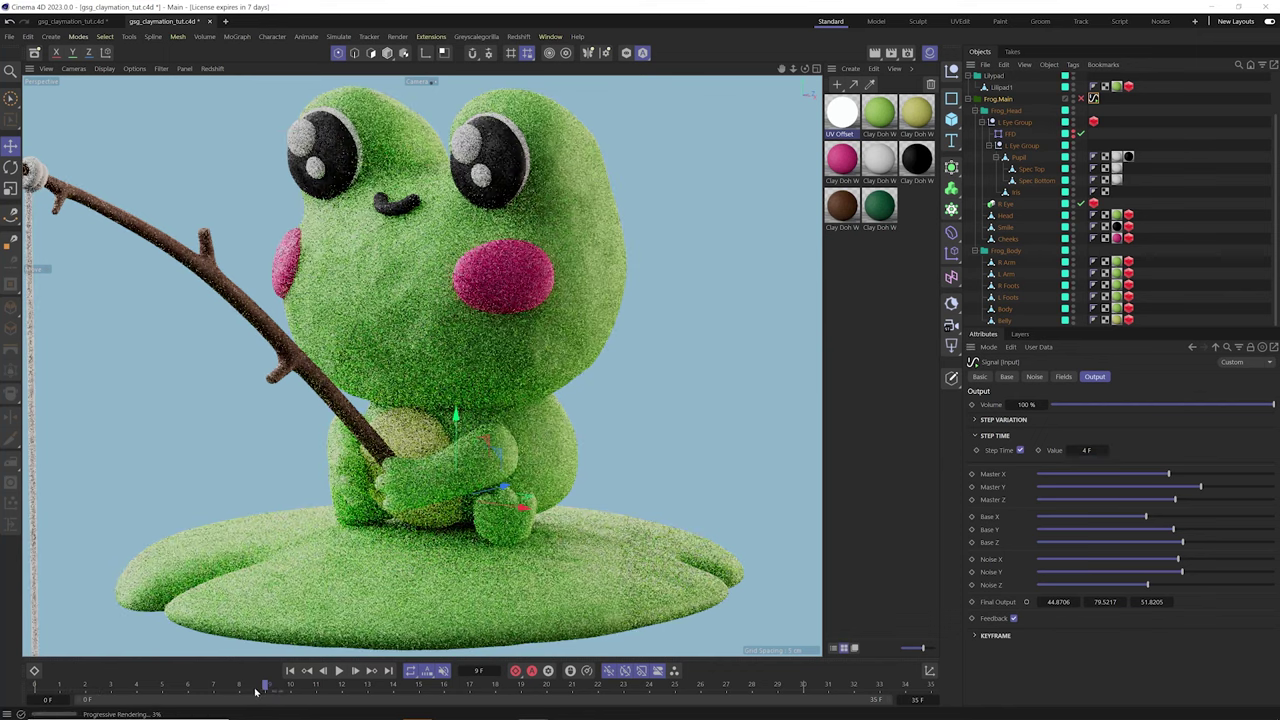
Scrub the timeline from the first frames to frame 16 to check the stepped texture changes in the render view
{"action": "left_click", "coordinate": [55, 686]}
{"action": "left_click_drag", "start_coordinate": [55, 686], "coordinate": [196, 684]}
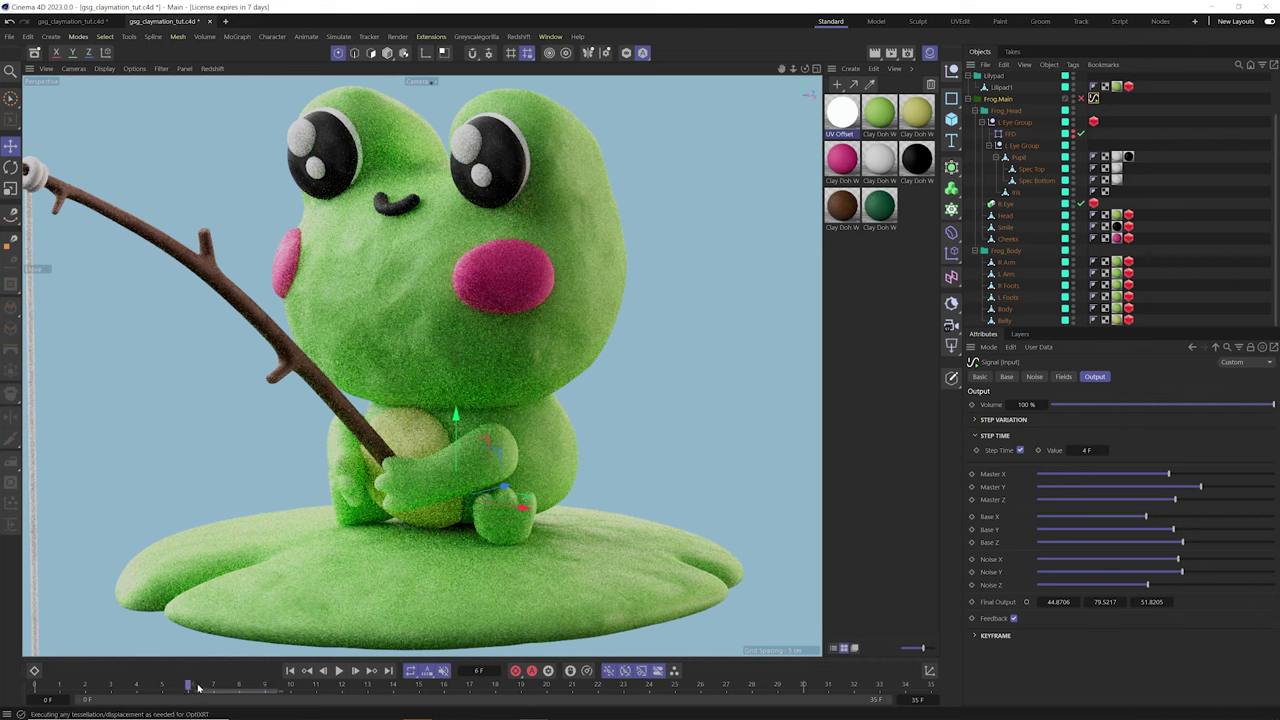
{"action": "left_click_drag", "start_coordinate": [198, 688], "coordinate": [446, 686]}
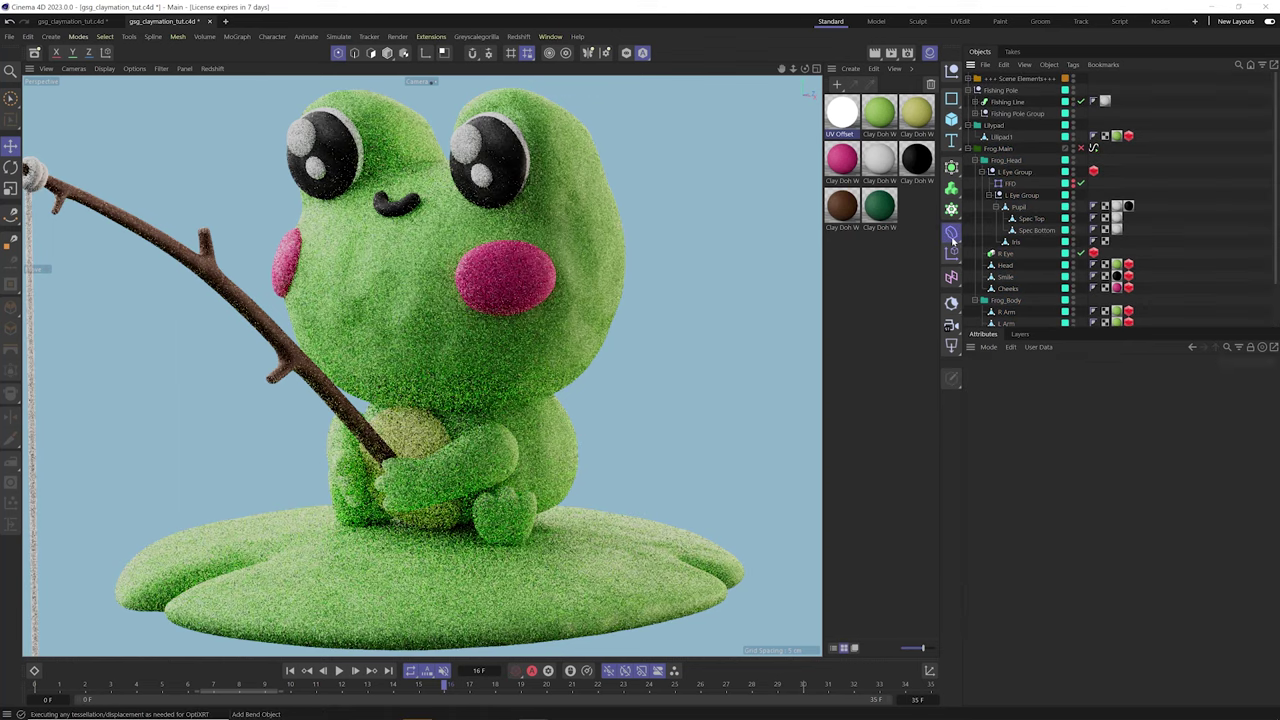
Add a Displacer deformer and place it inside the Frog_Body group above R Arm
{"action": "left_click", "coordinate": [951, 232]}
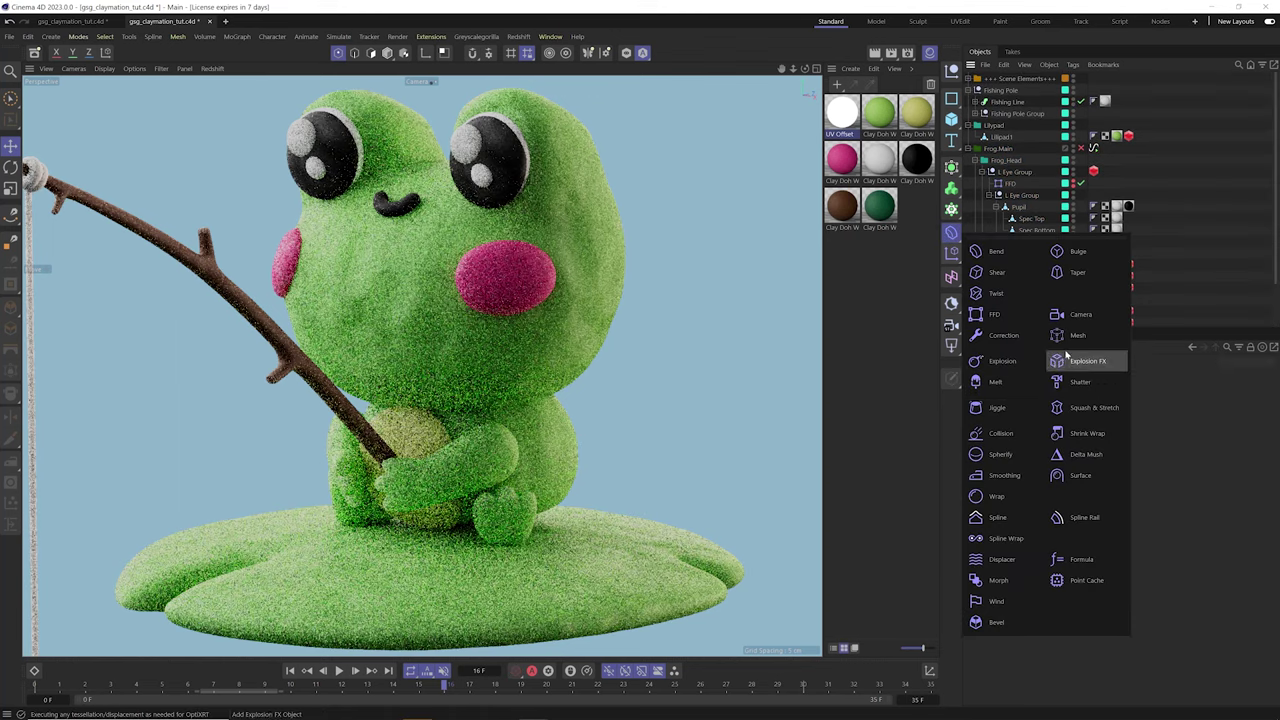
{"action": "left_click", "coordinate": [1003, 558]}
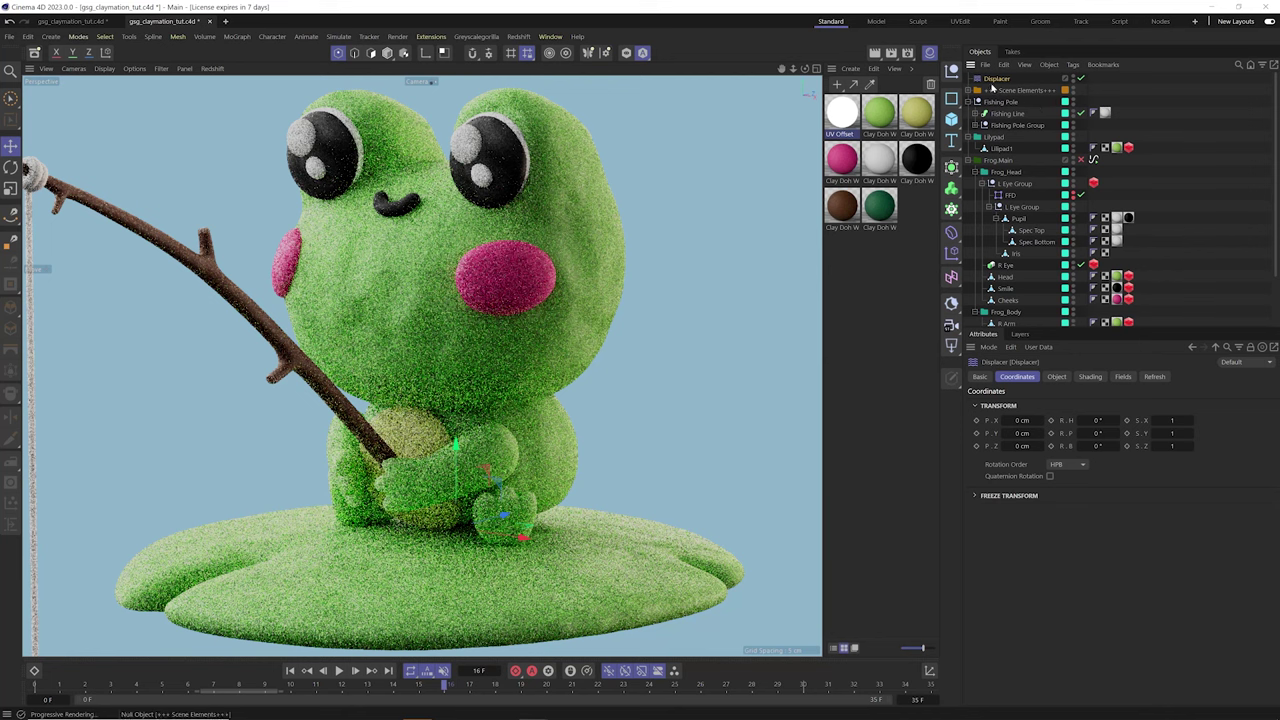
{"action": "left_click_drag", "start_coordinate": [997, 78], "coordinate": [1008, 319]}
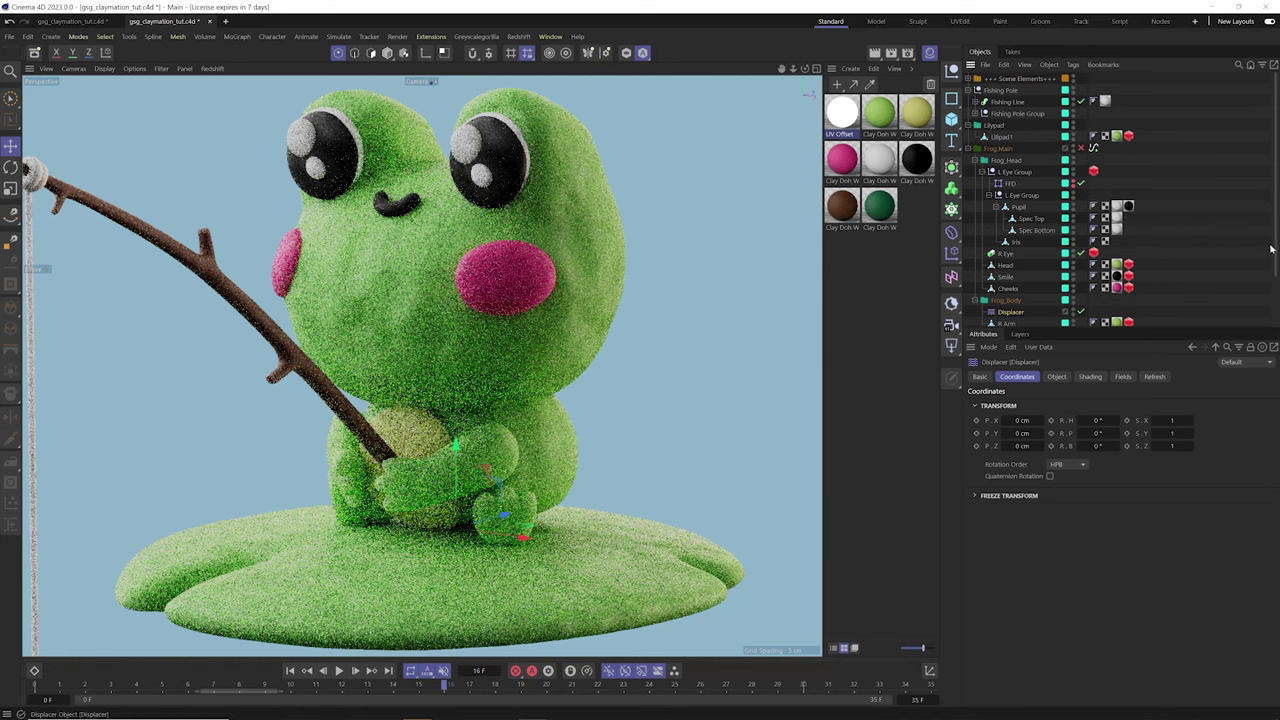
{"action": "left_click_drag", "start_coordinate": [1277, 272], "coordinate": [1277, 300]}
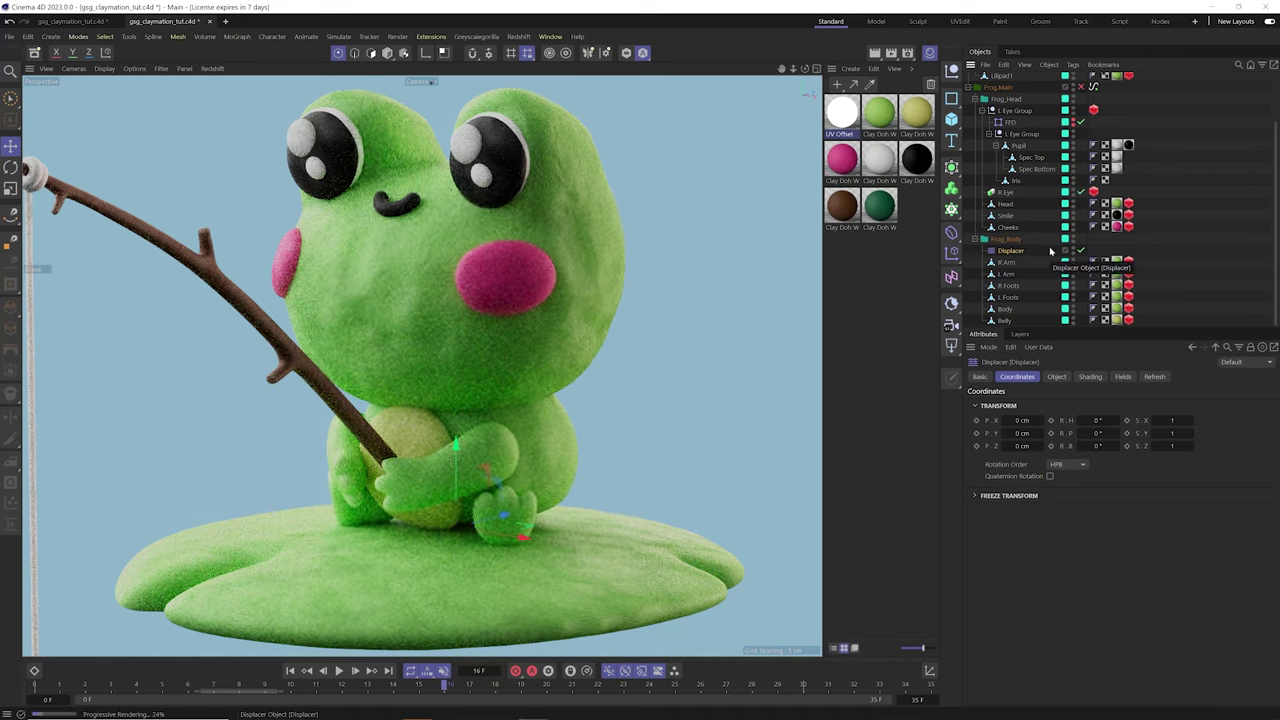
Assign a Noise shader to the Displacer's shading and set its noise type to Naki
{"action": "left_click", "coordinate": [1090, 376]}
{"action": "left_click", "coordinate": [1014, 416]}
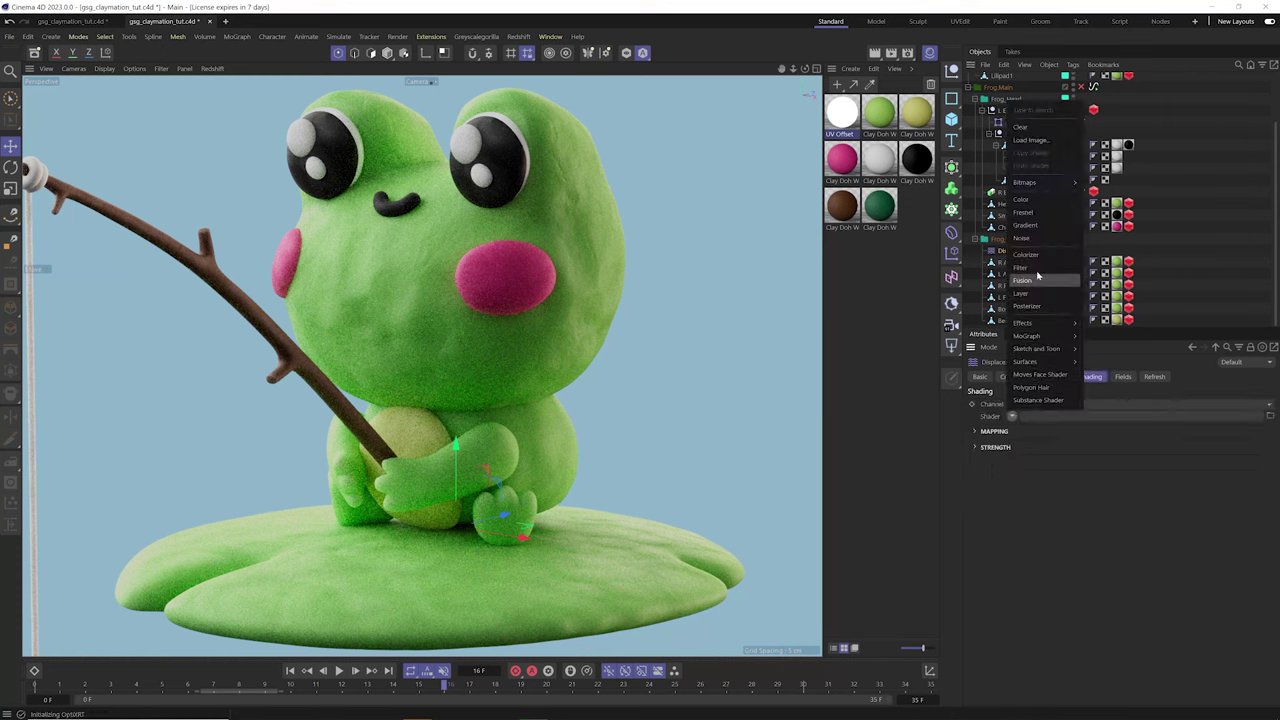
{"action": "left_click", "coordinate": [1035, 239]}
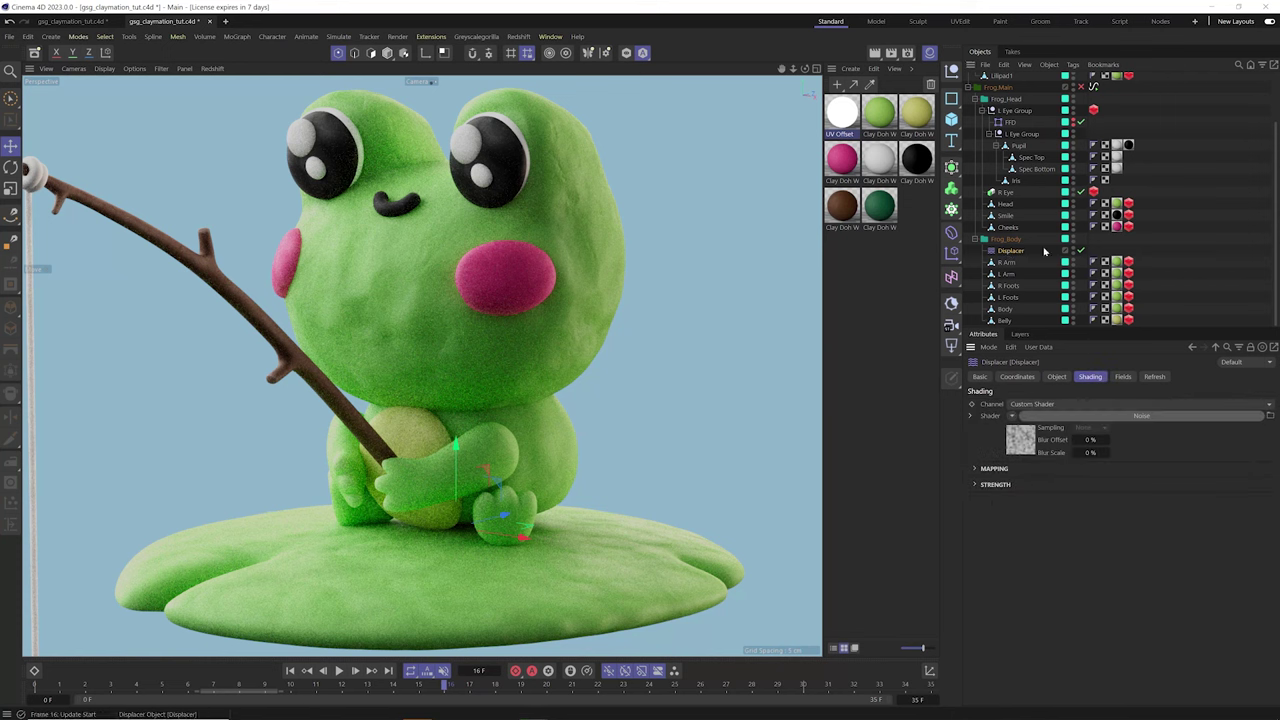
{"action": "left_click", "coordinate": [1058, 418]}
{"action": "left_click", "coordinate": [1108, 516]}
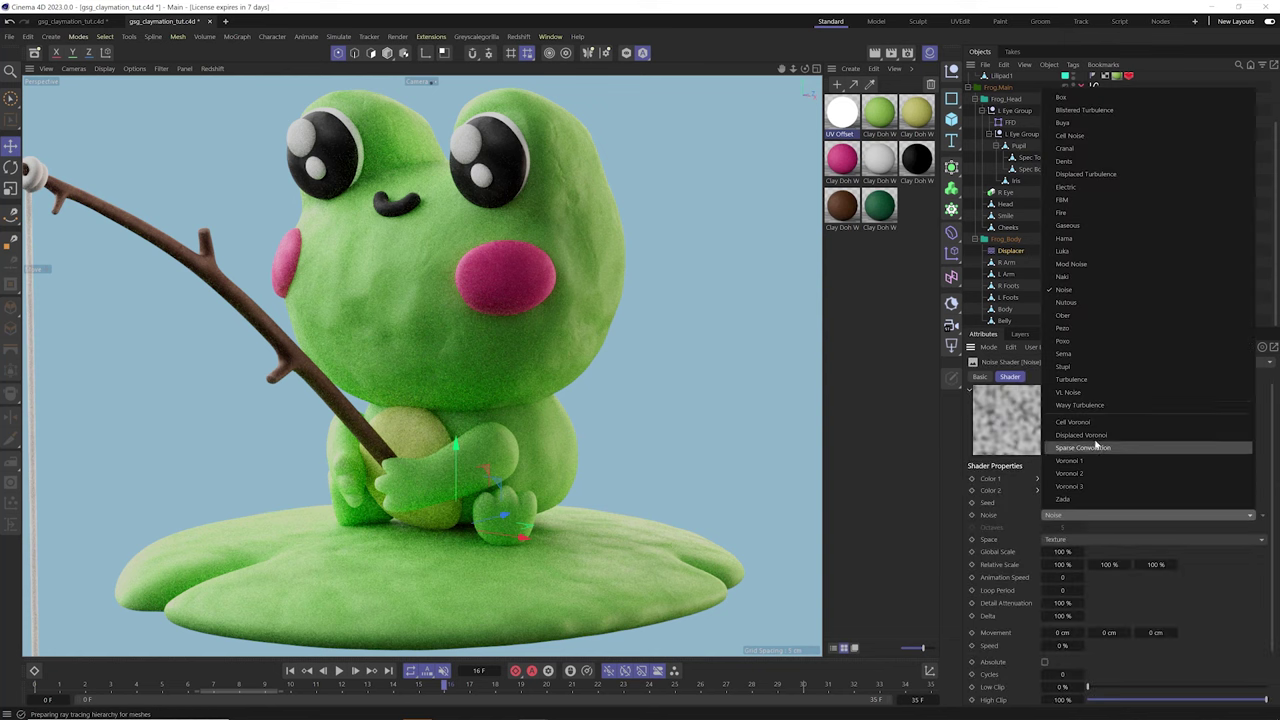
{"action": "left_click", "coordinate": [1086, 277]}
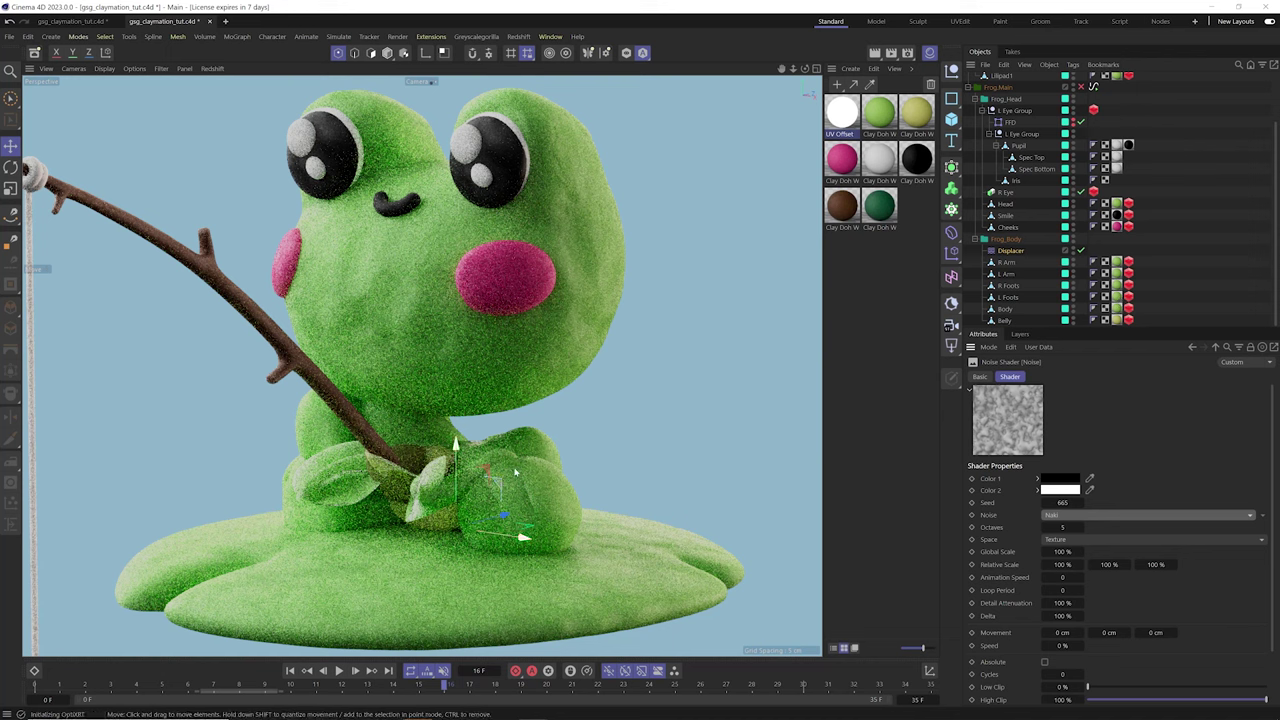
Try a height of 1 cm on the Frog_Body group's Displacer, and reduce it to 0.5 cm
{"action": "left_click", "coordinate": [1010, 251]}
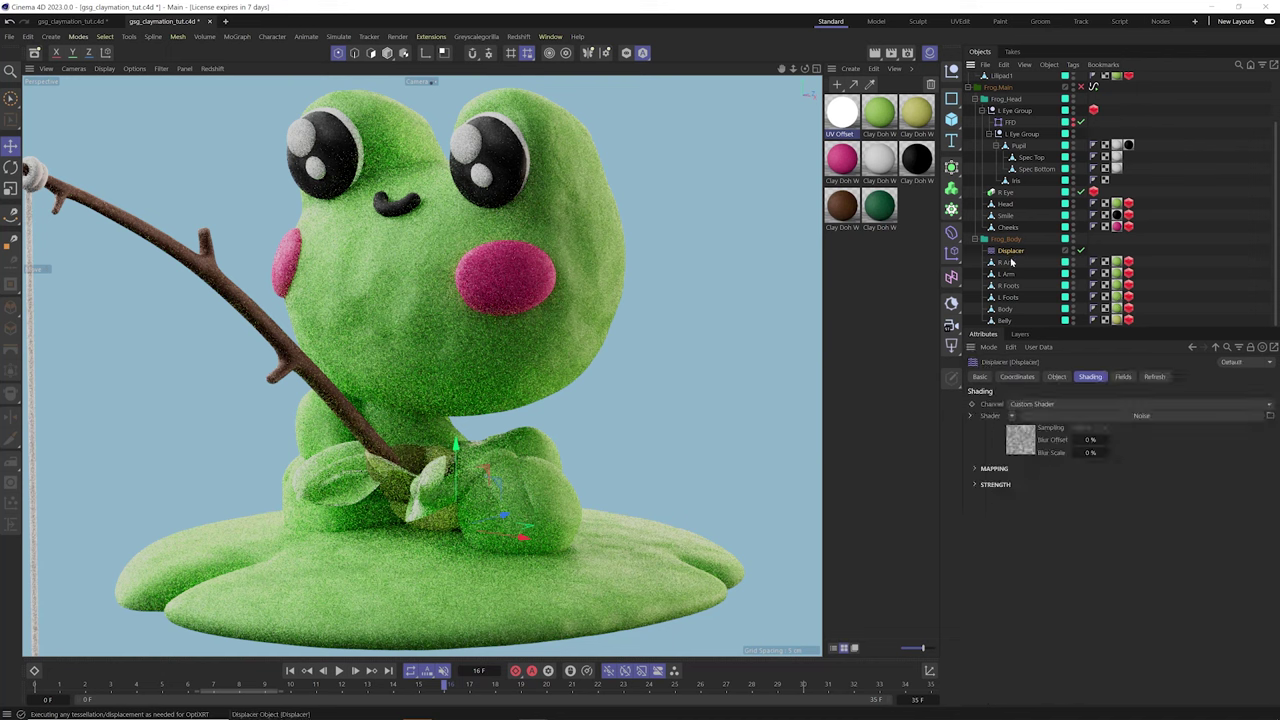
{"action": "left_click", "coordinate": [1057, 377]}
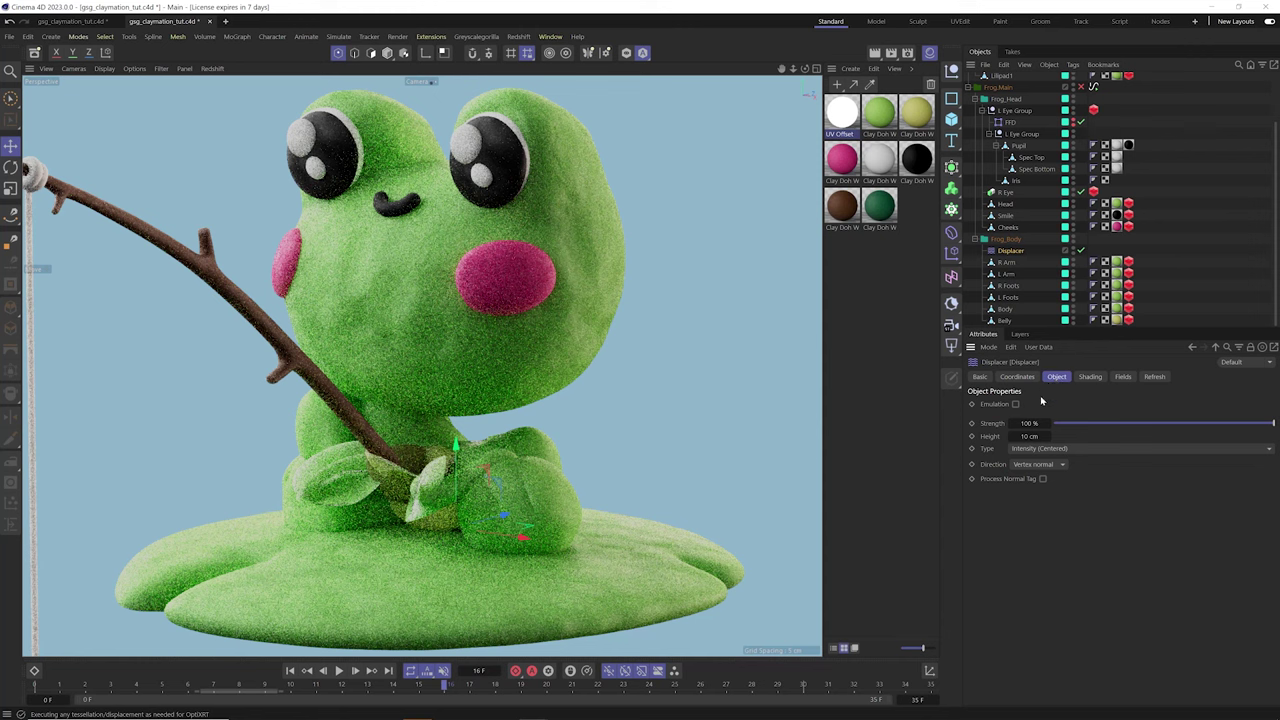
{"action": "left_click", "coordinate": [1038, 437]}
{"action": "type", "text": "1"}
{"action": "key", "text": "Return"}
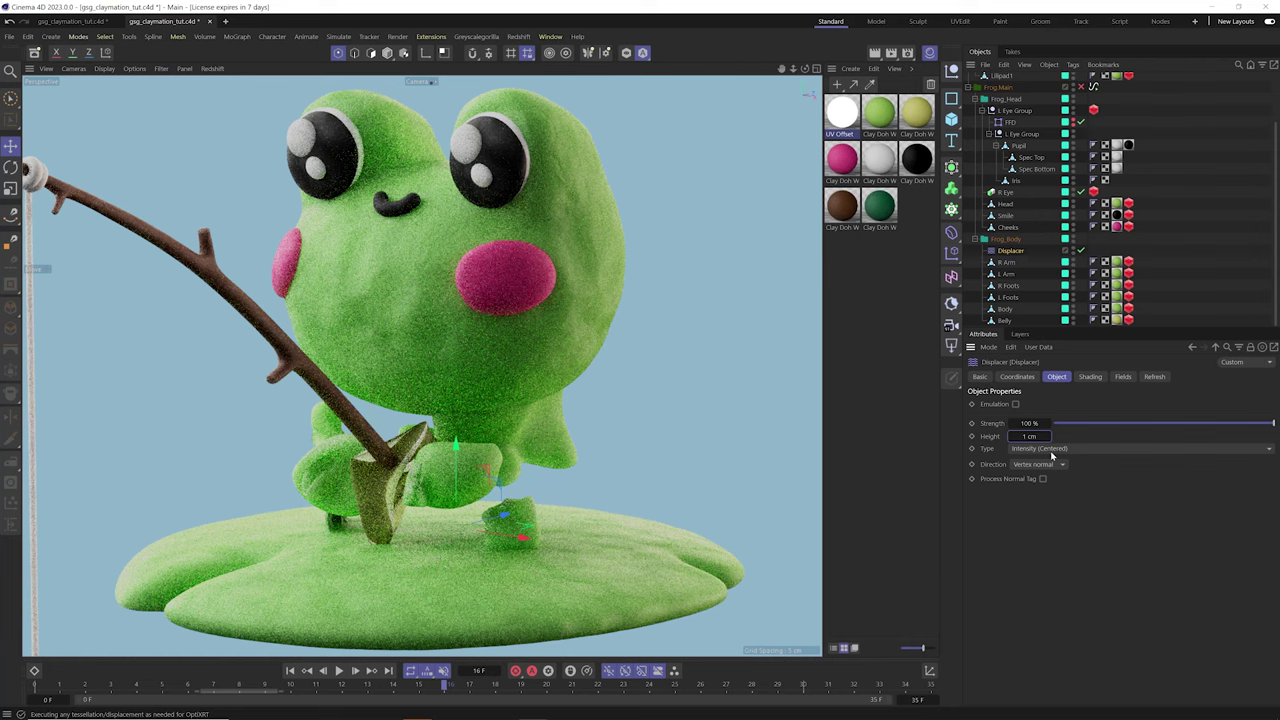
{"action": "left_click", "coordinate": [1030, 437]}
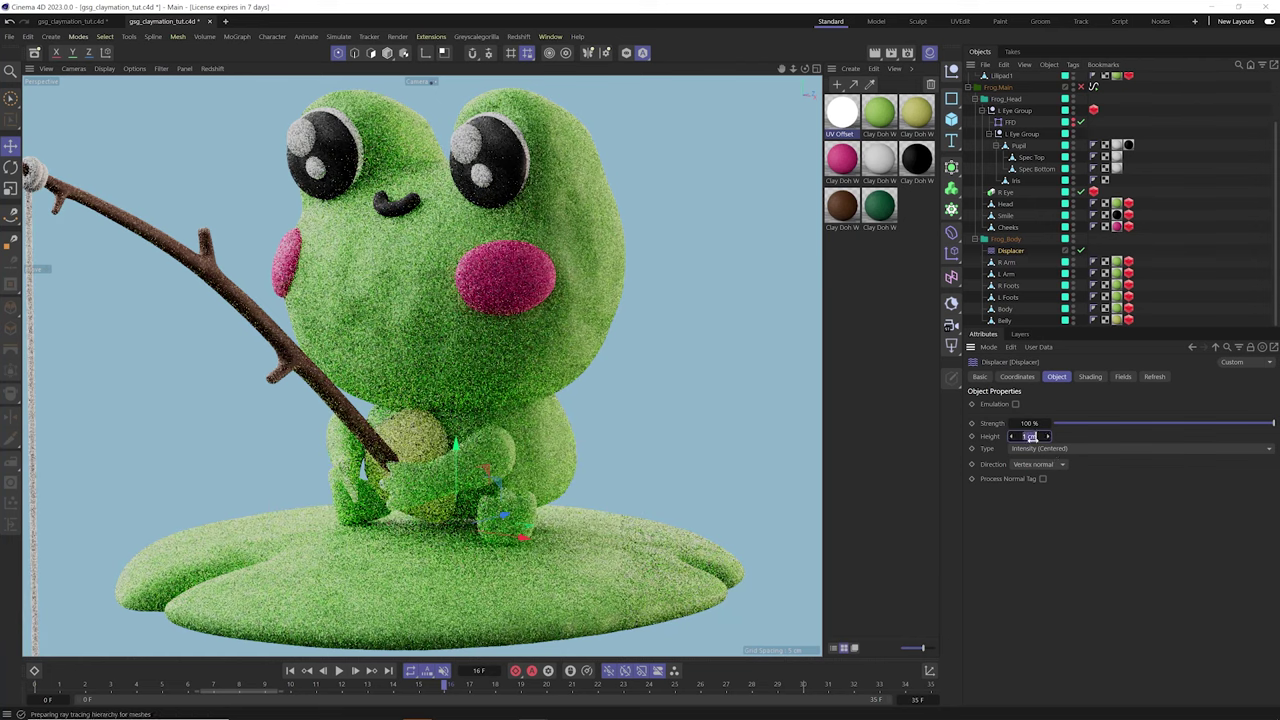
{"action": "type", "text": "0.5"}
{"action": "key", "text": "Return"}
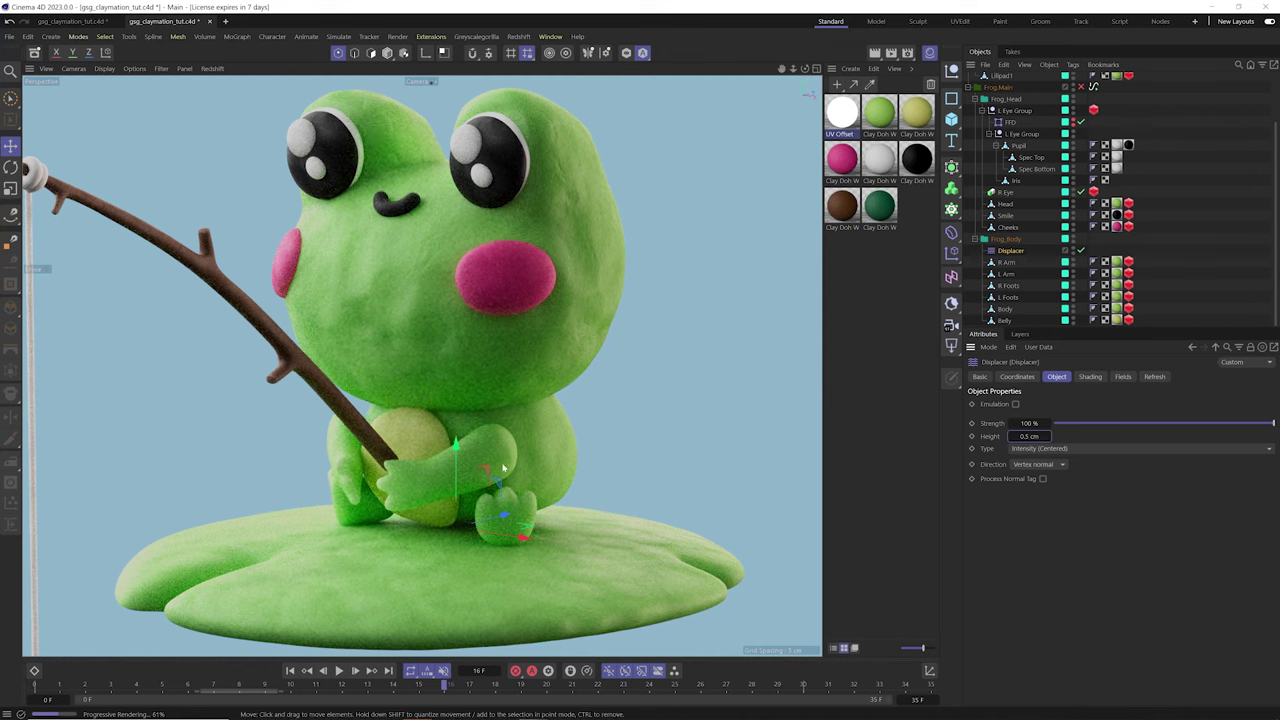
Lower the seed of the Frog_Body Displacer's Noise shader to 530
{"action": "left_click", "coordinate": [1090, 377]}
{"action": "left_click", "coordinate": [1081, 418]}
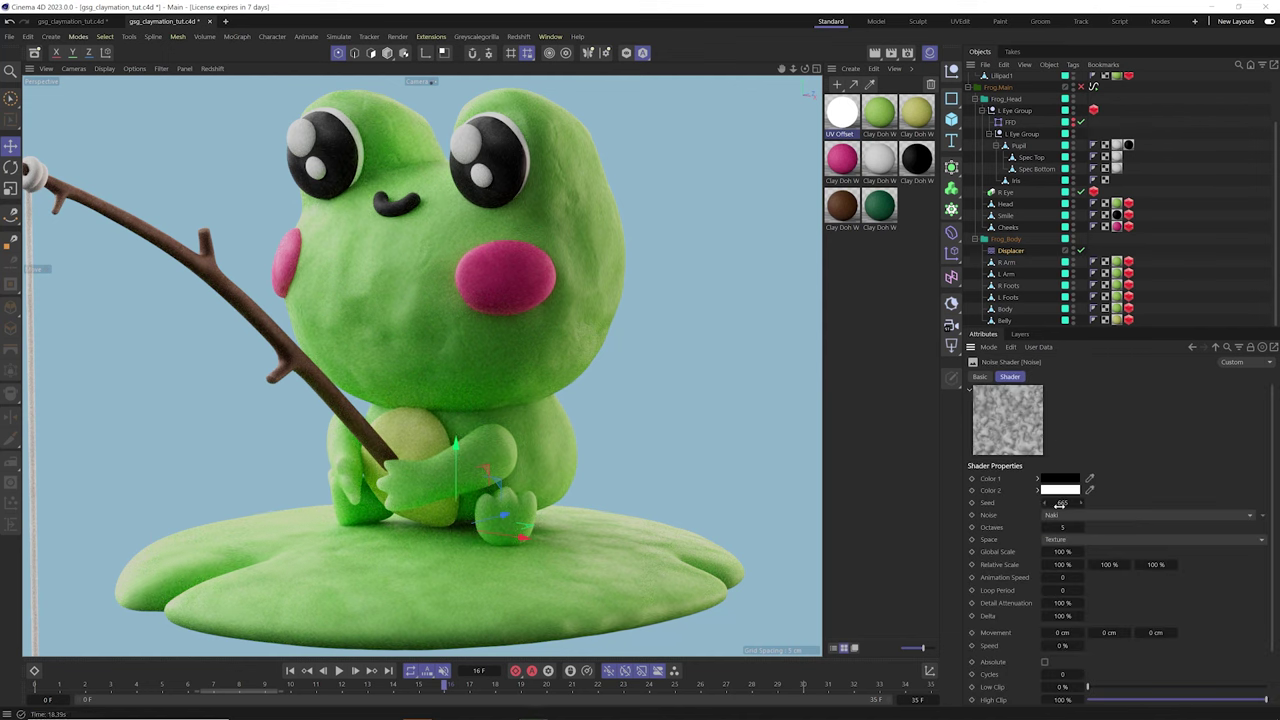
{"action": "left_click_drag", "start_coordinate": [1060, 503], "coordinate": [998, 504]}
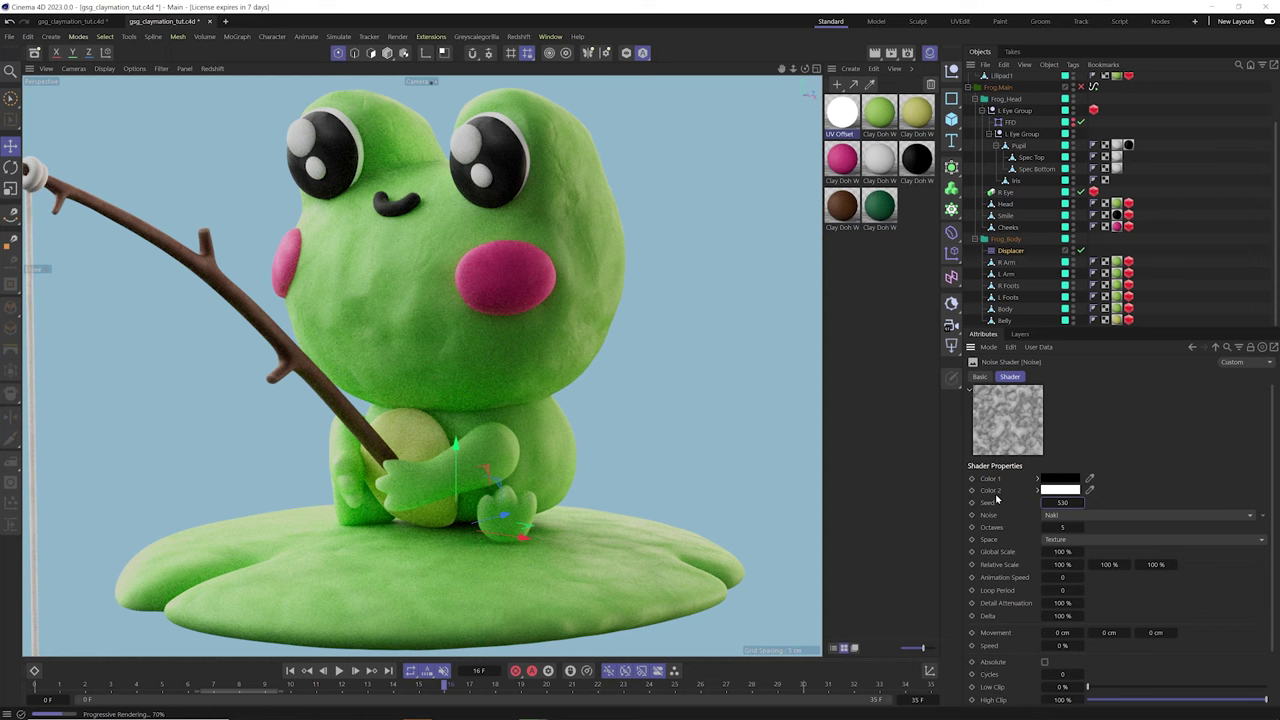
Add a Signal Plus tag to the Frog_Body Displacer and link it to the Noise shader's Seed
{"action": "right_click", "coordinate": [1010, 250]}
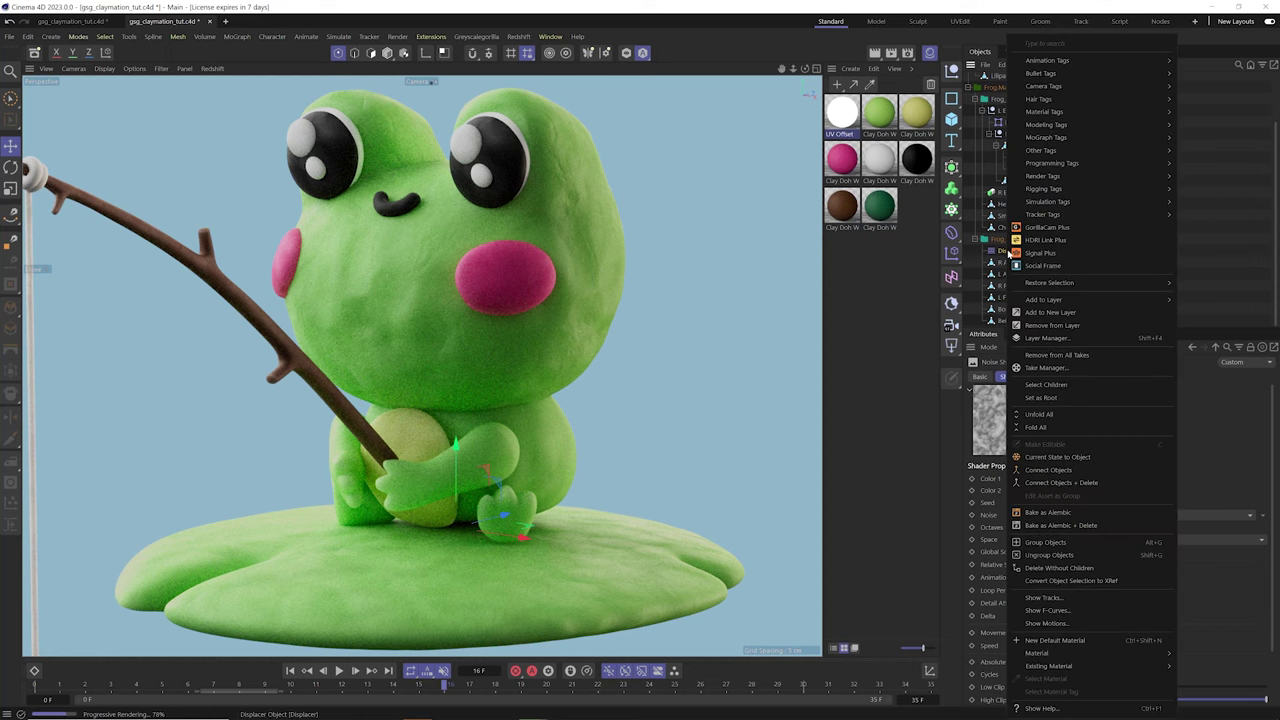
{"action": "left_click", "coordinate": [1035, 254]}
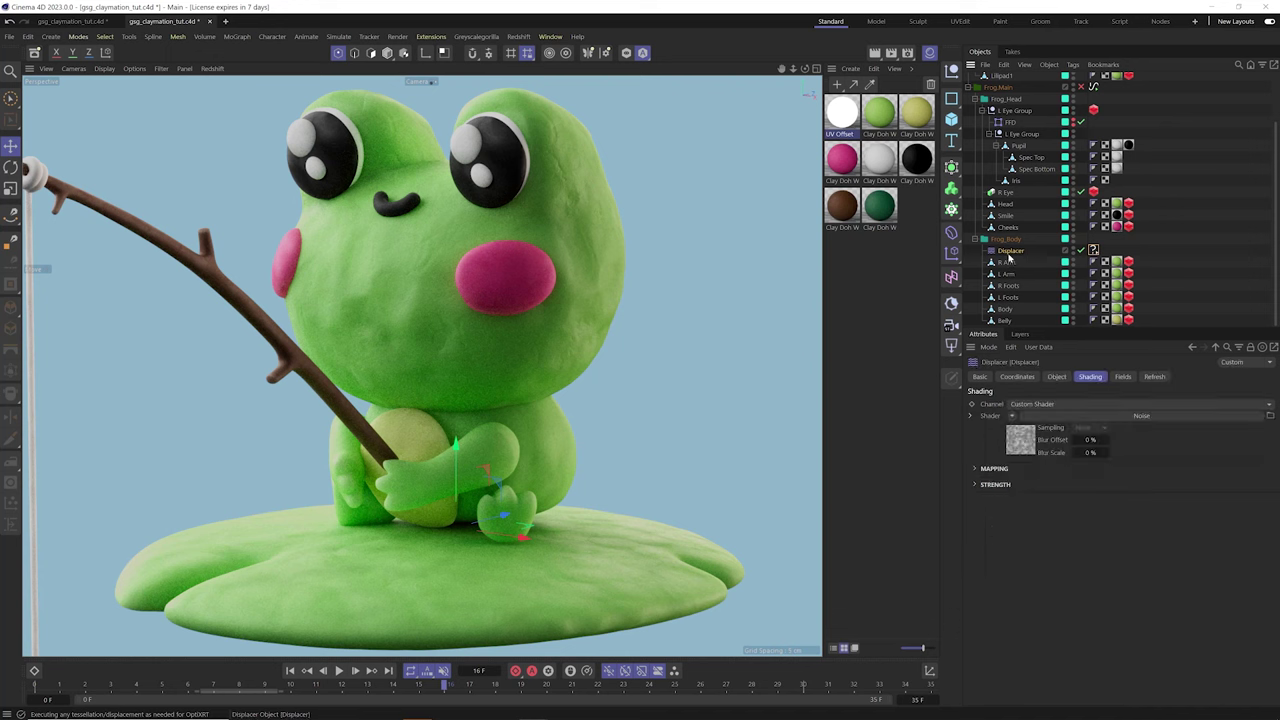
{"action": "left_click", "coordinate": [1050, 415]}
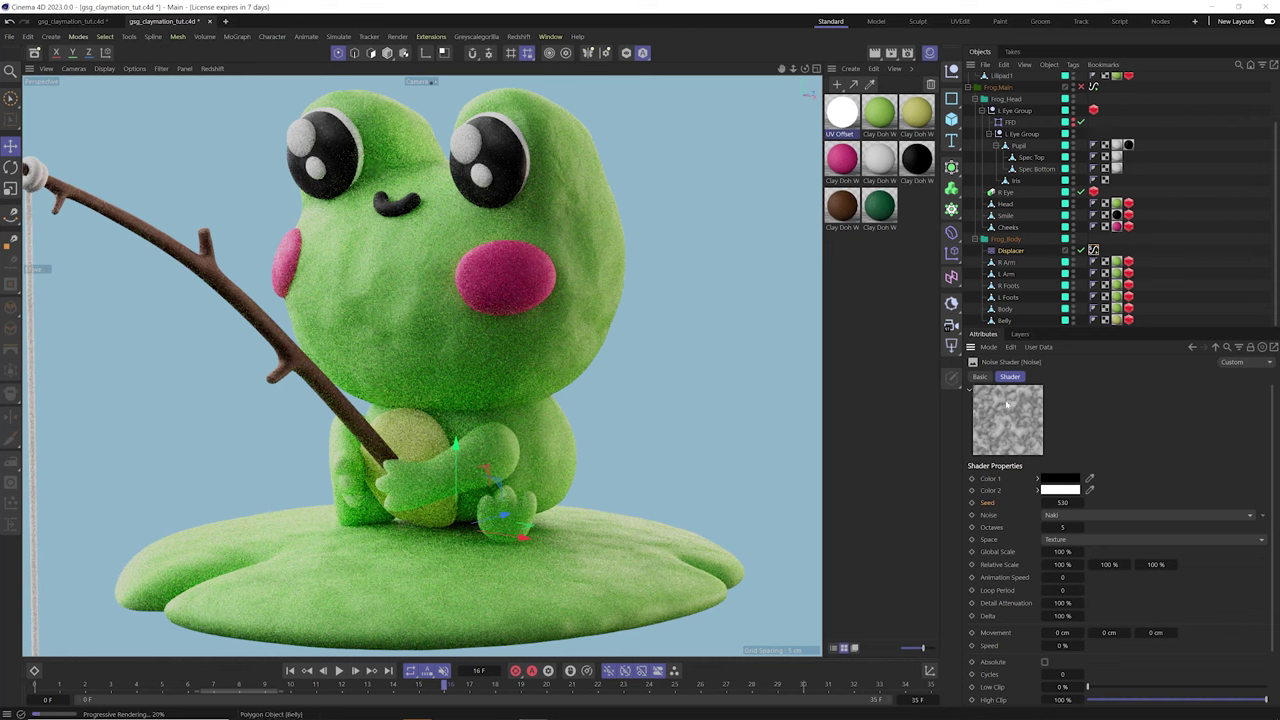
Add a Noise modifier to the Displacer's Signal tag and enable Step Time with a value of 4 F
{"action": "left_click", "coordinate": [1094, 250]}
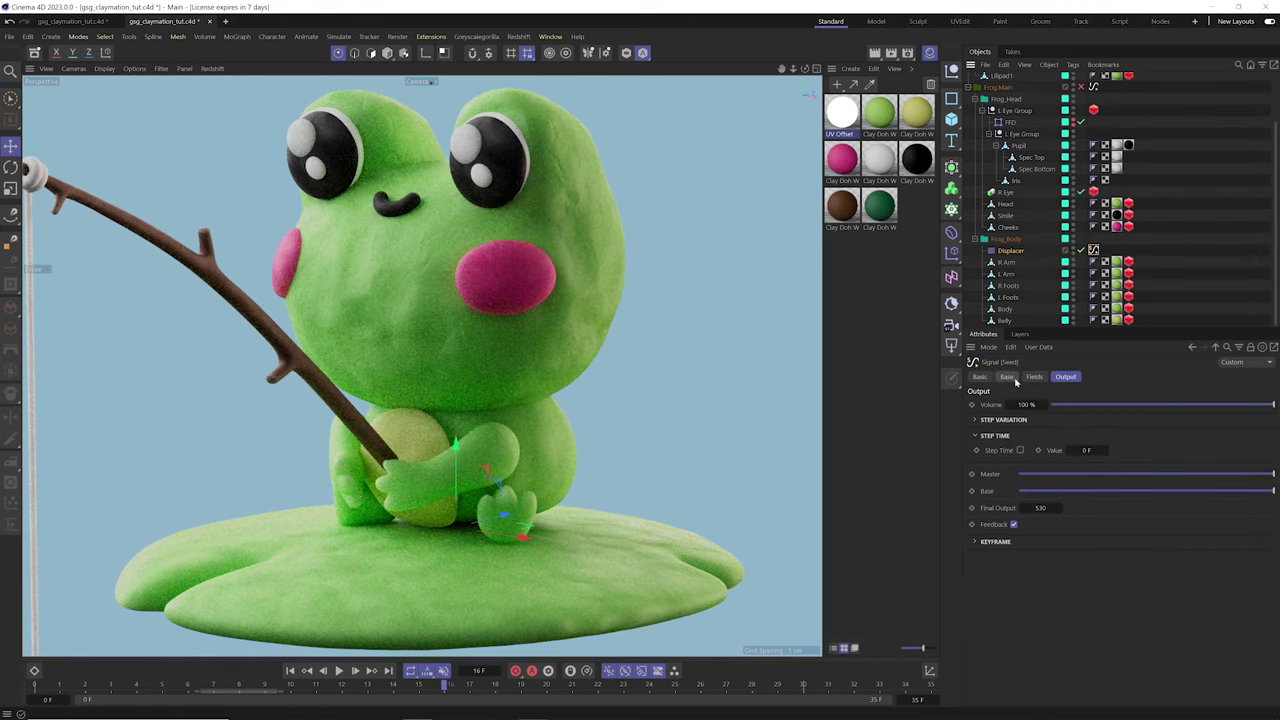
{"action": "left_click", "coordinate": [1008, 377]}
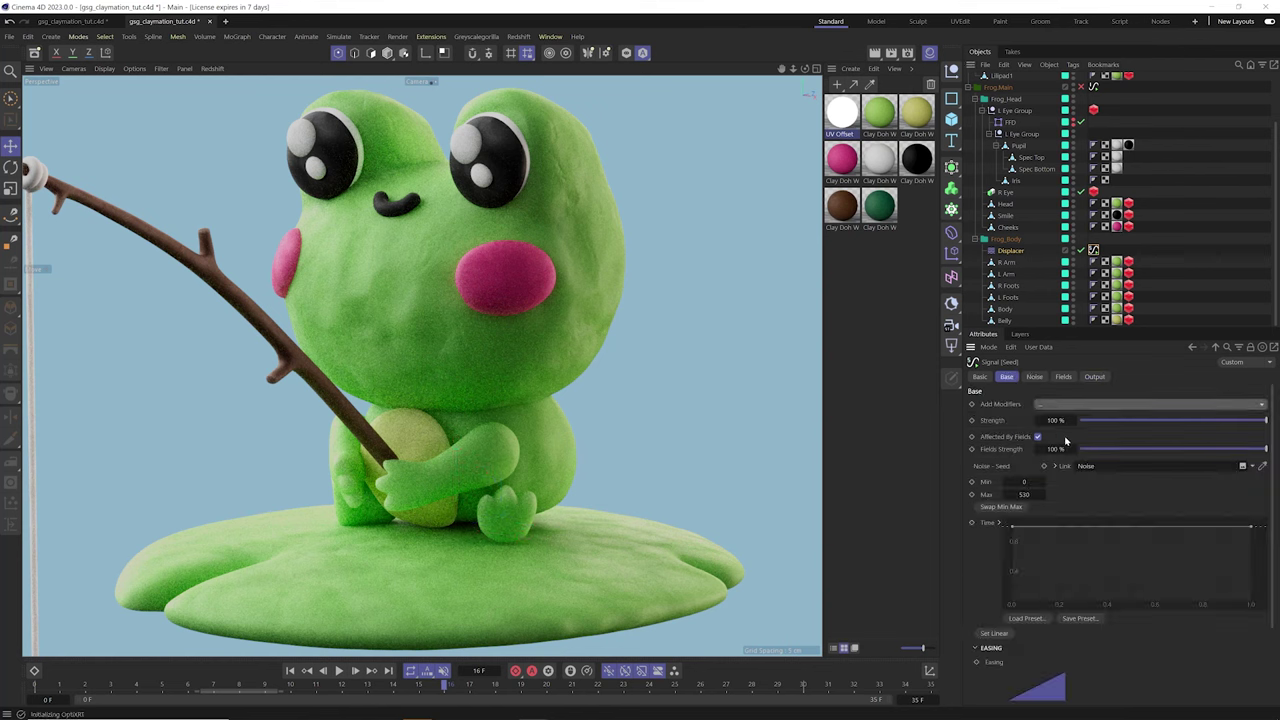
{"action": "left_click", "coordinate": [1095, 377]}
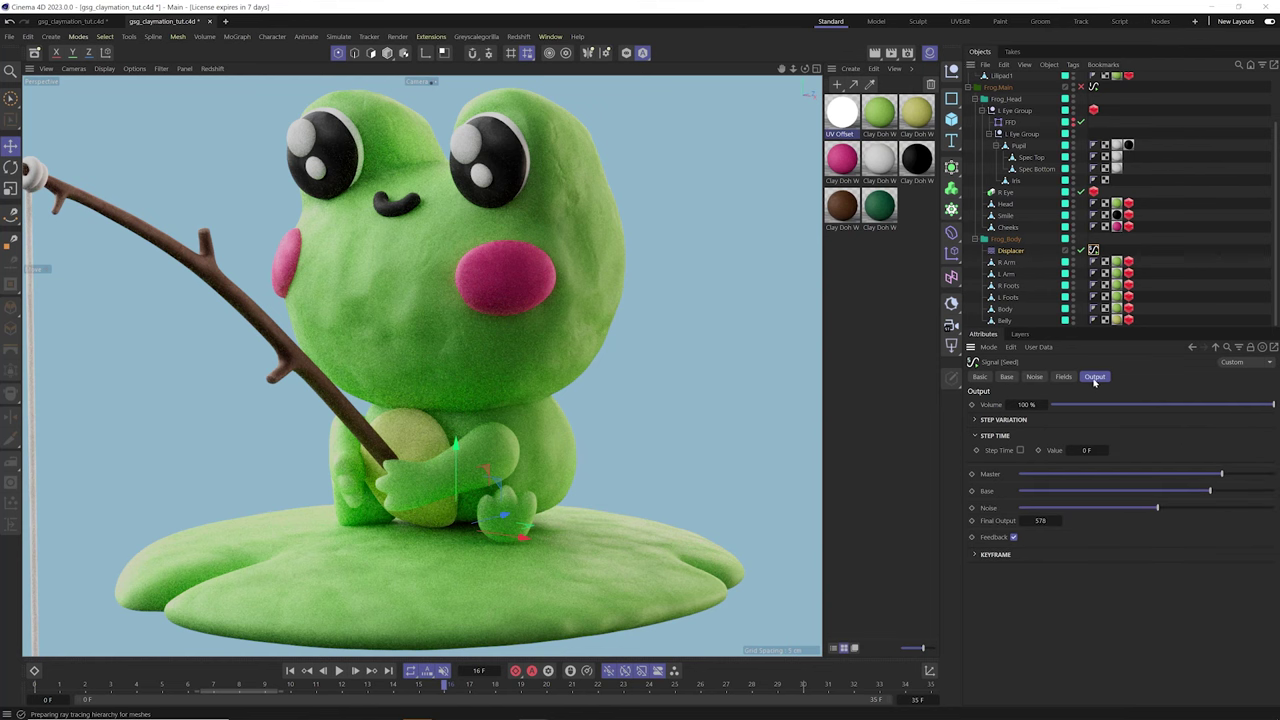
{"action": "left_click", "coordinate": [1020, 450]}
{"action": "double_click", "coordinate": [1087, 450]}
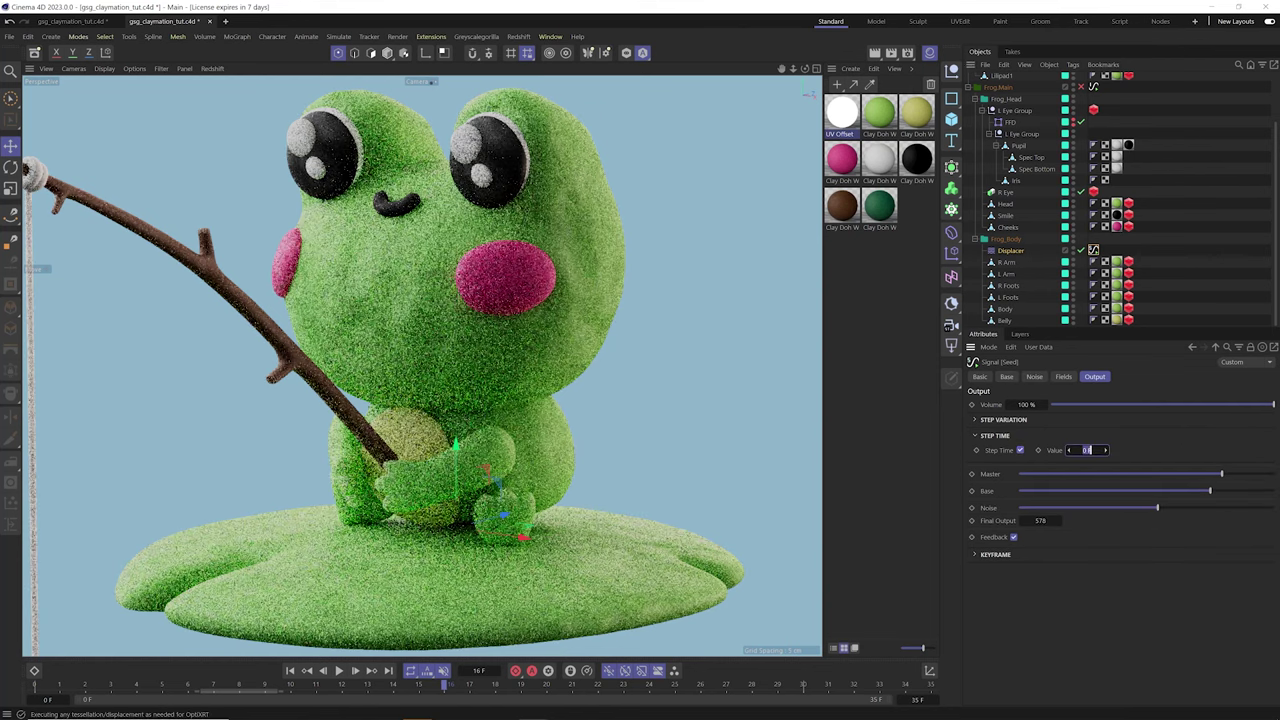
{"action": "type", "text": "4"}
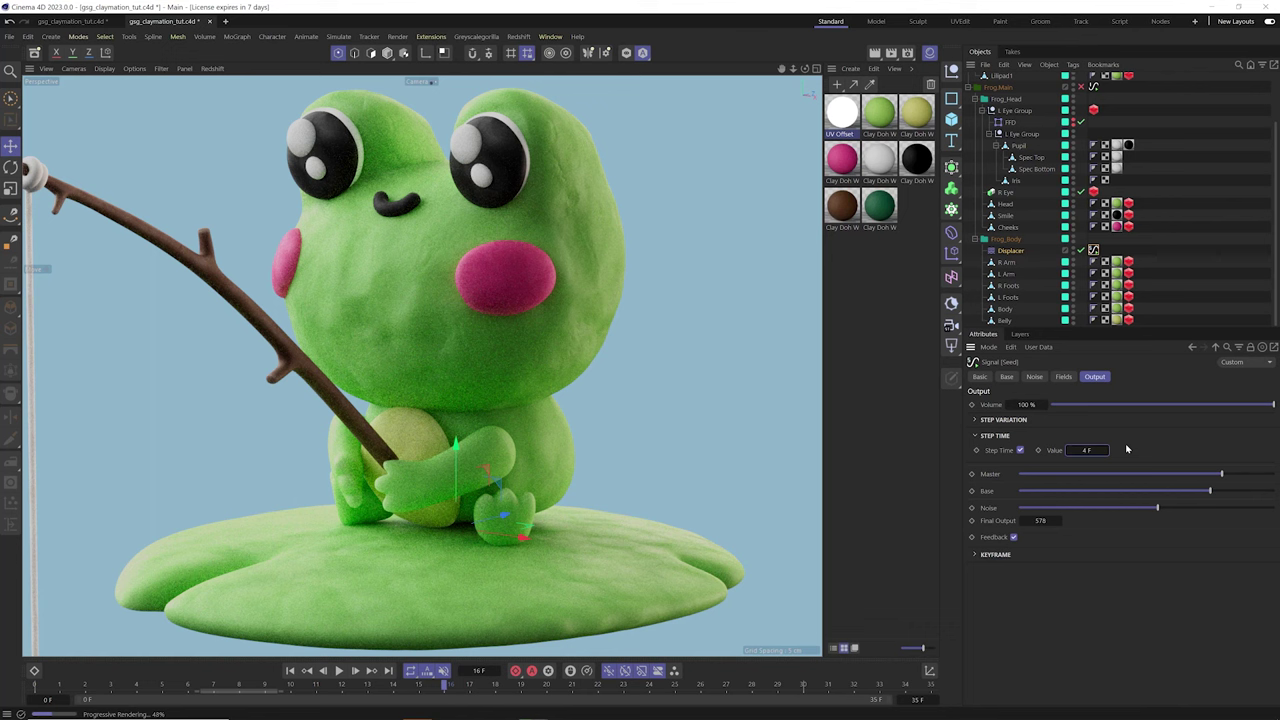
Copy the Frog_Body Displacer with its Signal tag into Frog_Head and make it a child of Head
{"action": "left_click", "coordinate": [1010, 250]}
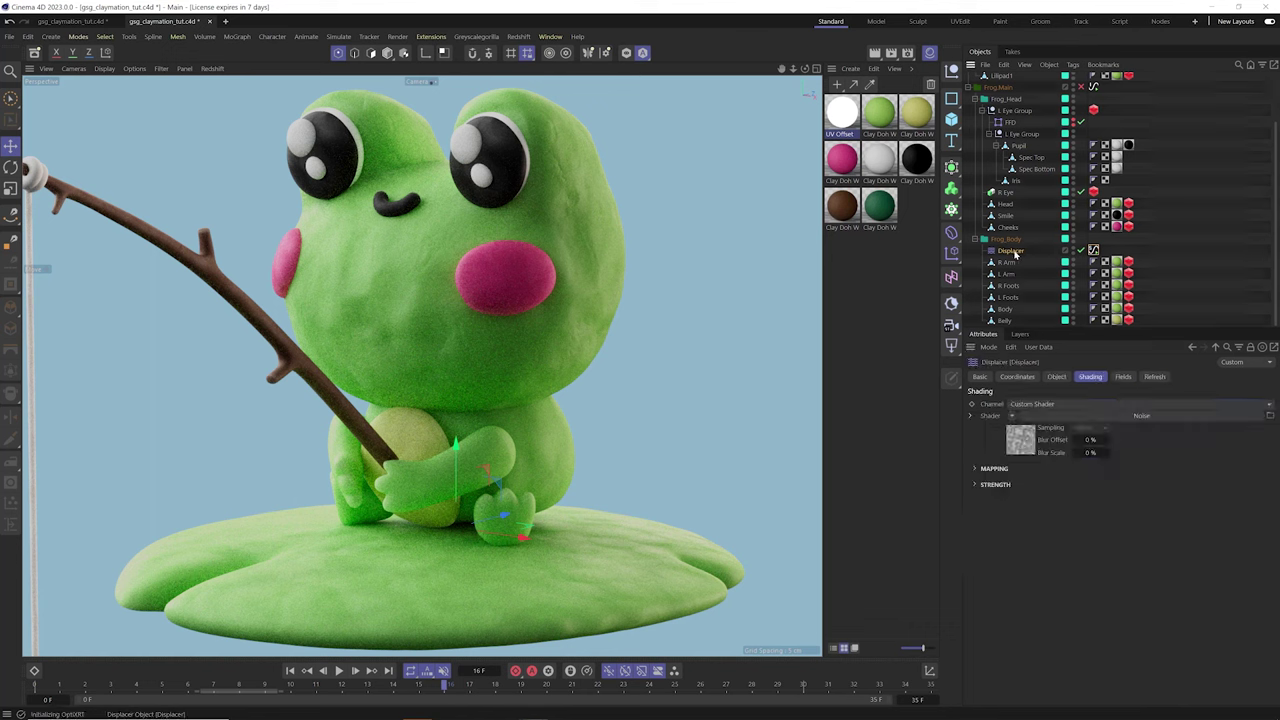
{"action": "left_click_drag", "start_coordinate": [1012, 110], "coordinate": [1014, 110], "text": "ctrl"}
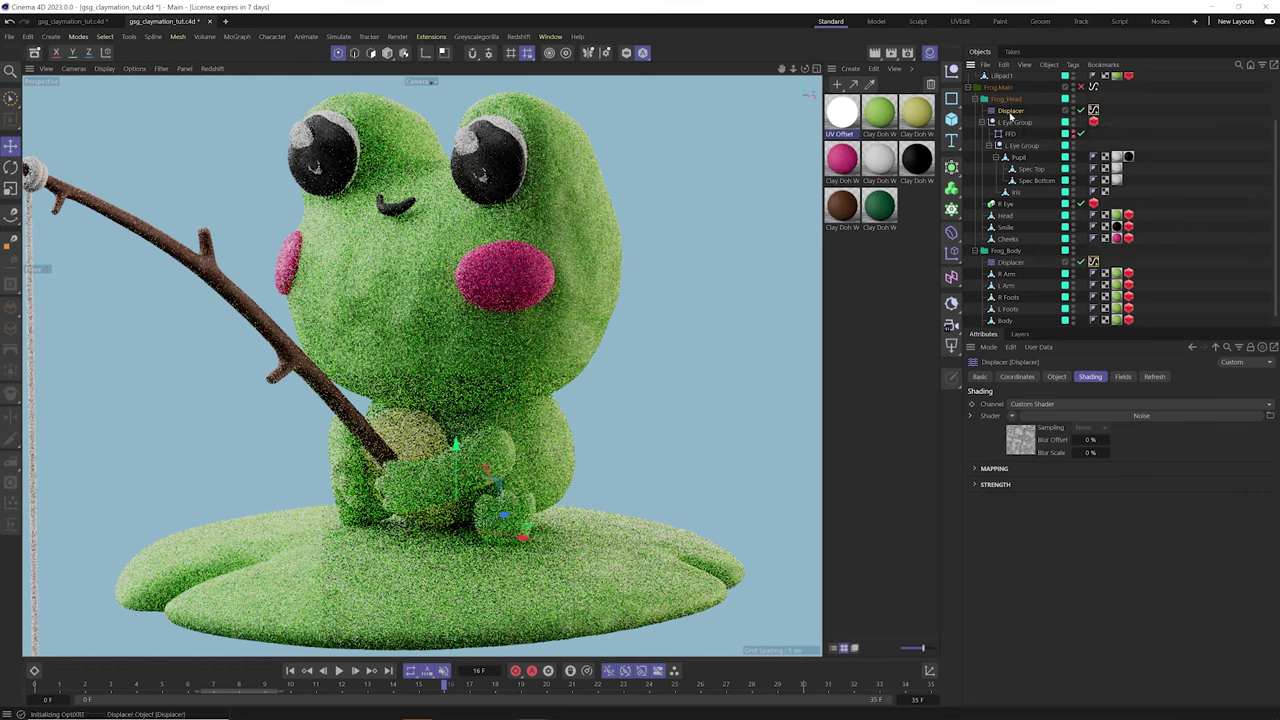
{"action": "left_click_drag", "start_coordinate": [1010, 112], "coordinate": [1003, 222]}
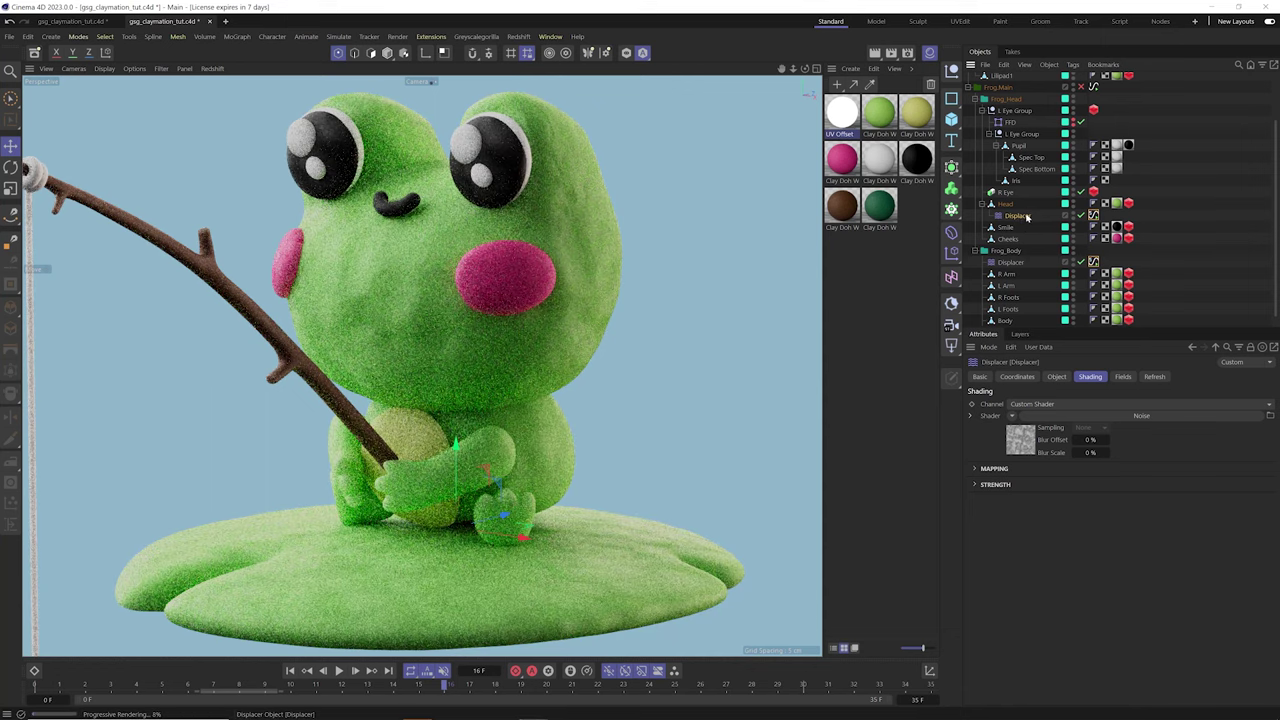
Try heights of 1 cm and 0.5 cm on the Head's Displacer, and settle on 0.25 cm
{"action": "left_click", "coordinate": [1055, 377]}
{"action": "left_click", "coordinate": [1037, 436]}
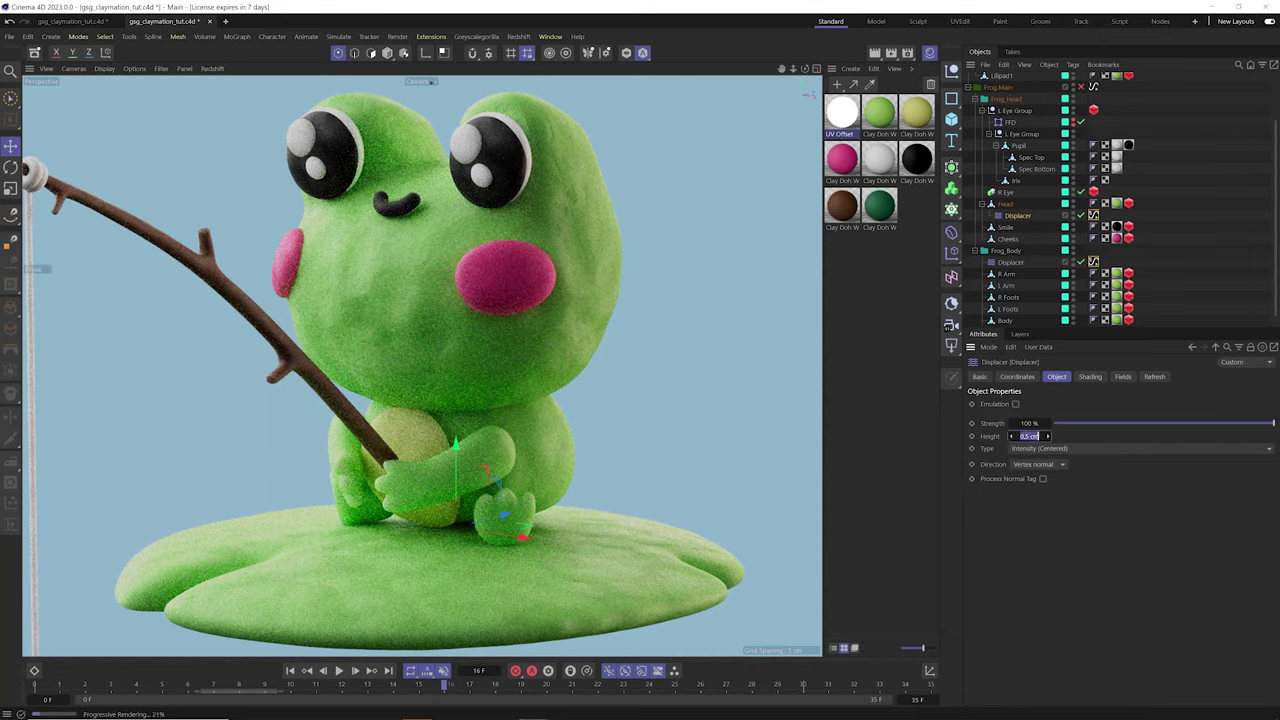
{"action": "type", "text": "1"}
{"action": "key", "text": "Return"}
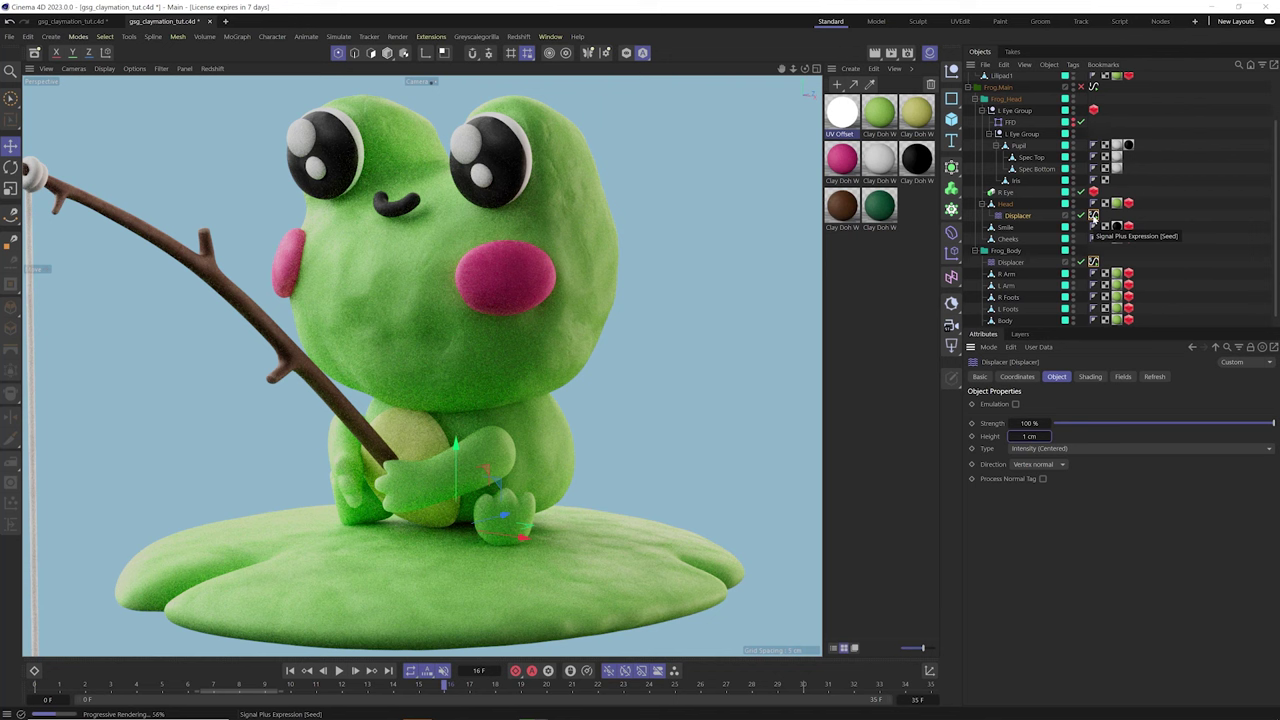
{"action": "left_click", "coordinate": [1030, 436]}
{"action": "type", "text": "0.5"}
{"action": "key", "text": "Return"}
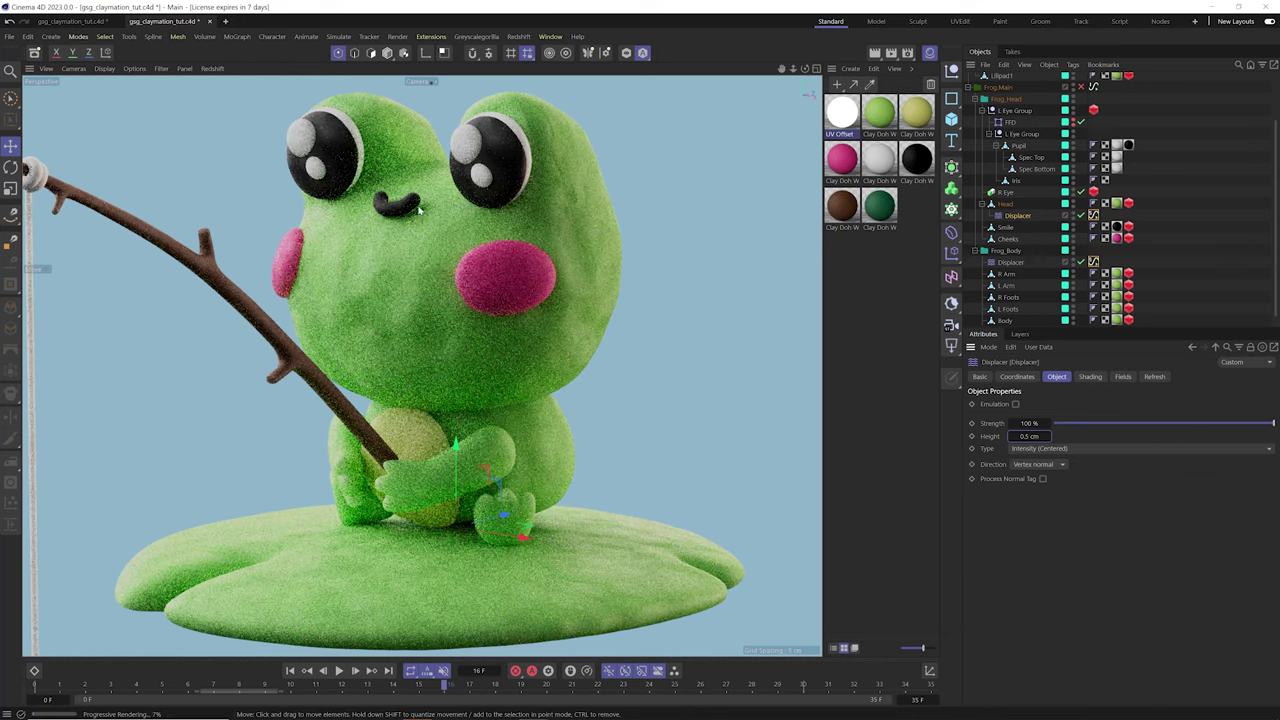
{"action": "left_click", "coordinate": [1030, 436]}
{"action": "type", "text": "0.25"}
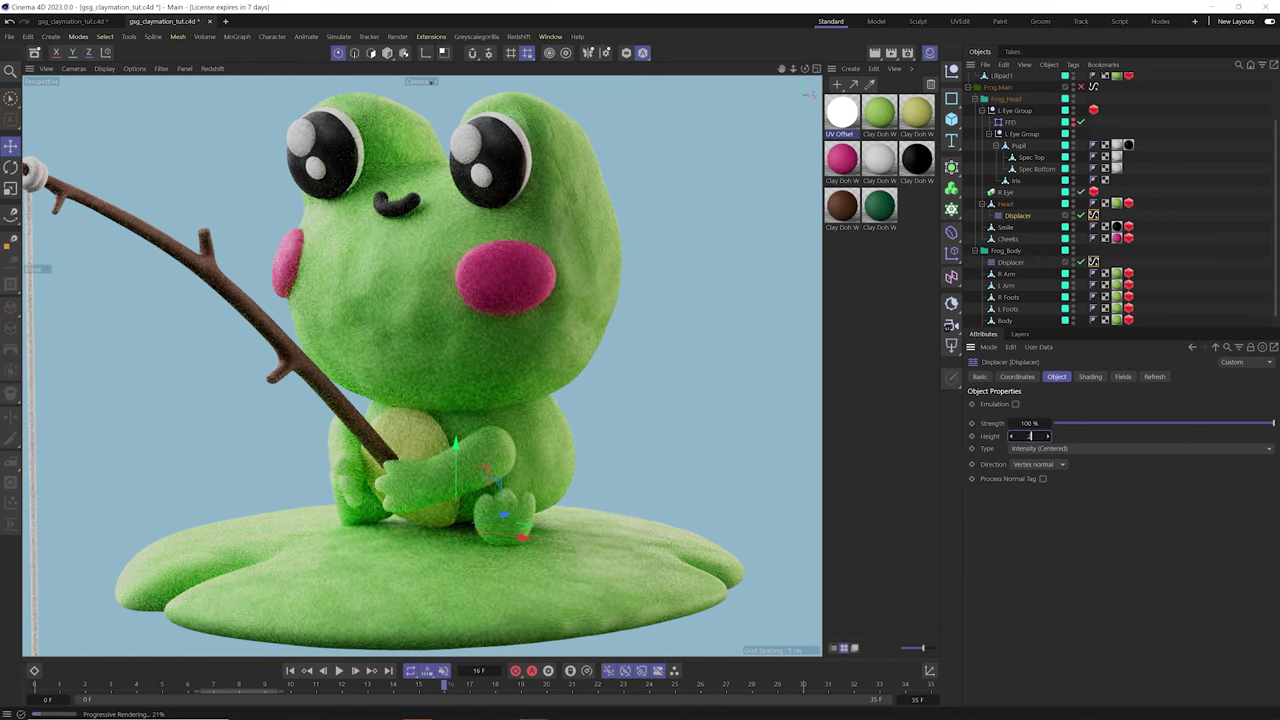
{"action": "key", "text": "Return"}
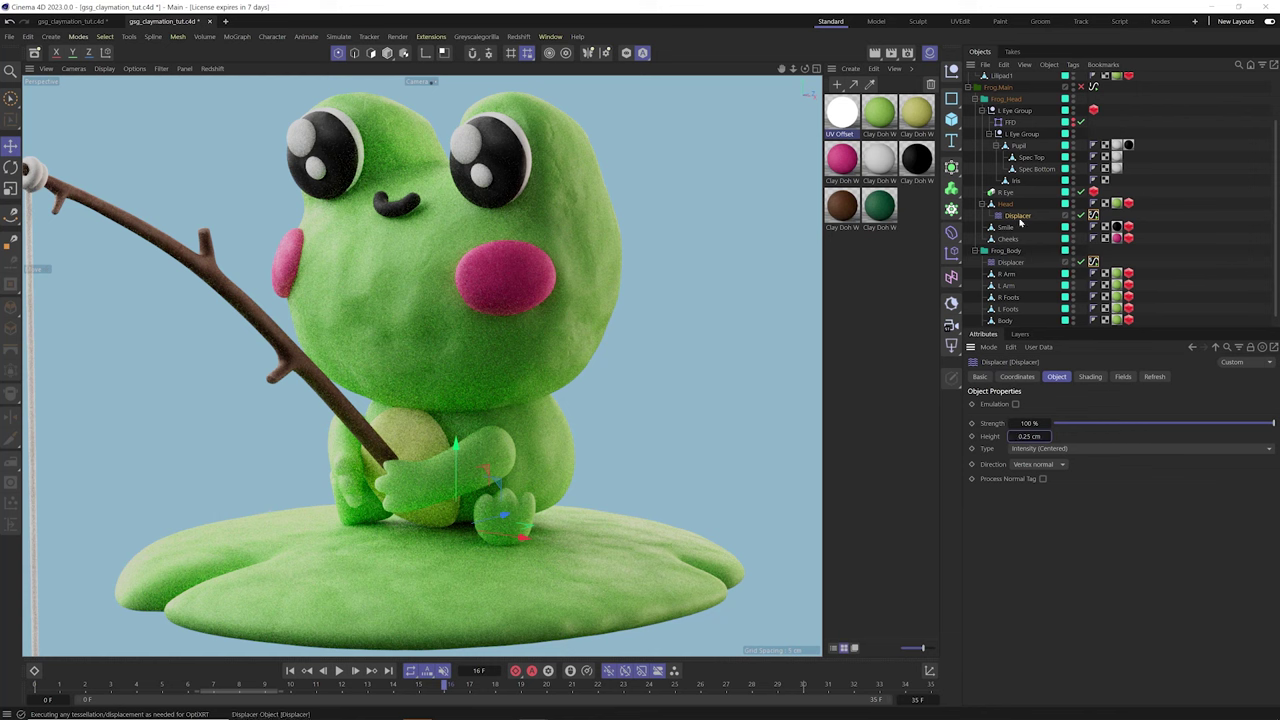
Copy the Head's Displacer into L Eye Group with a height of 0.1 cm, and duplicate that version under Smile and Cheeks
{"action": "left_click_drag", "start_coordinate": [1022, 215], "coordinate": [1017, 121]}
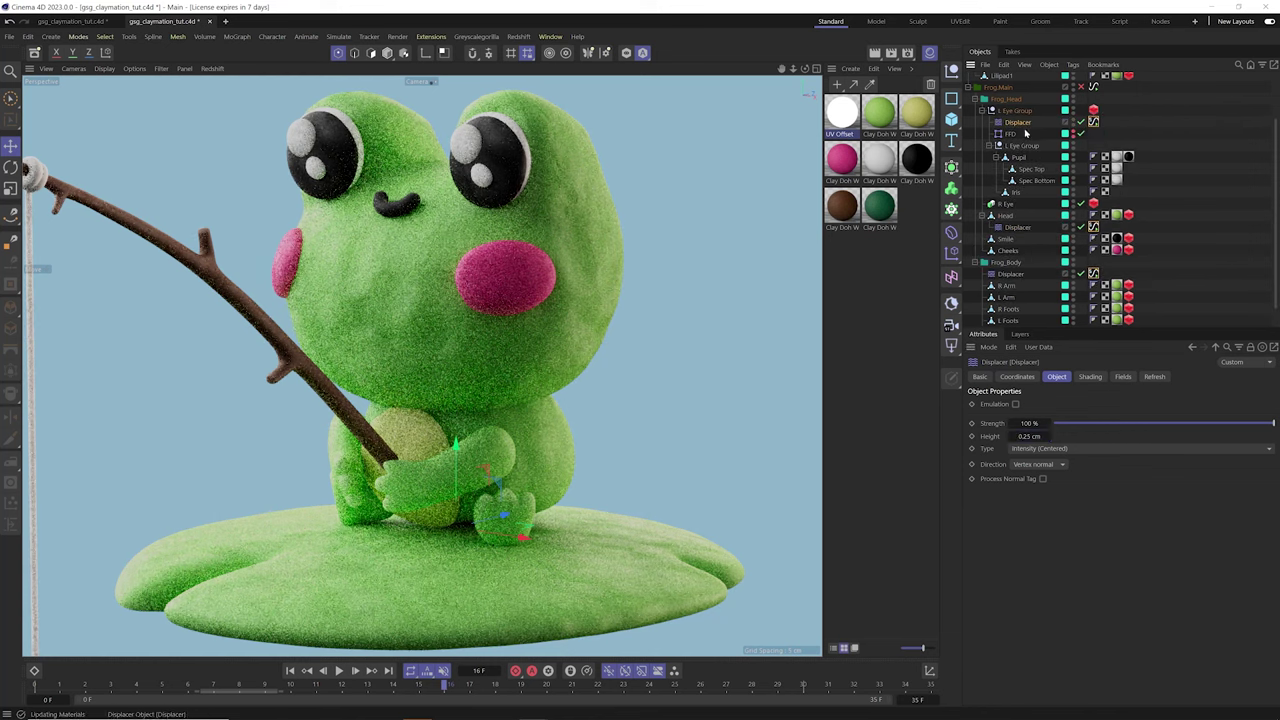
{"action": "double_click", "coordinate": [1030, 436]}
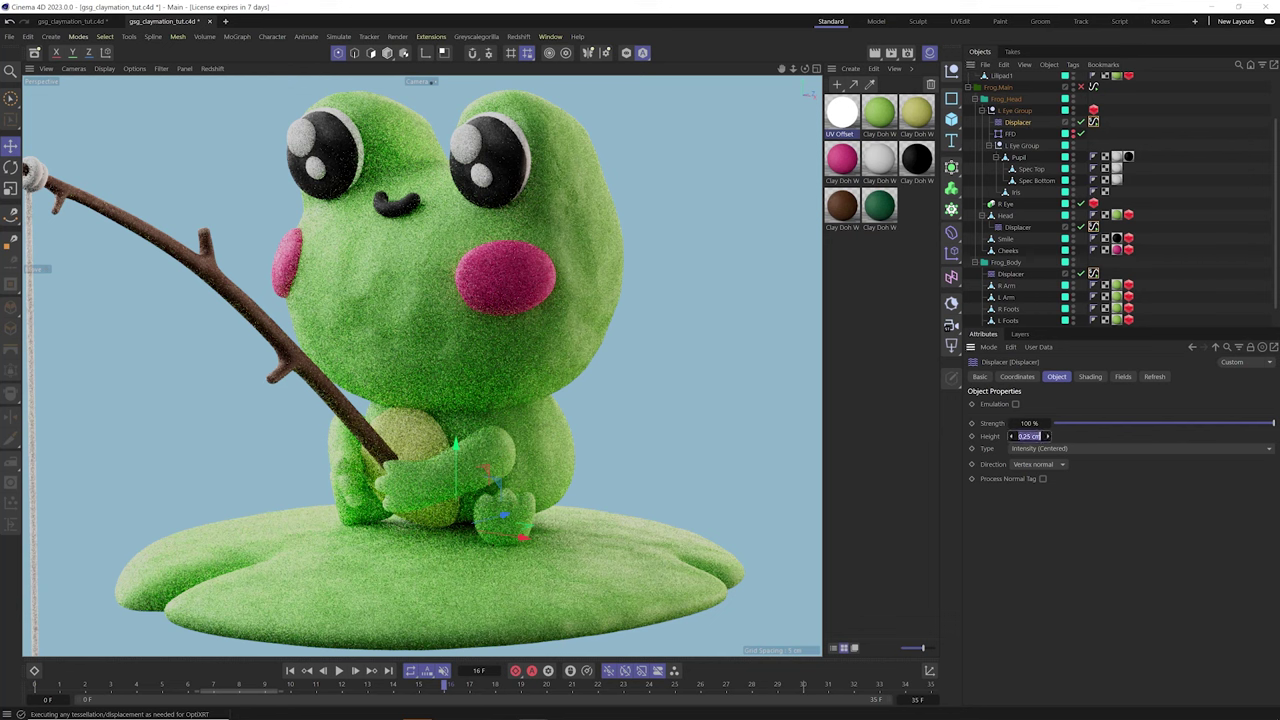
{"action": "type", "text": "0.5"}
{"action": "key", "text": "Return"}
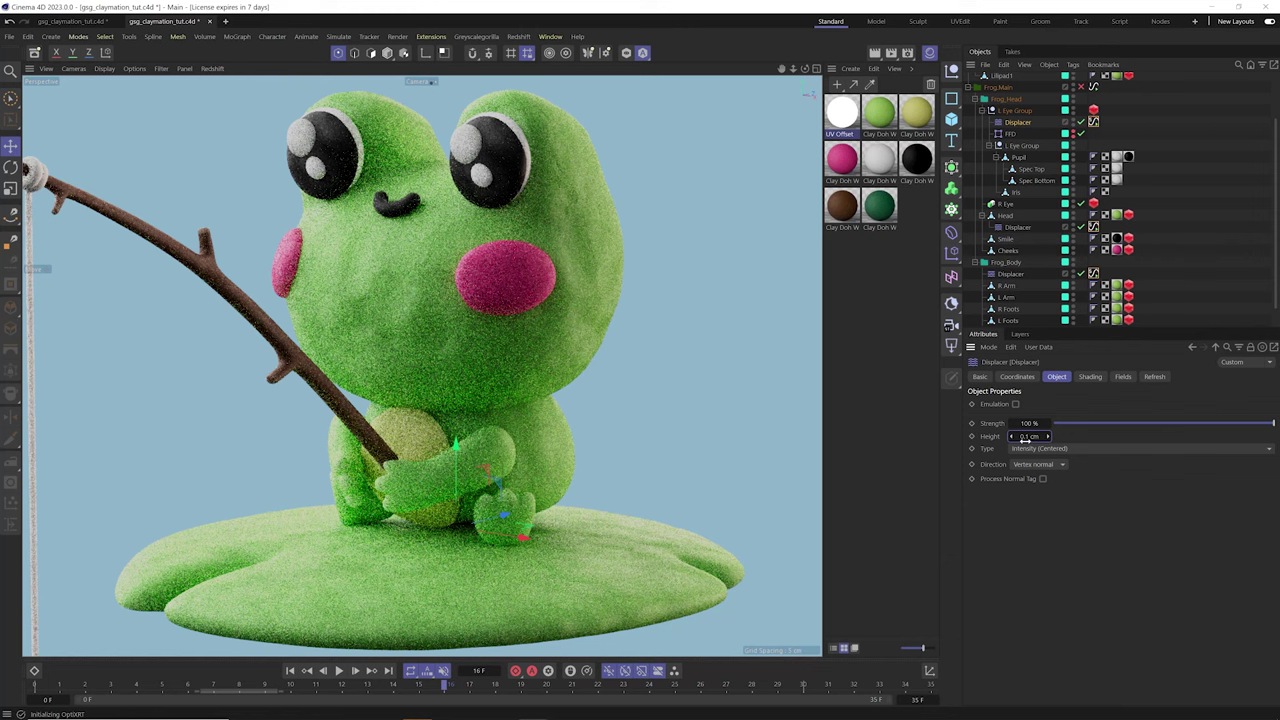
{"action": "left_click_drag", "start_coordinate": [1018, 122], "coordinate": [1010, 264], "text": "ctrl"}
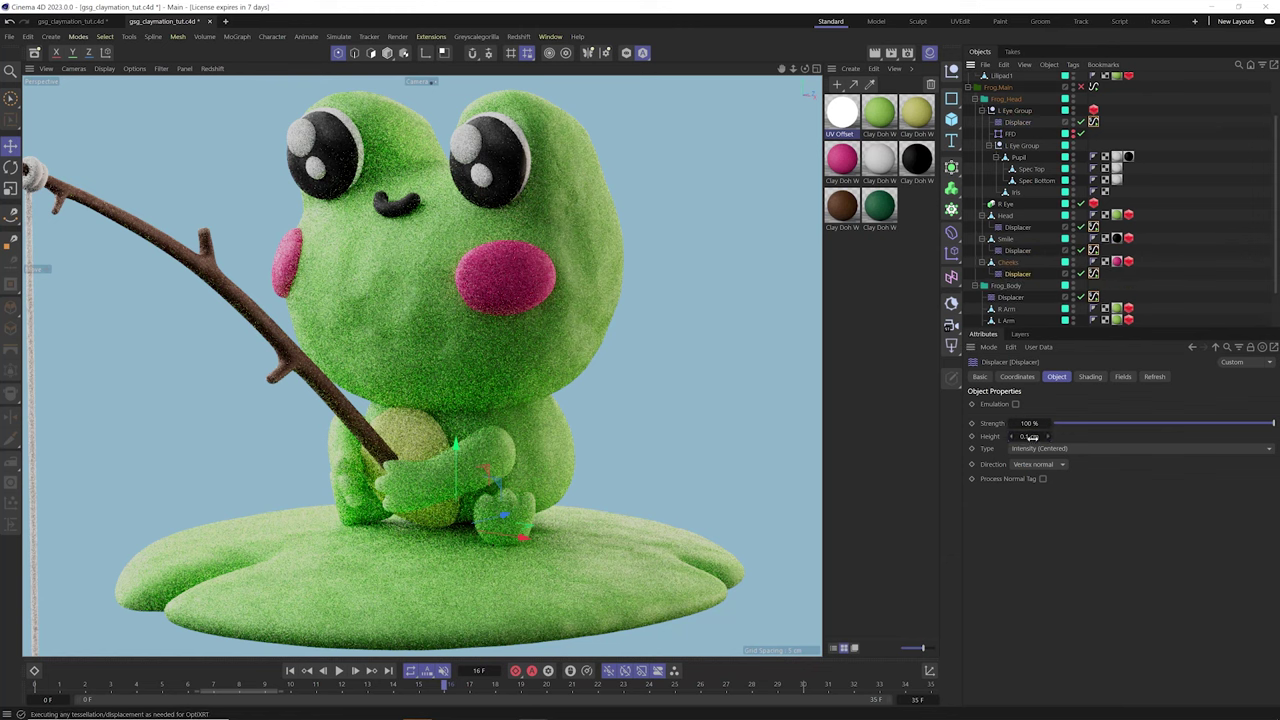
Copy the Head's Displacer under the lily pad mesh and set the copy's height to 0.5 cm
{"action": "scroll", "coordinate": [998, 277], "scroll_direction": "up", "scroll_amount": 2}
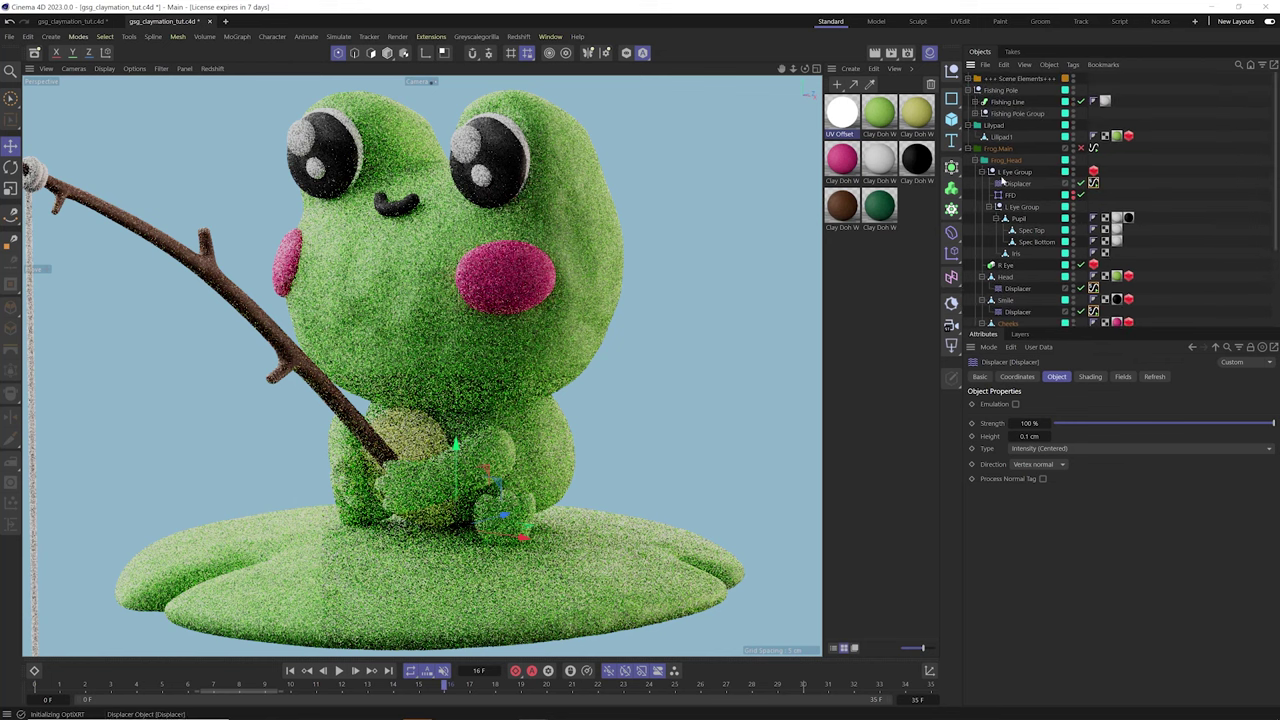
{"action": "left_click_drag", "start_coordinate": [1016, 288], "coordinate": [1022, 141], "text": "ctrl"}
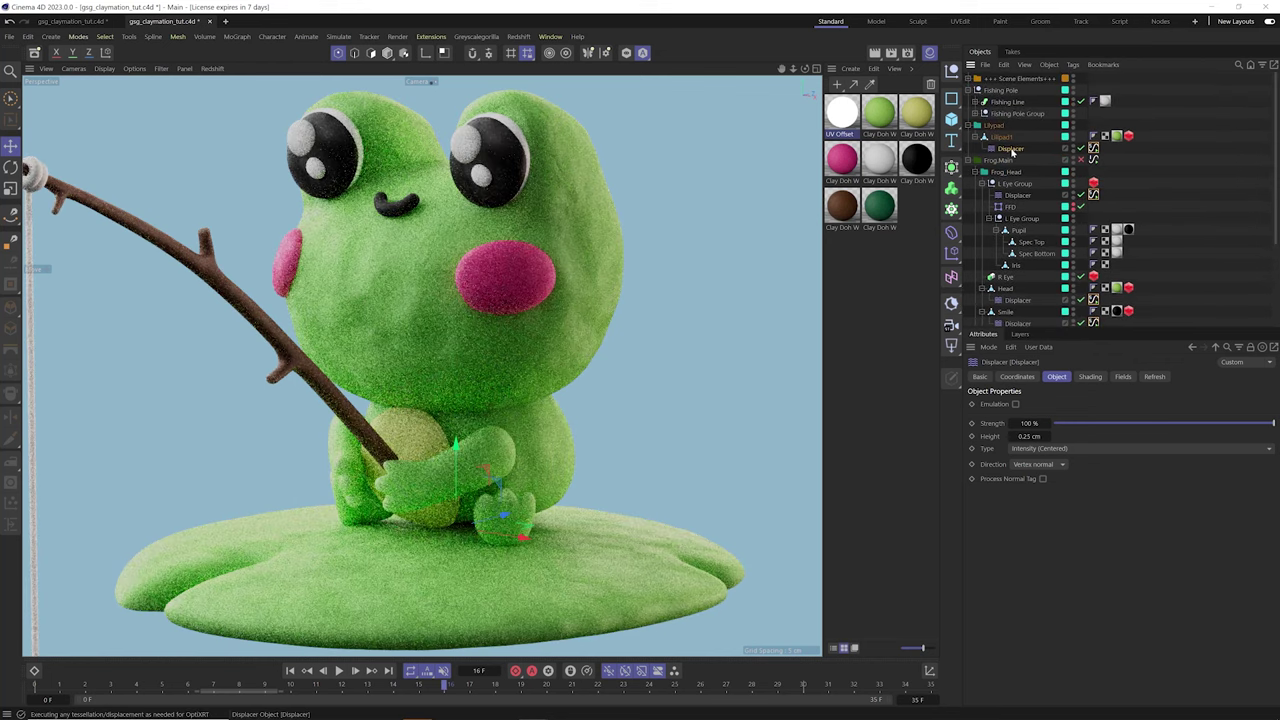
{"action": "left_click", "coordinate": [1030, 436]}
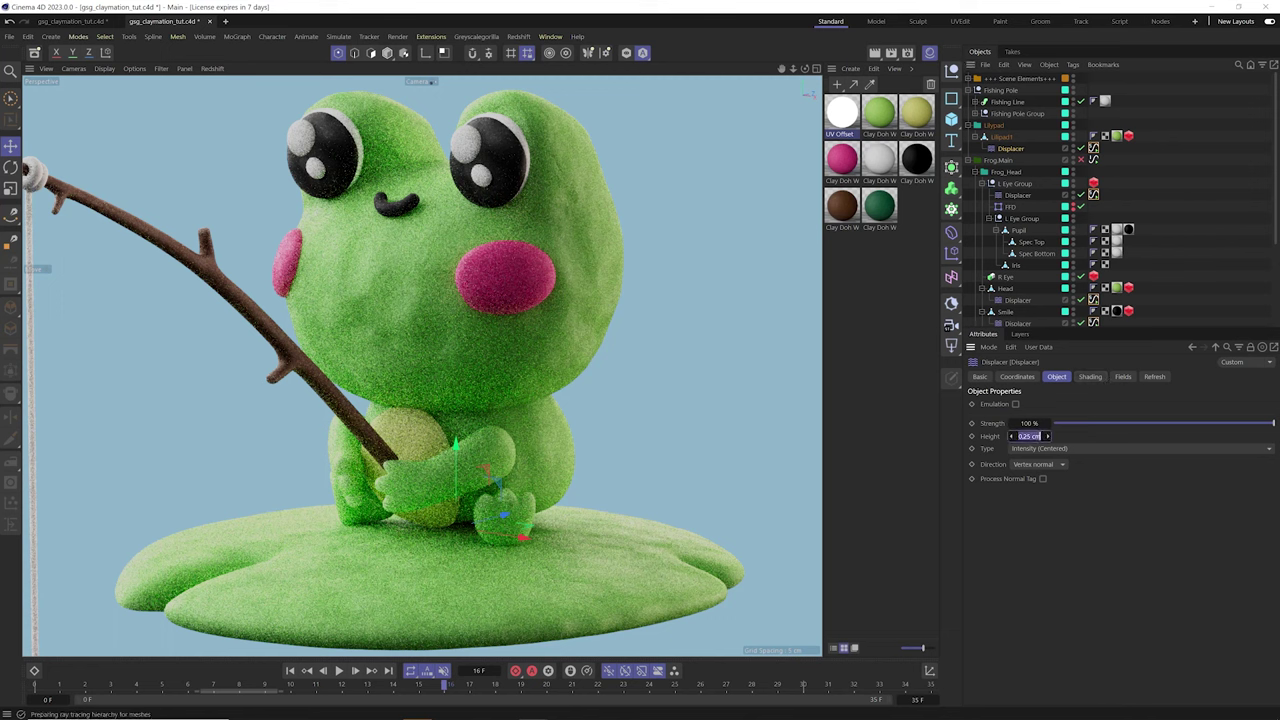
{"action": "type", "text": "0.5"}
{"action": "key", "text": "Return"}
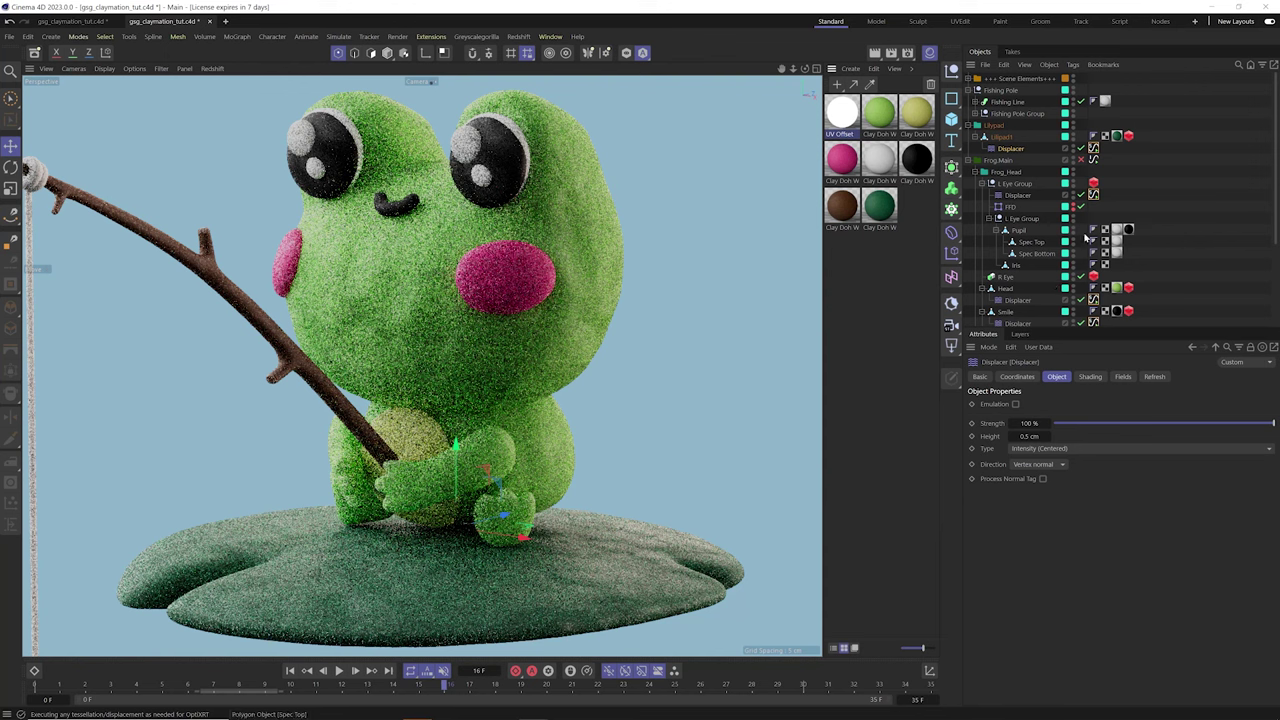
Change the displacement type of the Displacer in L Eye Group to Intensity
{"action": "left_click", "coordinate": [1016, 196]}
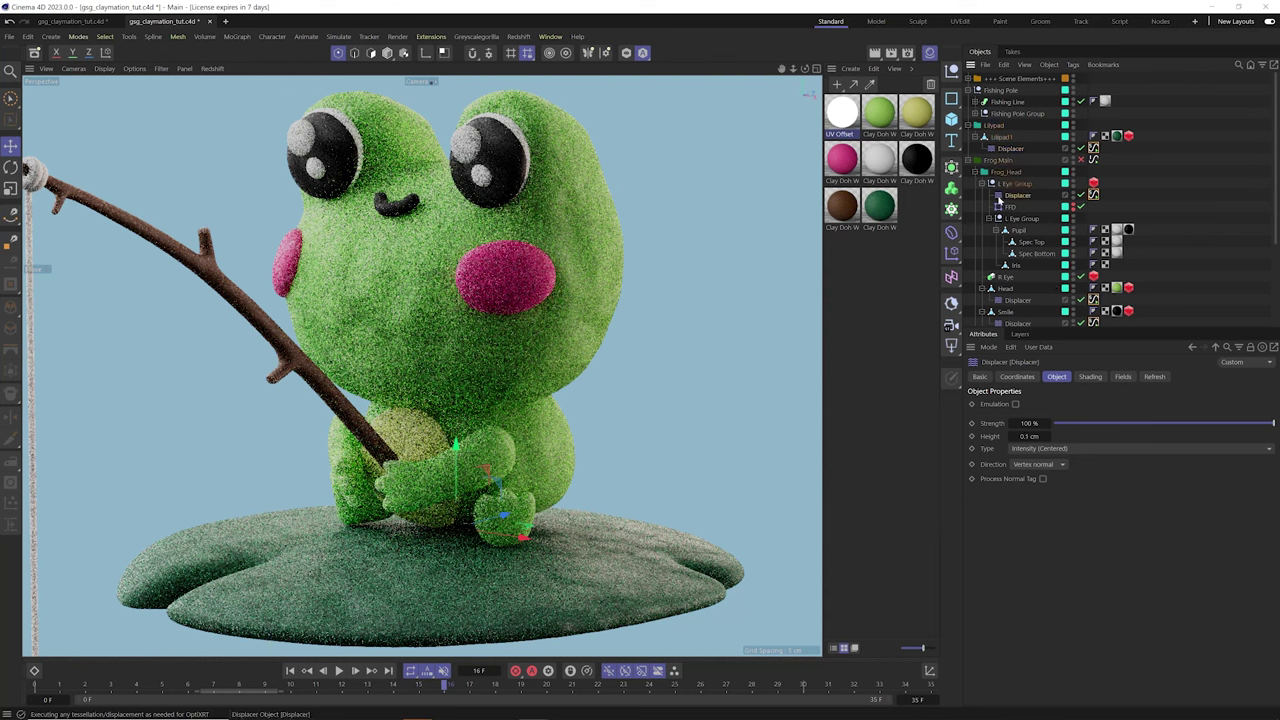
{"action": "left_click", "coordinate": [1068, 450]}
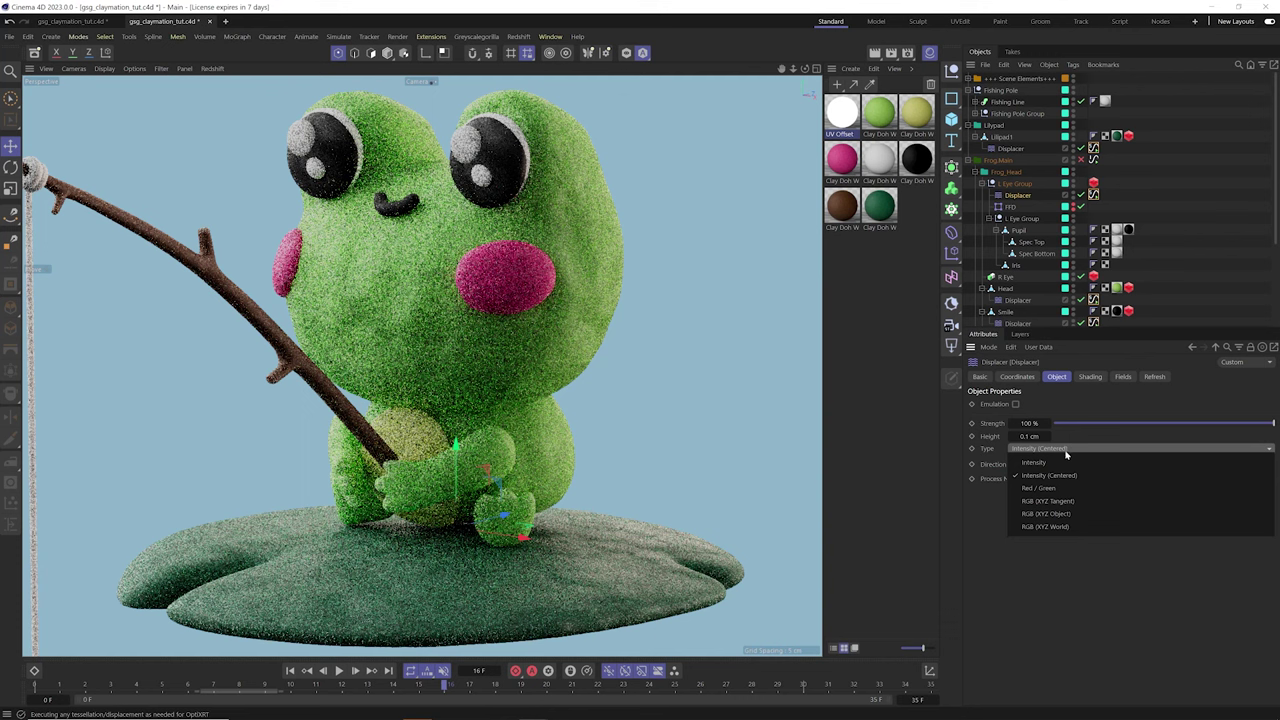
{"action": "left_click", "coordinate": [1047, 464]}
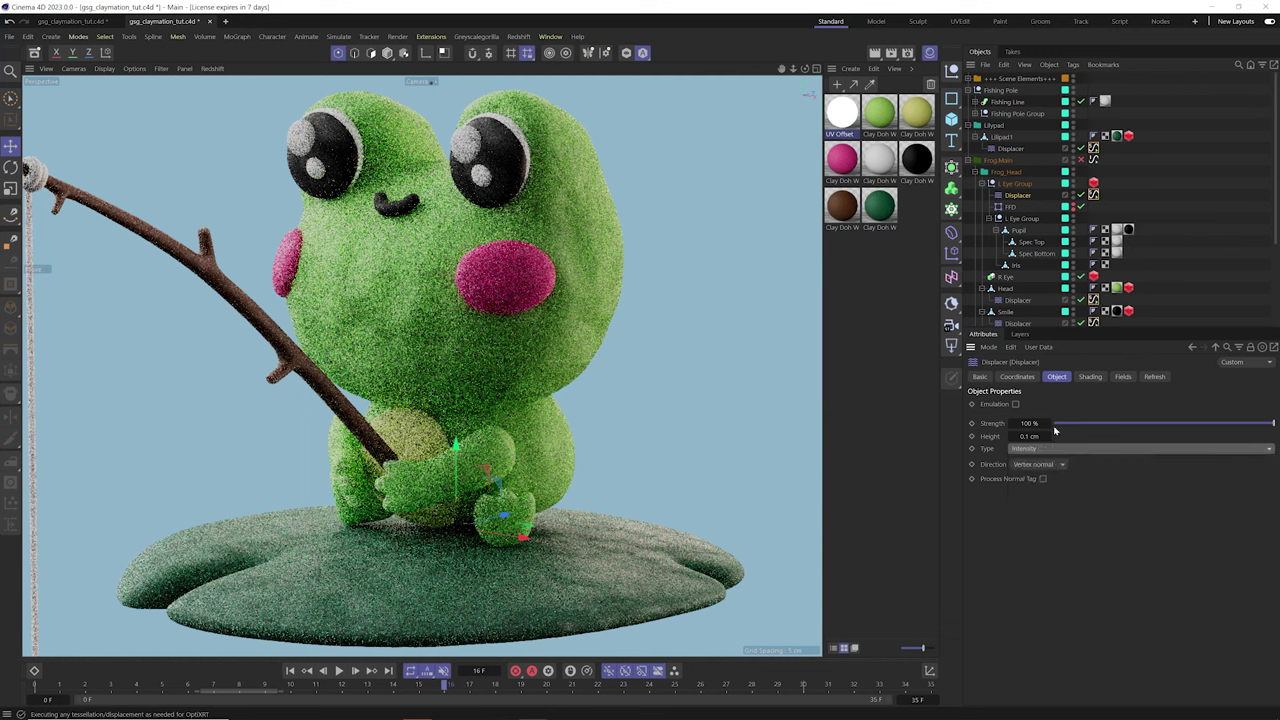
{"action": "left_click", "coordinate": [1058, 449]}
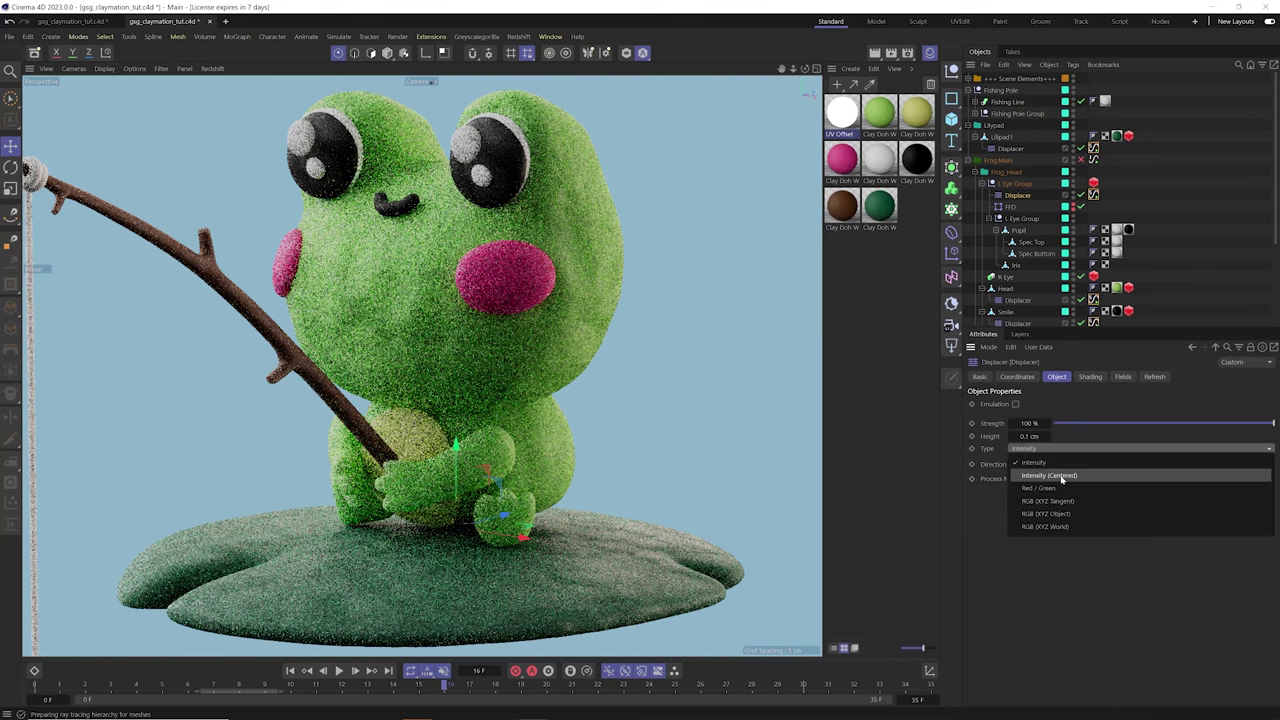
{"action": "left_click", "coordinate": [1145, 415]}
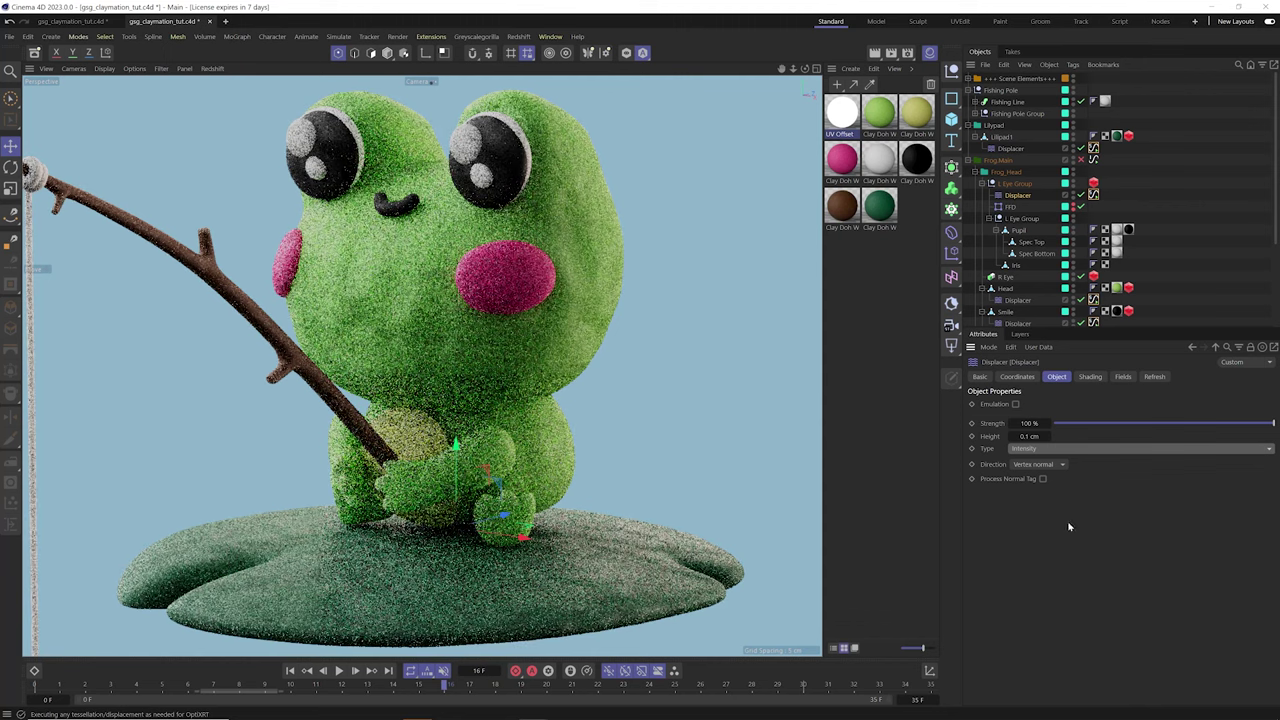
Switch the Head's Displacer to the Intensity type, try a height of 0.5 cm, and reduce the height
{"action": "left_click", "coordinate": [1017, 302]}
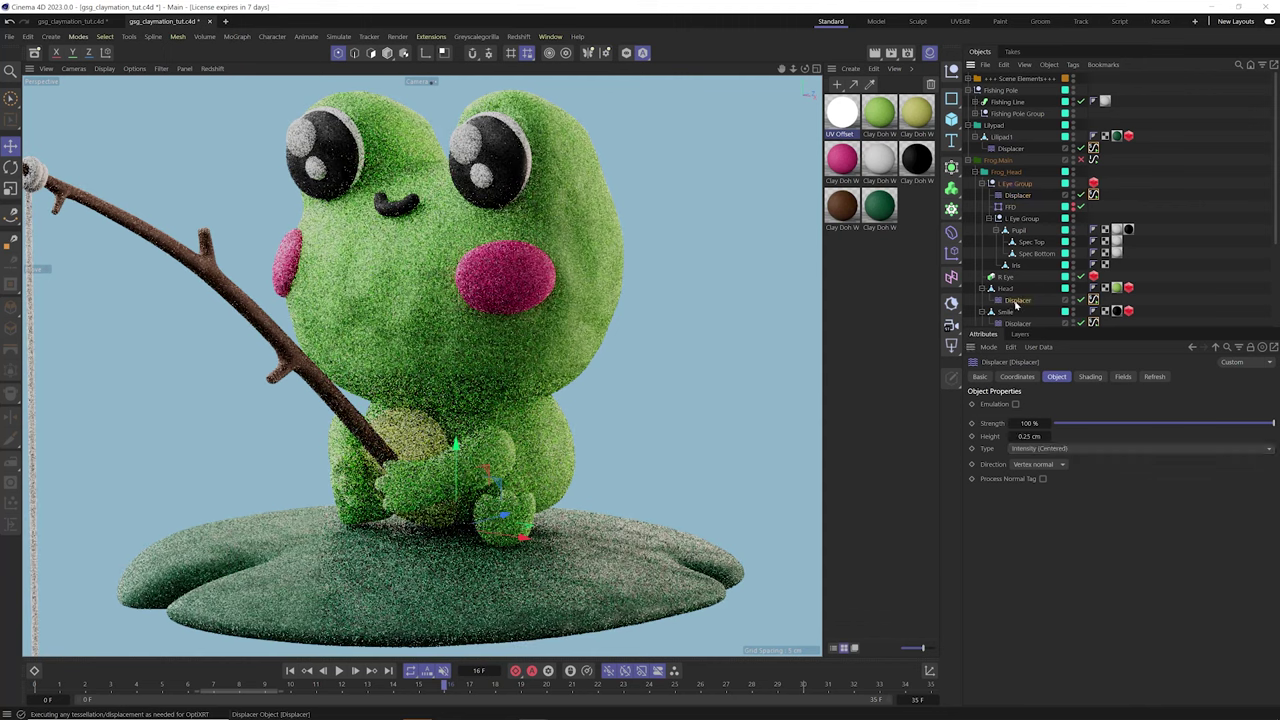
{"action": "double_click", "coordinate": [1030, 436]}
{"action": "type", "text": "0.5"}
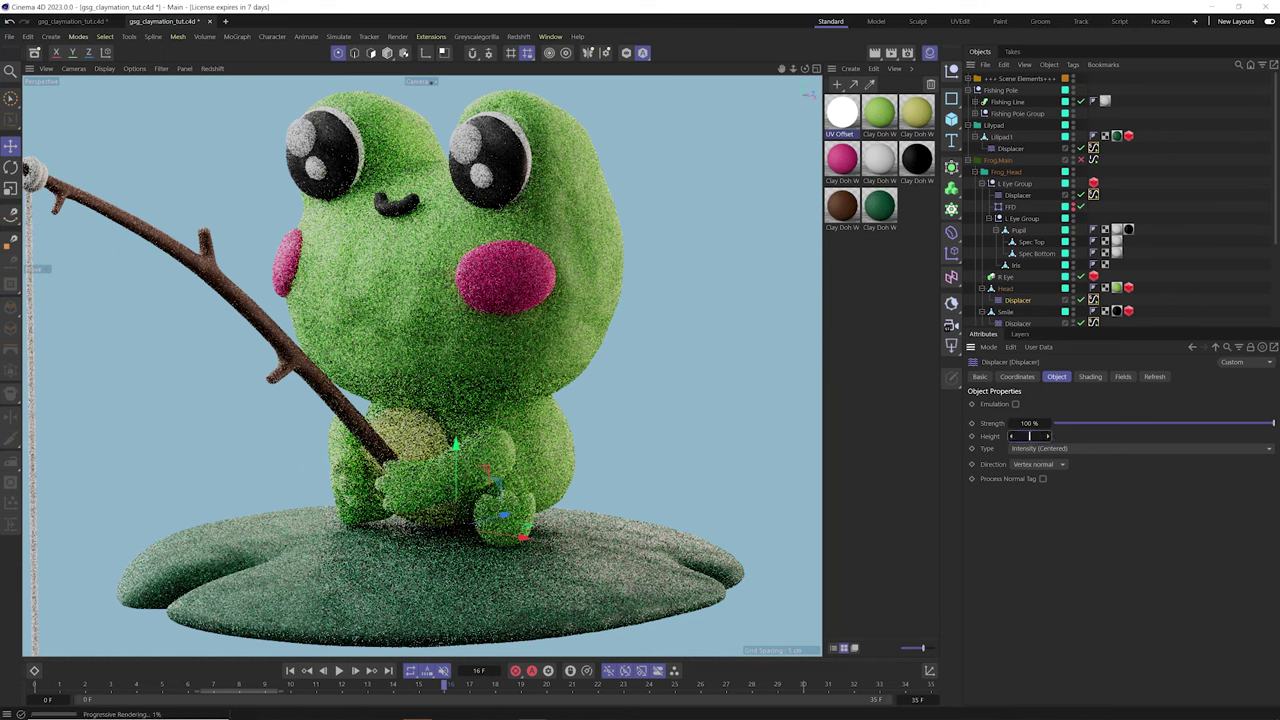
{"action": "key", "text": "Return"}
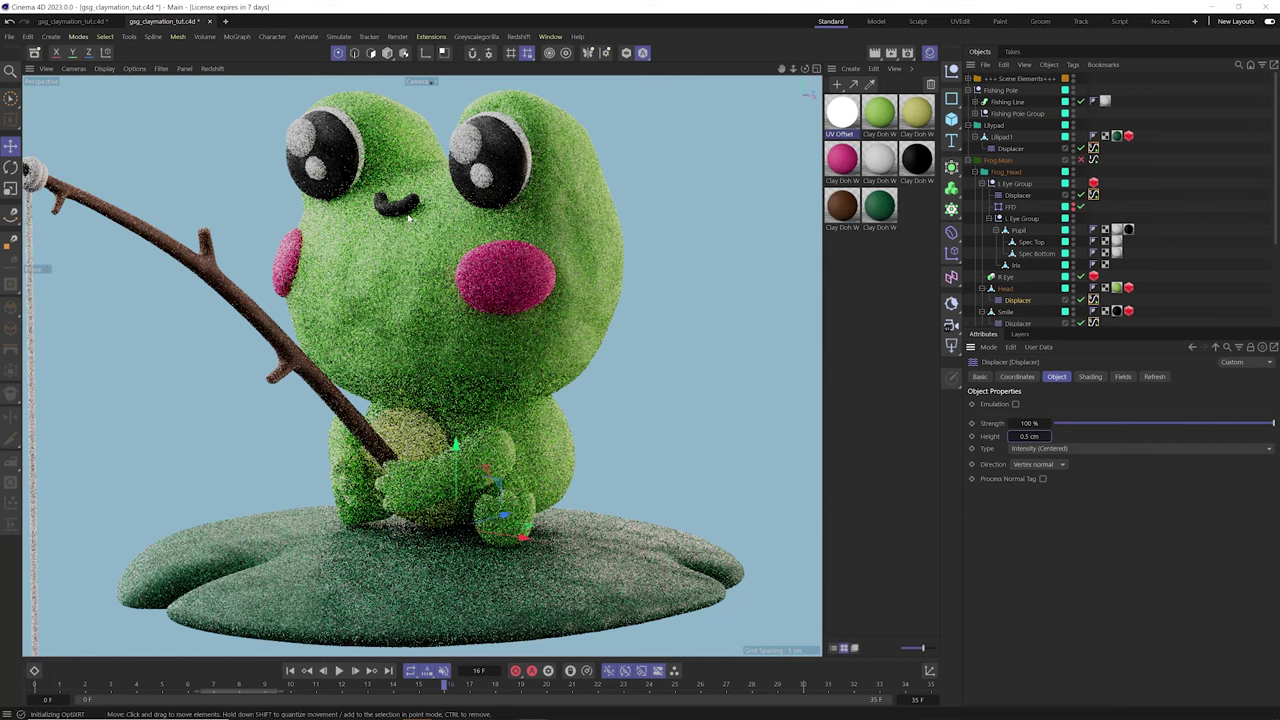
{"action": "left_click", "coordinate": [1085, 448]}
{"action": "left_click", "coordinate": [1091, 463]}
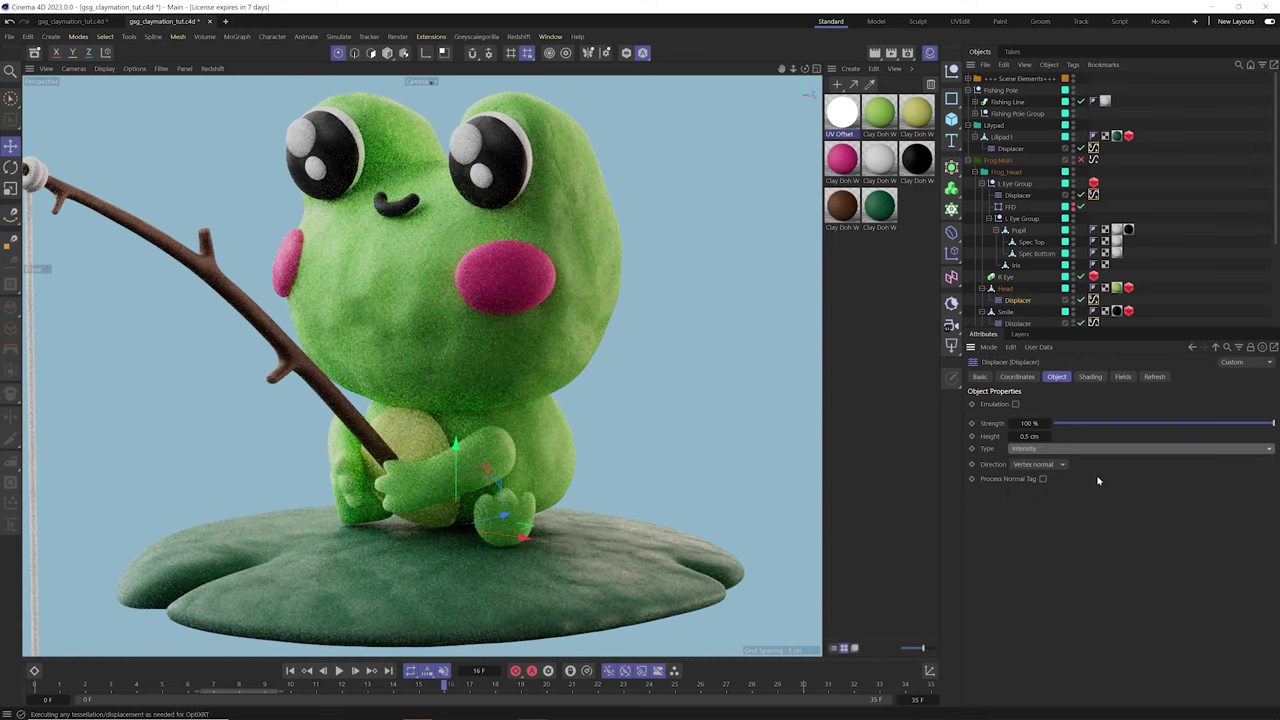
{"action": "double_click", "coordinate": [1032, 436]}
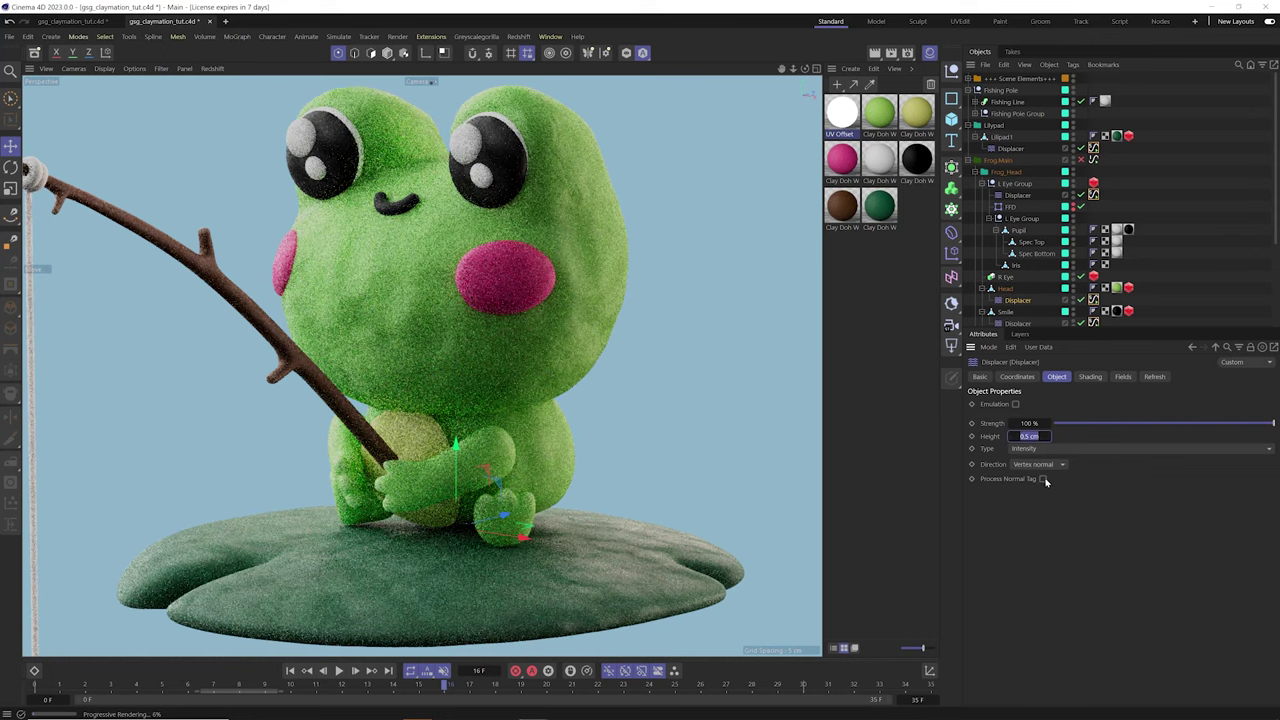
{"action": "type", "text": "-0.2"}
{"action": "key", "text": "Return"}
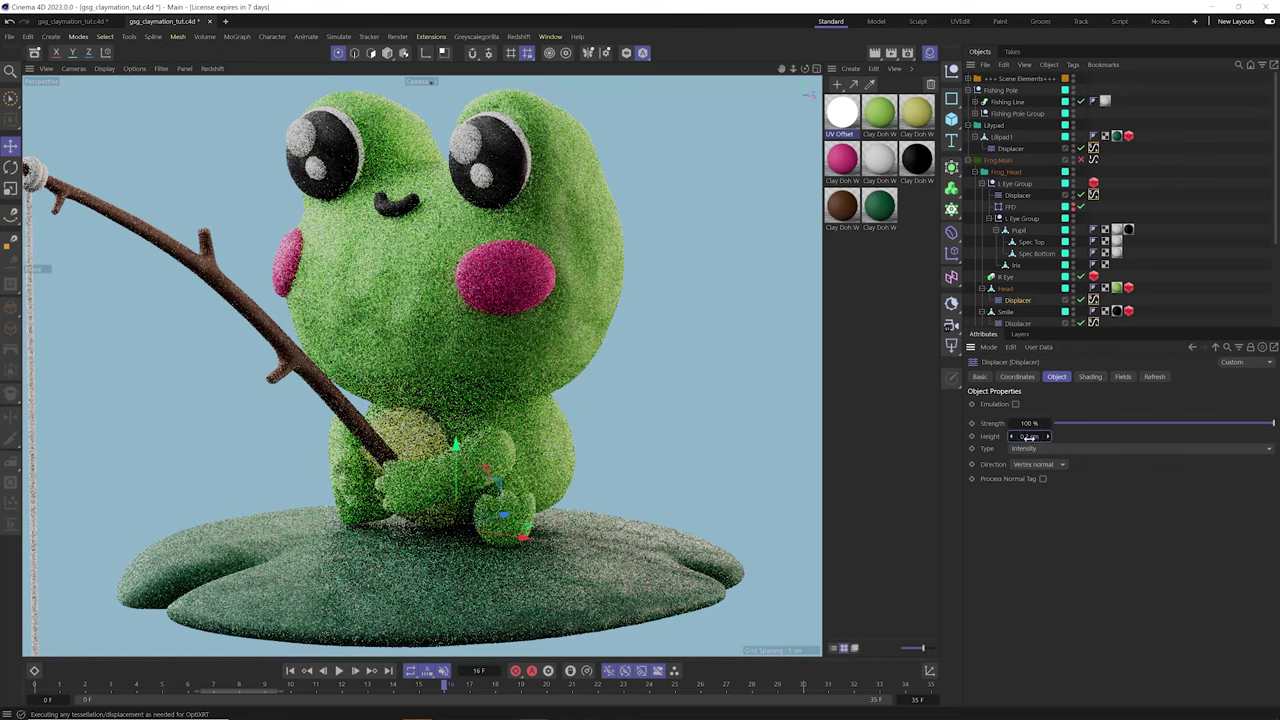
Show the noise settings of the L Eye Group Displacer's Signal tag and select all Signal Plus tags in the scene
{"action": "left_click", "coordinate": [1081, 197]}
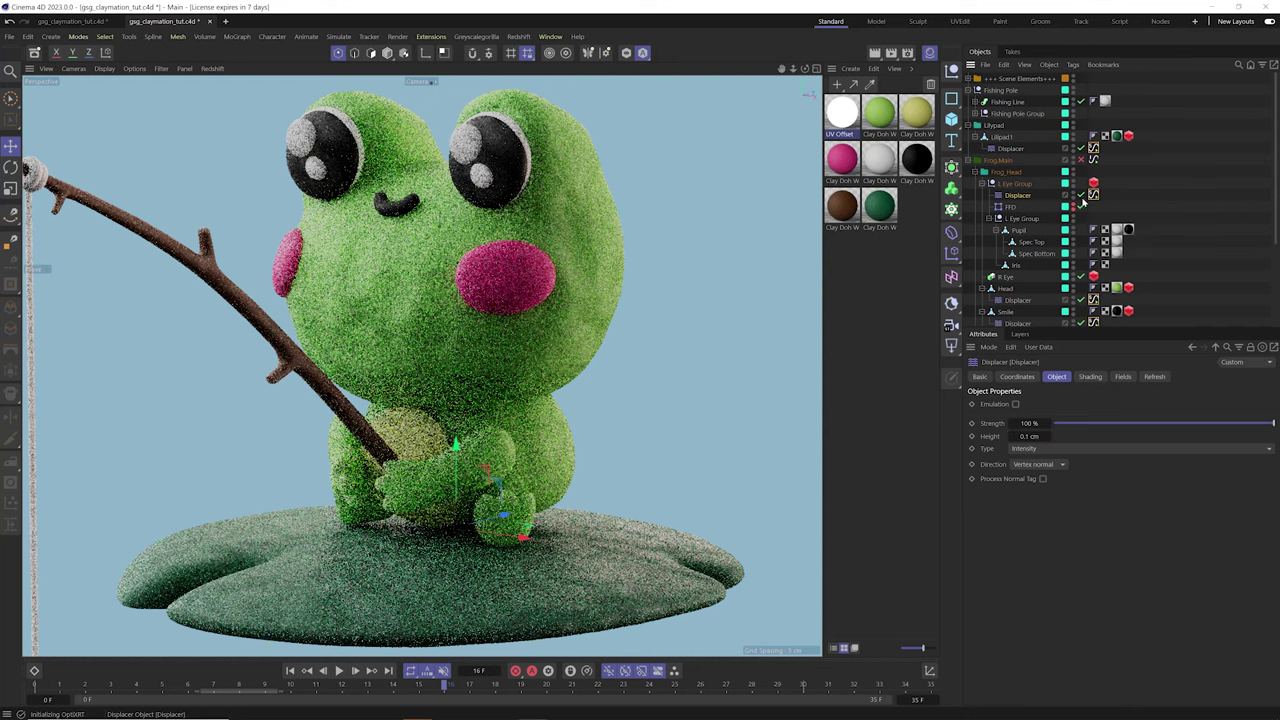
{"action": "left_click", "coordinate": [1095, 377]}
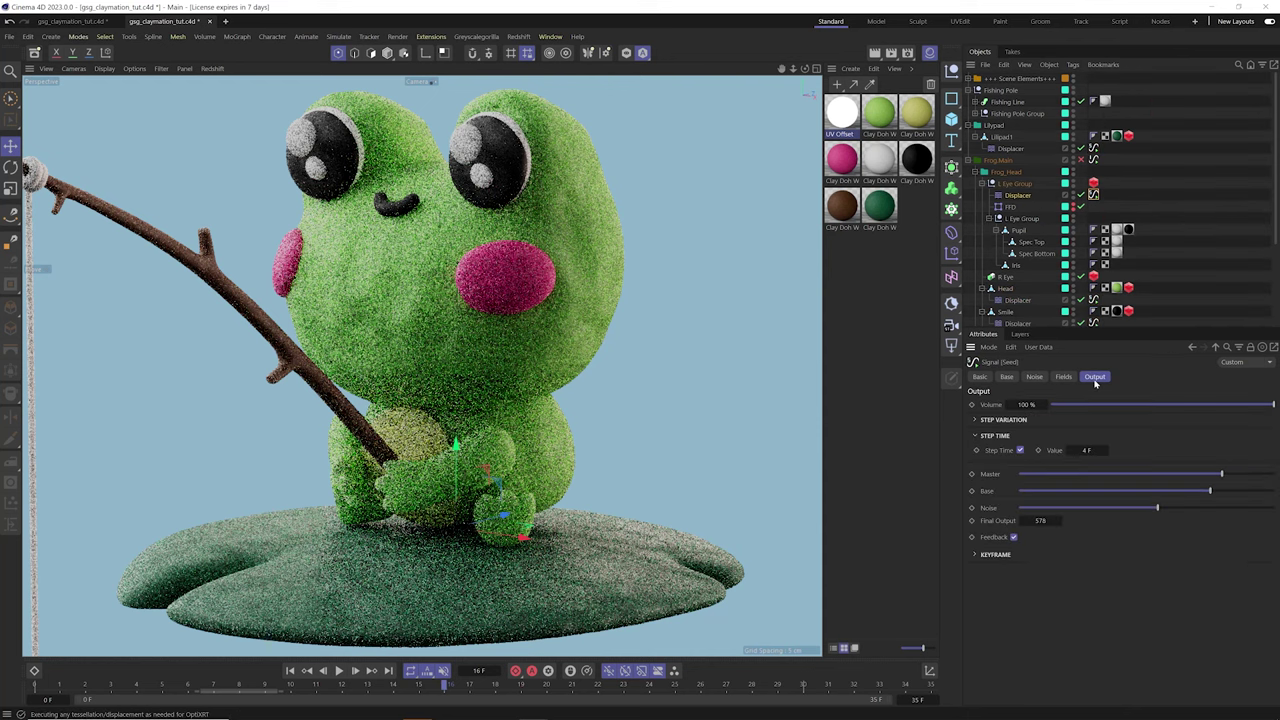
{"action": "left_click", "coordinate": [1034, 377]}
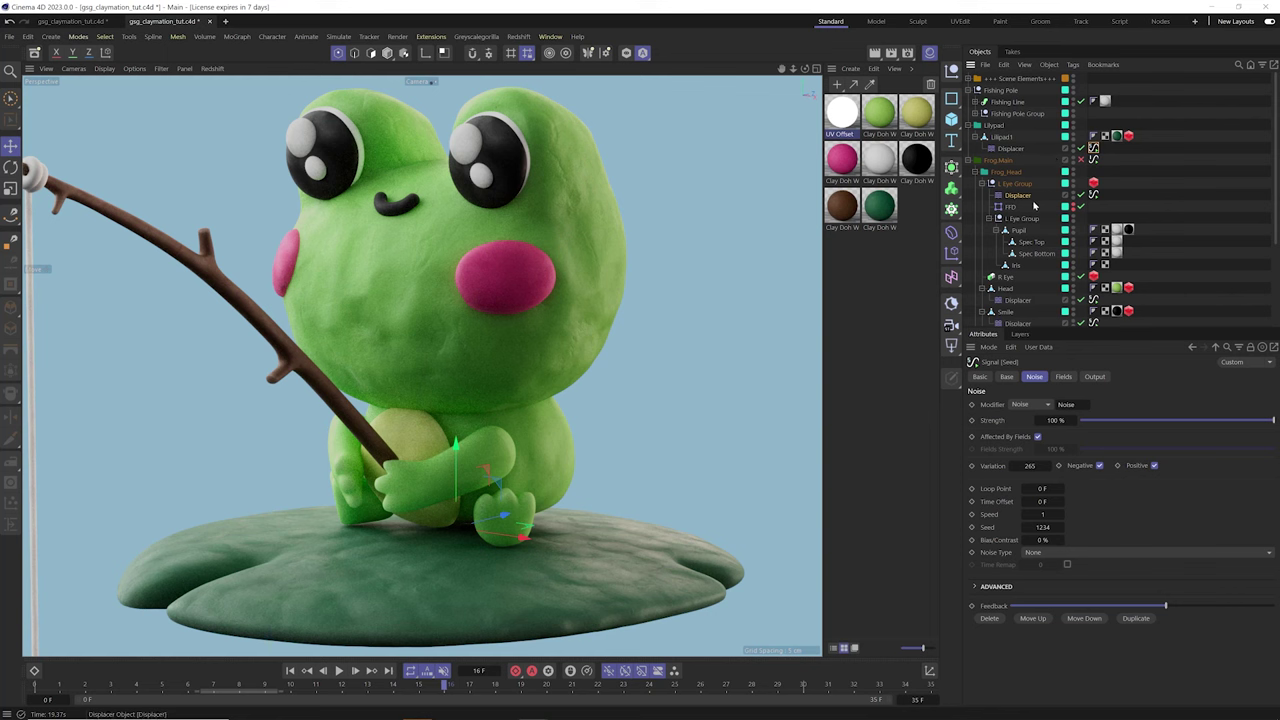
{"action": "left_click", "coordinate": [1263, 65]}
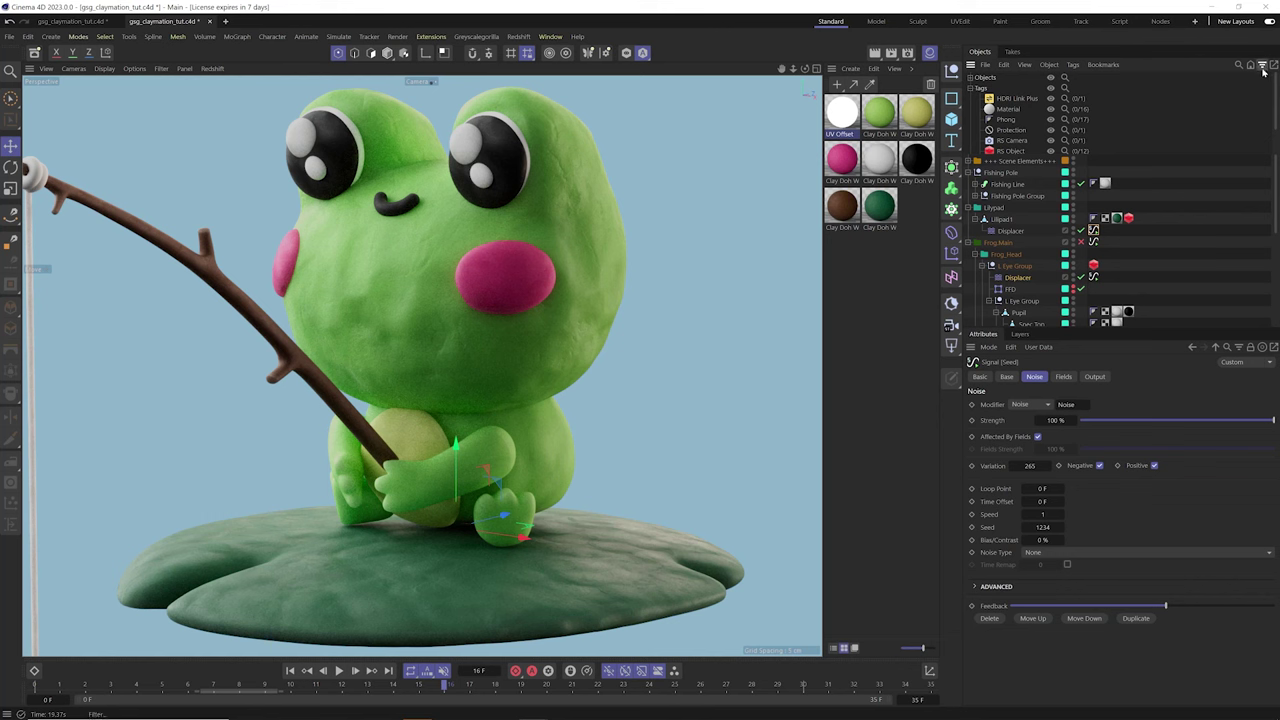
{"action": "scroll", "coordinate": [1275, 120], "scroll_direction": "down", "scroll_amount": 3}
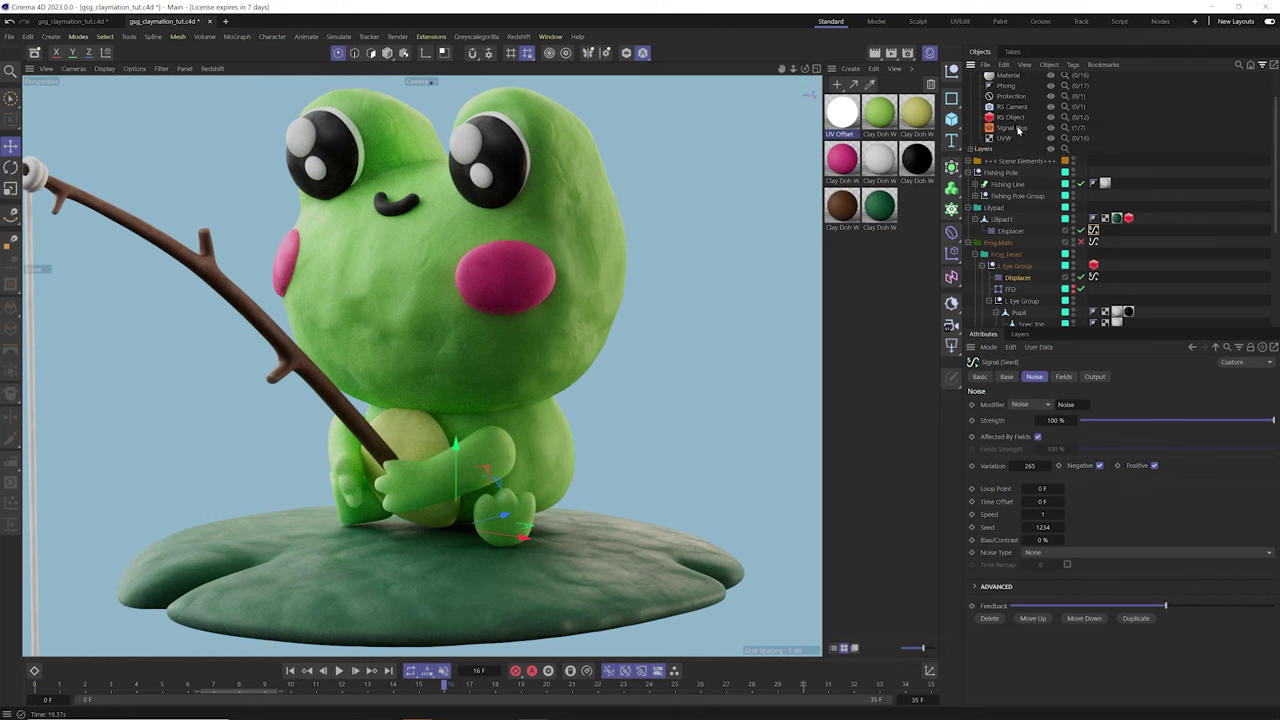
{"action": "right_click", "coordinate": [1011, 128]}
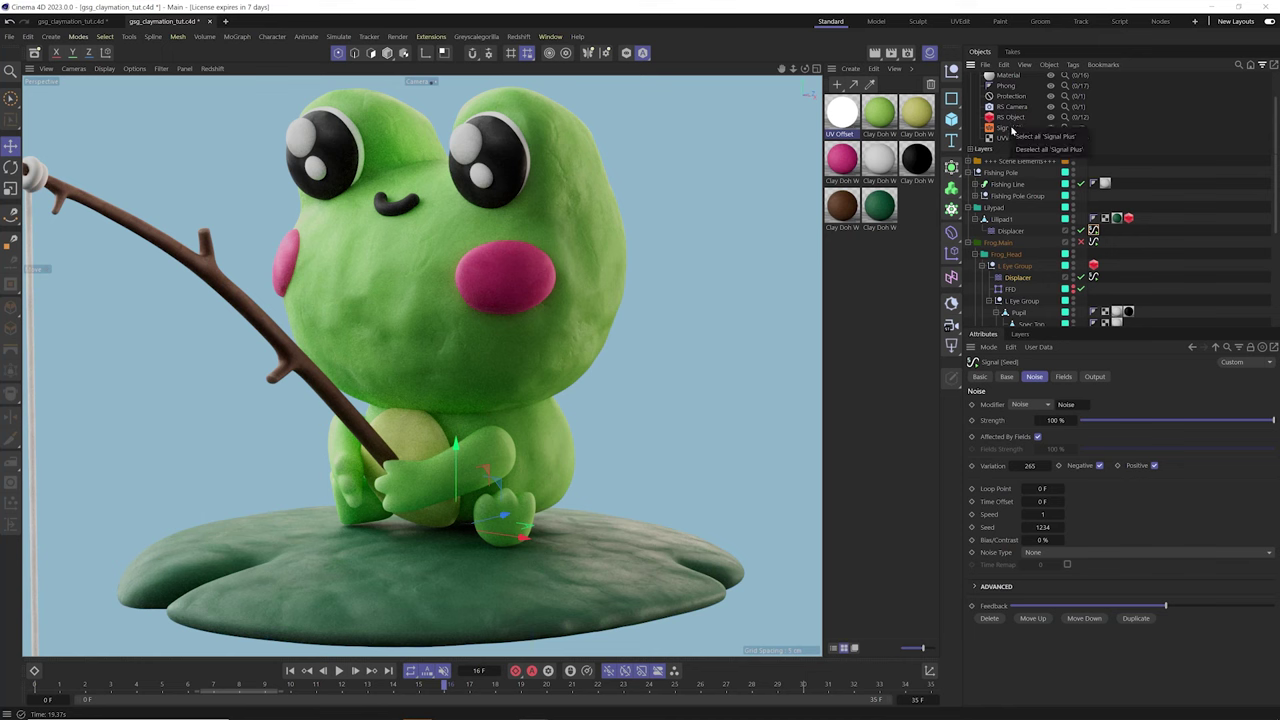
{"action": "left_click", "coordinate": [1040, 136]}
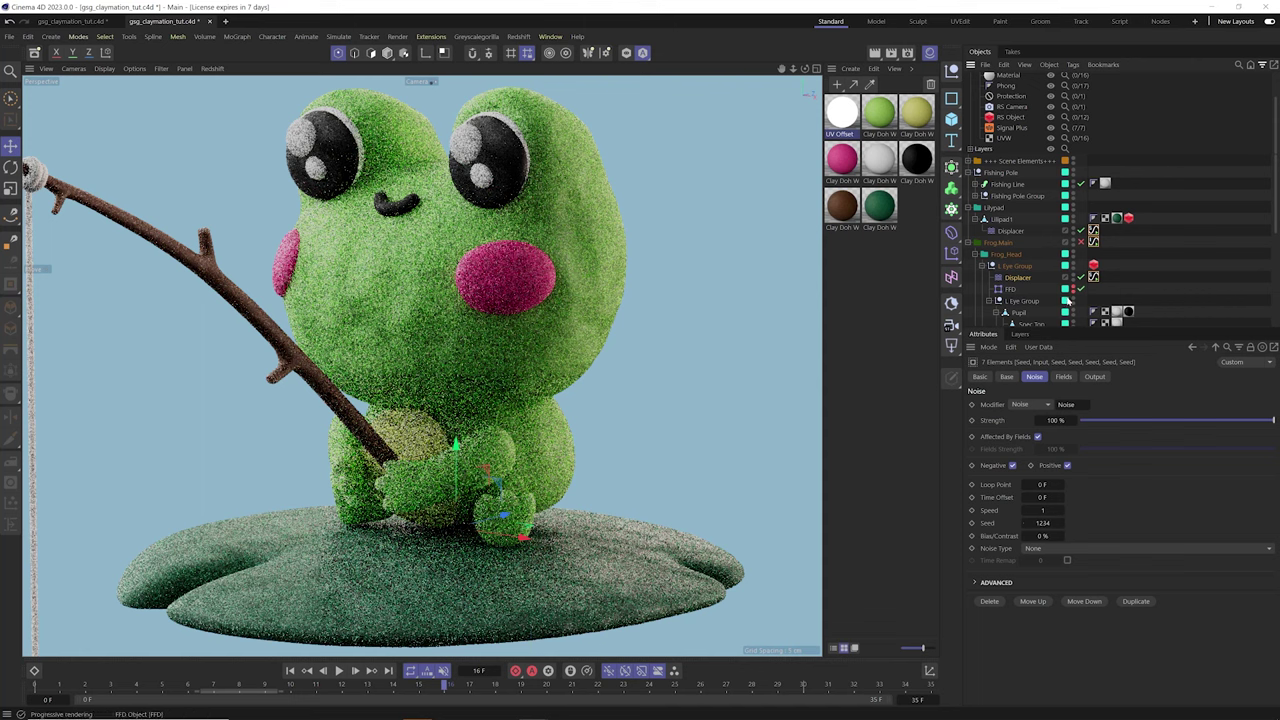
Randomize the noise seeds of all selected Signal tags with the RandomSeed script and check a single tag's seed
{"action": "key", "text": "shift+c"}
{"action": "type", "text": "random"}
{"action": "key", "text": "BackSpace"}
{"action": "key", "text": "BackSpace"}
{"action": "key", "text": "BackSpace"}
{"action": "key", "text": "BackSpace"}
{"action": "key", "text": "BackSpace"}
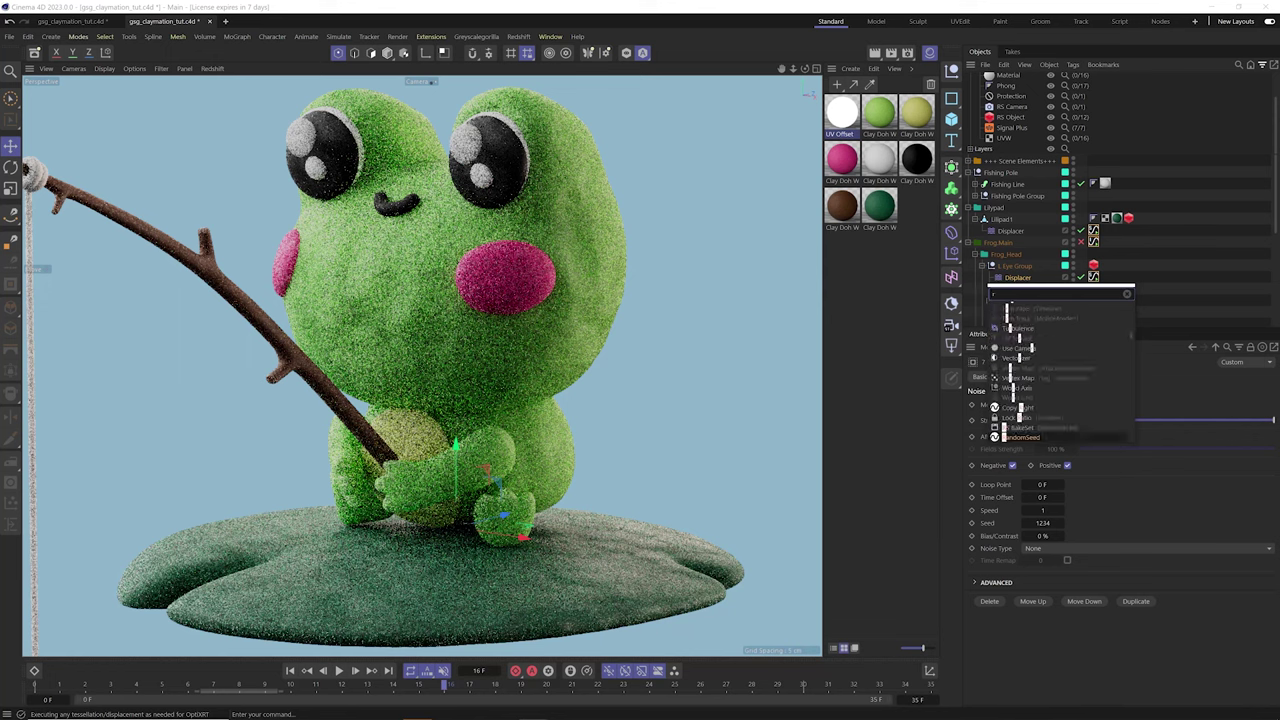
{"action": "type", "text": "an"}
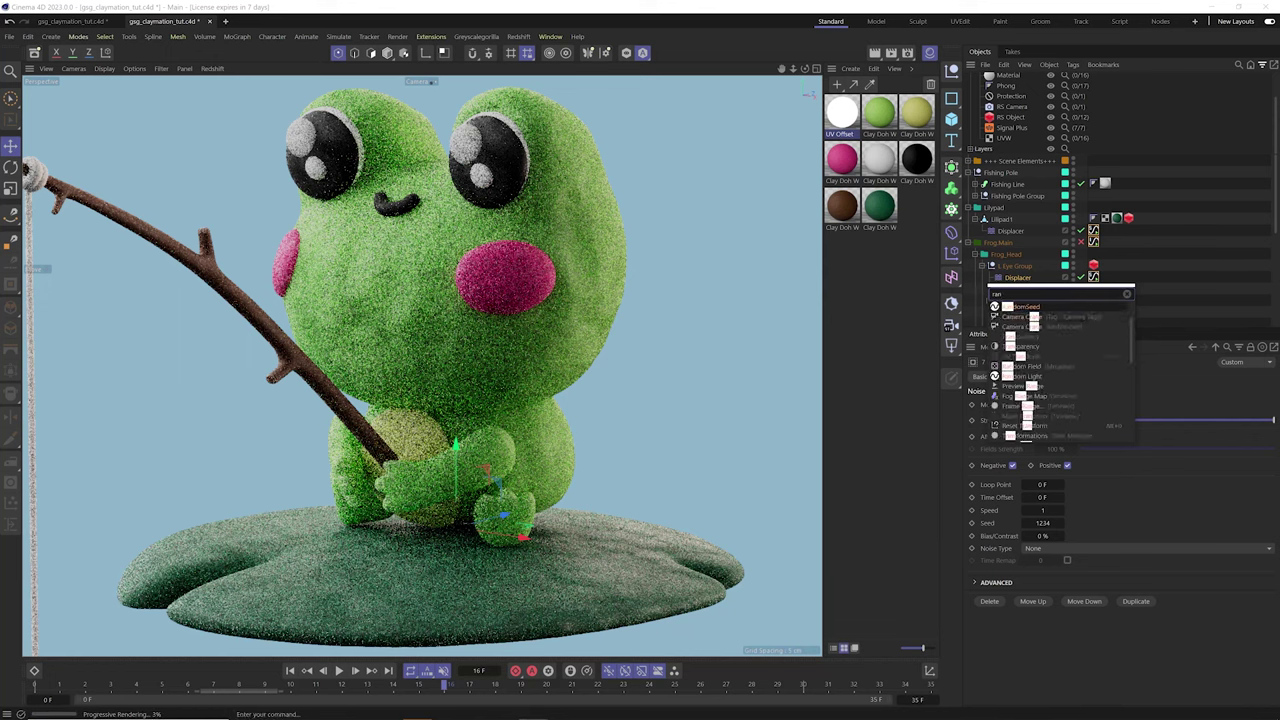
{"action": "key", "text": "Return"}
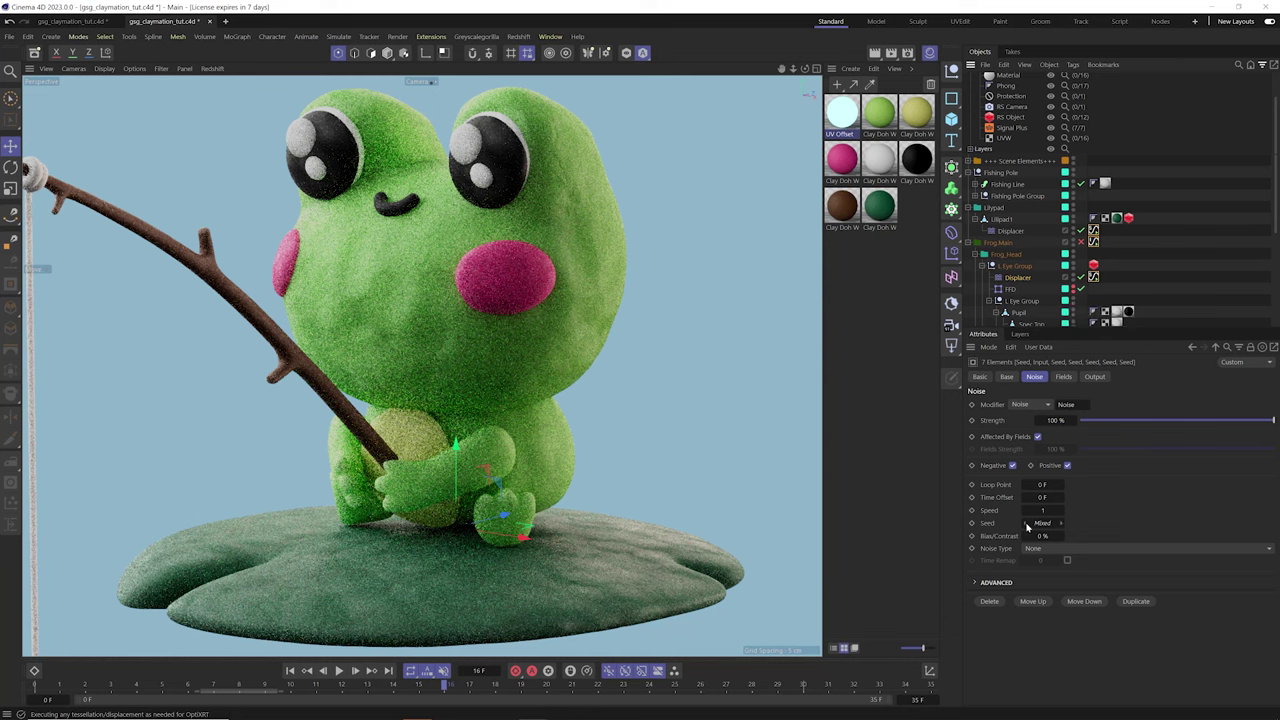
{"action": "left_click", "coordinate": [1191, 347]}
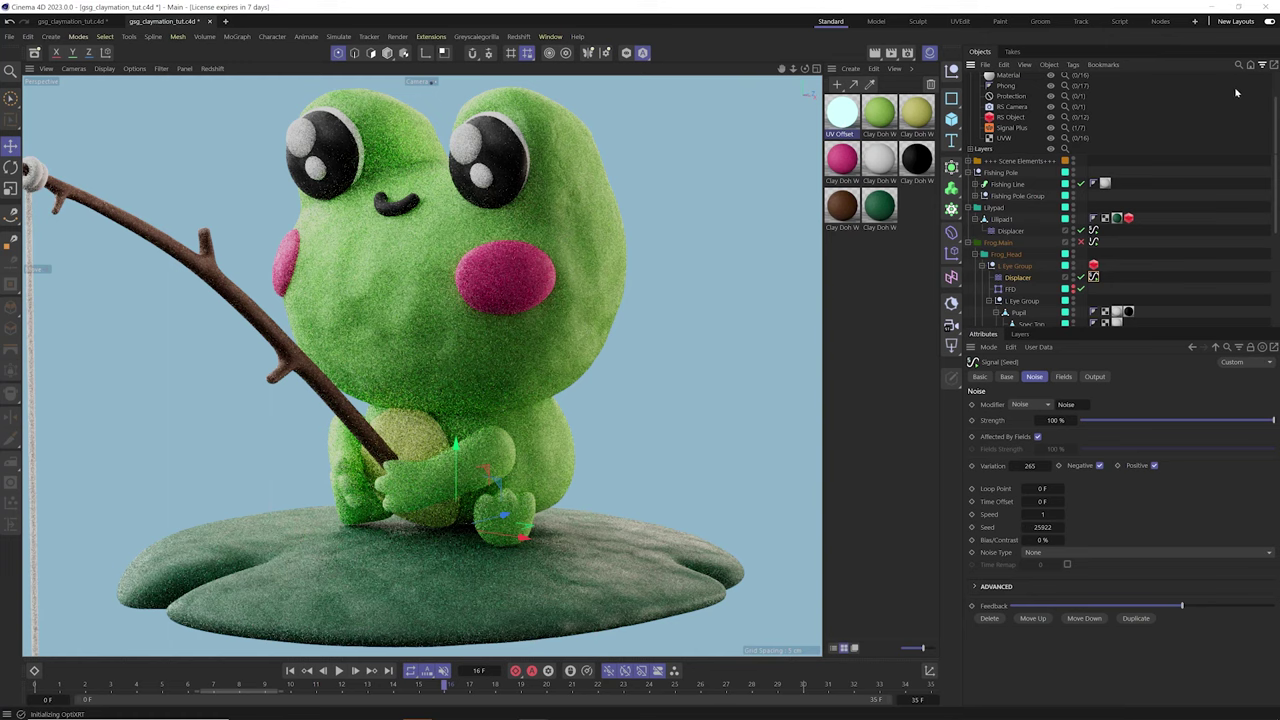
{"action": "scroll", "coordinate": [1150, 230], "scroll_direction": "down", "scroll_amount": 3}
{"action": "left_click", "coordinate": [1150, 256]}
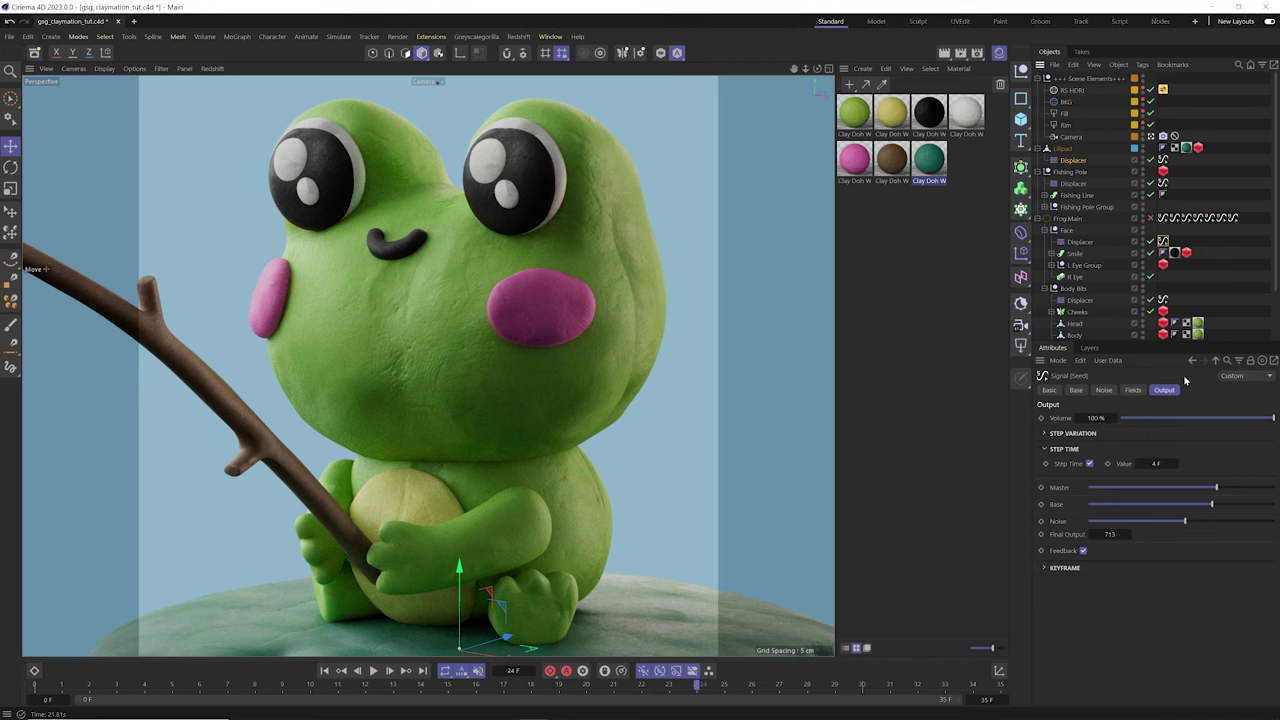
{"action": "scroll", "coordinate": [1168, 250], "scroll_direction": "down", "scroll_amount": 2}
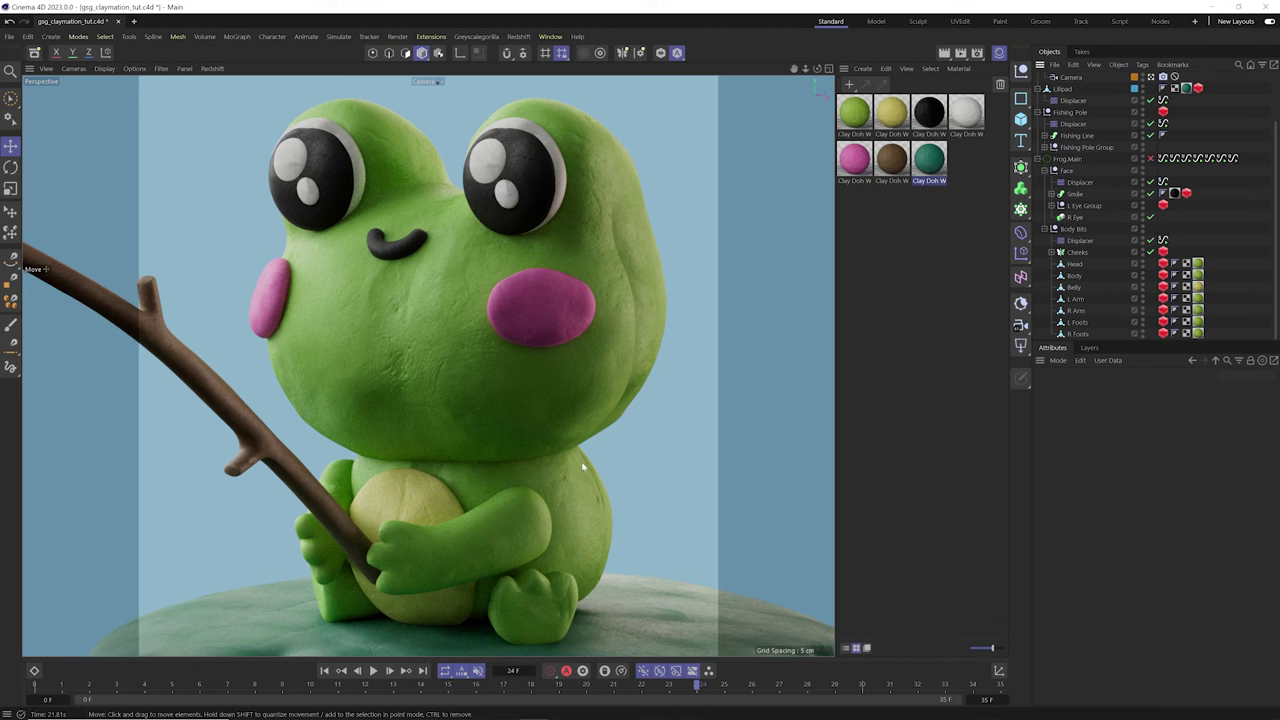
Set the project's frame rate to 12 FPS in the project settings
{"action": "key", "text": "ctrl+d"}
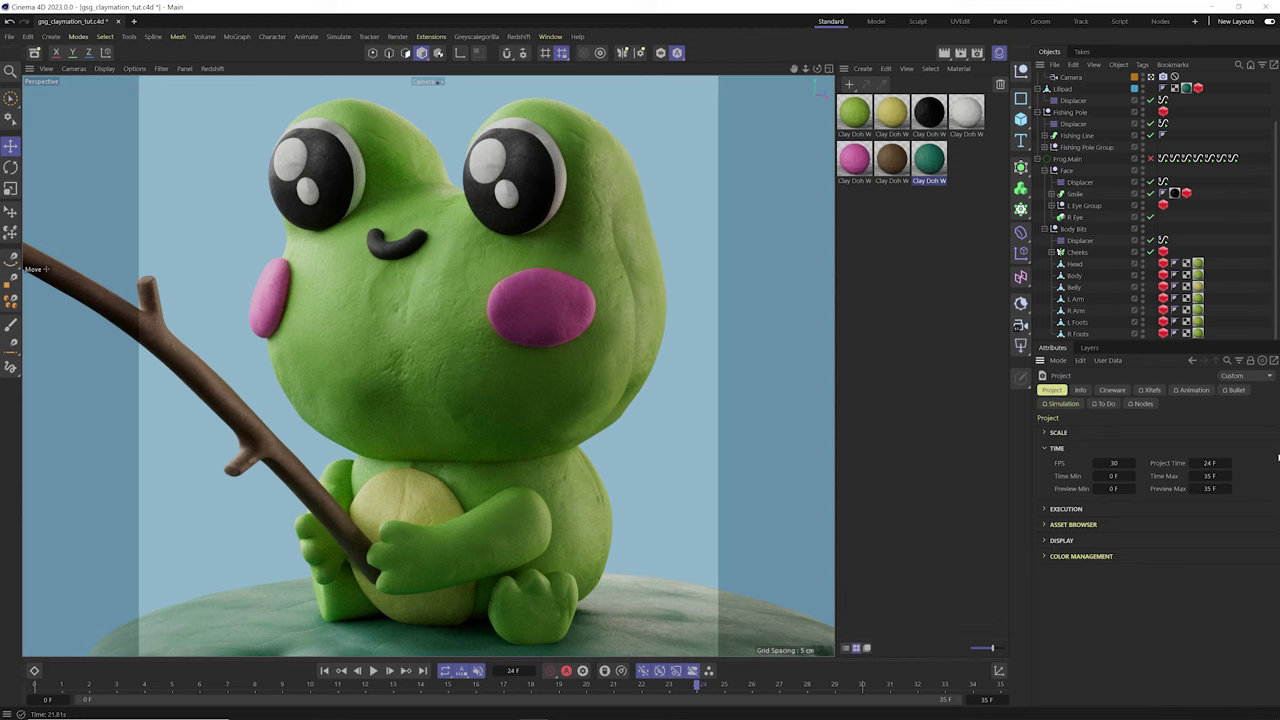
{"action": "double_click", "coordinate": [1112, 464]}
{"action": "type", "text": "12"}
{"action": "key", "text": "Return"}
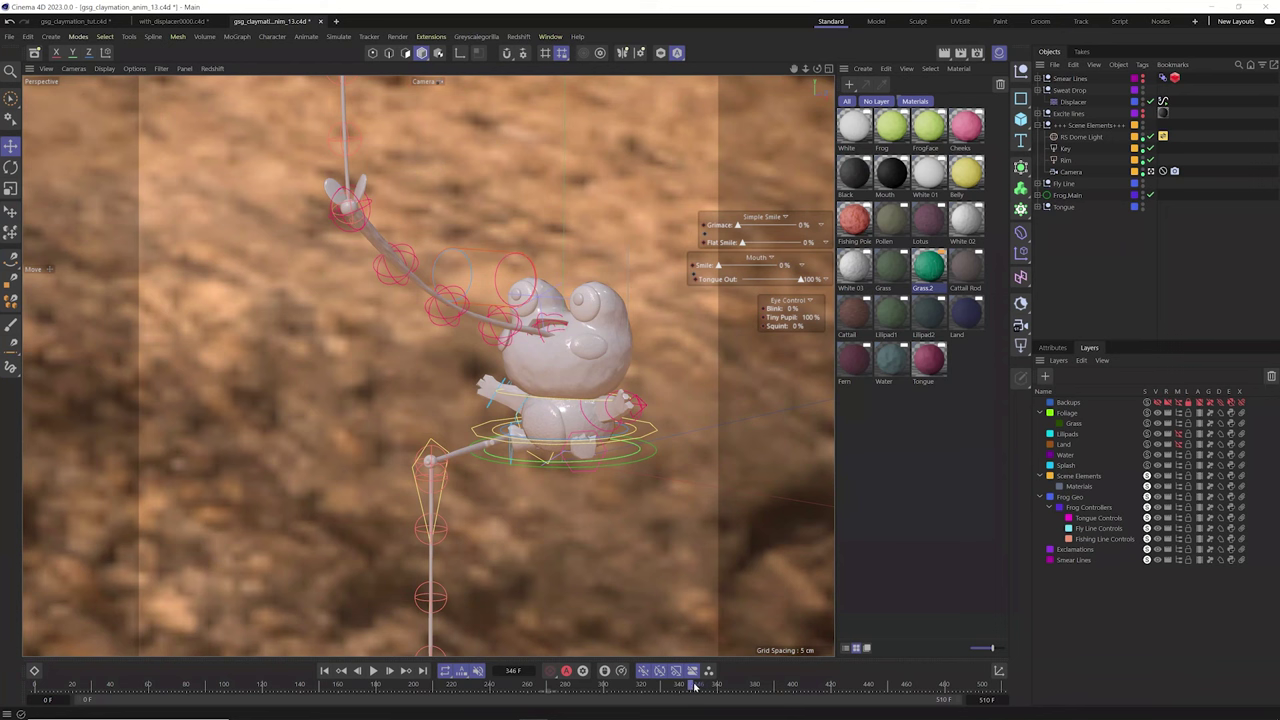
{"action": "left_click_drag", "start_coordinate": [695, 686], "coordinate": [712, 687]}
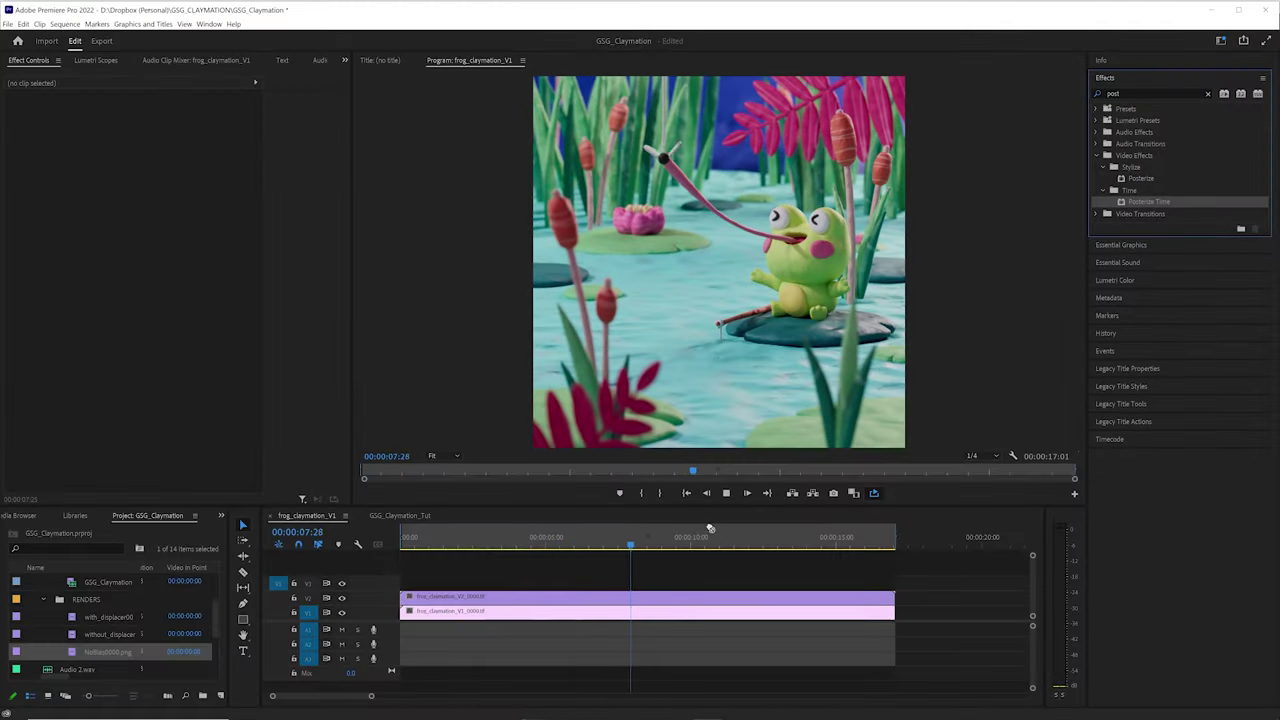
In Premiere Pro, apply the Posterize Time effect to the V2 frog clip and set its frame rate to 15
{"action": "left_click_drag", "start_coordinate": [1148, 201], "coordinate": [650, 597]}
{"action": "left_click", "coordinate": [146, 303]}
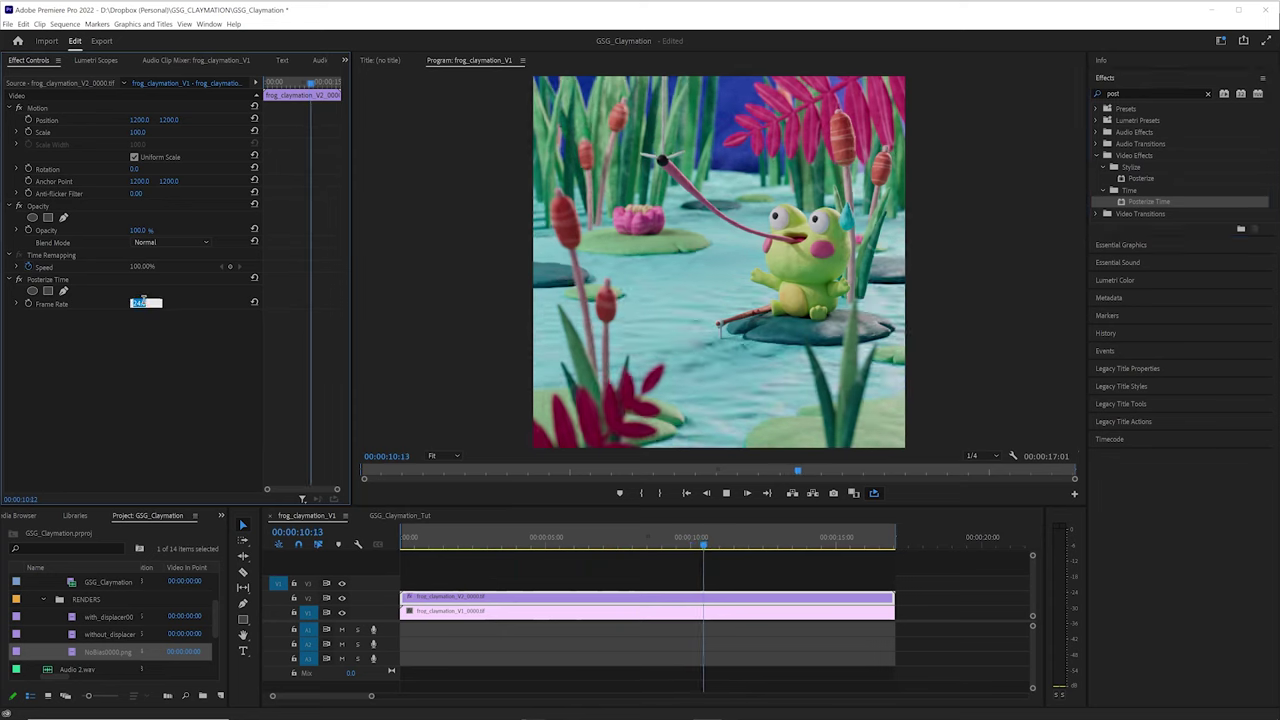
{"action": "type", "text": "15"}
{"action": "key", "text": "Return"}
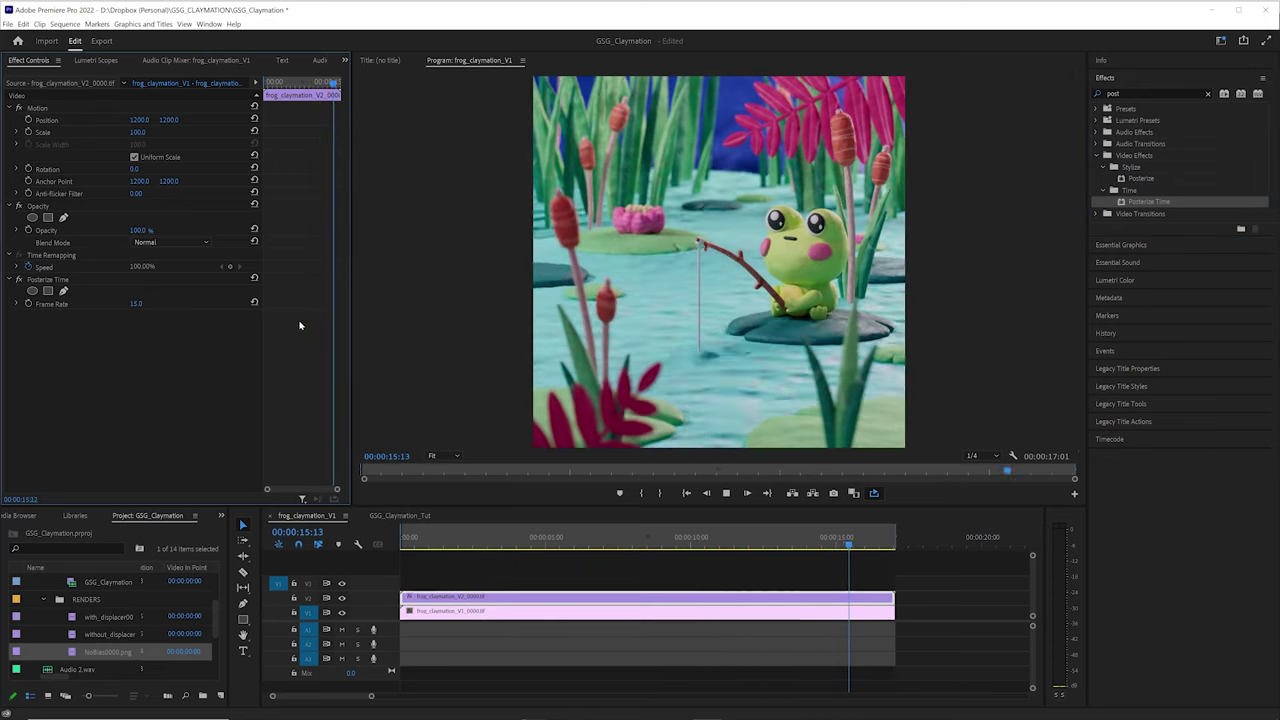
Try Posterize Time frame rates of 12 and 4 on the V2 frog clip
{"action": "left_click", "coordinate": [136, 305]}
{"action": "type", "text": "12"}
{"action": "key", "text": "Return"}
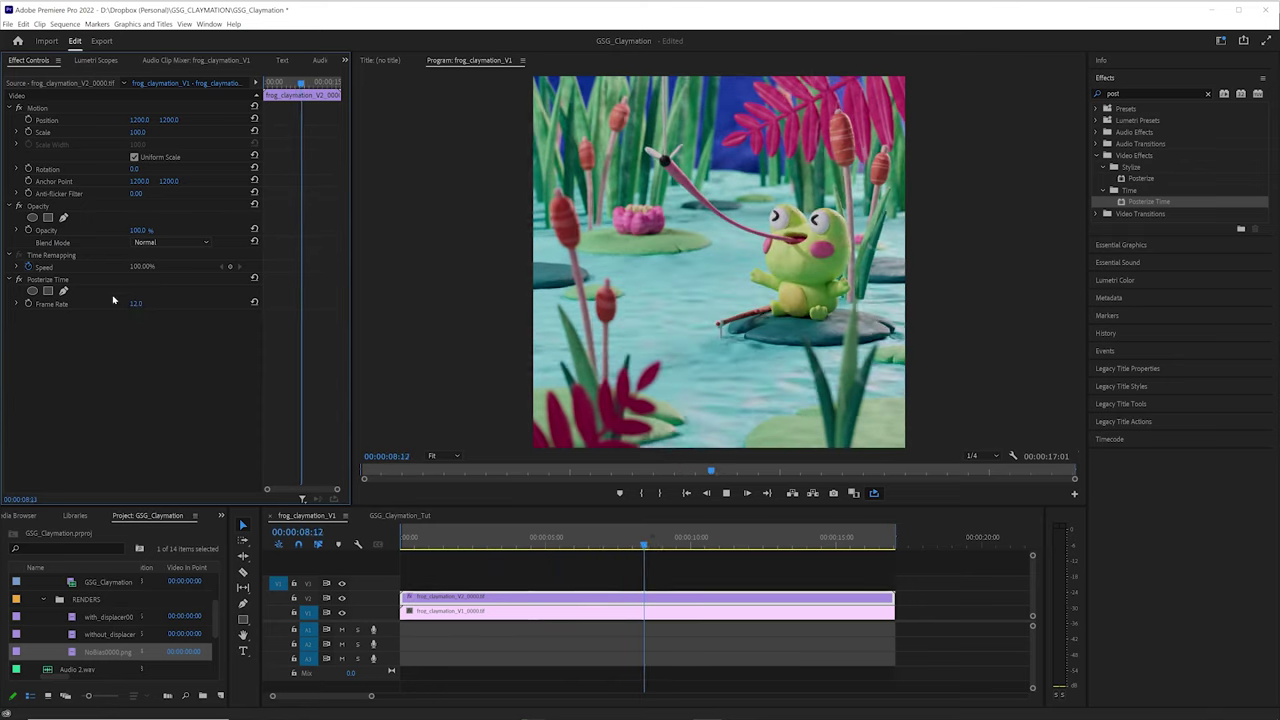
{"action": "left_click", "coordinate": [135, 303]}
{"action": "type", "text": "4"}
{"action": "key", "text": "Return"}
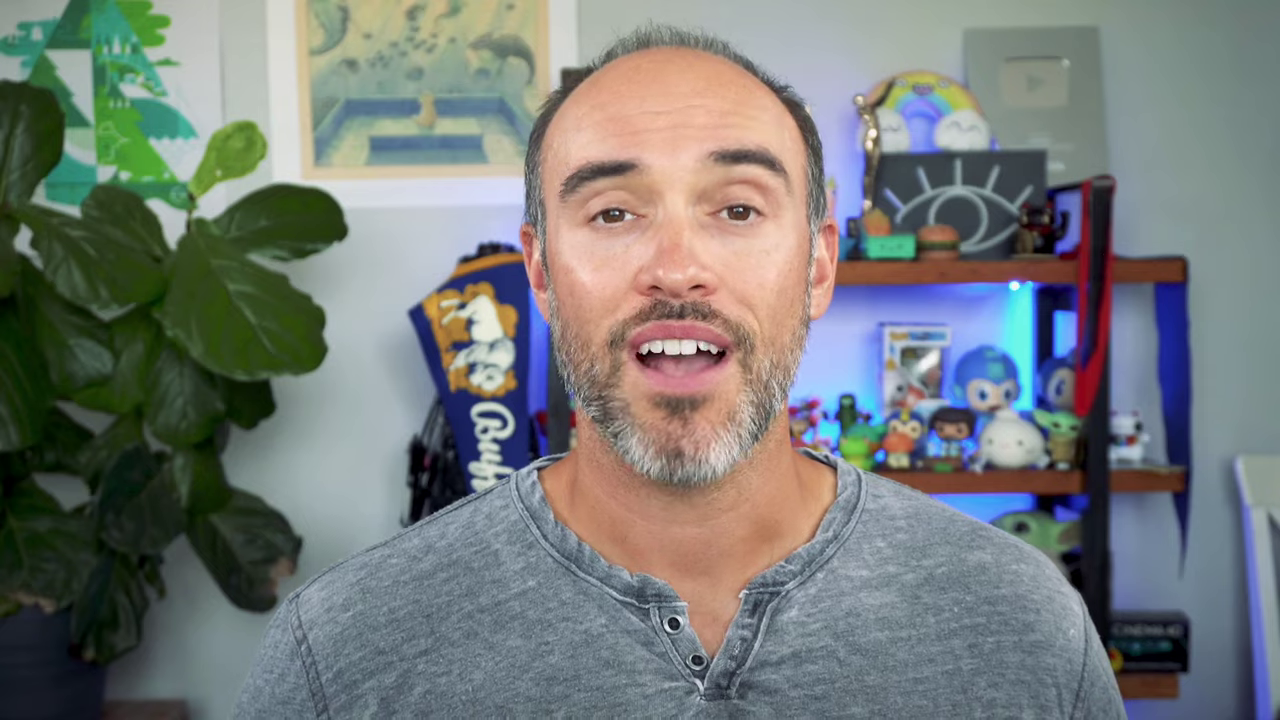